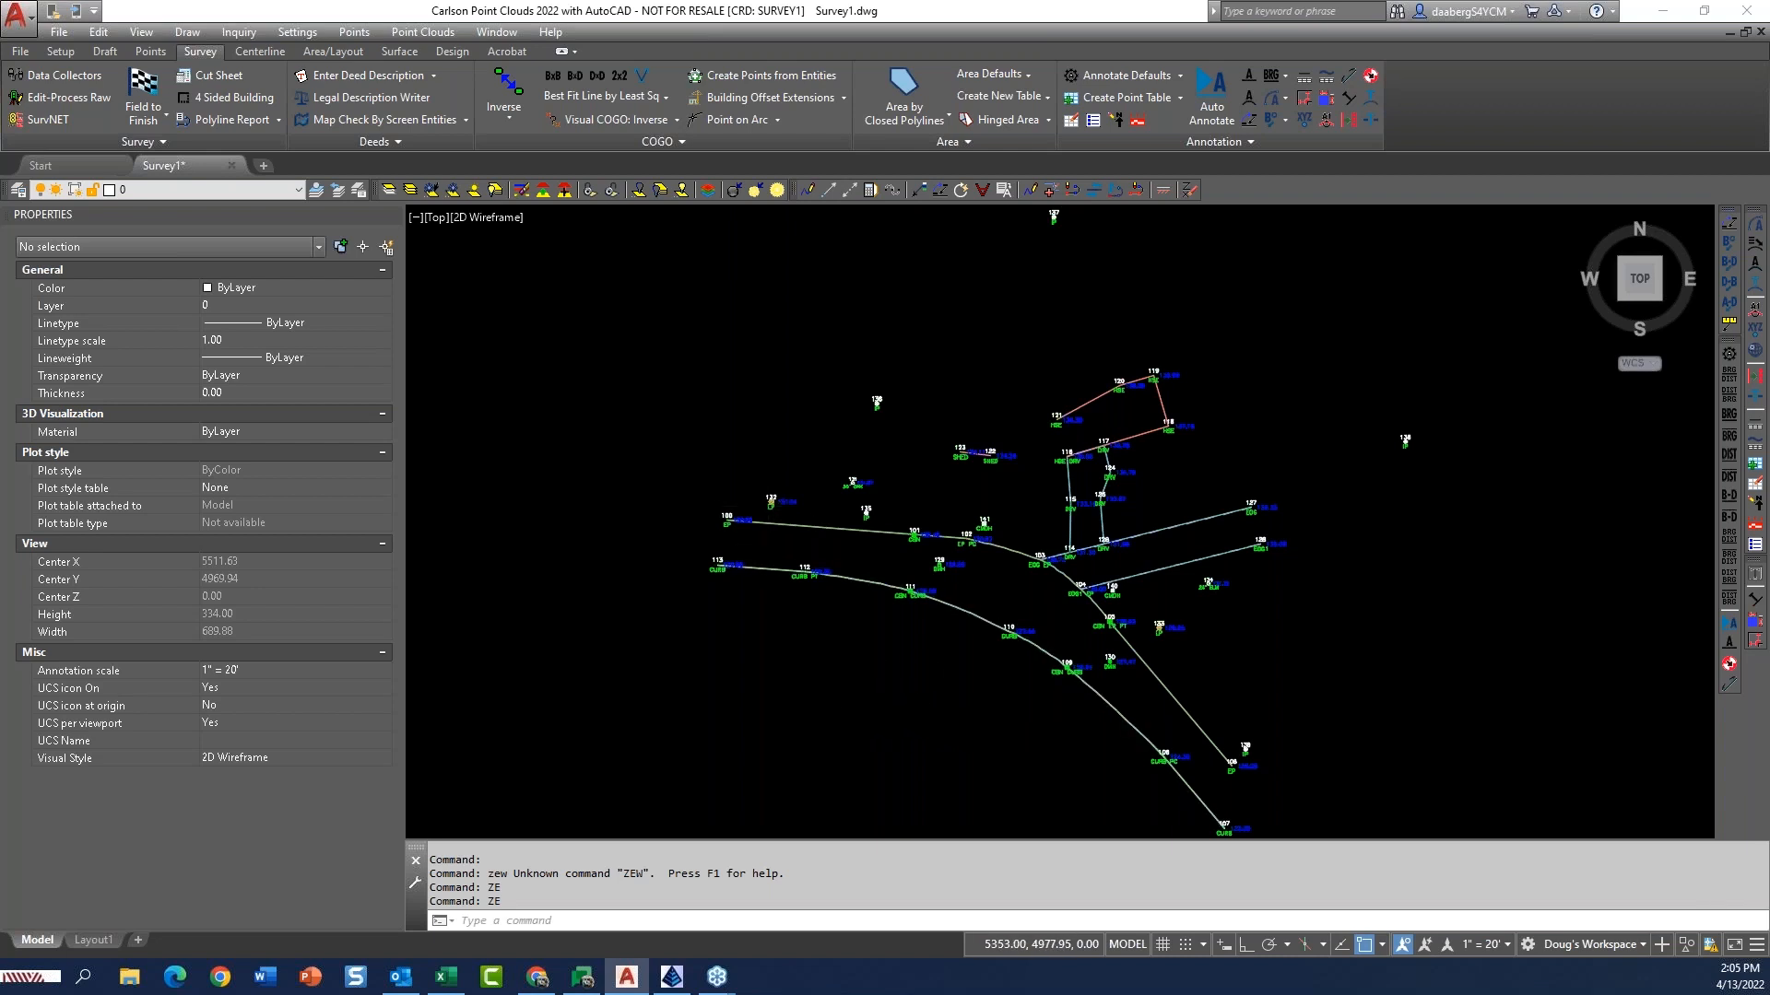
Examine the symbols and labels of the light pole, iron pipe and oak points near the road's western end
scroll(758, 513, up, 6)
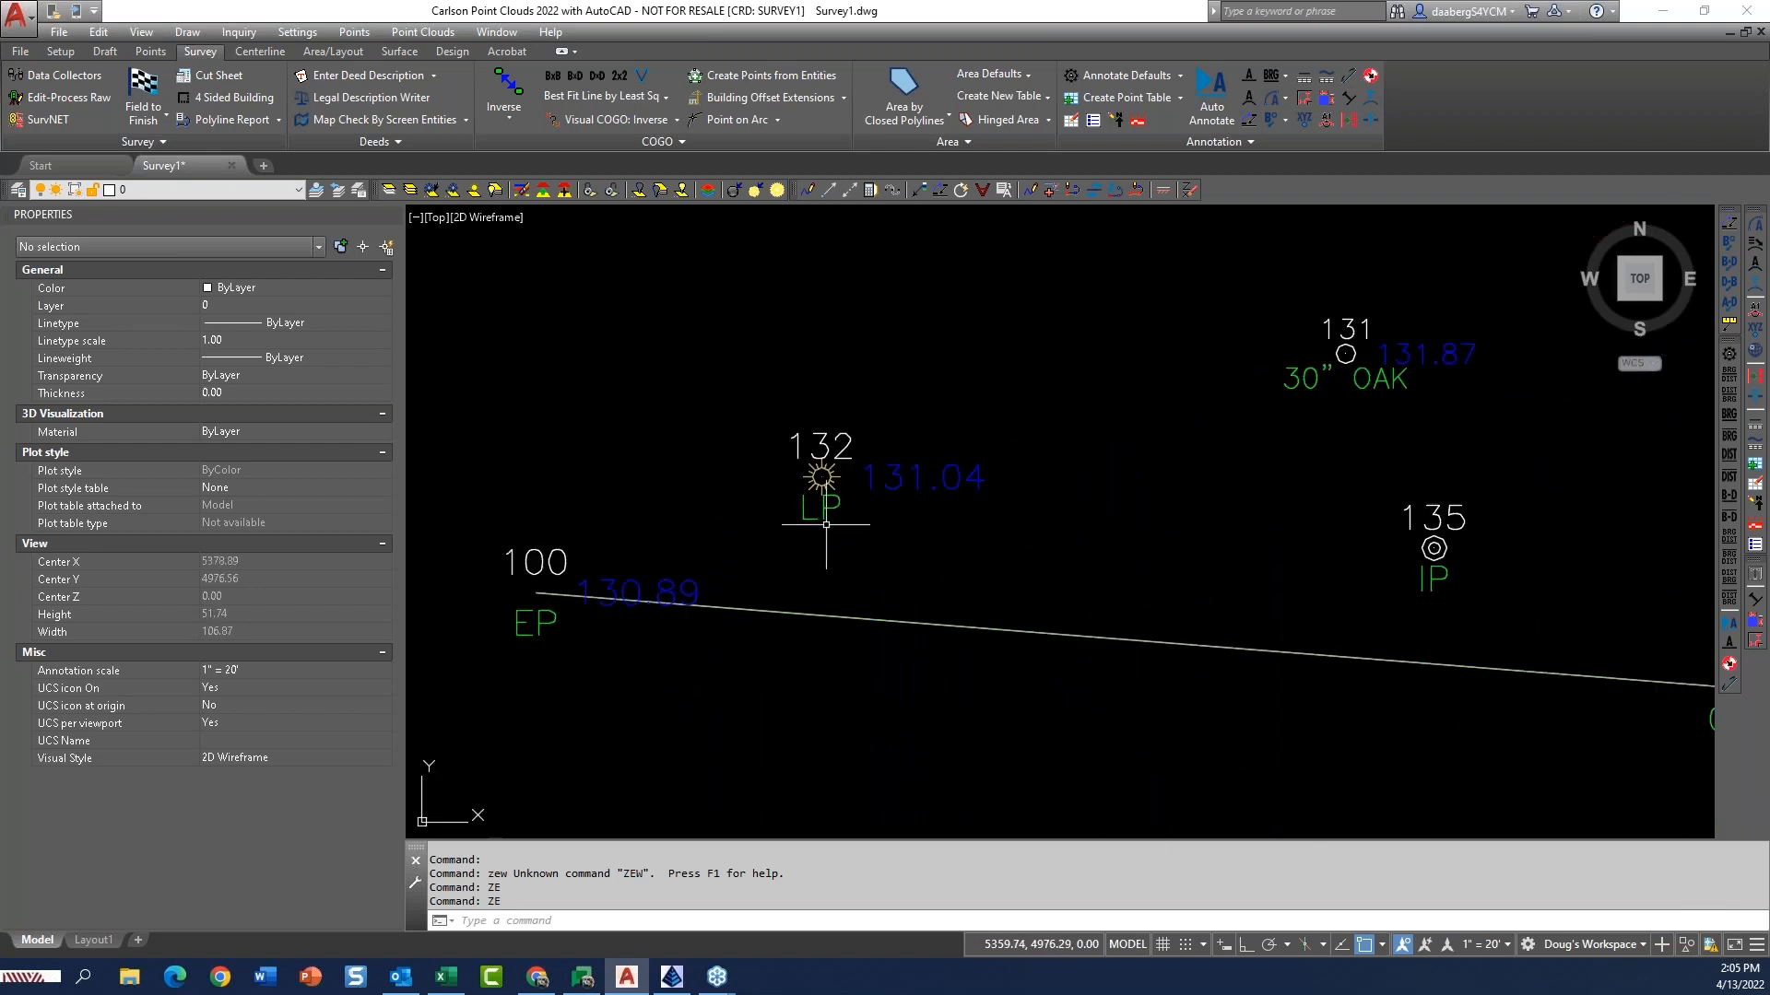
scroll(827, 500, up, 4)
middle_drag(835, 533, 1016, 585)
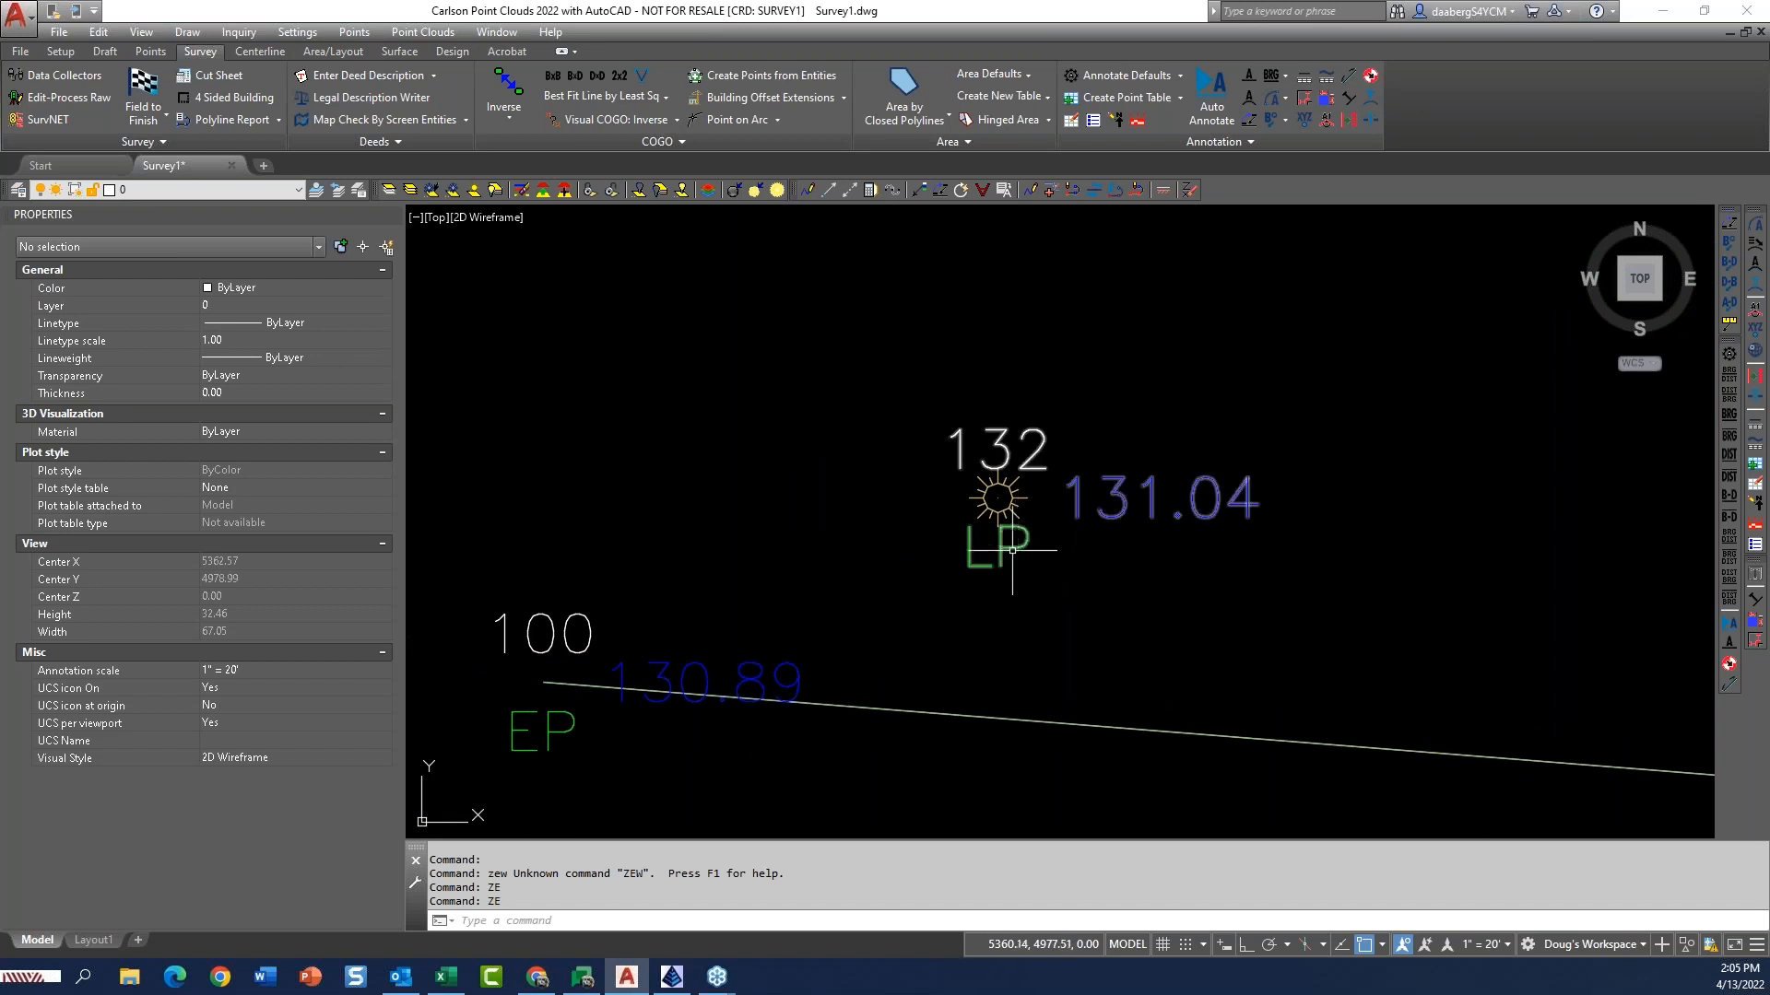
scroll(1014, 525, down, 8)
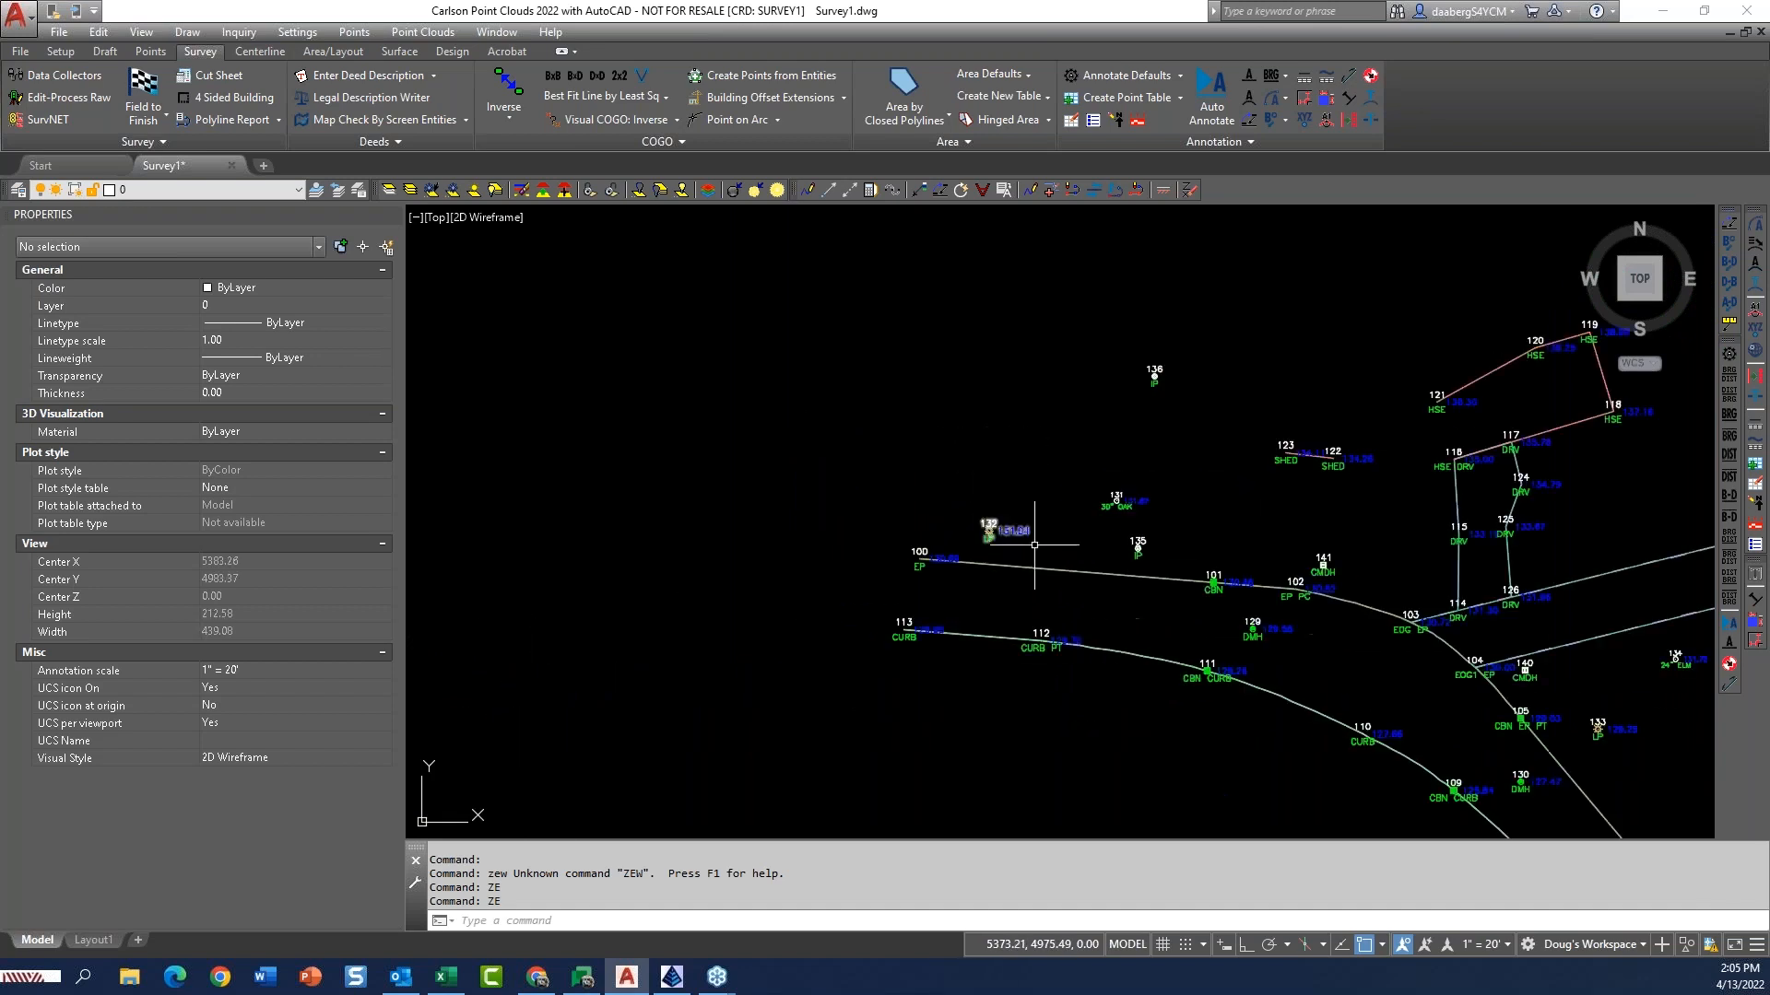
scroll(1164, 540, up, 6)
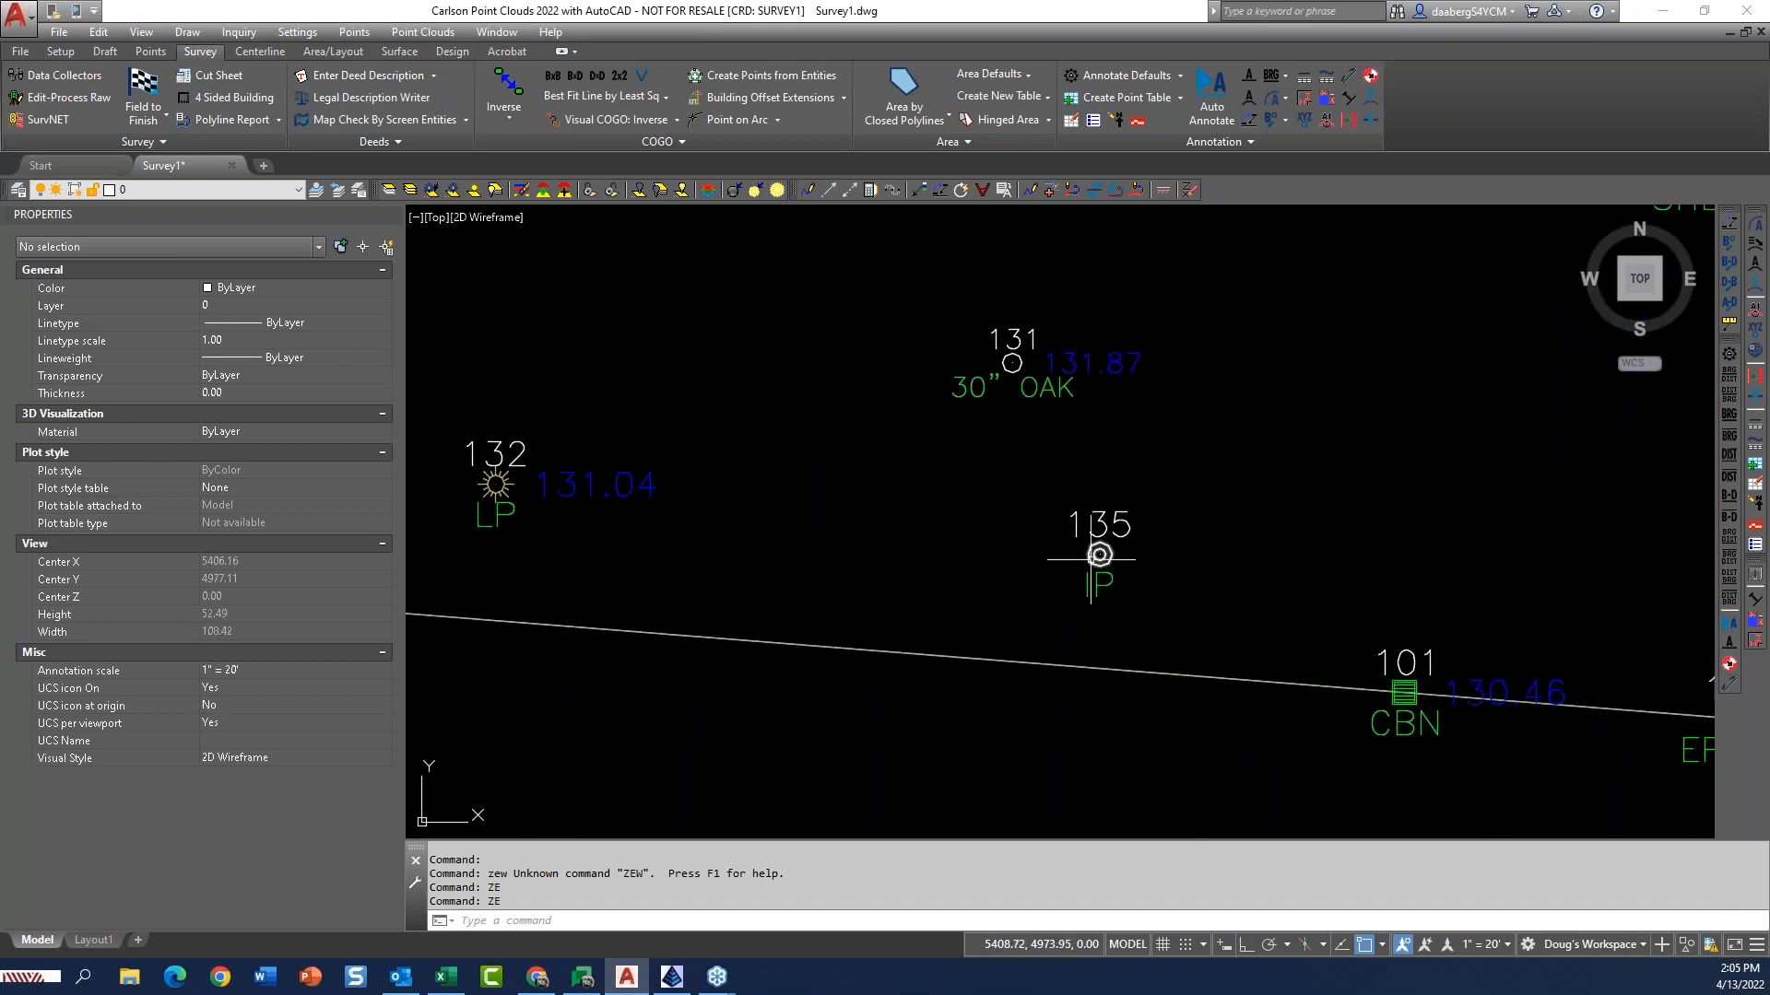
scroll(1130, 481, down, 1)
scroll(1069, 487, down, 1)
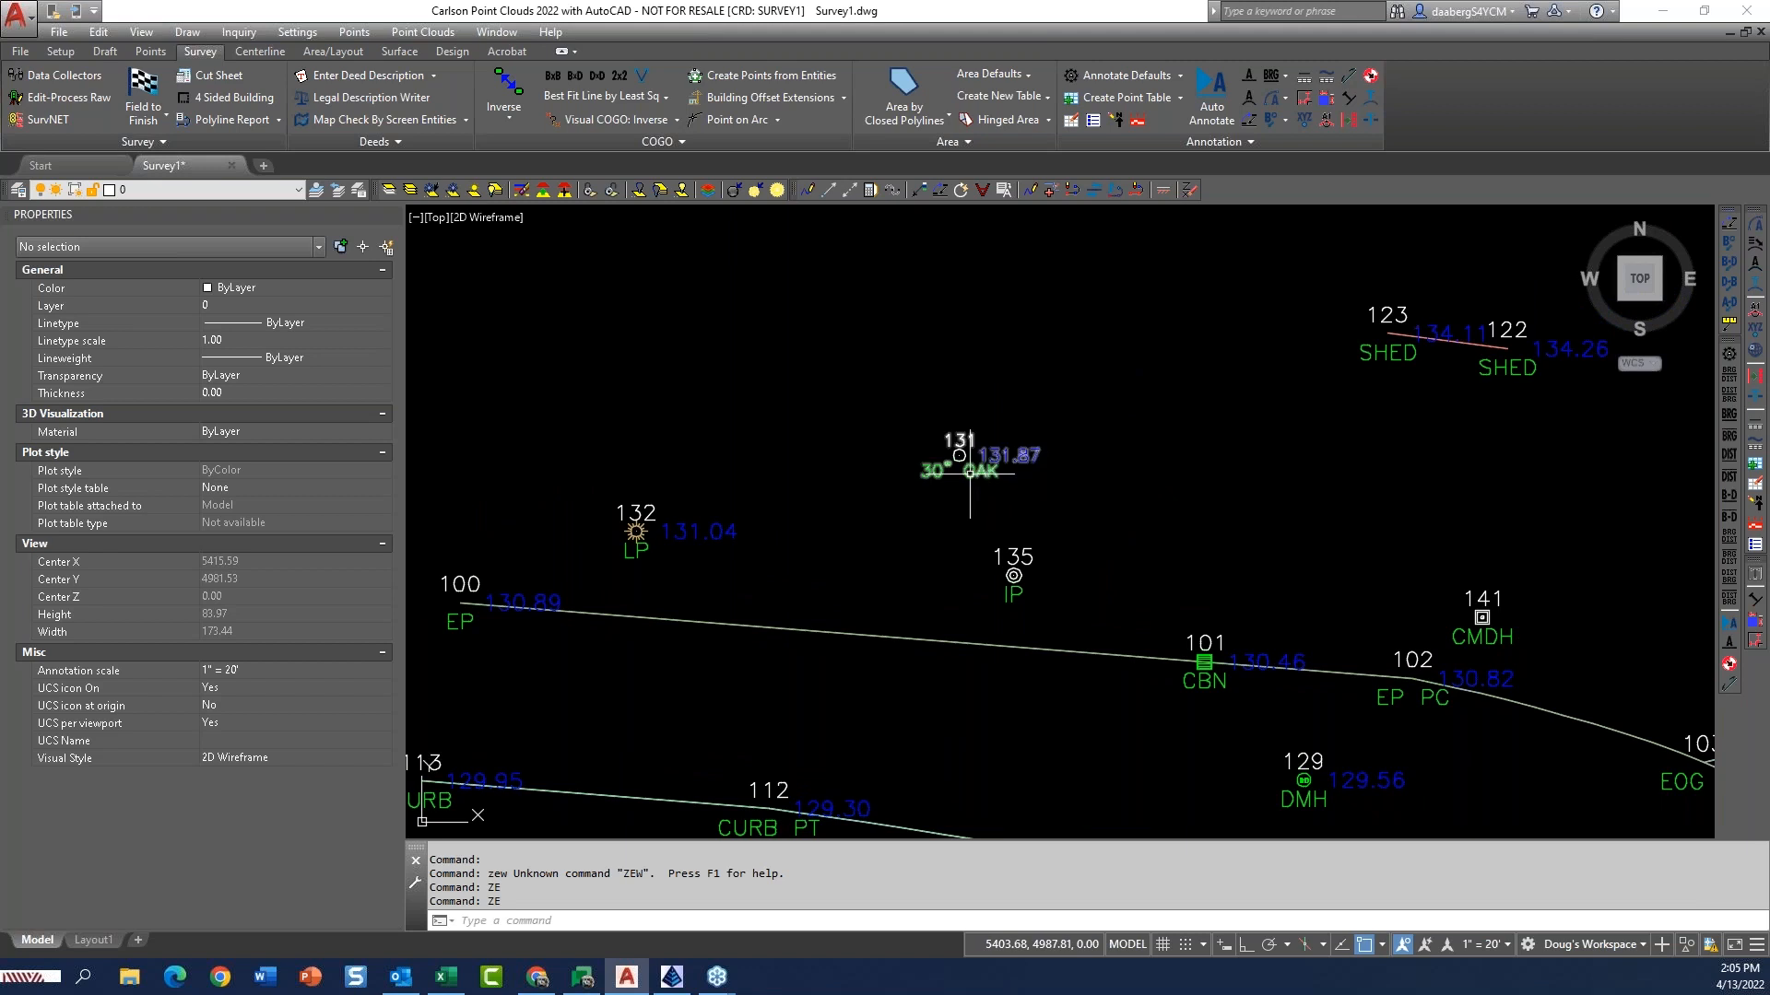
scroll(830, 507, down, 4)
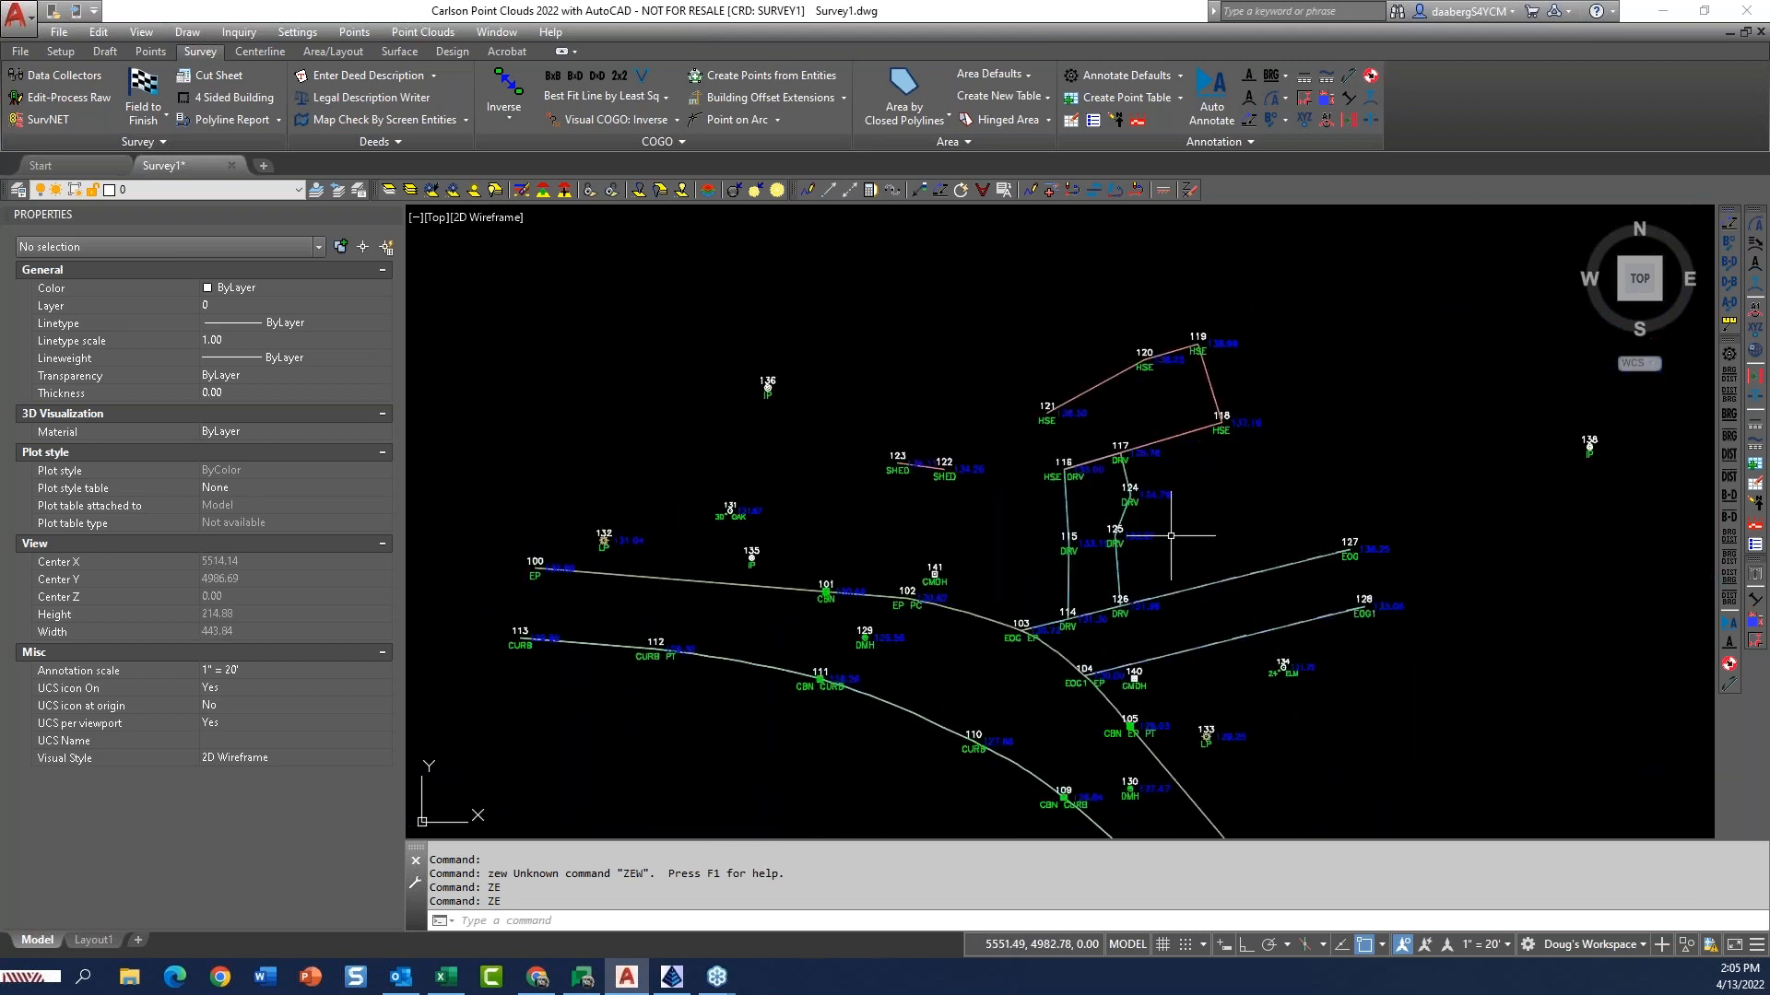
Examine the driveway, house, shed and road linework together with the overall extent of the survey drawing
scroll(1209, 553, up, 4)
scroll(1174, 540, down, 2)
mouse_move(1092, 601)
middle_down()
mouse_move(1295, 416)
mouse_move(1213, 408)
middle_up()
scroll(1193, 562, down, 2)
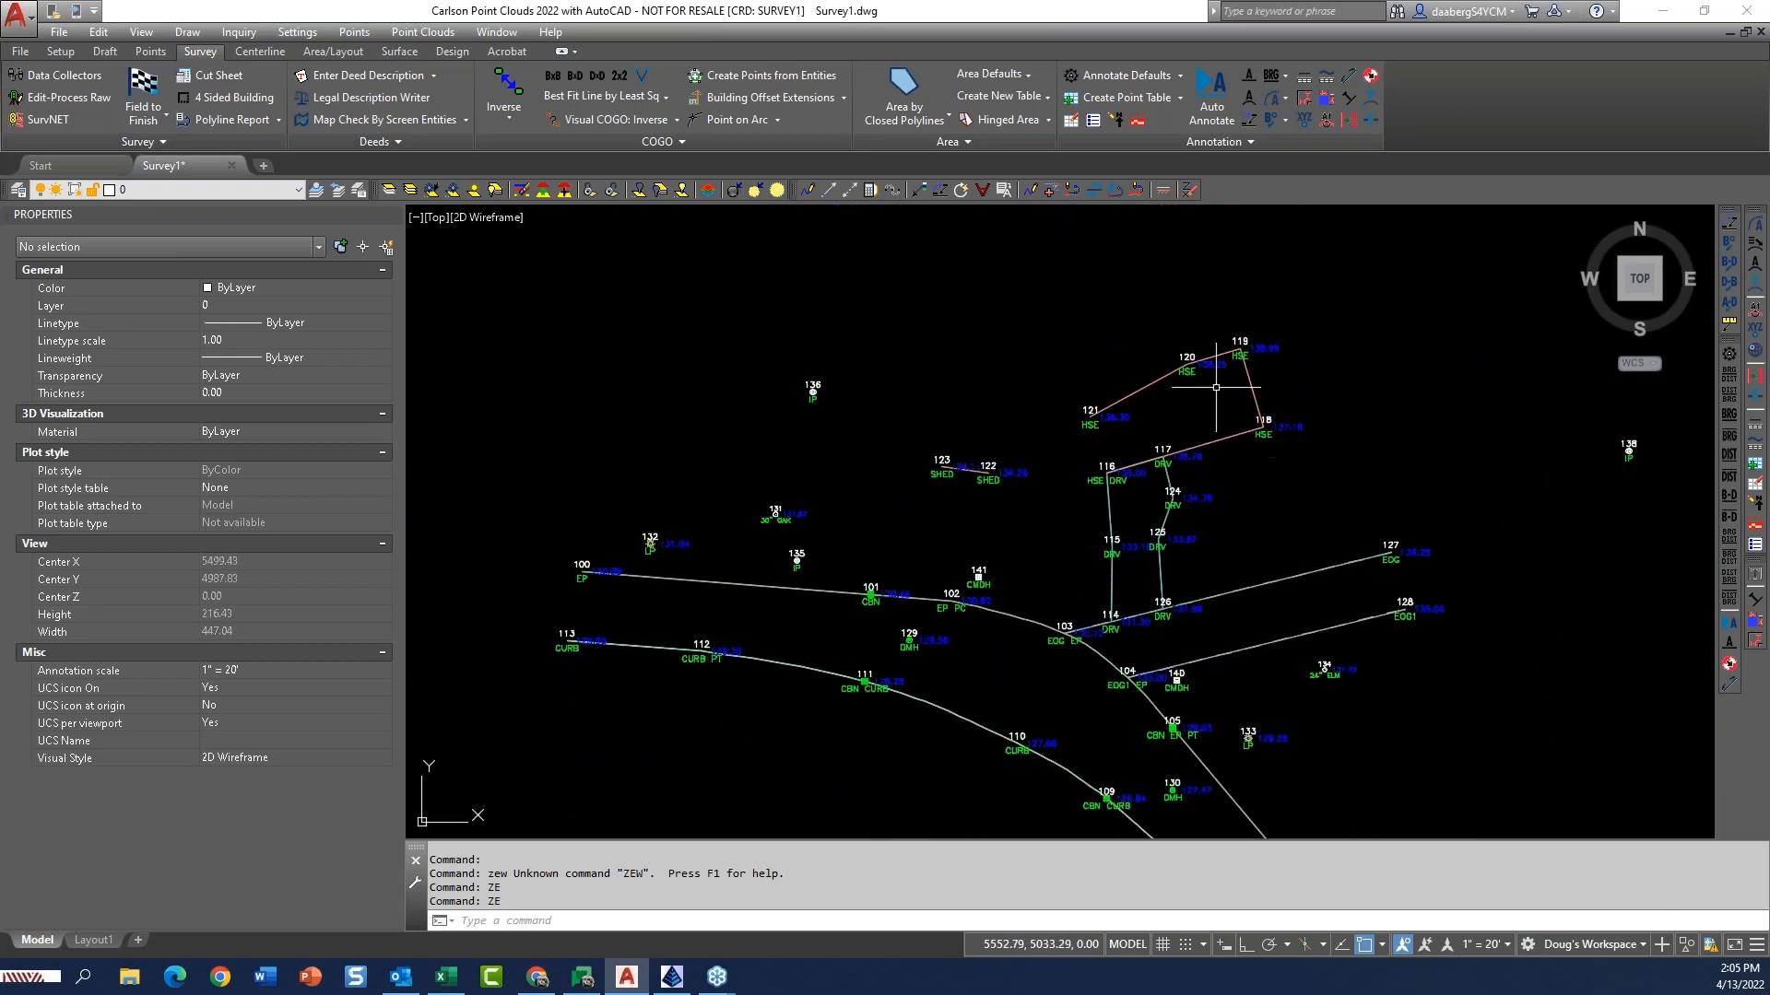
scroll(1215, 378, up, 4)
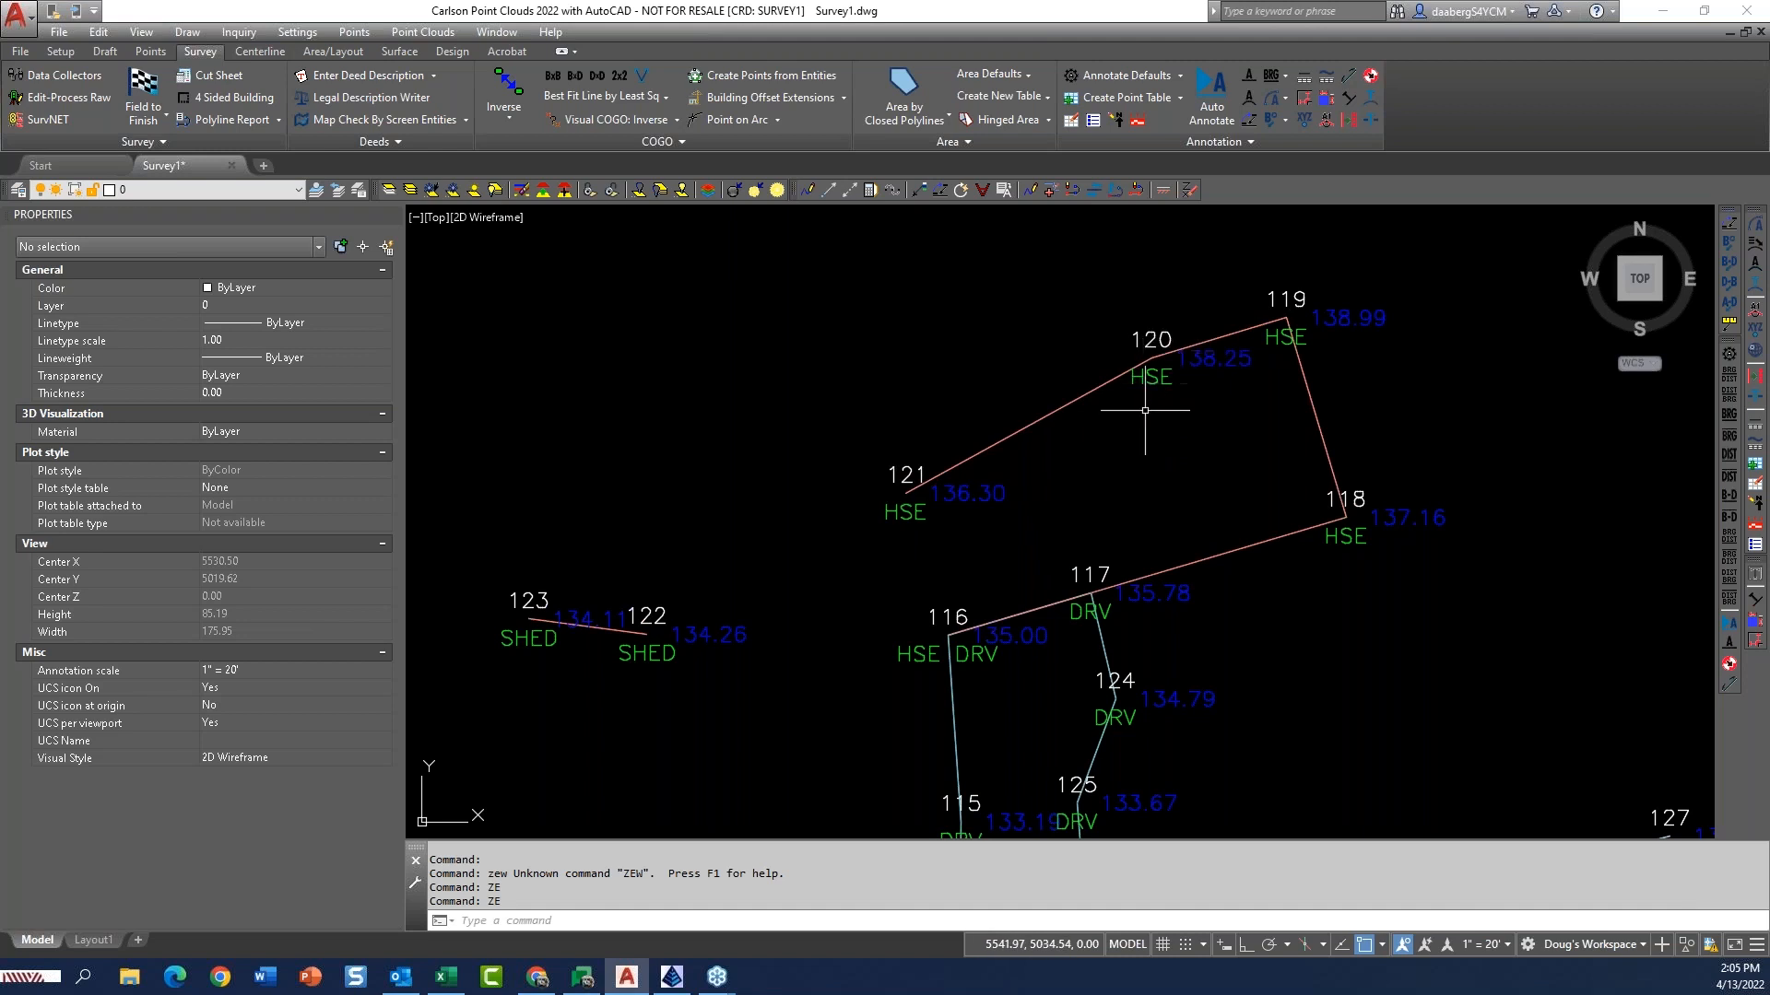
scroll(1136, 453, down, 4)
scroll(1161, 507, down, 2)
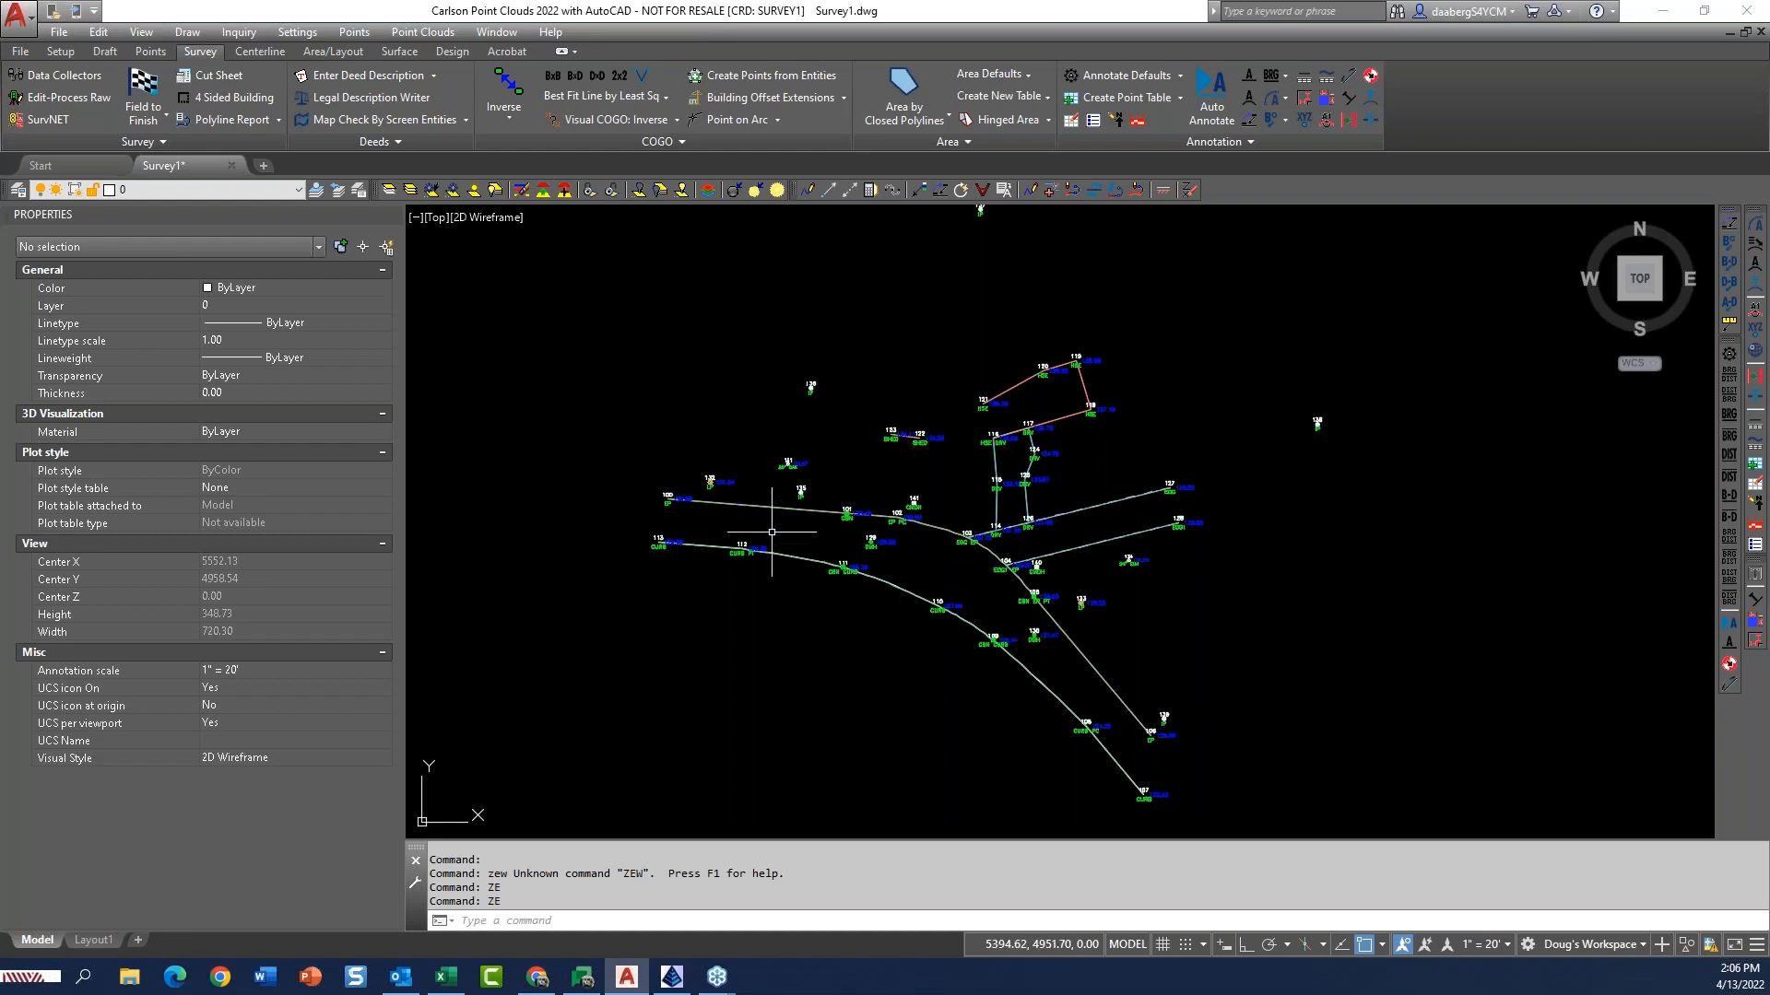
scroll(740, 512, up, 2)
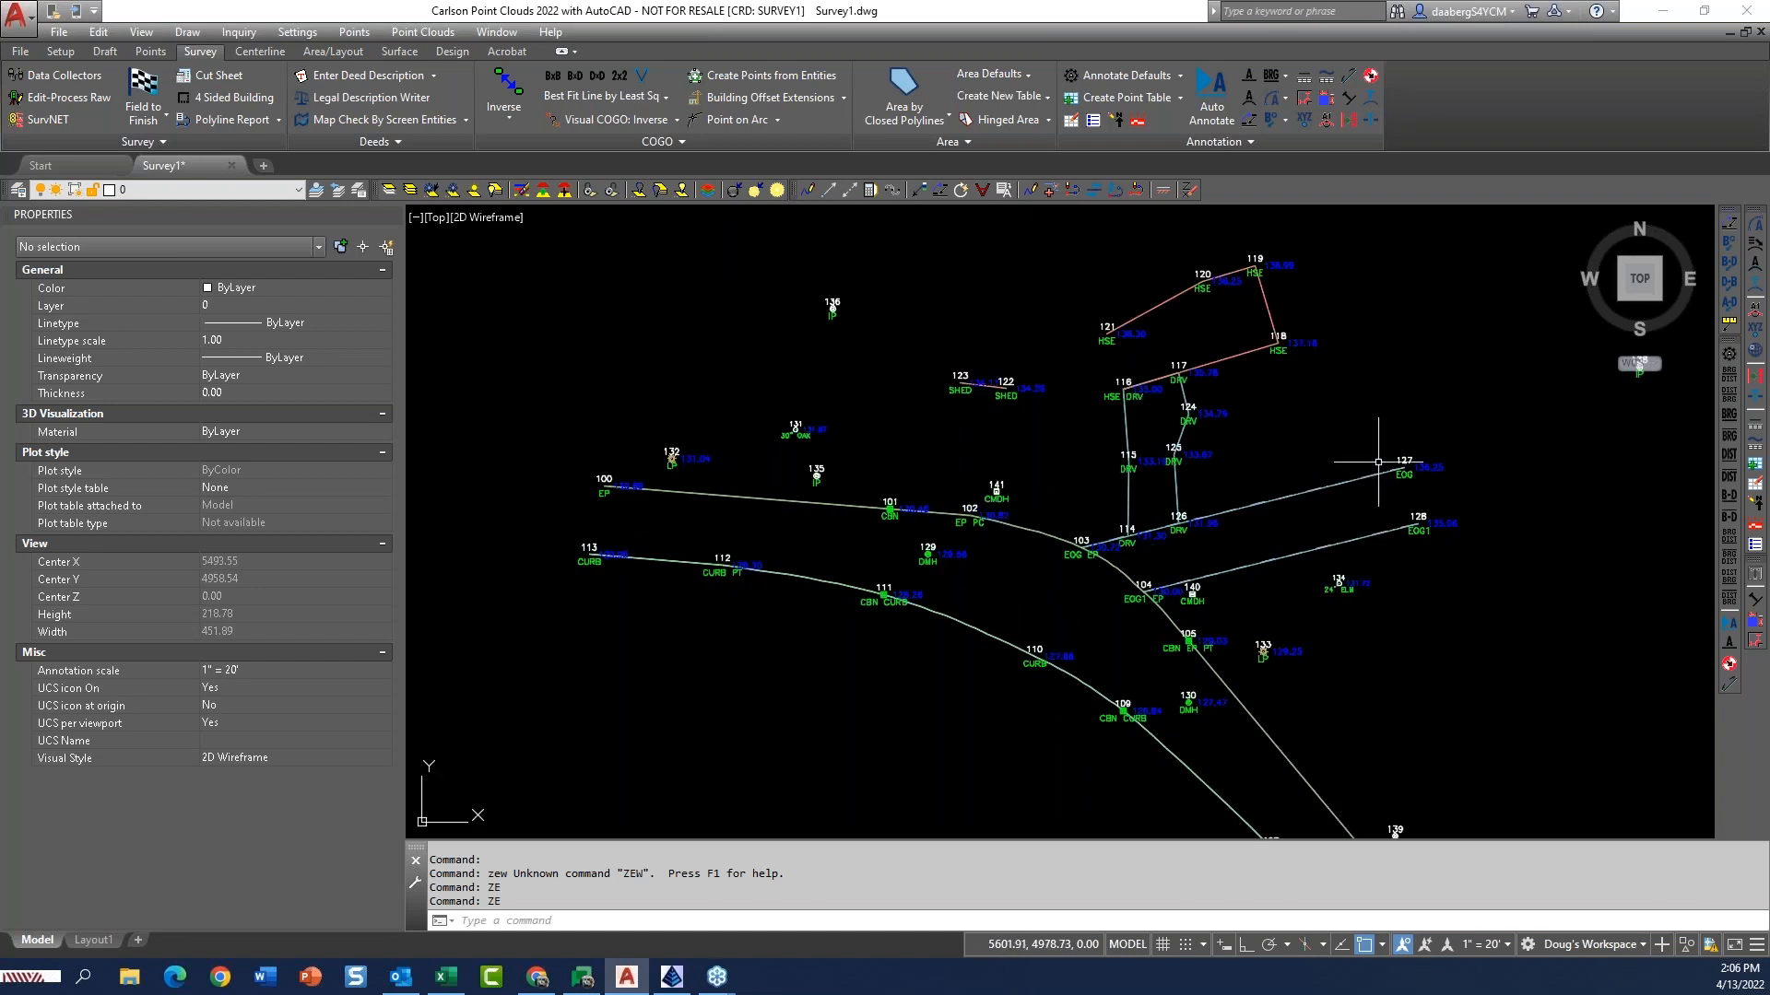
scroll(1039, 650, down, 2)
middle_drag(1022, 635, 950, 604)
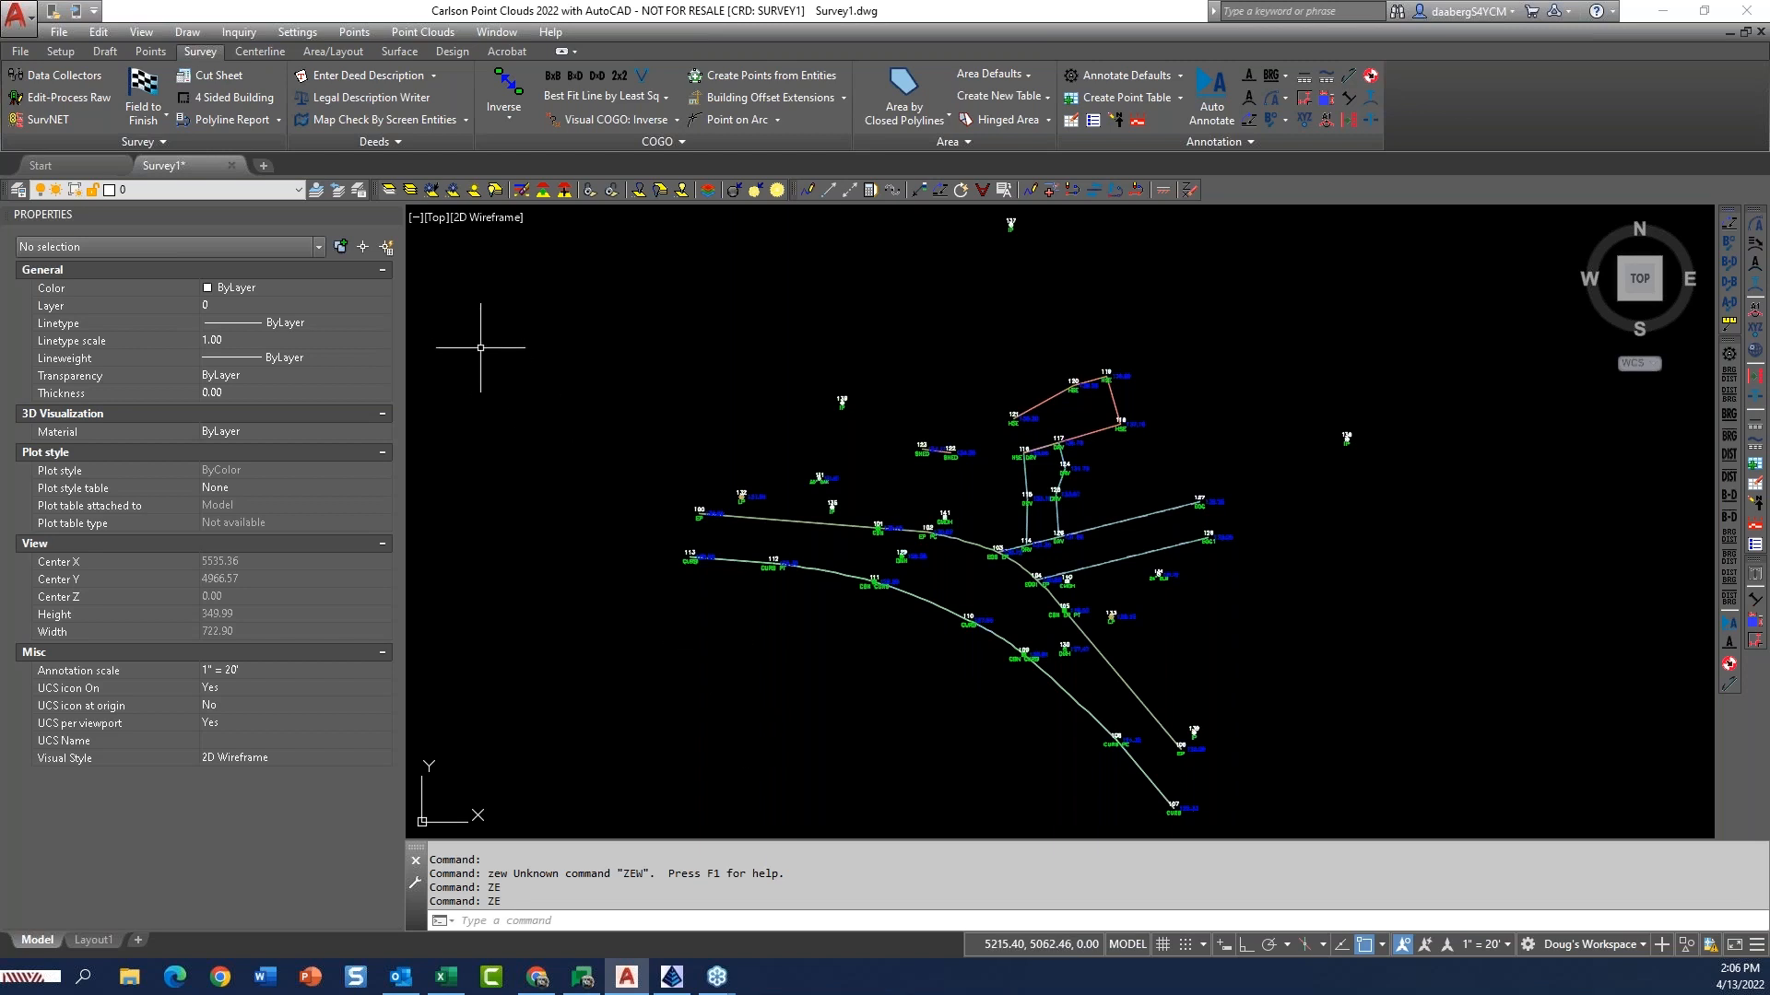
Open the Field to Finish code table for Survey1.fld and enlarge its window to show more definition columns
click(145, 93)
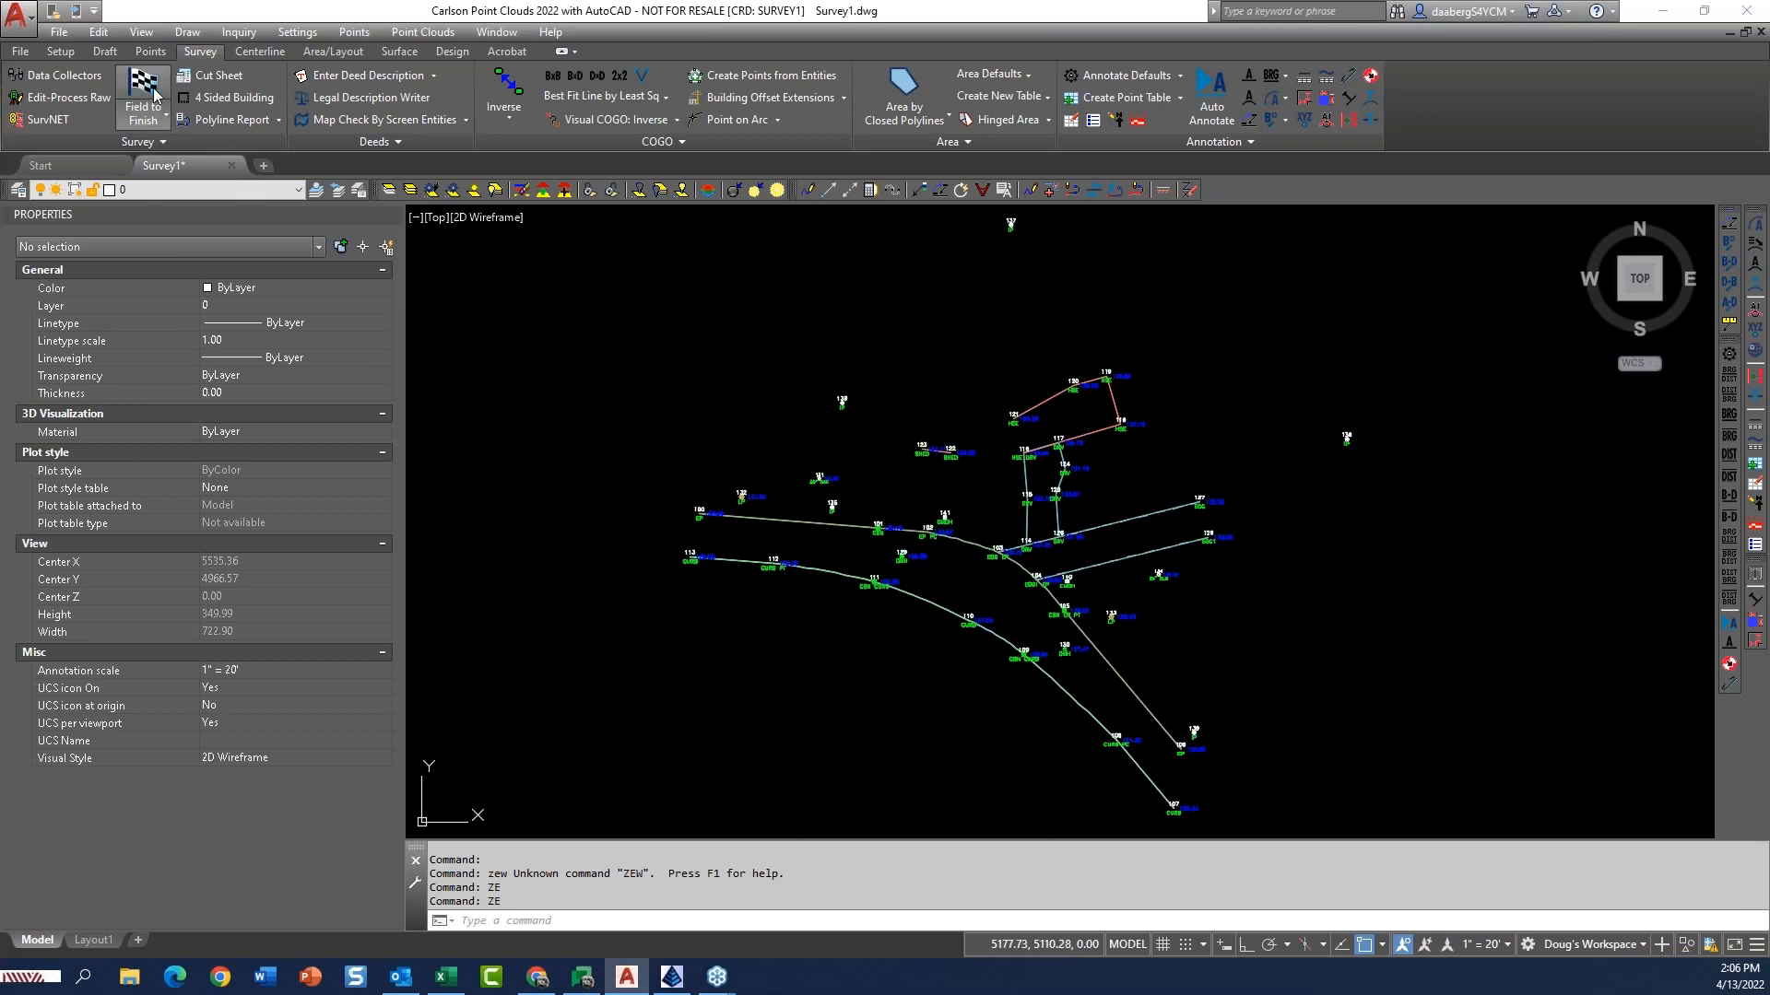
click(783, 640)
drag(922, 249, 1077, 248)
drag(1416, 718, 1424, 766)
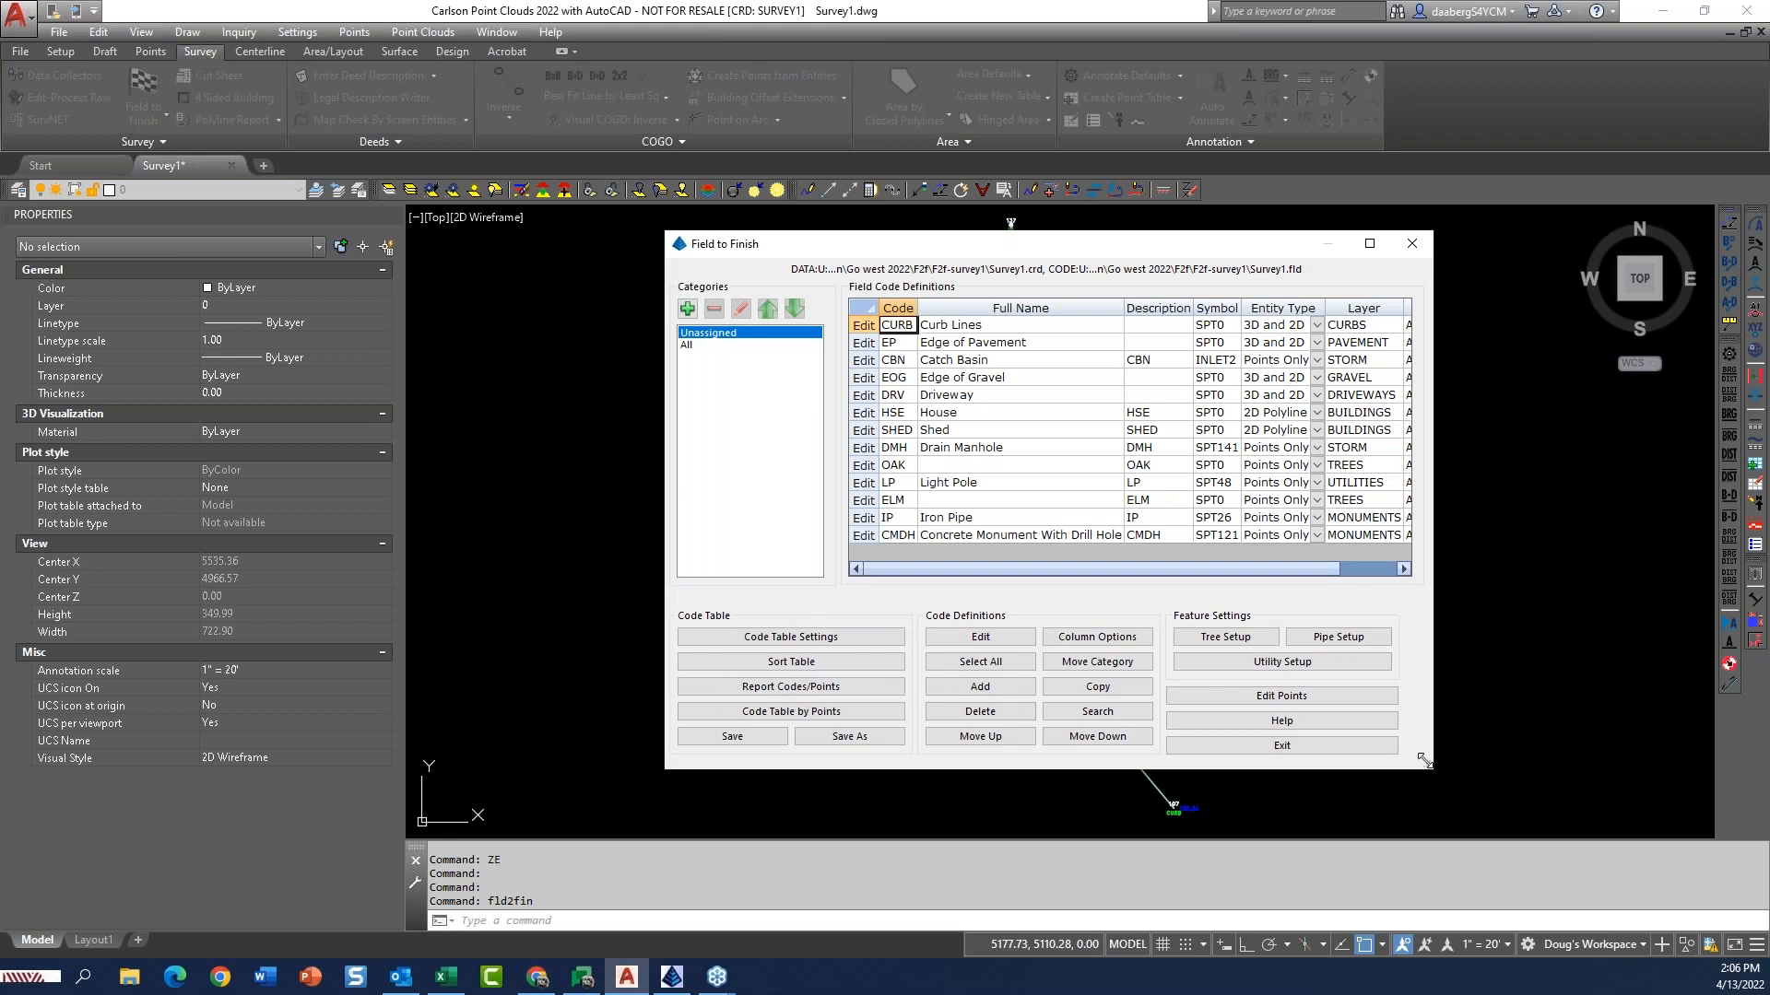
mouse_move(1097, 245)
mouse_down()
mouse_move(1212, 693)
mouse_move(1026, 231)
mouse_move(1005, 238)
mouse_up()
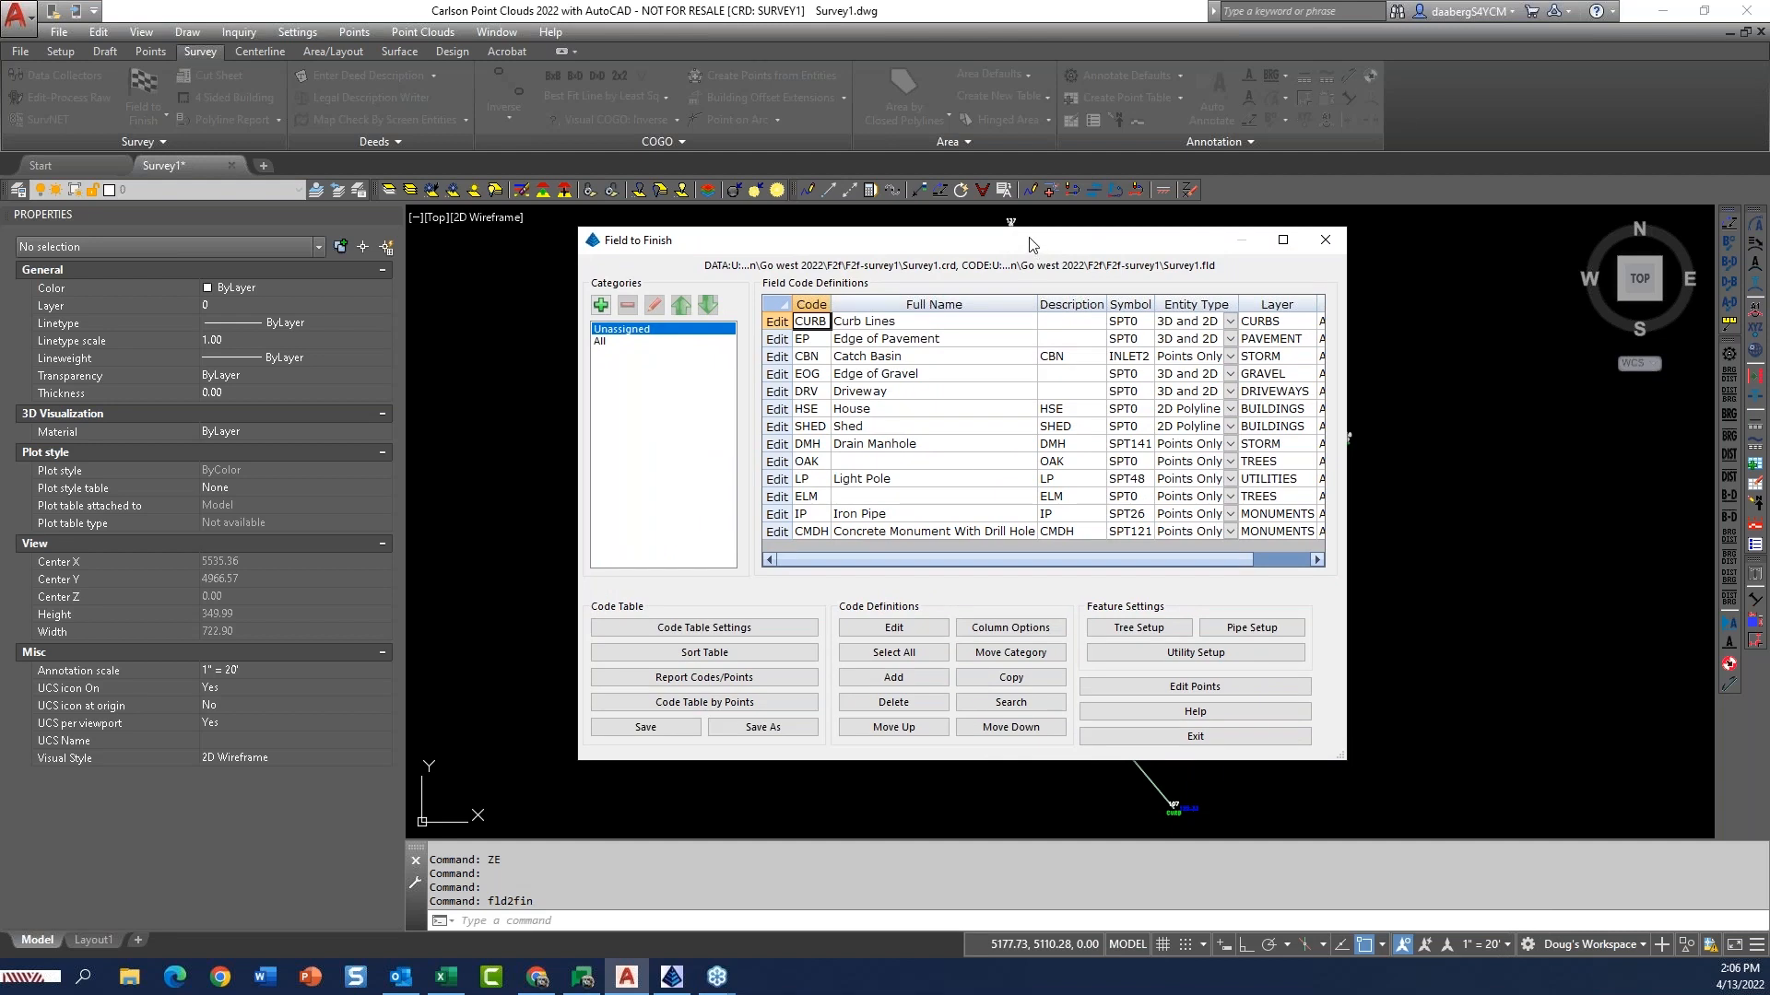
drag(1035, 246, 944, 232)
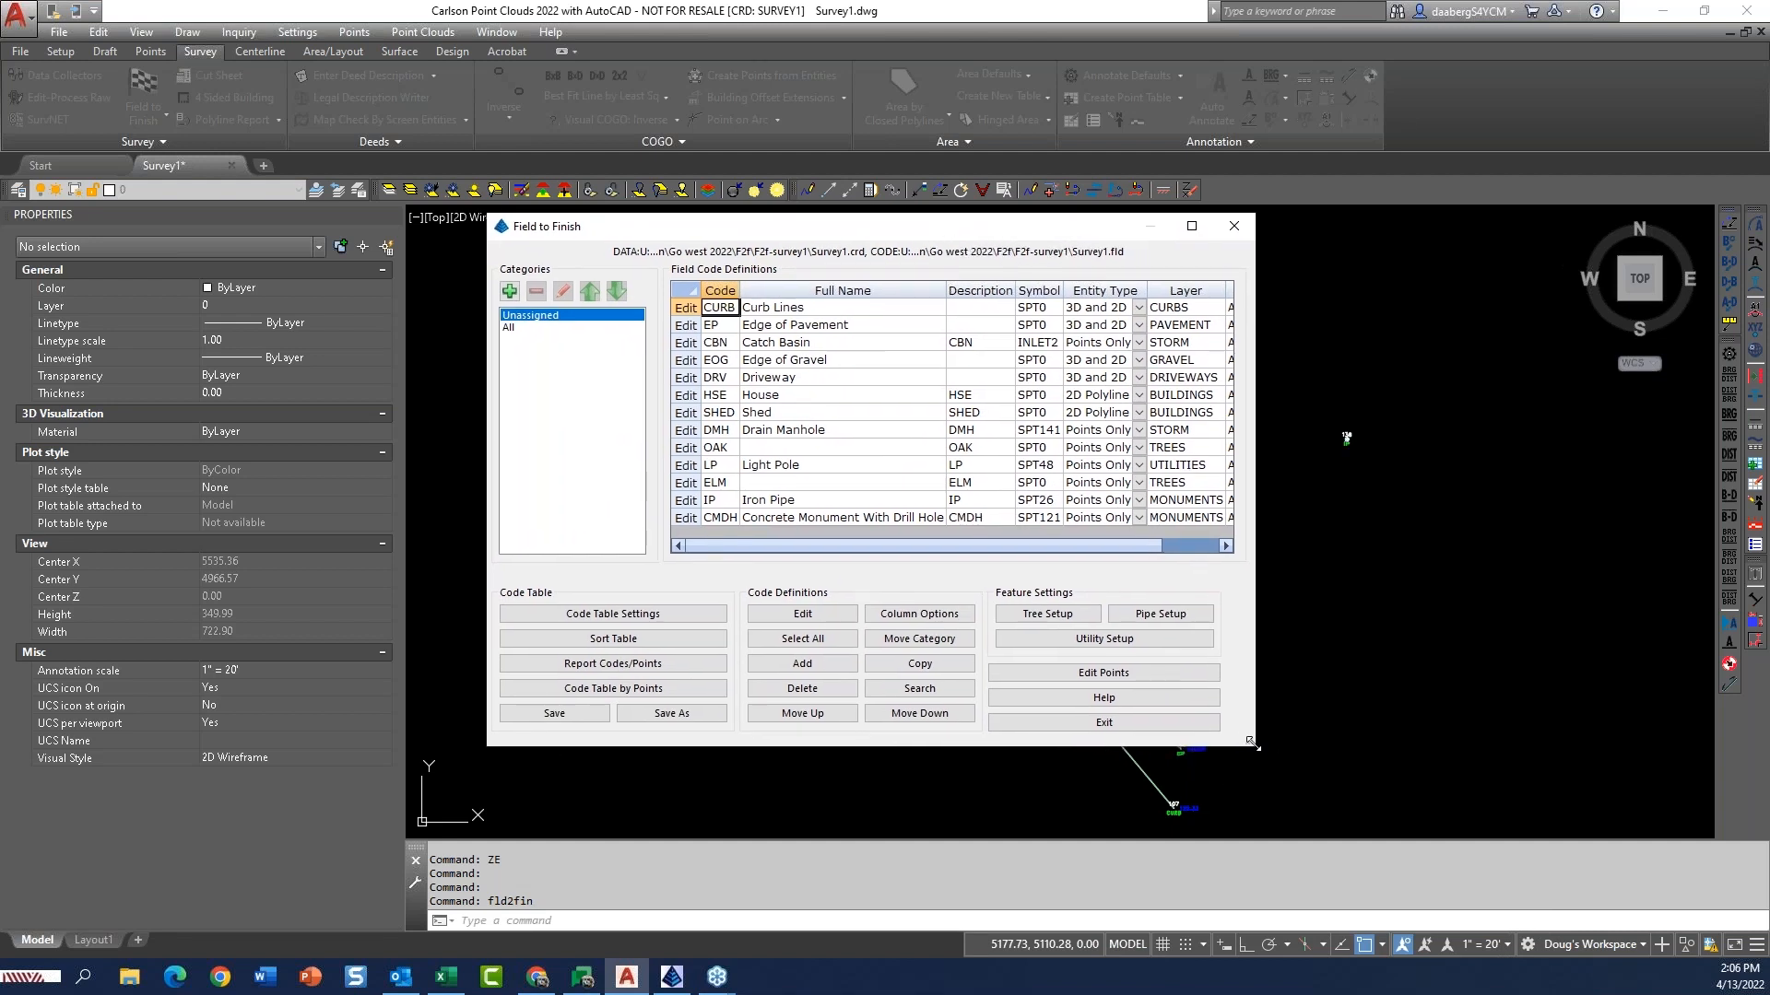
drag(1248, 742, 1309, 744)
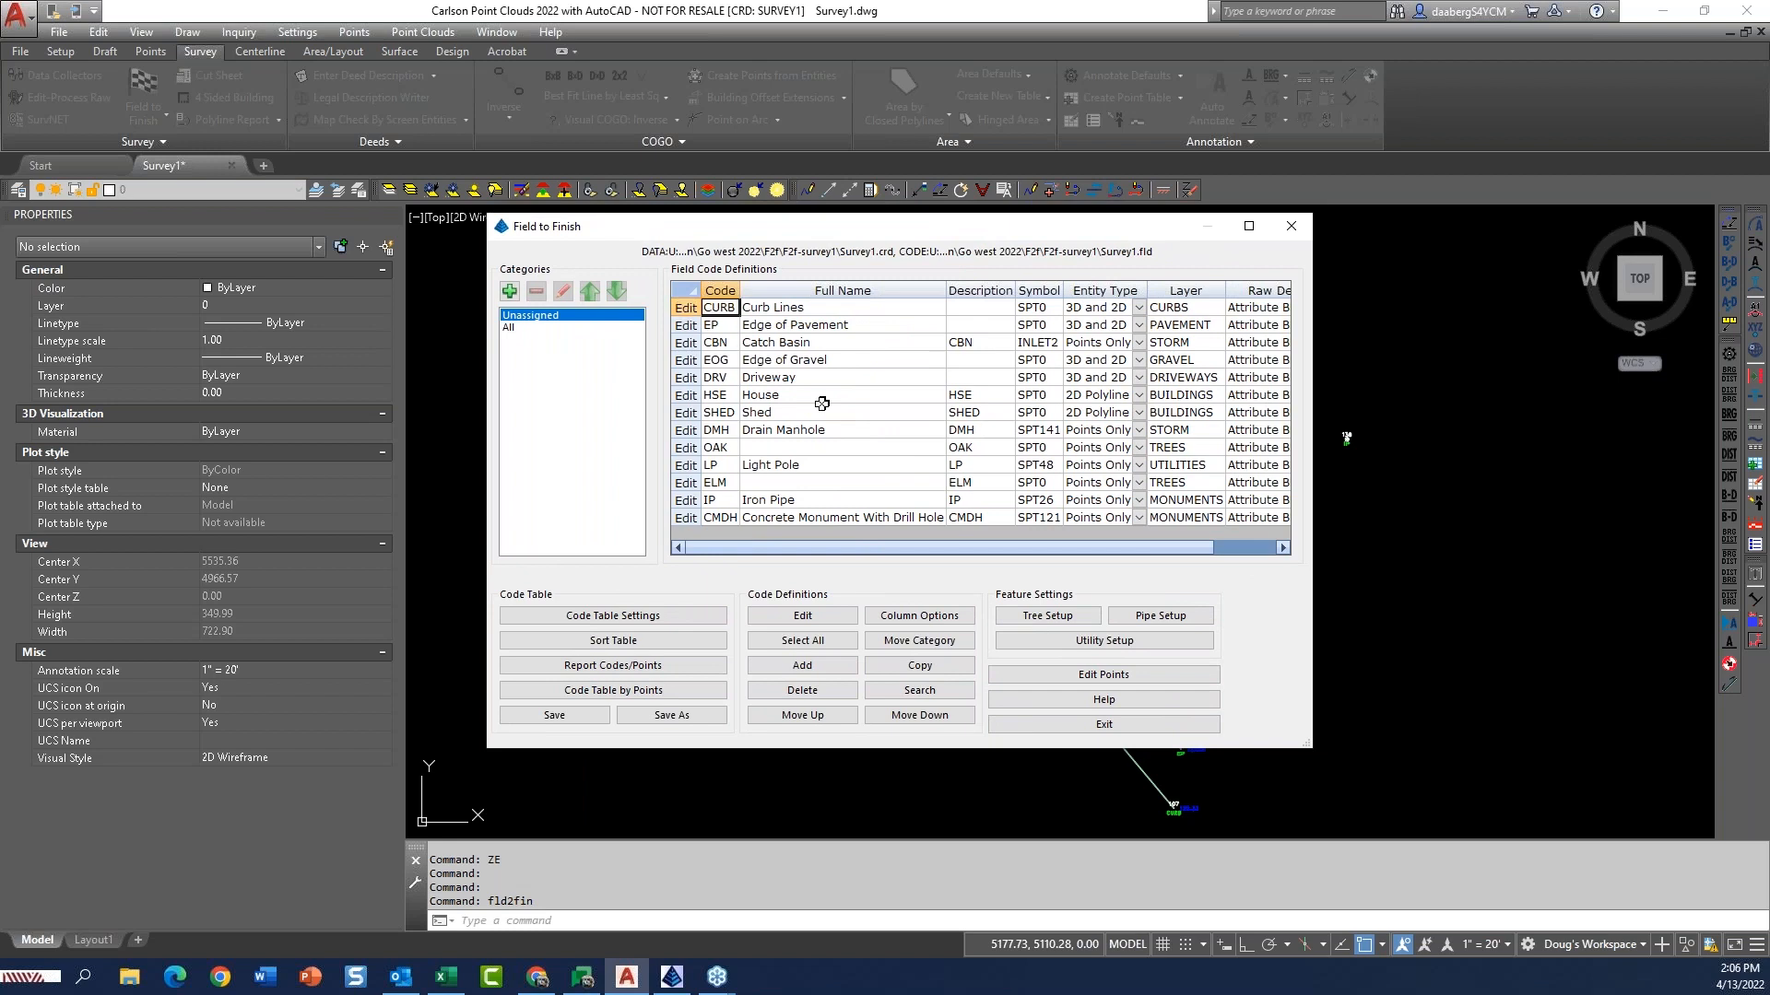
Review the CURB code definition, checking its main layer and dual 3D polyline layer
click(686, 308)
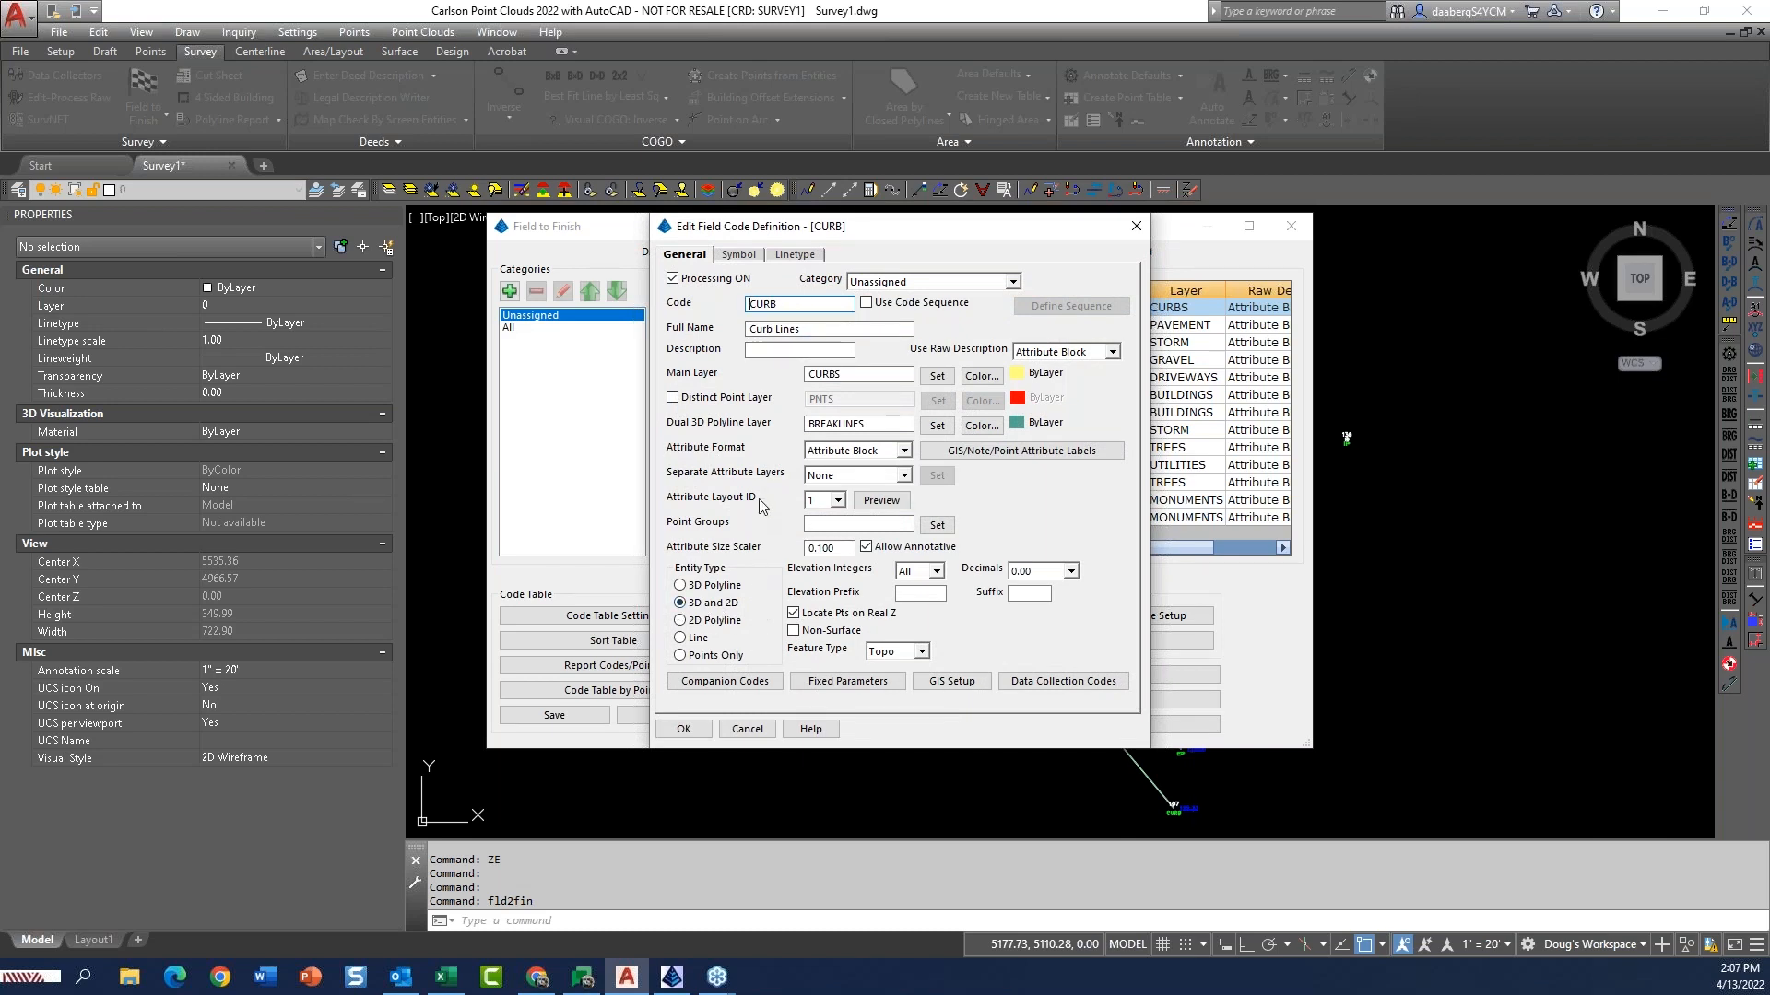
click(848, 375)
click(870, 425)
click(683, 729)
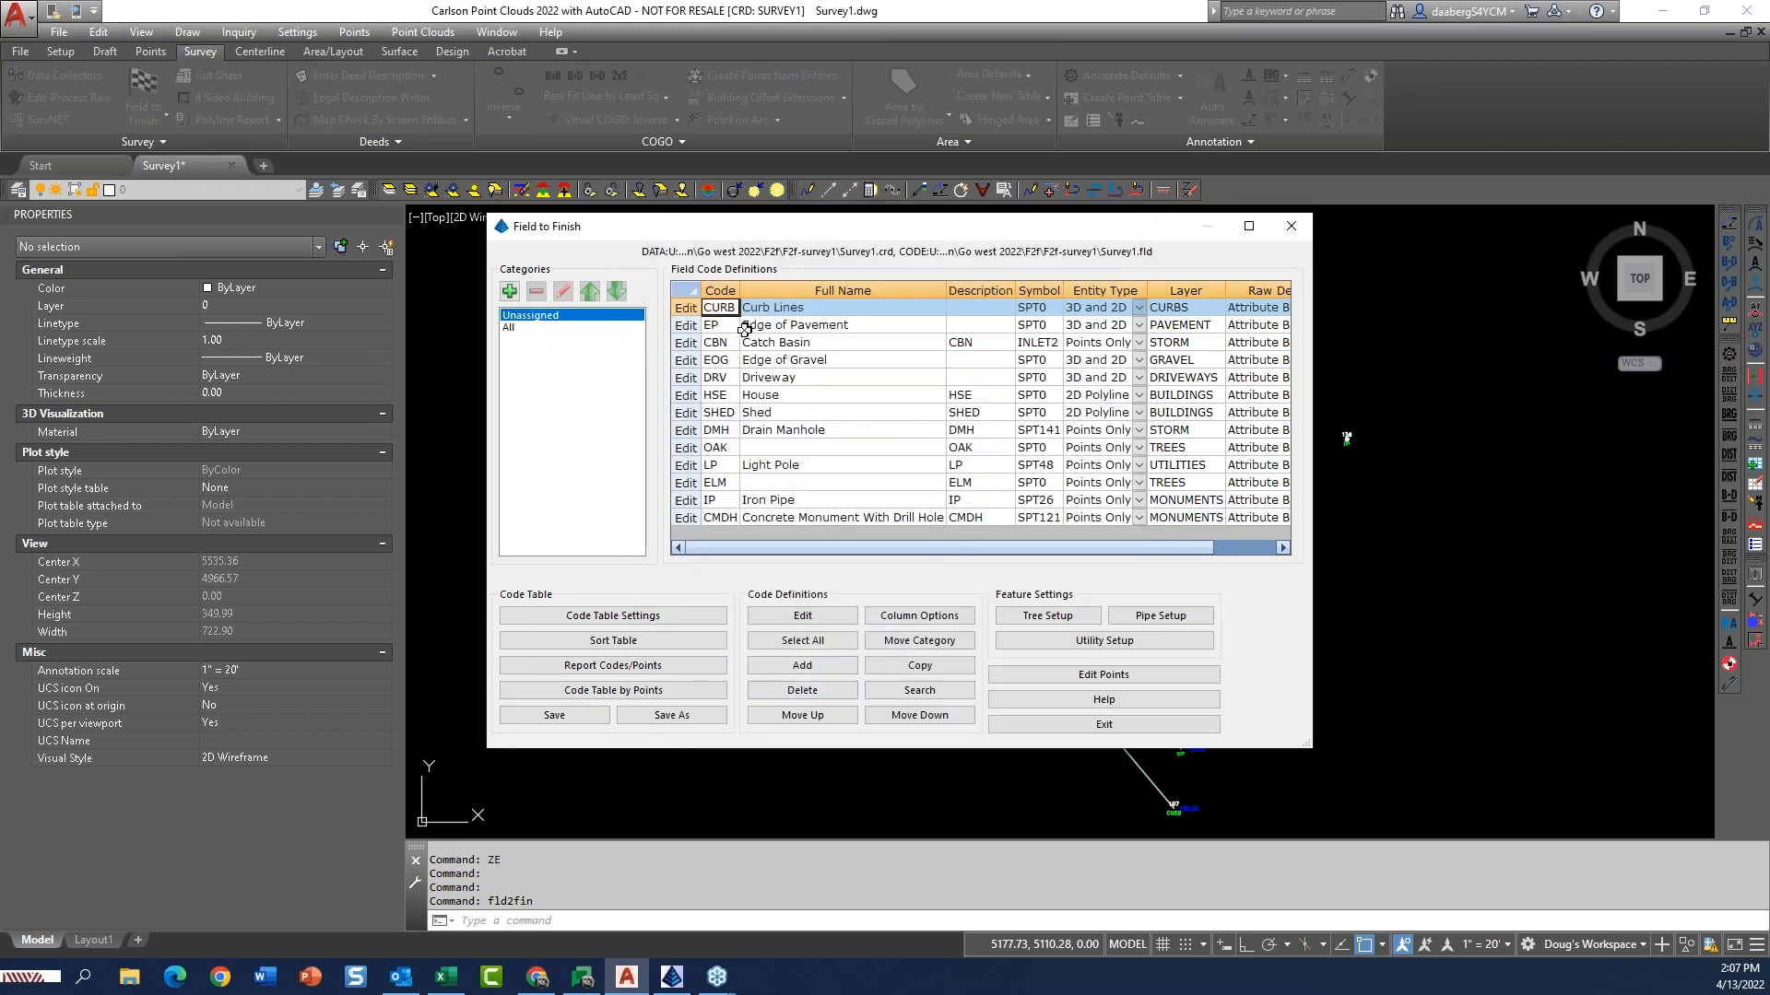
Review the EP code definition, checking the main and dual 3D polyline layers for edge of pavement
click(685, 325)
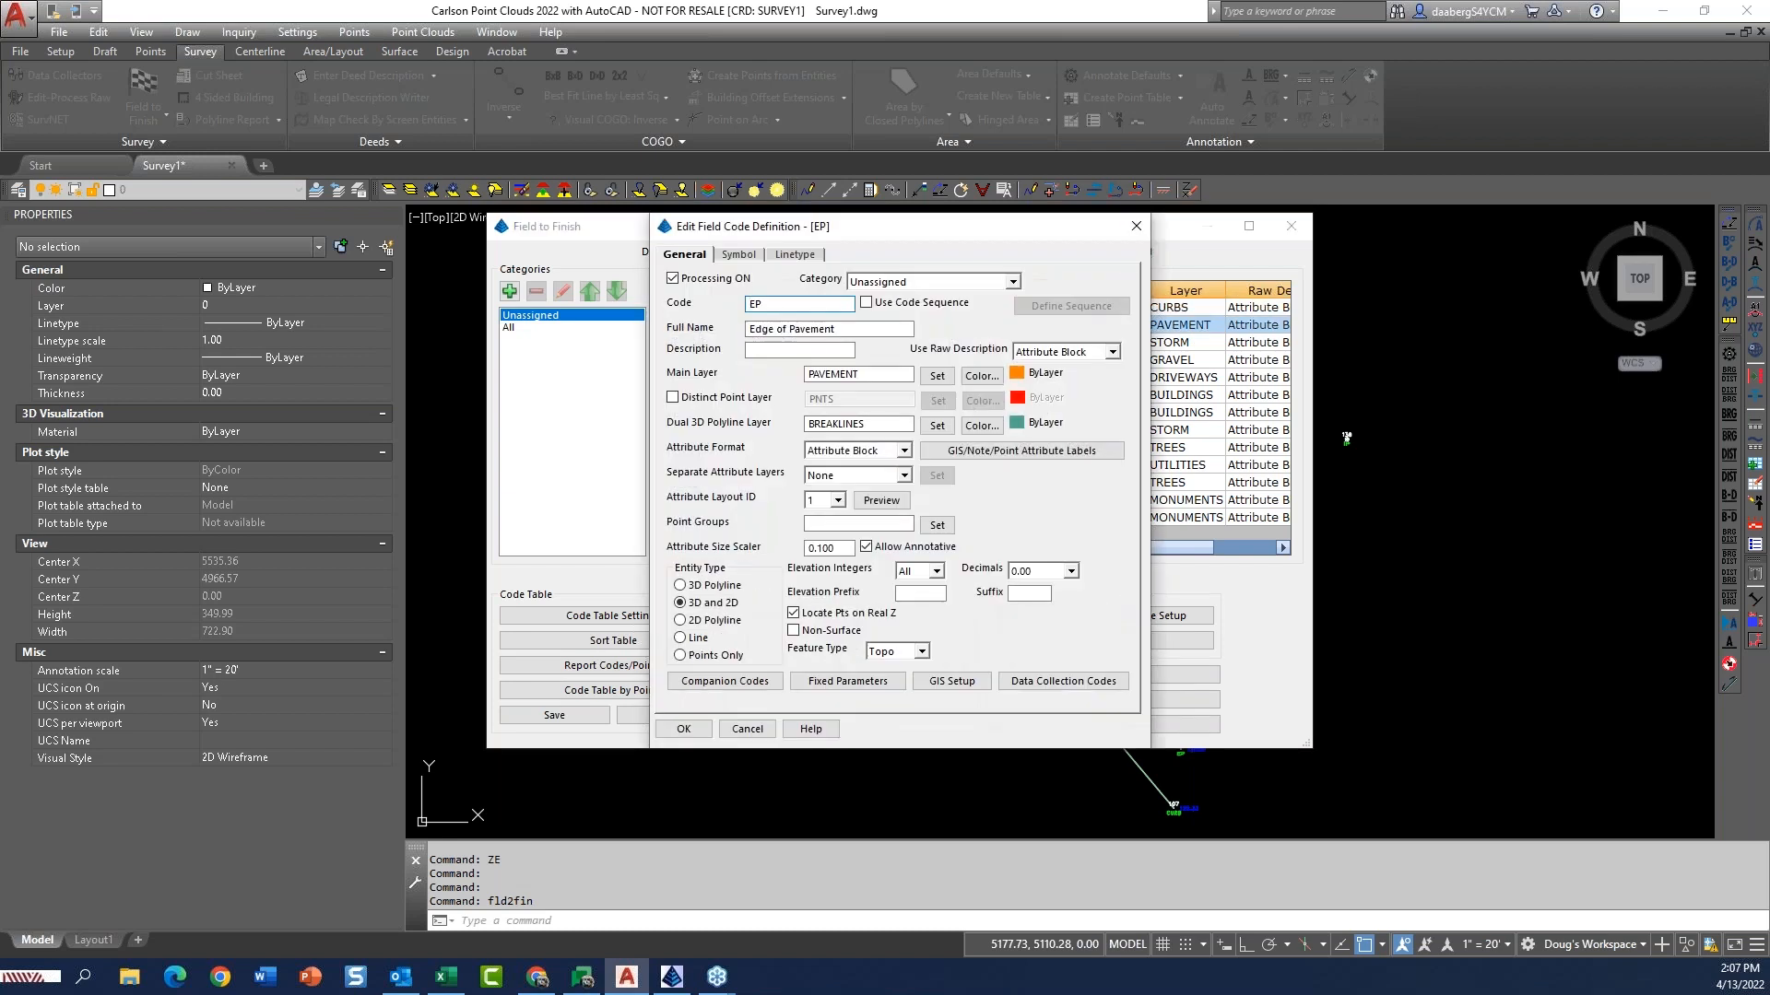
click(872, 374)
click(880, 422)
click(683, 730)
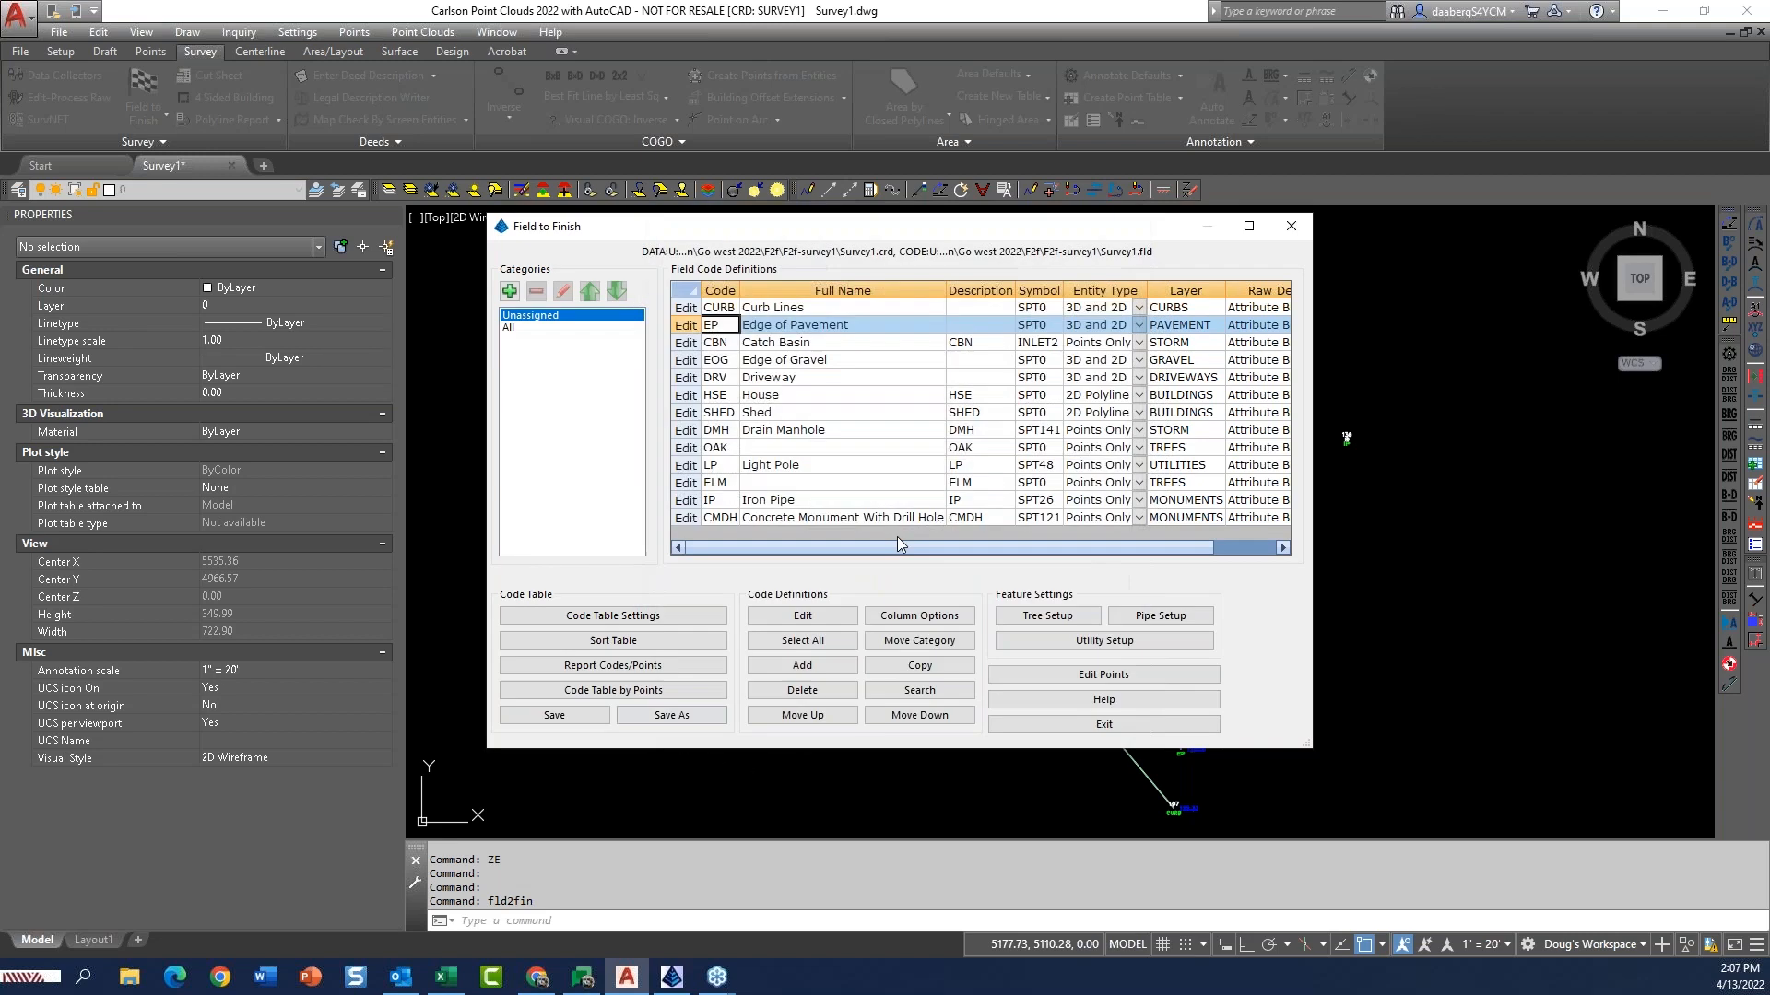
Review the CBN catch basin definition, checking its symbol and entity type, and leave it without changes
click(685, 343)
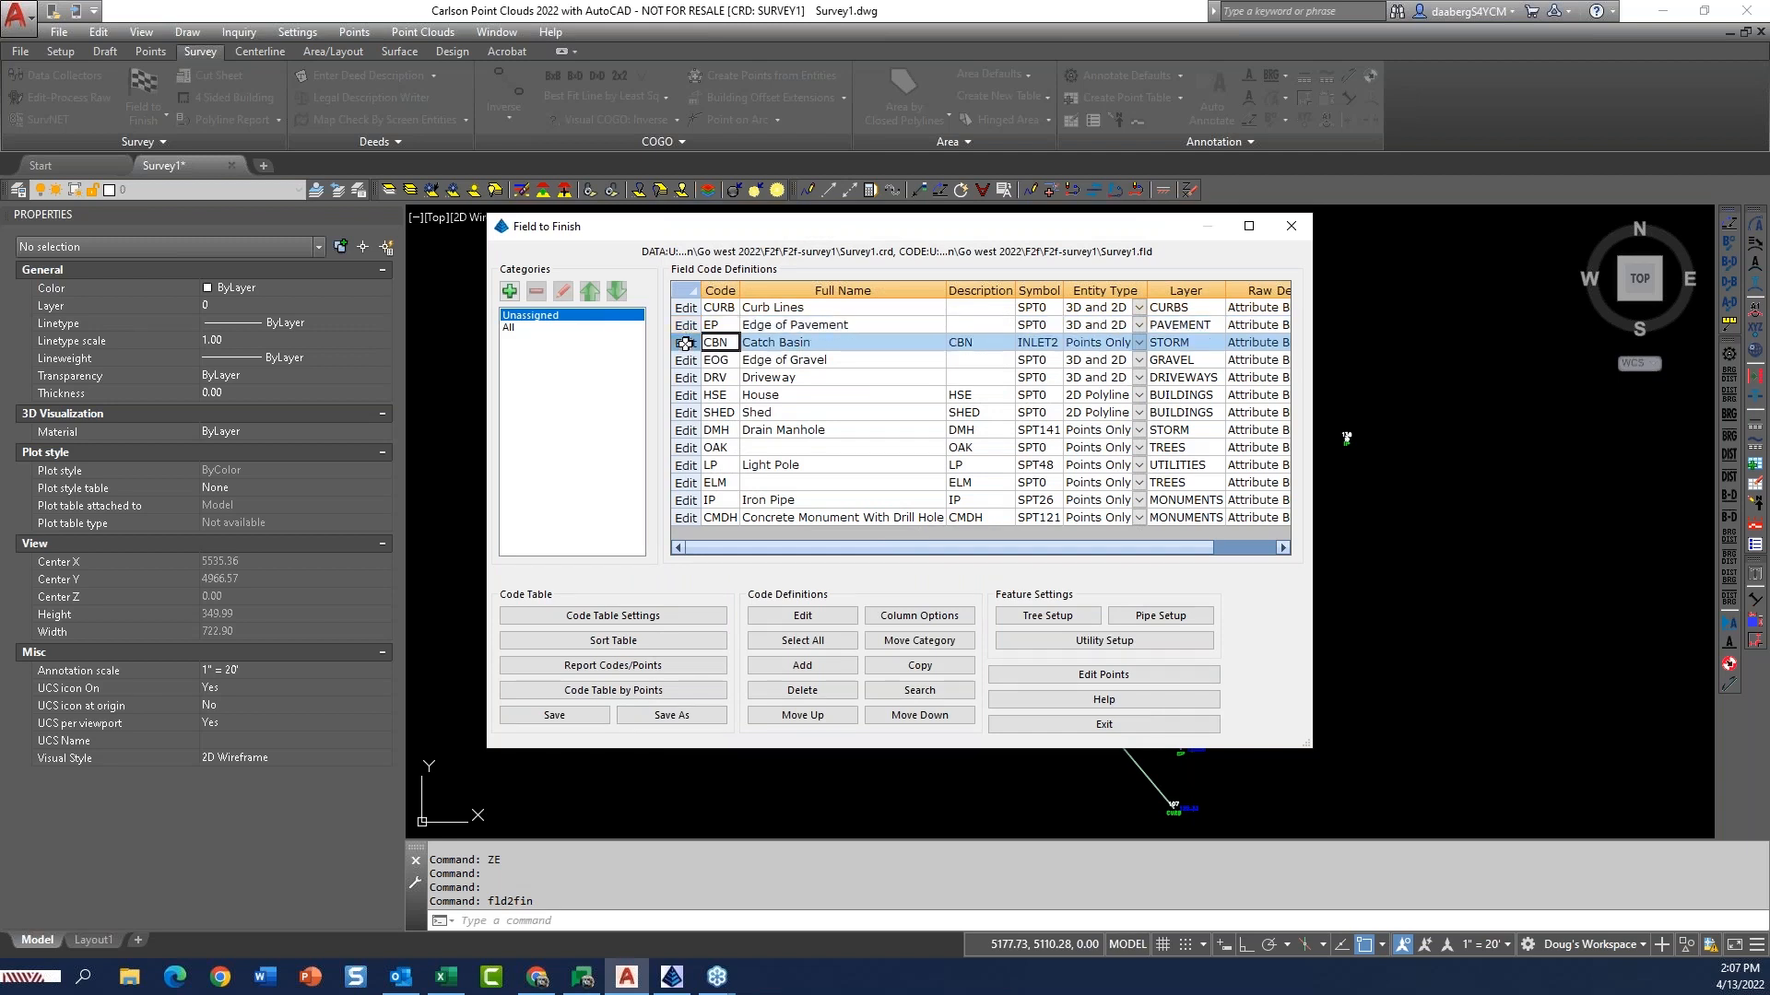
click(684, 343)
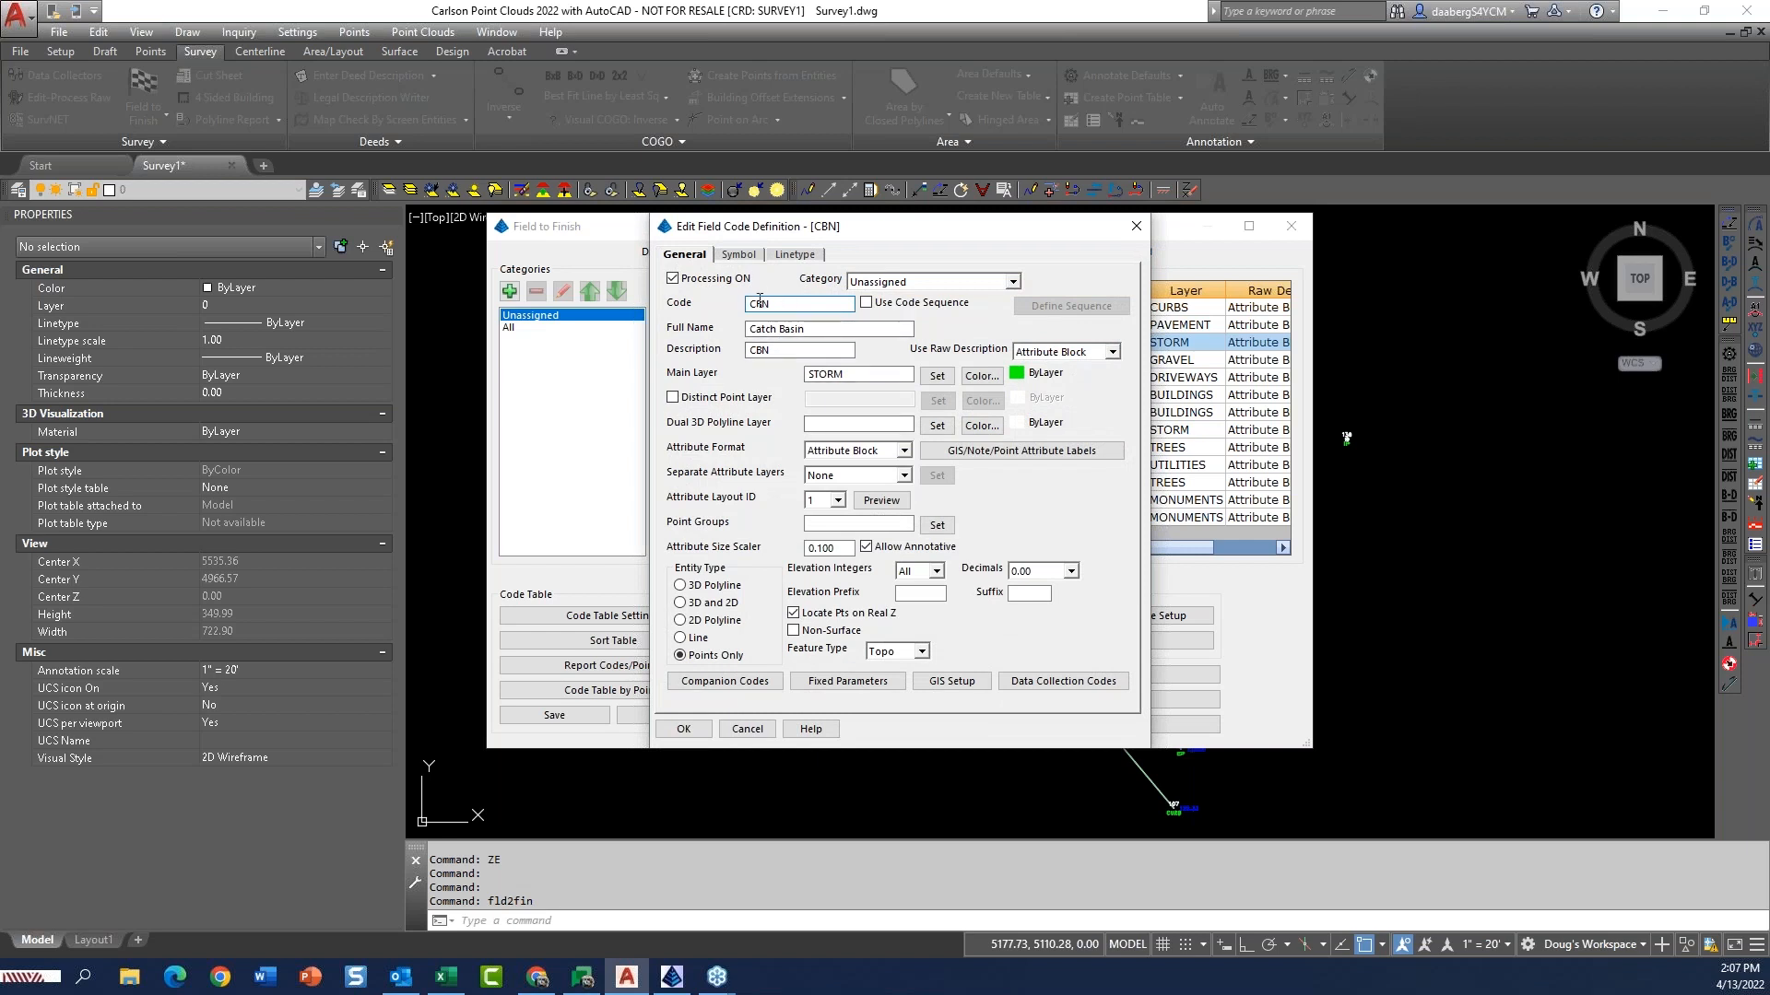
click(739, 254)
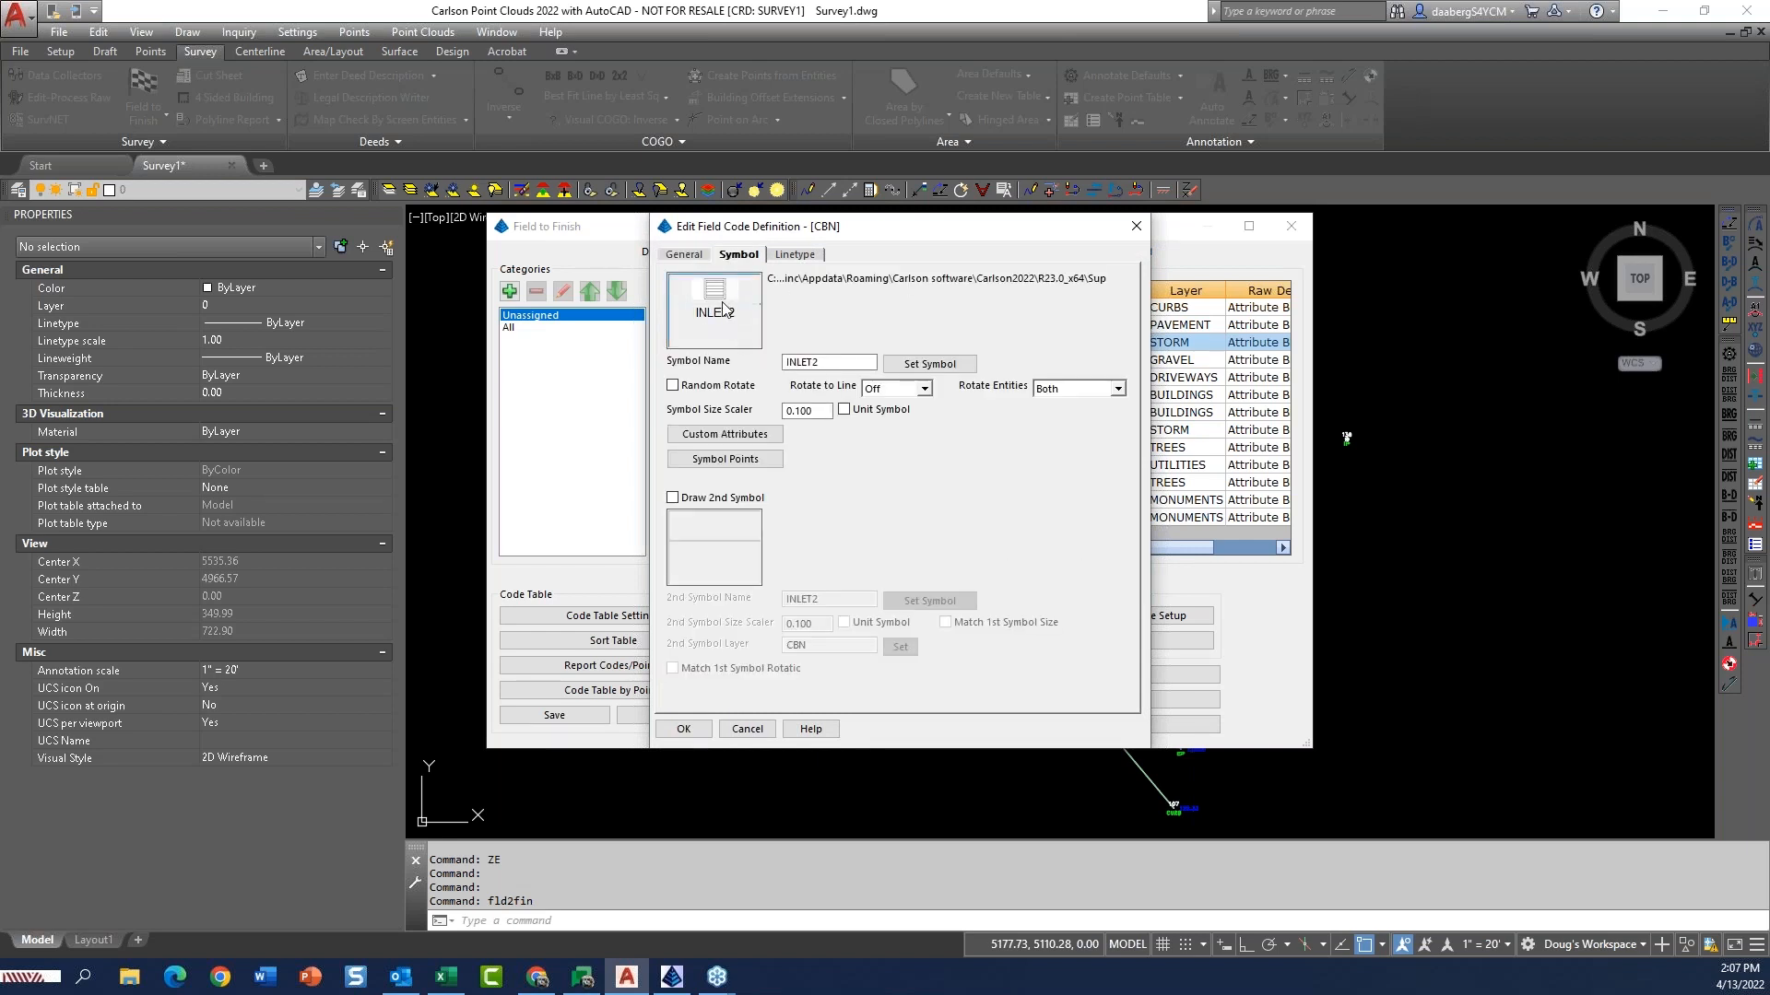
click(688, 255)
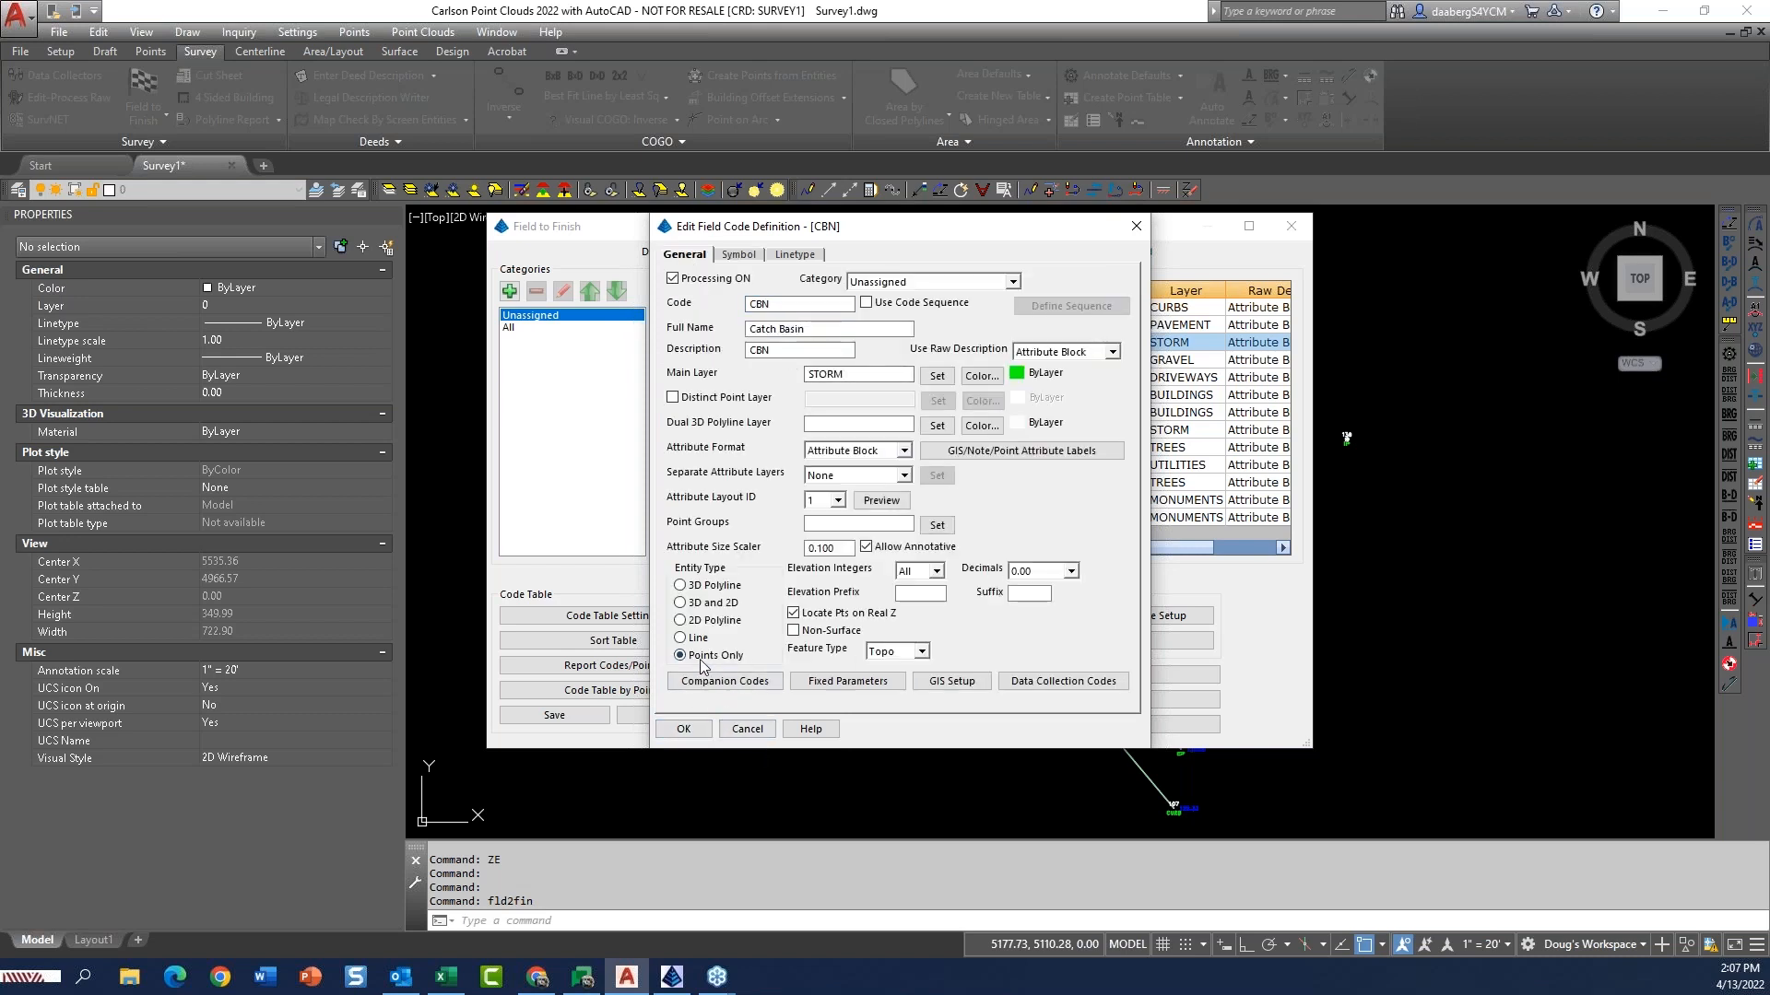
click(747, 729)
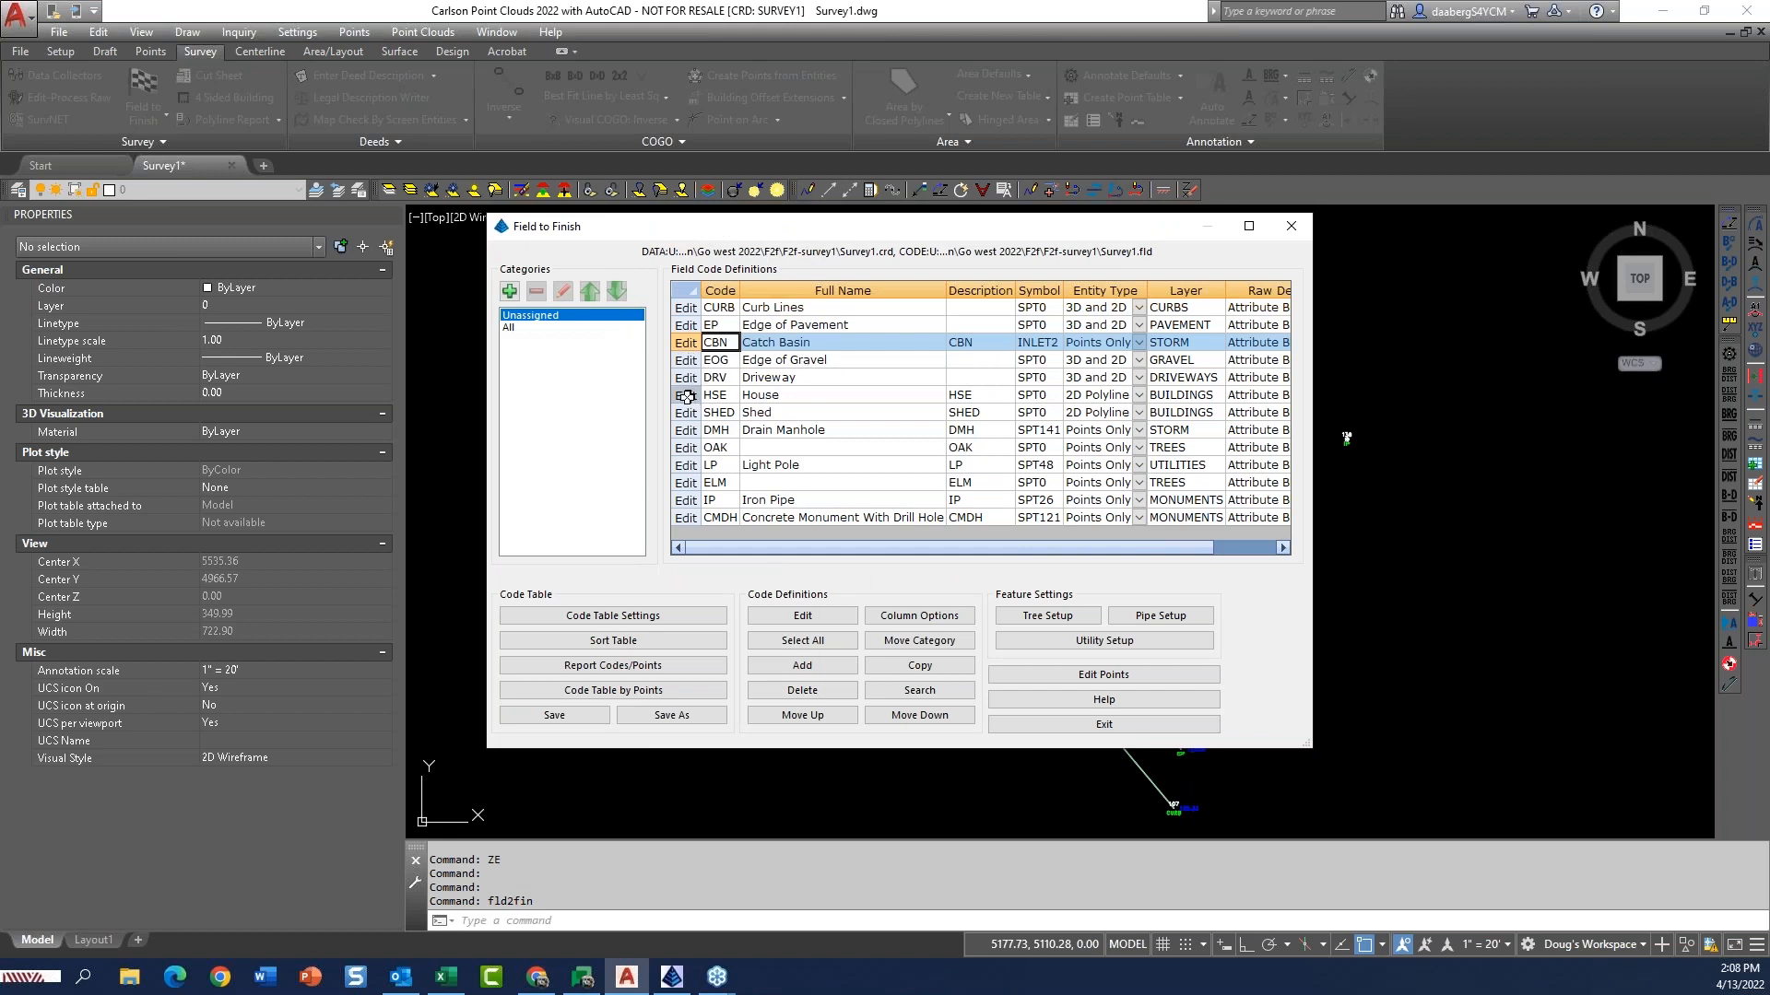
Check the house code's entity type and the OAK and LP code rows in the field code table
click(1108, 389)
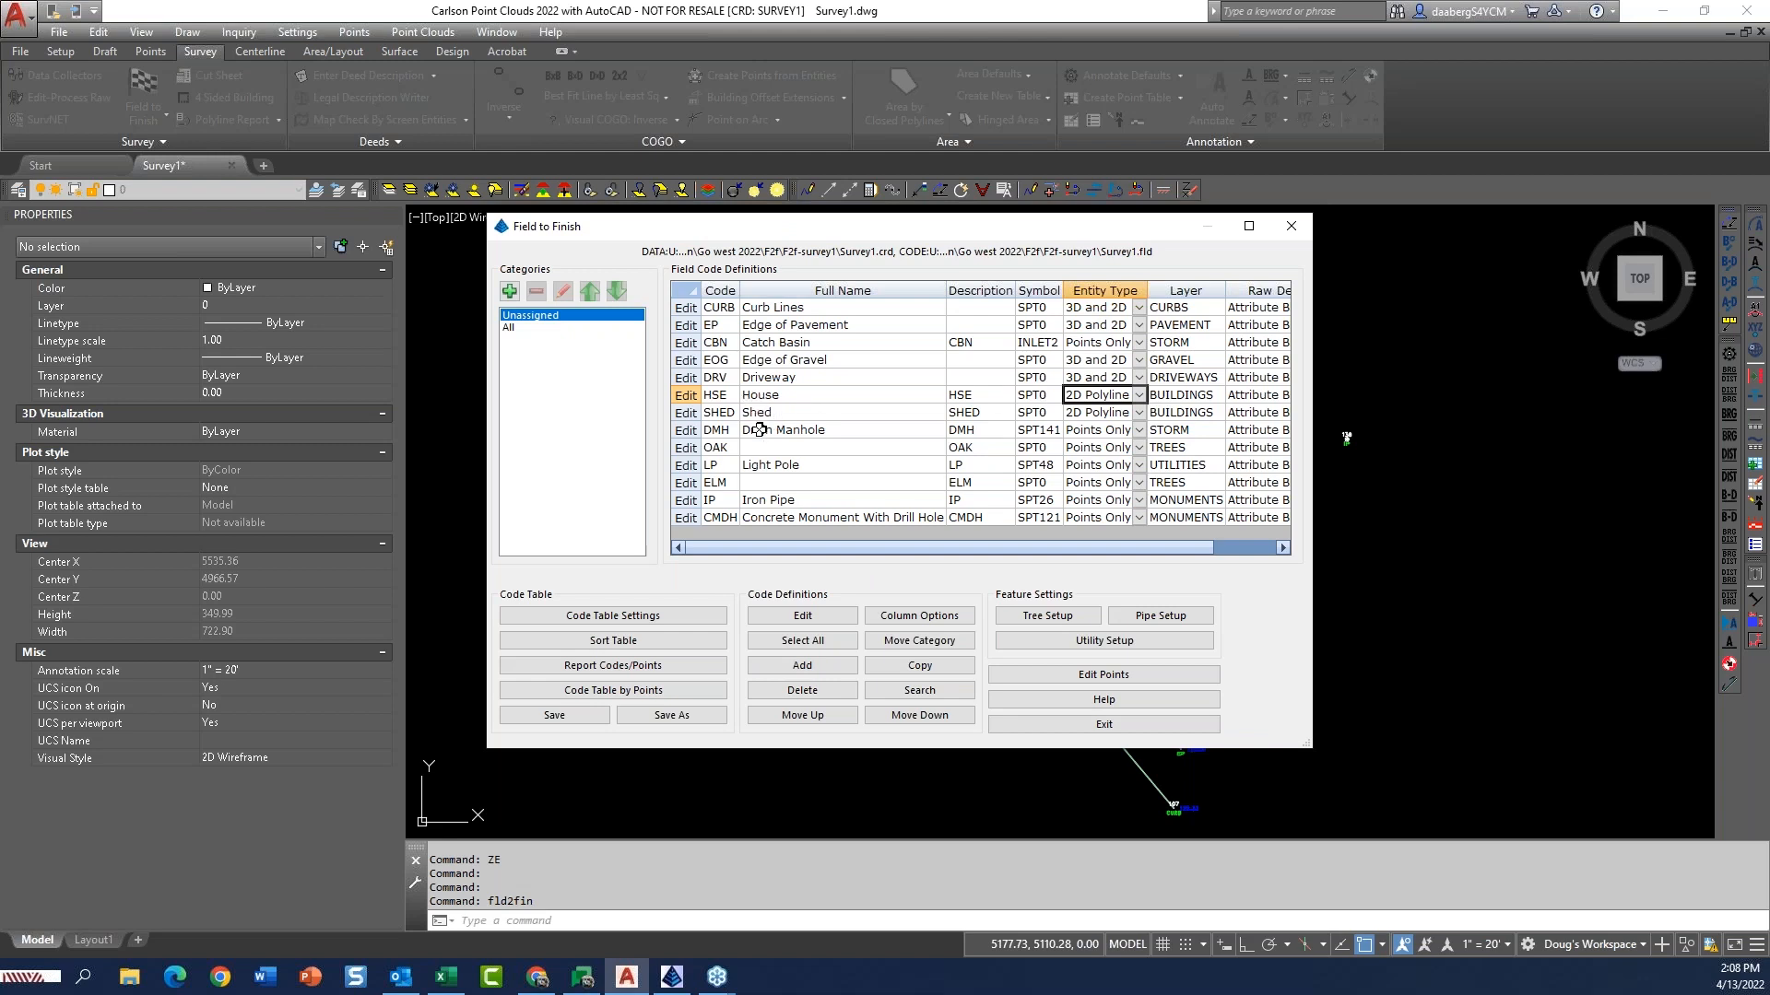
click(715, 449)
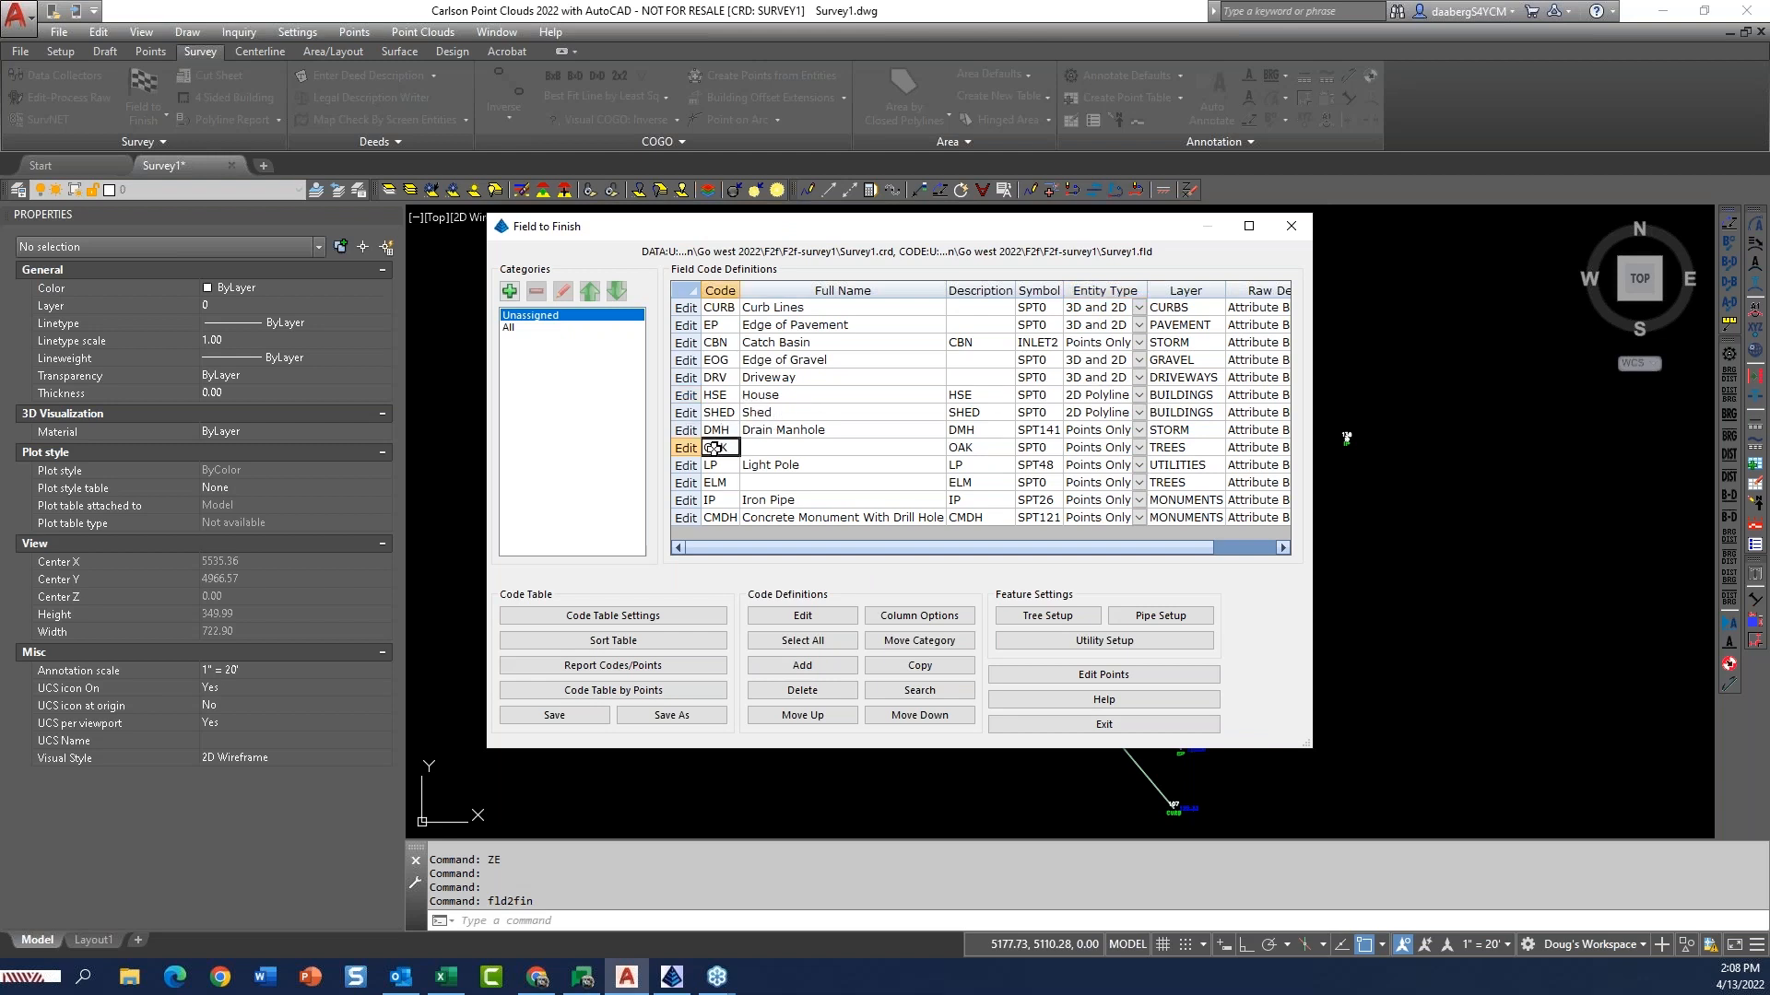
click(718, 467)
click(716, 449)
drag(949, 233, 1011, 202)
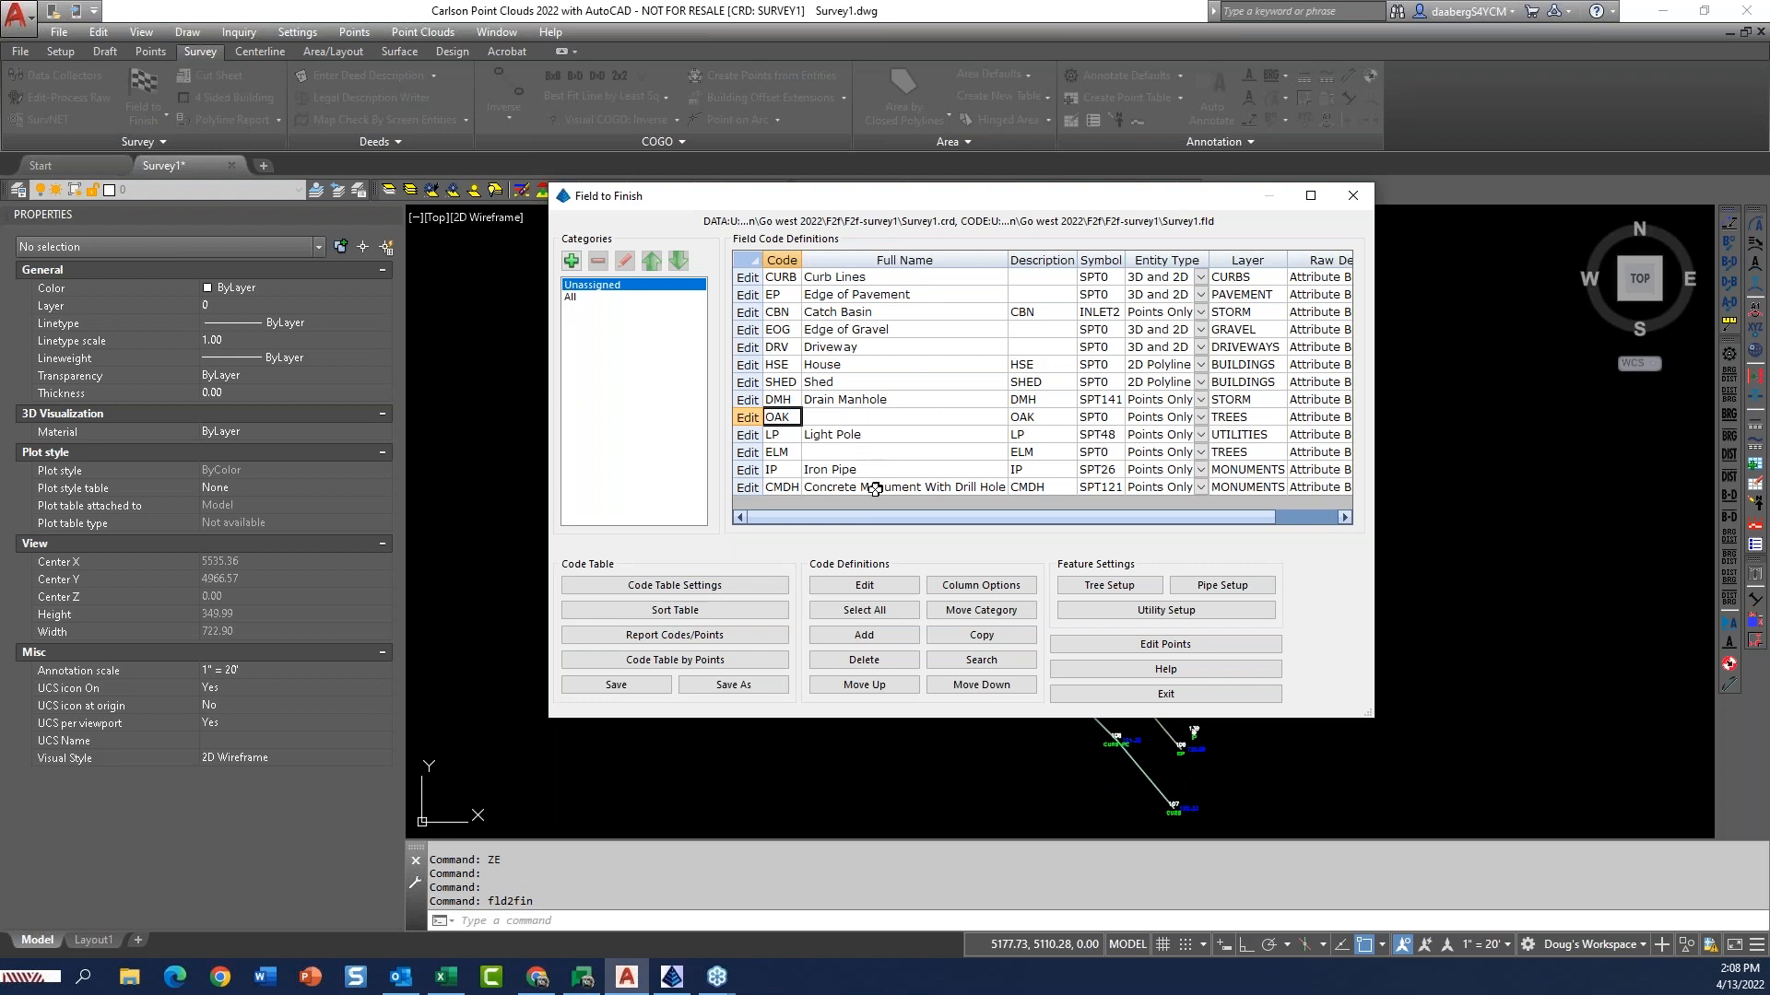
mouse_move(978, 201)
mouse_down()
mouse_move(963, 200)
mouse_move(994, 204)
mouse_up()
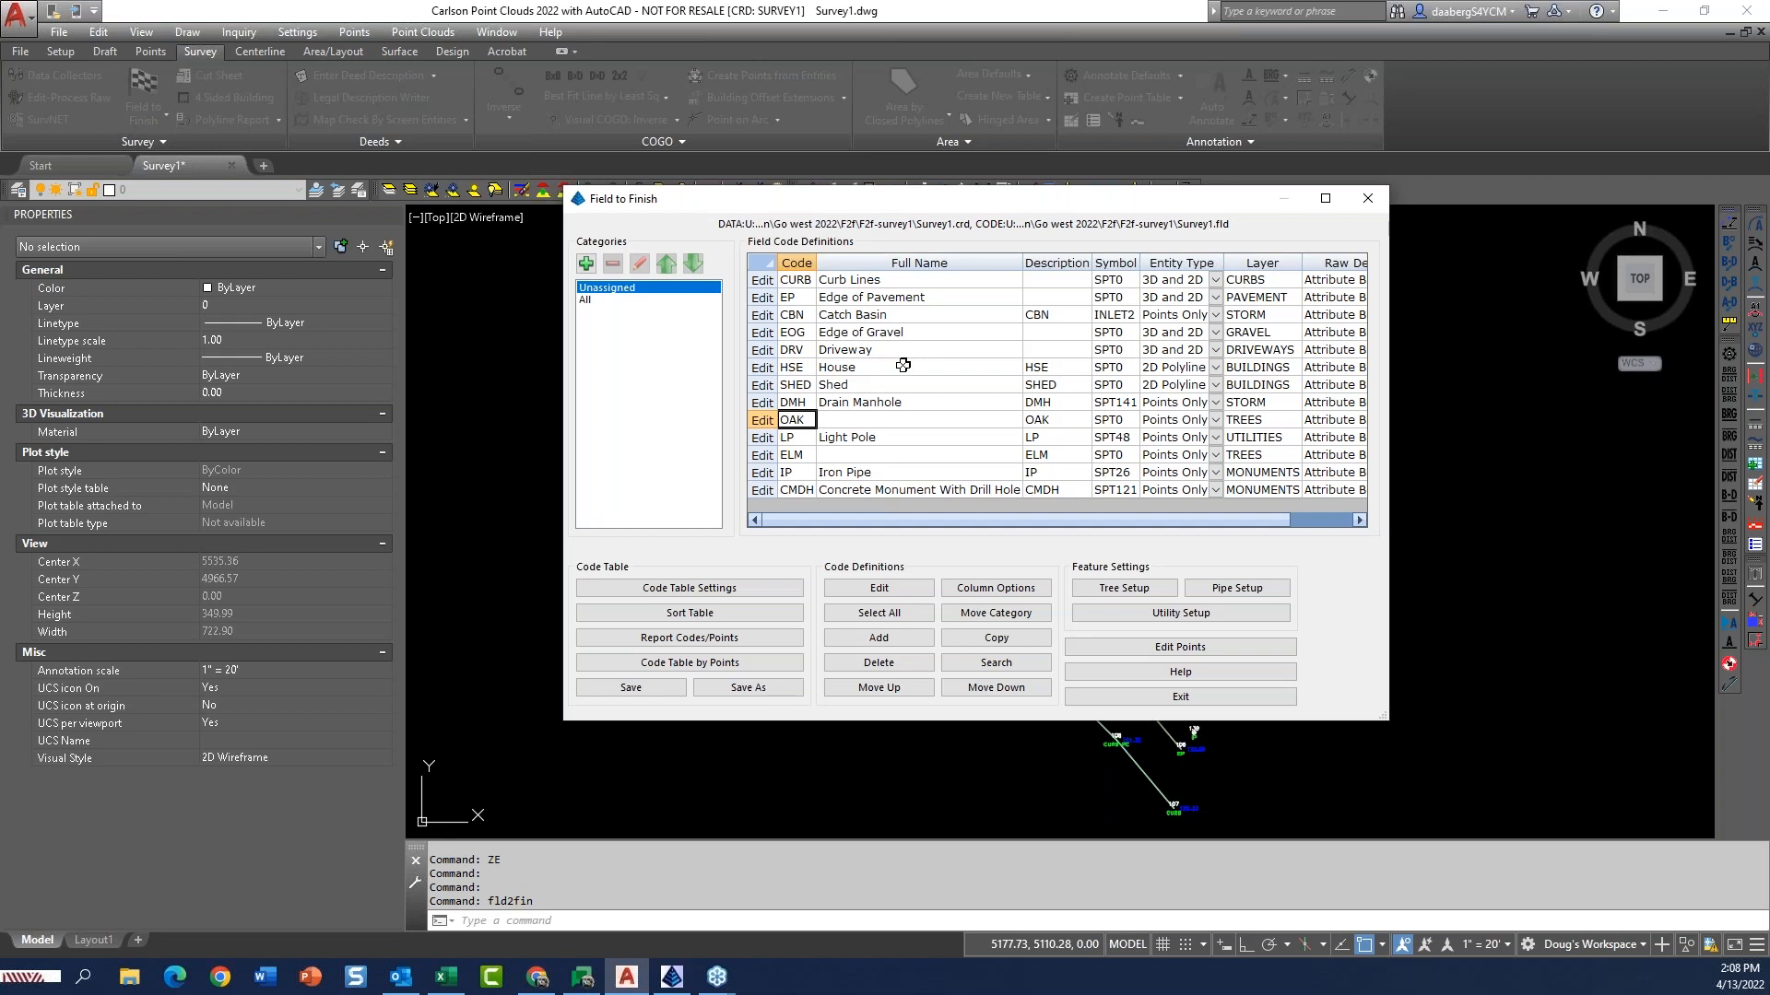
Add a new code category named ROADS
click(586, 265)
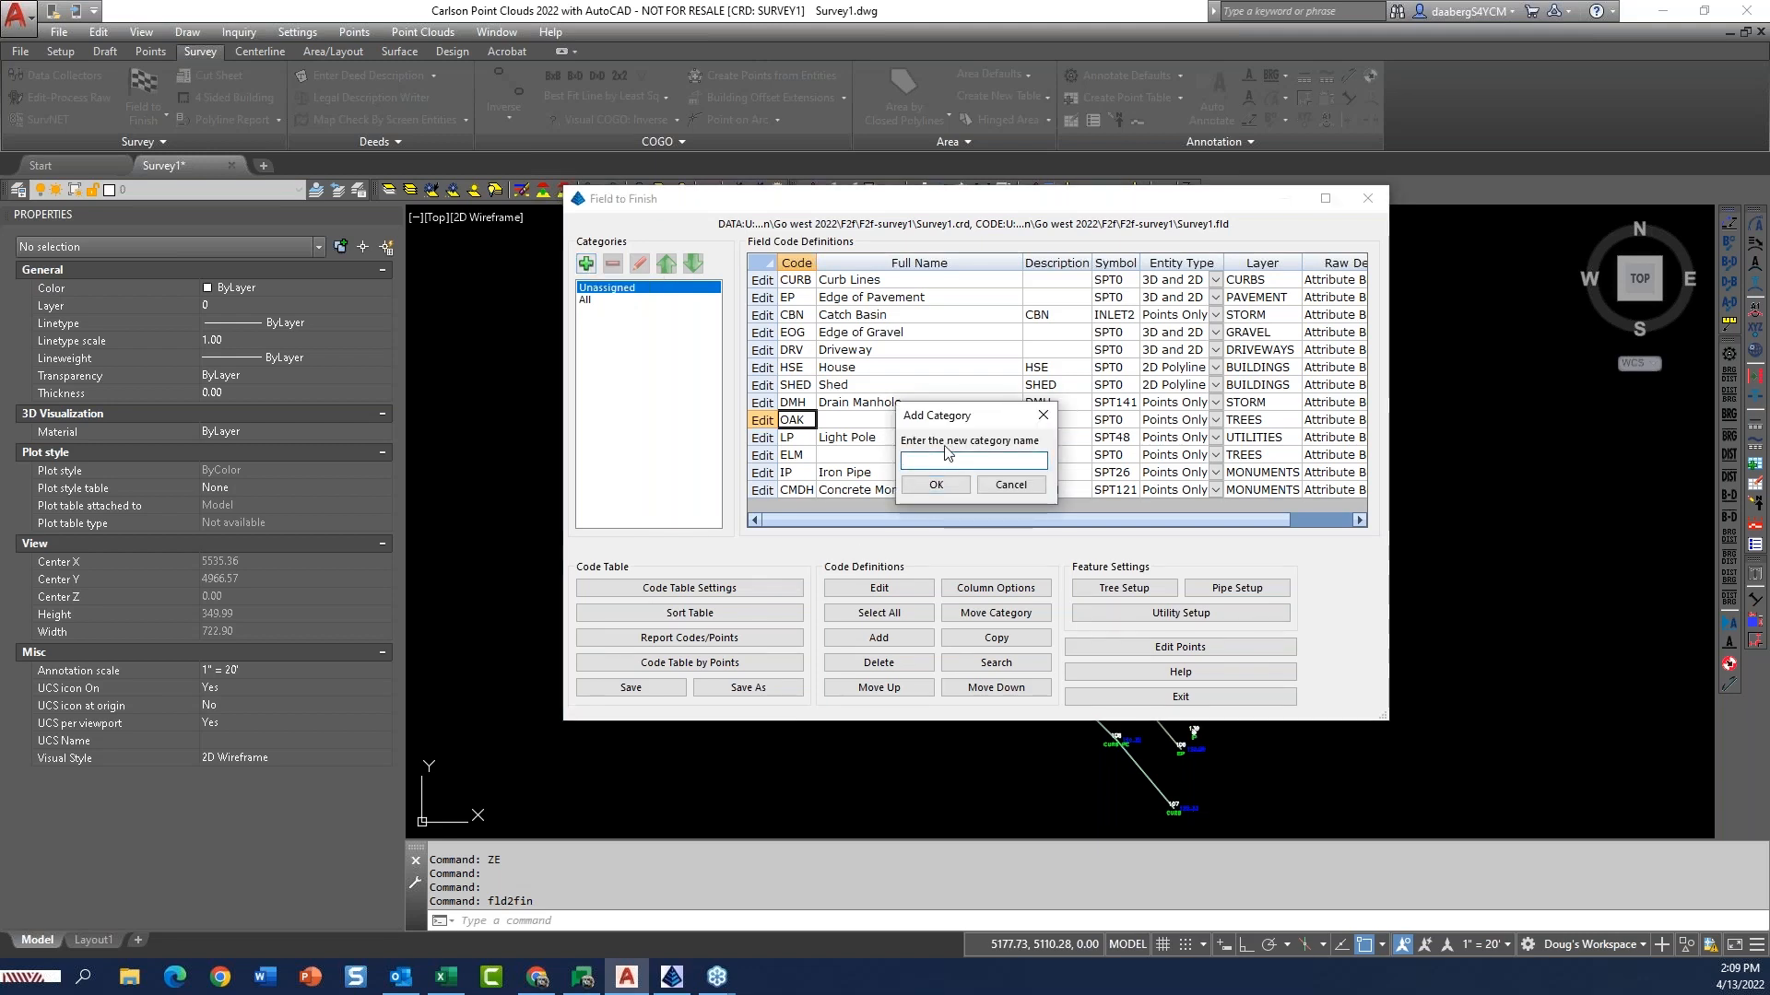
text(rOA)
key(BackSpace)
text(R)
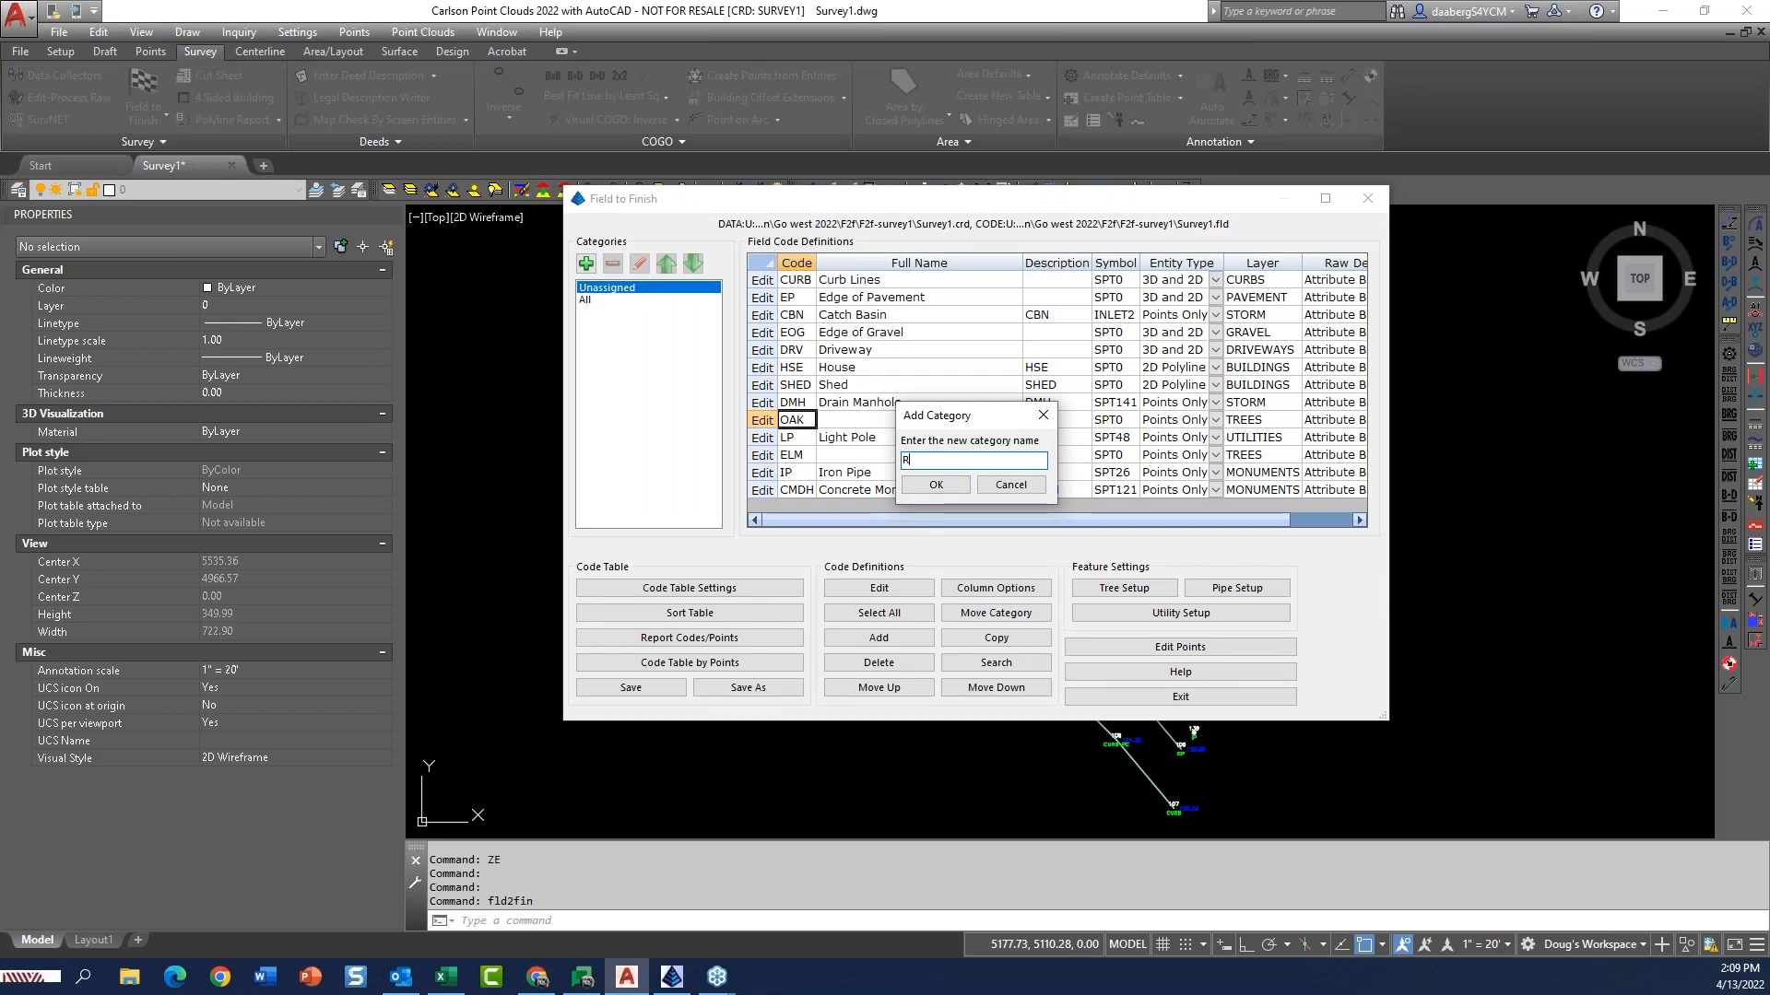
text(OADS)
click(935, 485)
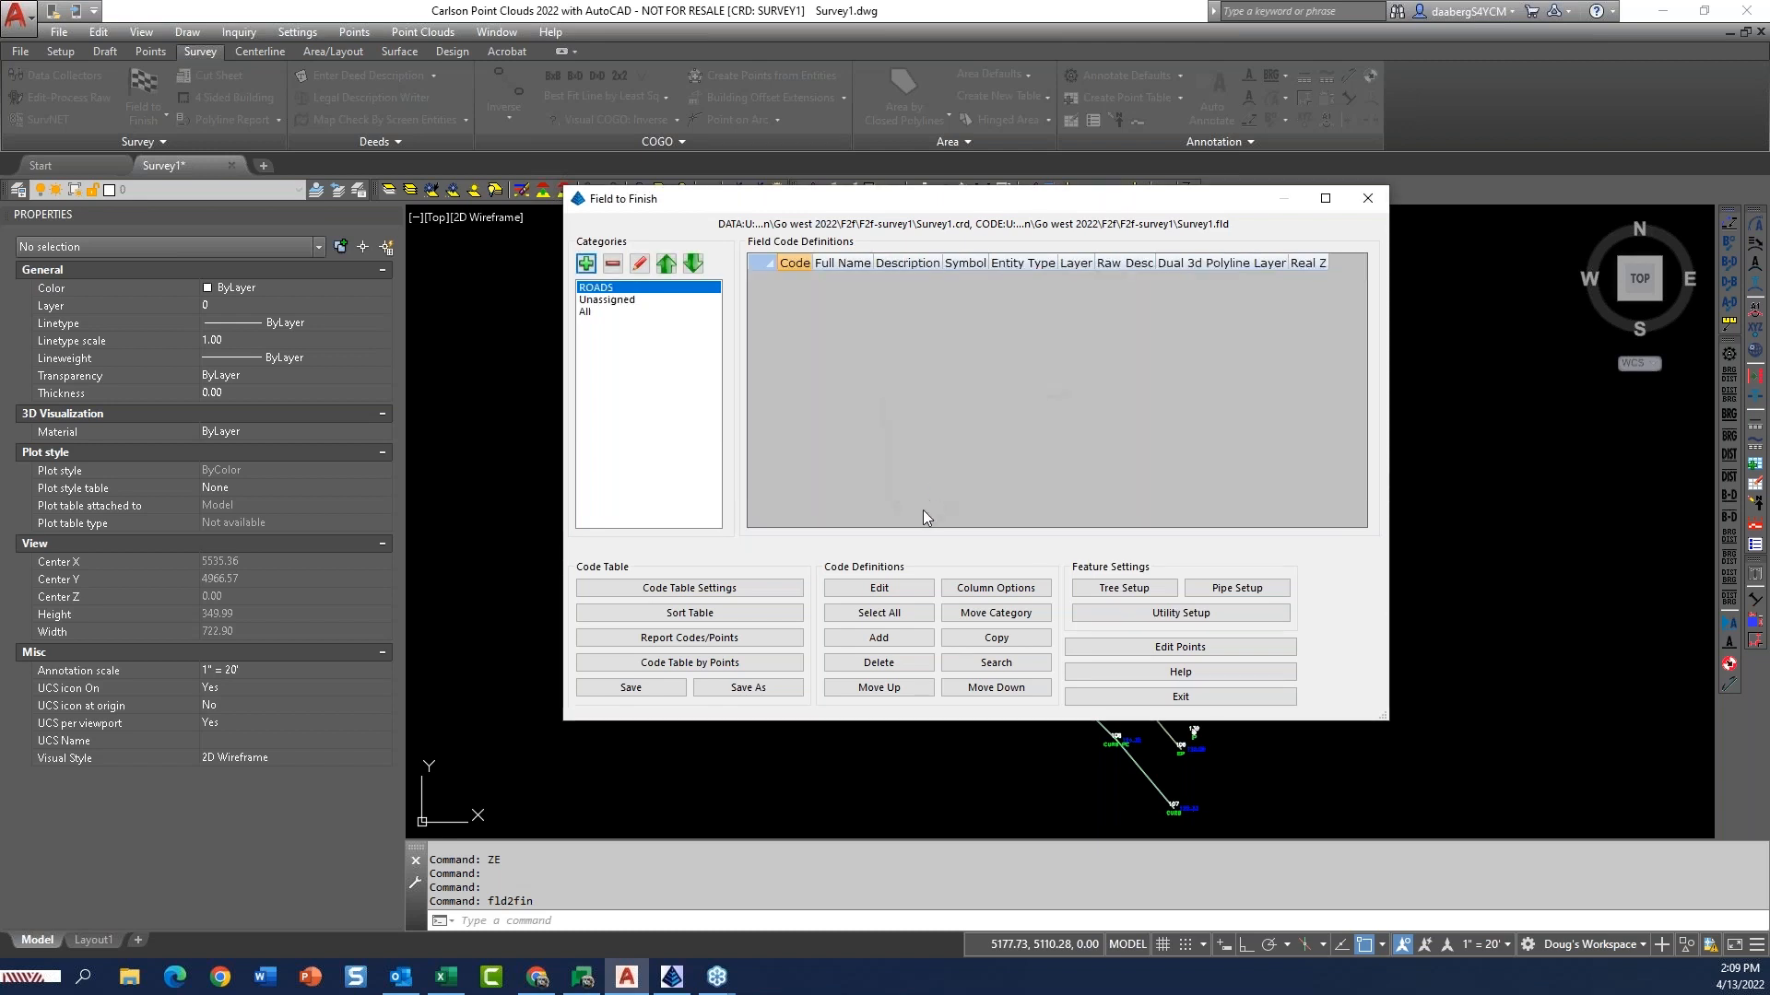
Try to move the CURB, EP, EOG and DRV codes together from the full code list into the ROADS category
click(597, 311)
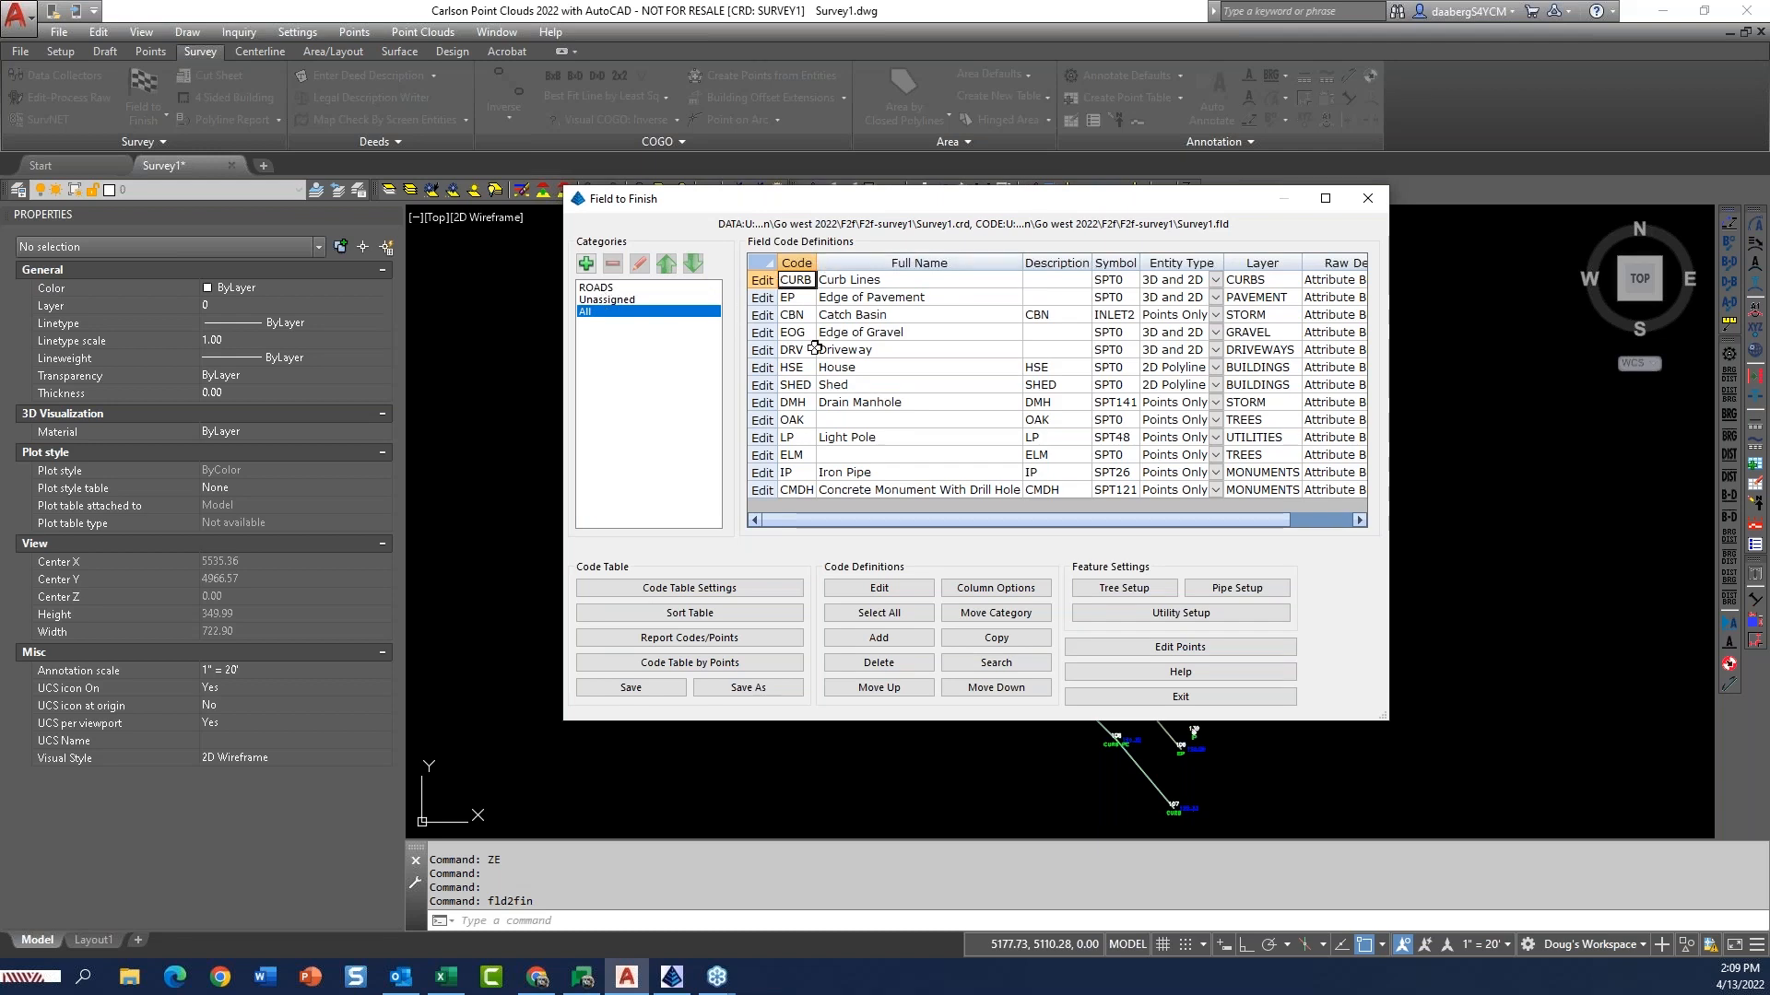
click(791, 299)
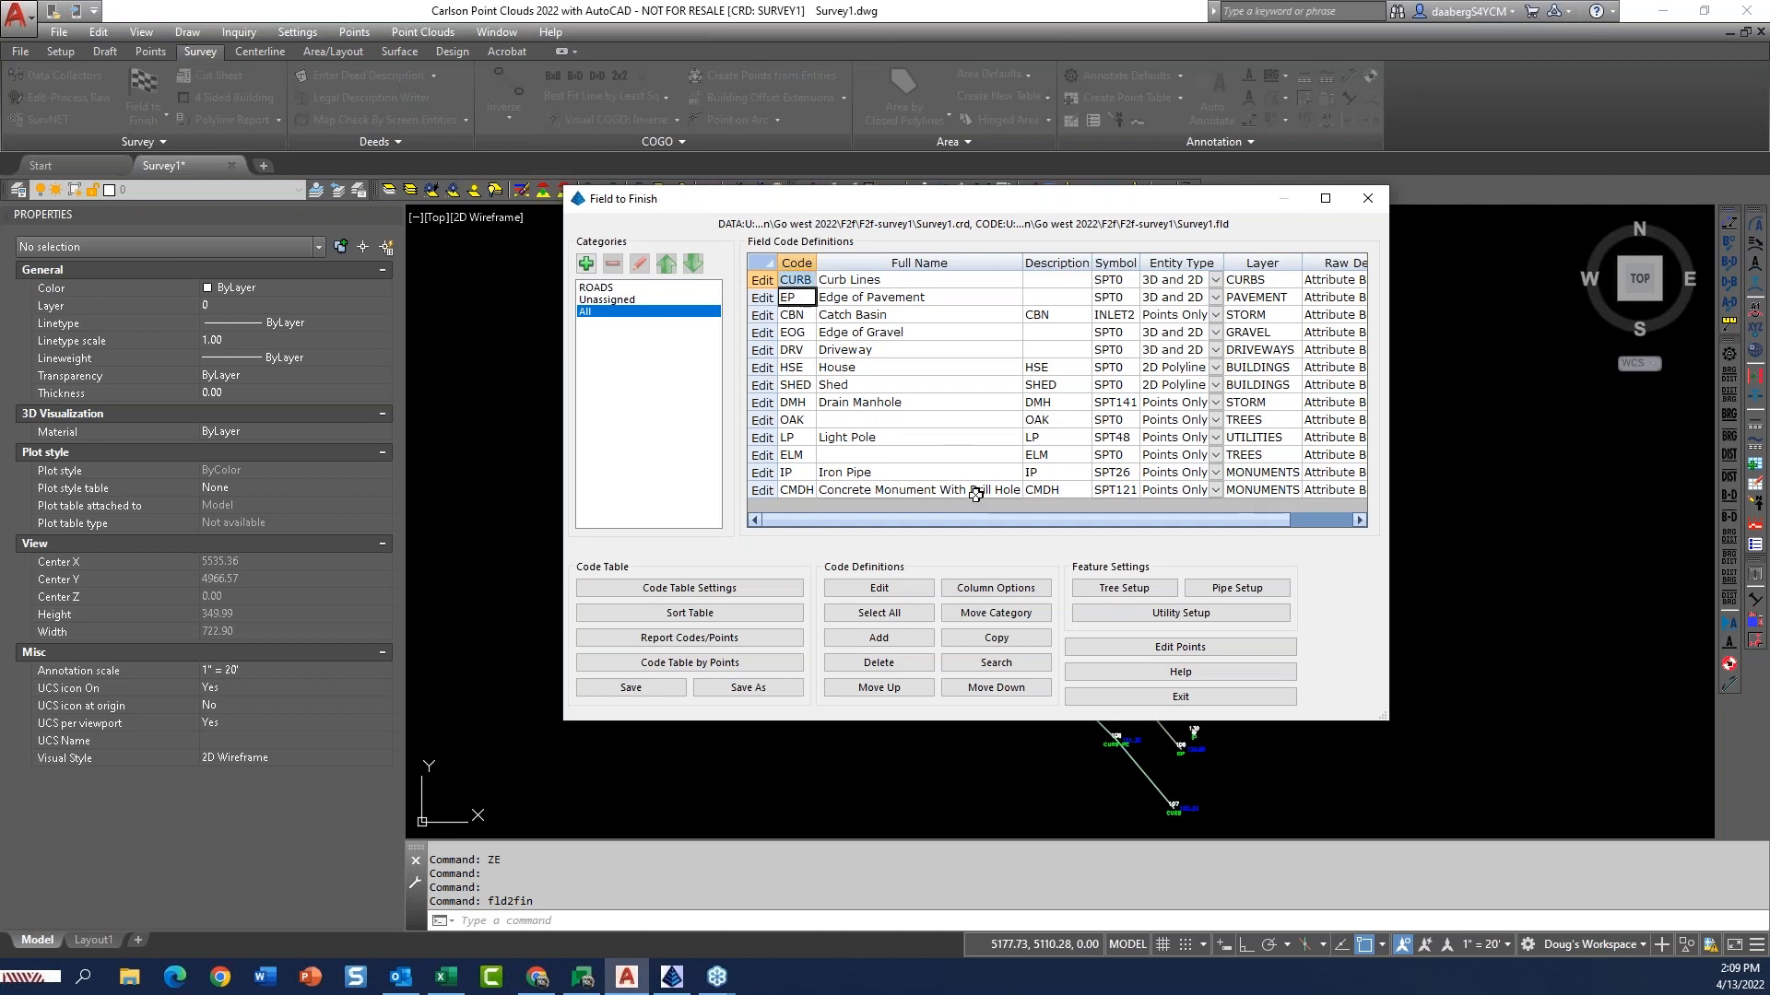
ctrl+click(792, 332)
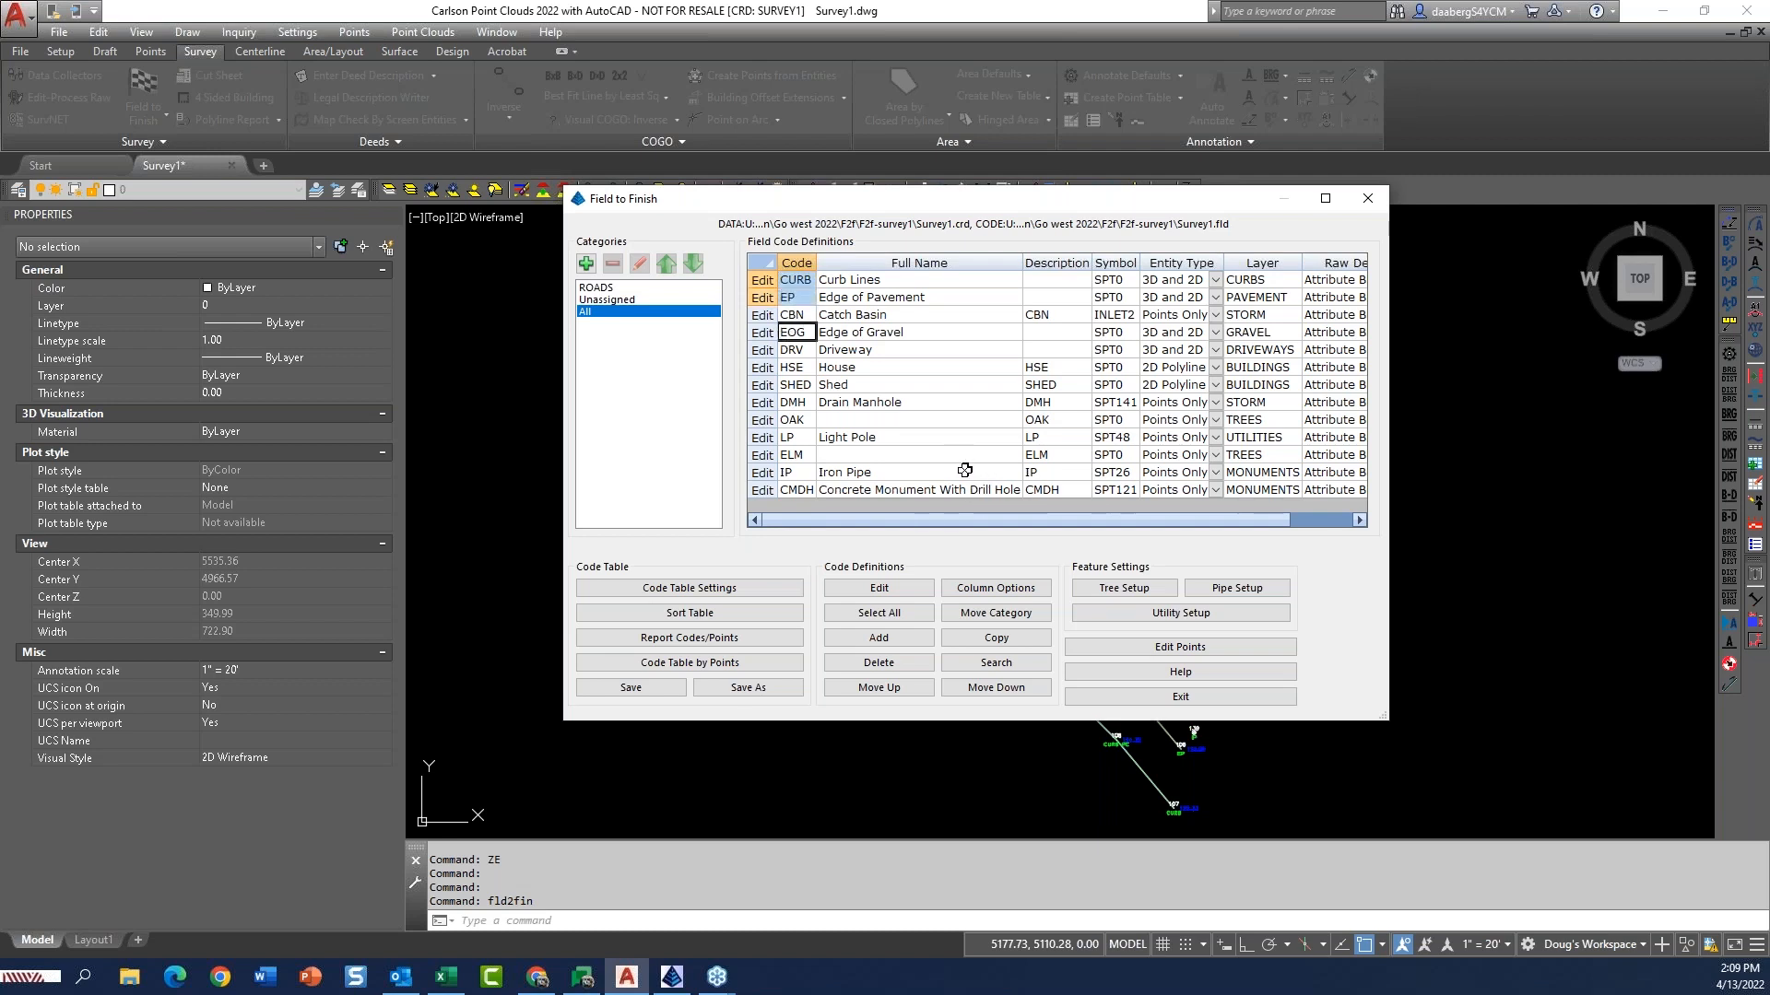
ctrl+click(793, 351)
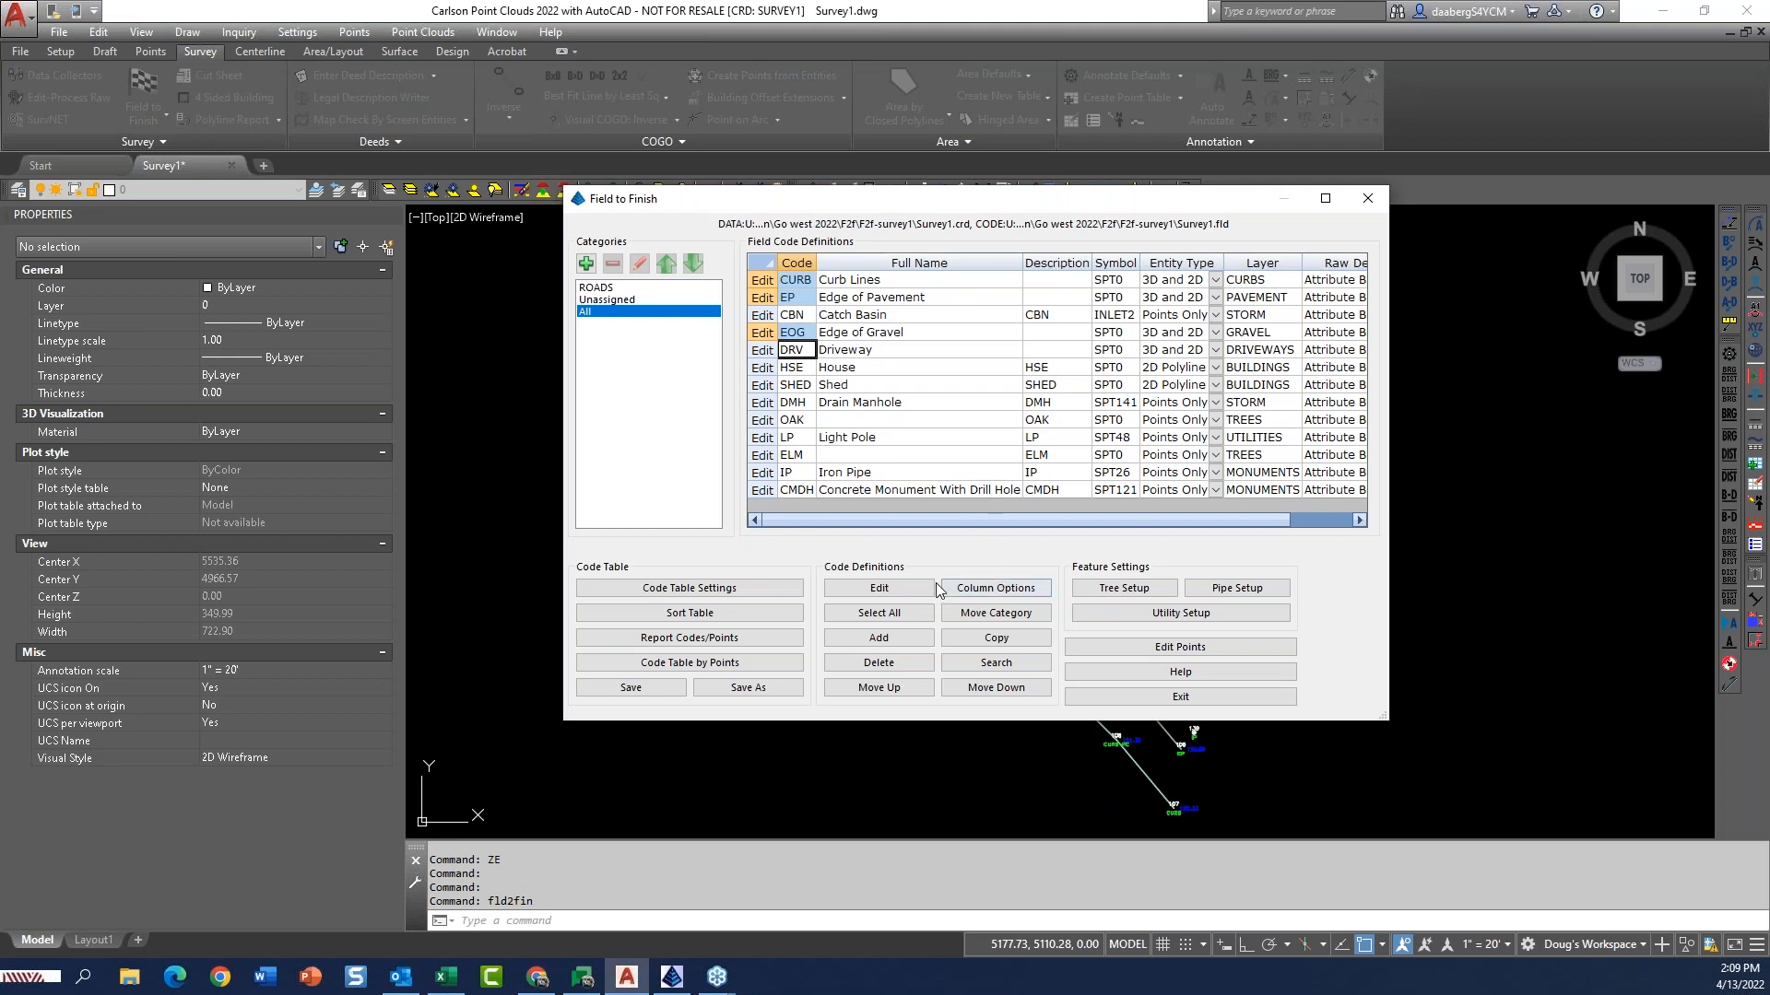
click(996, 613)
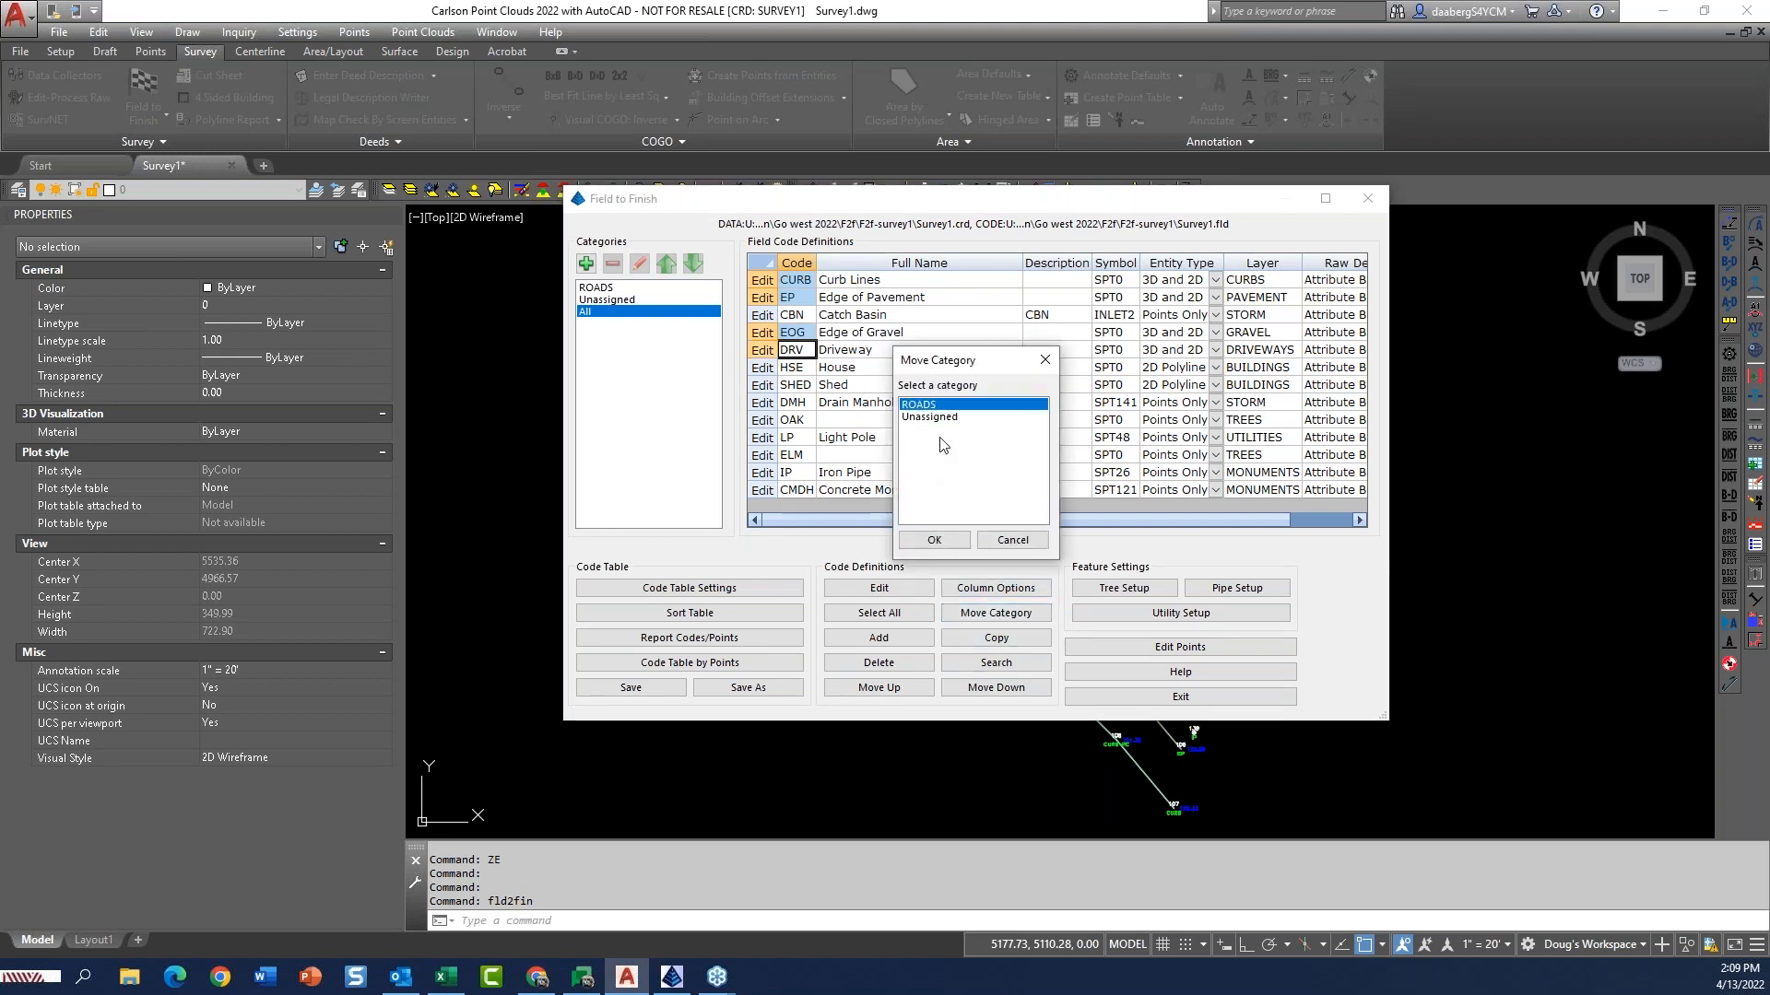
click(949, 538)
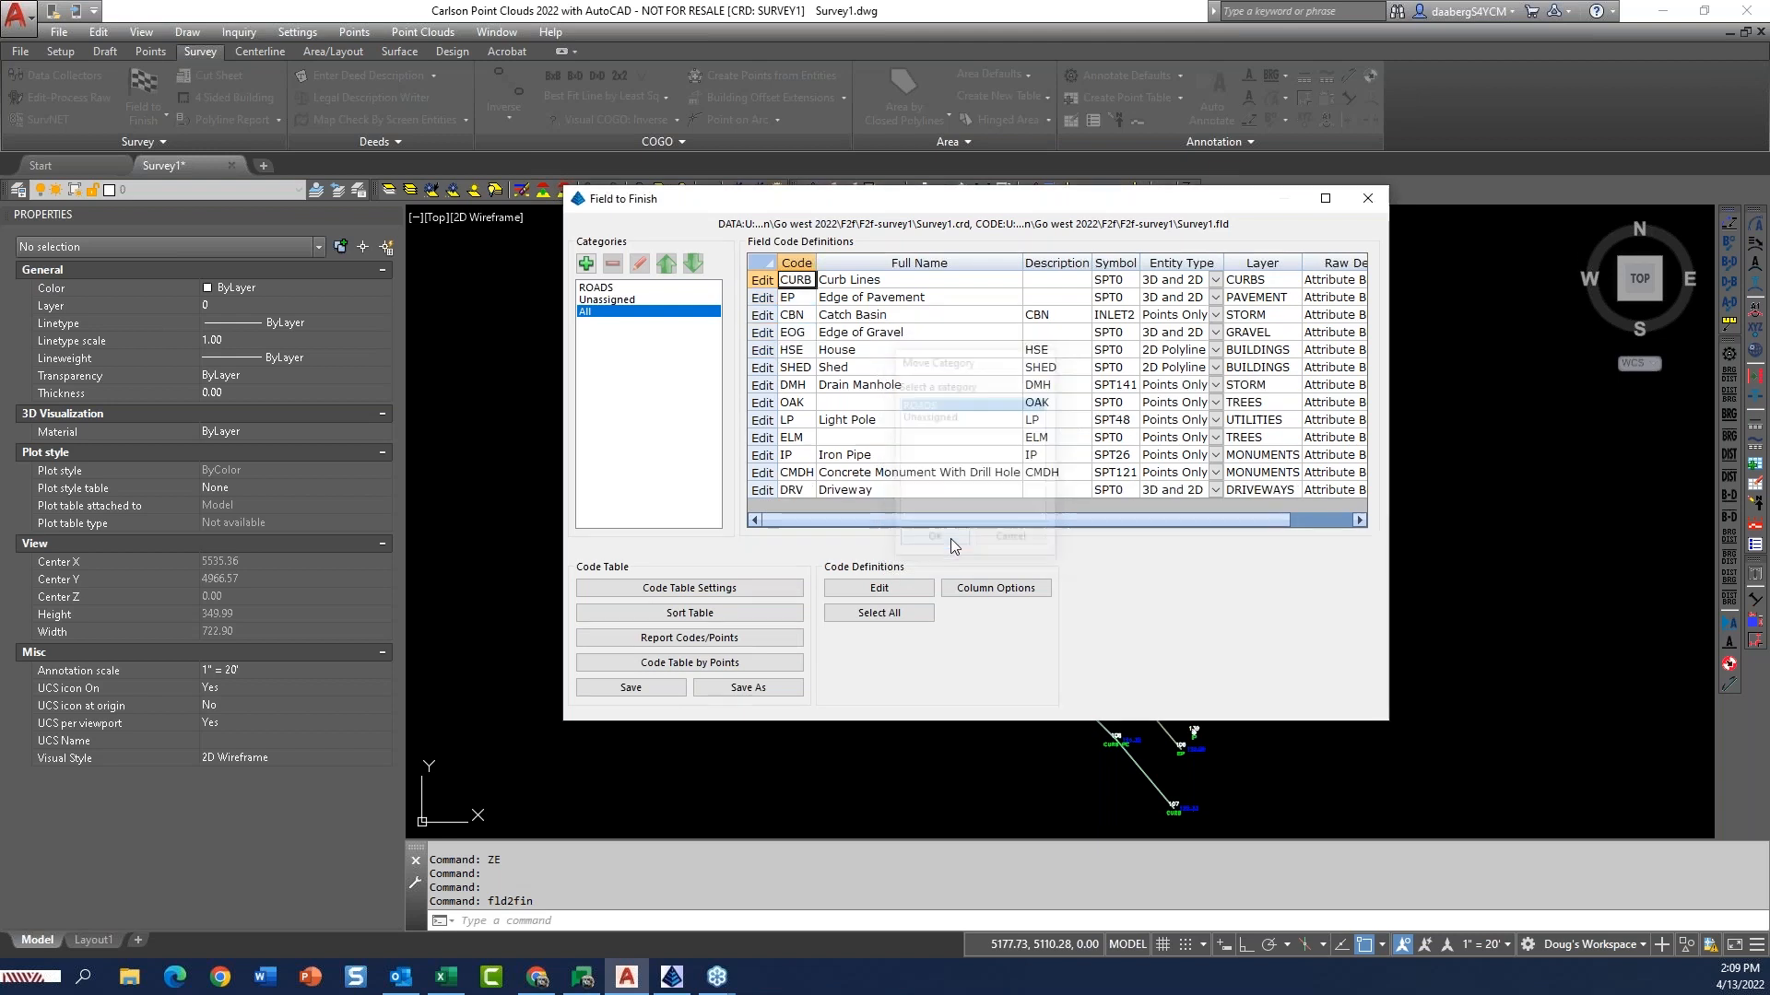
click(596, 287)
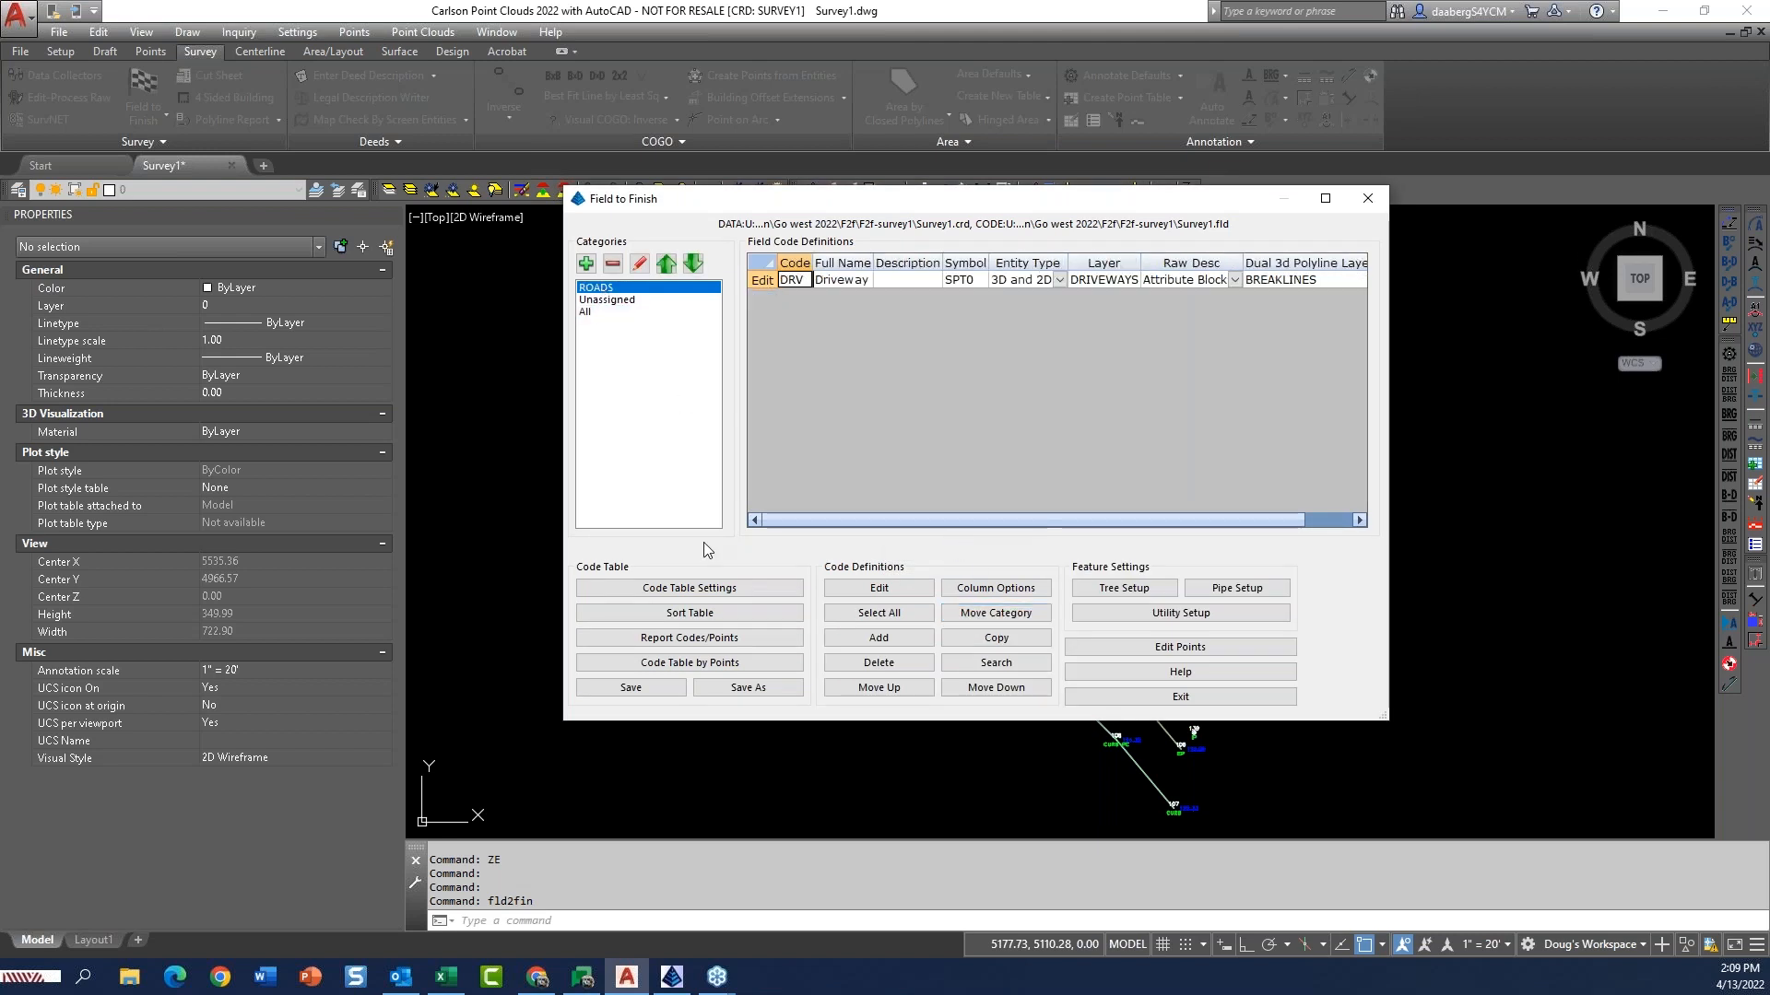
Move the CURB and EP codes together into the ROADS category and check that category's code list
click(594, 314)
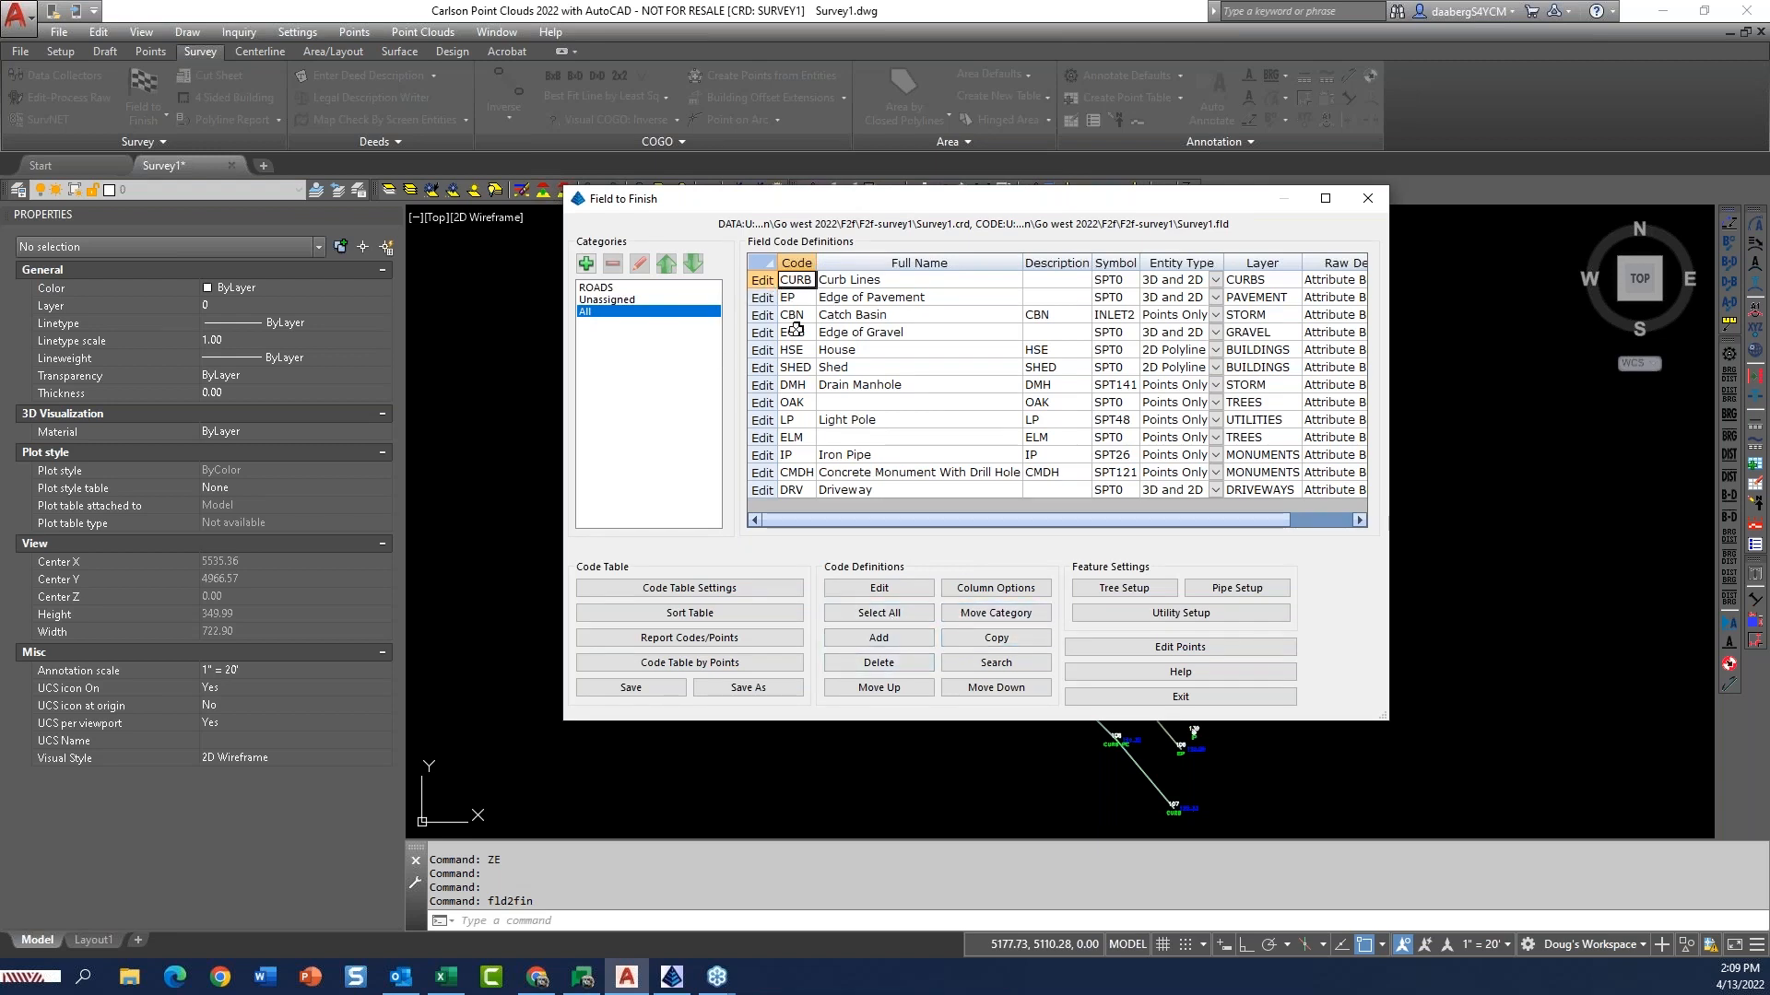
shift+click(796, 300)
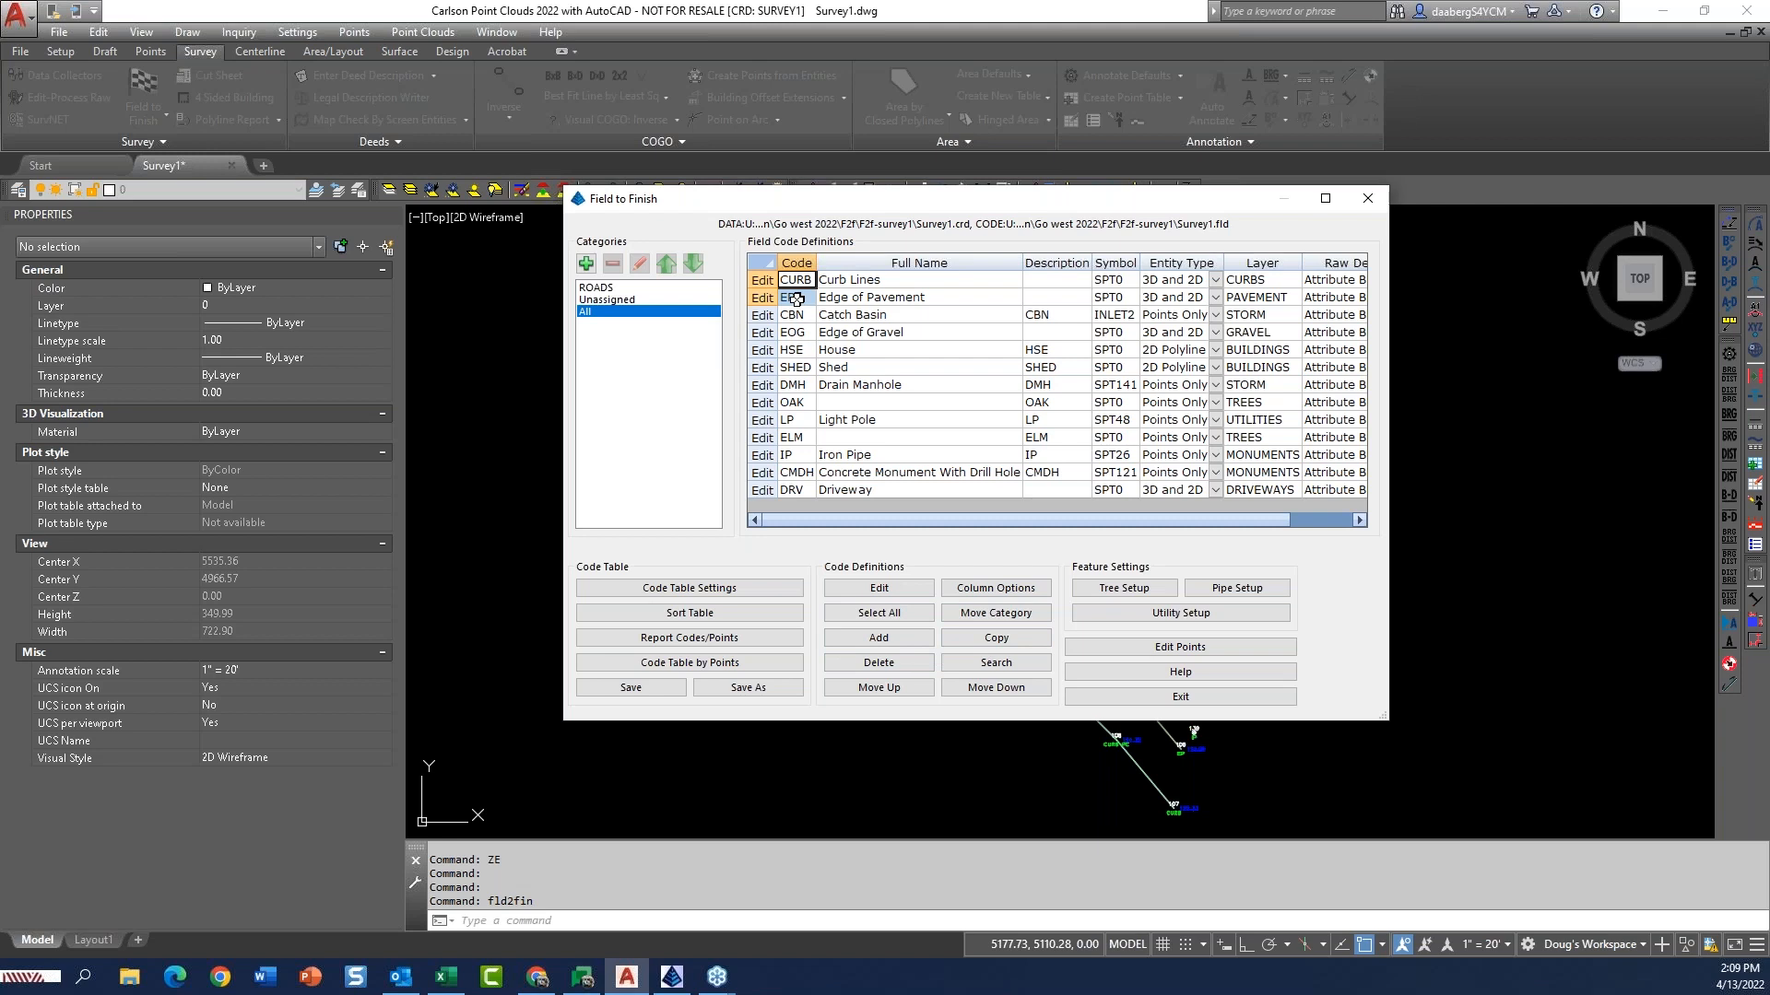
click(992, 613)
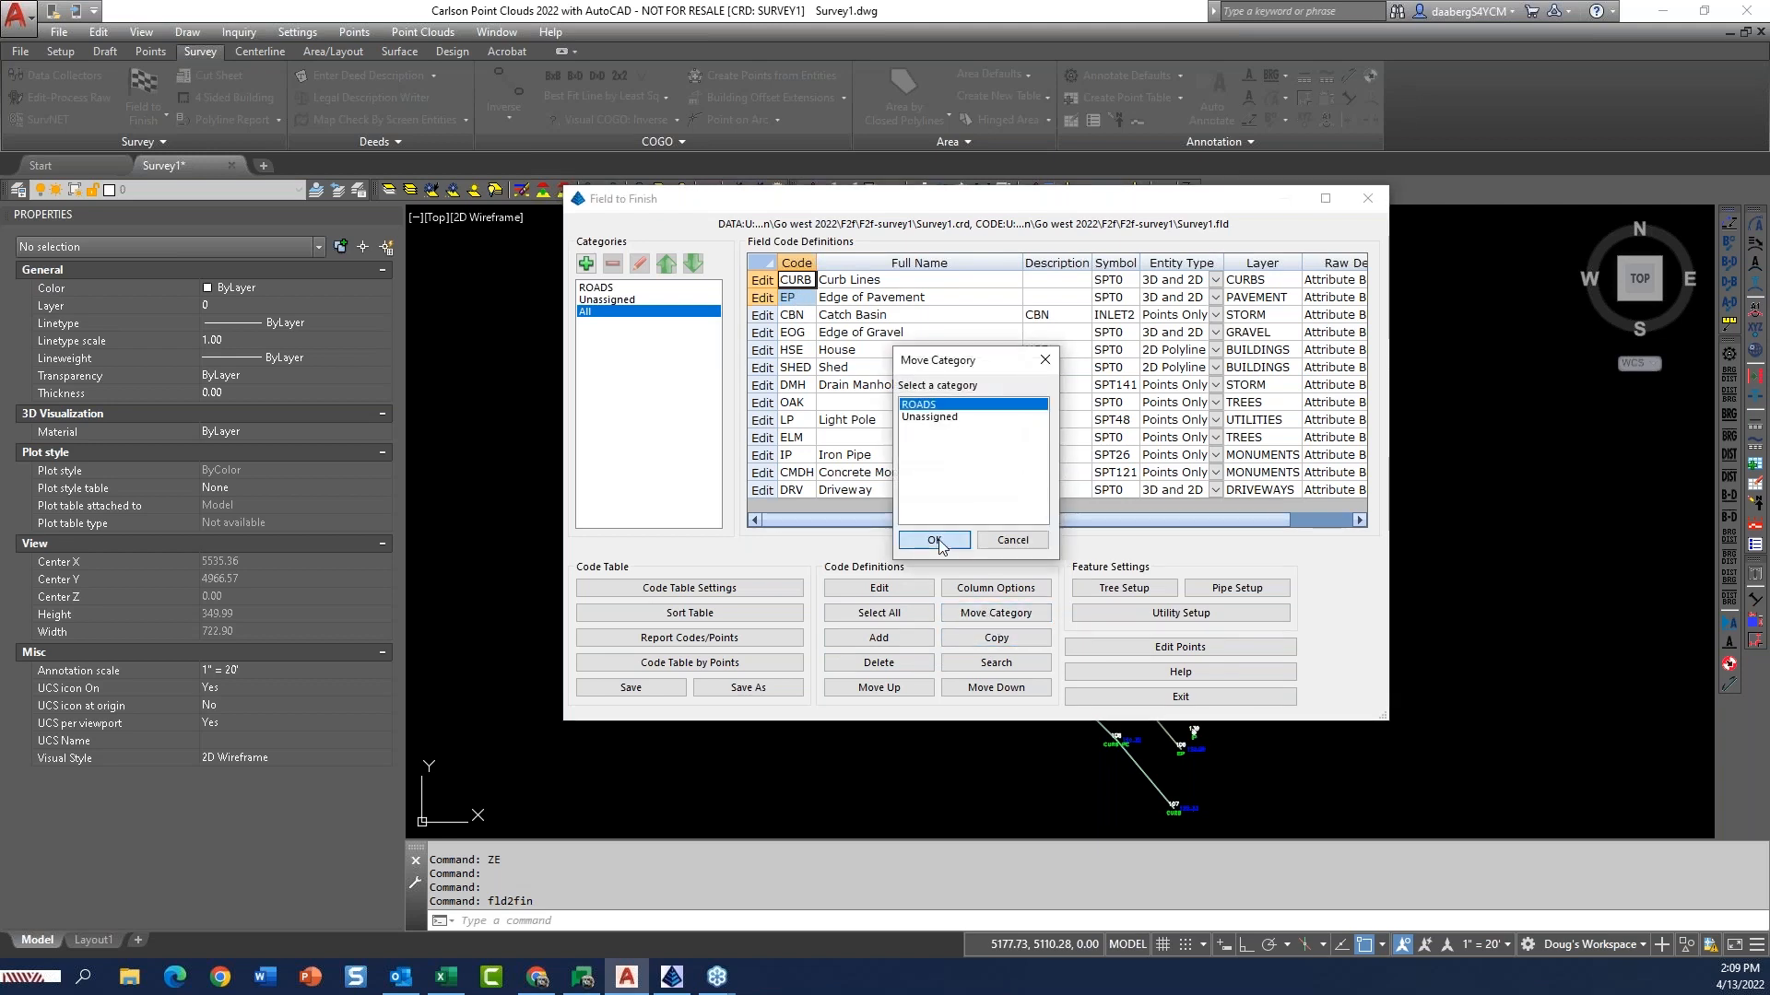
click(1039, 540)
click(604, 289)
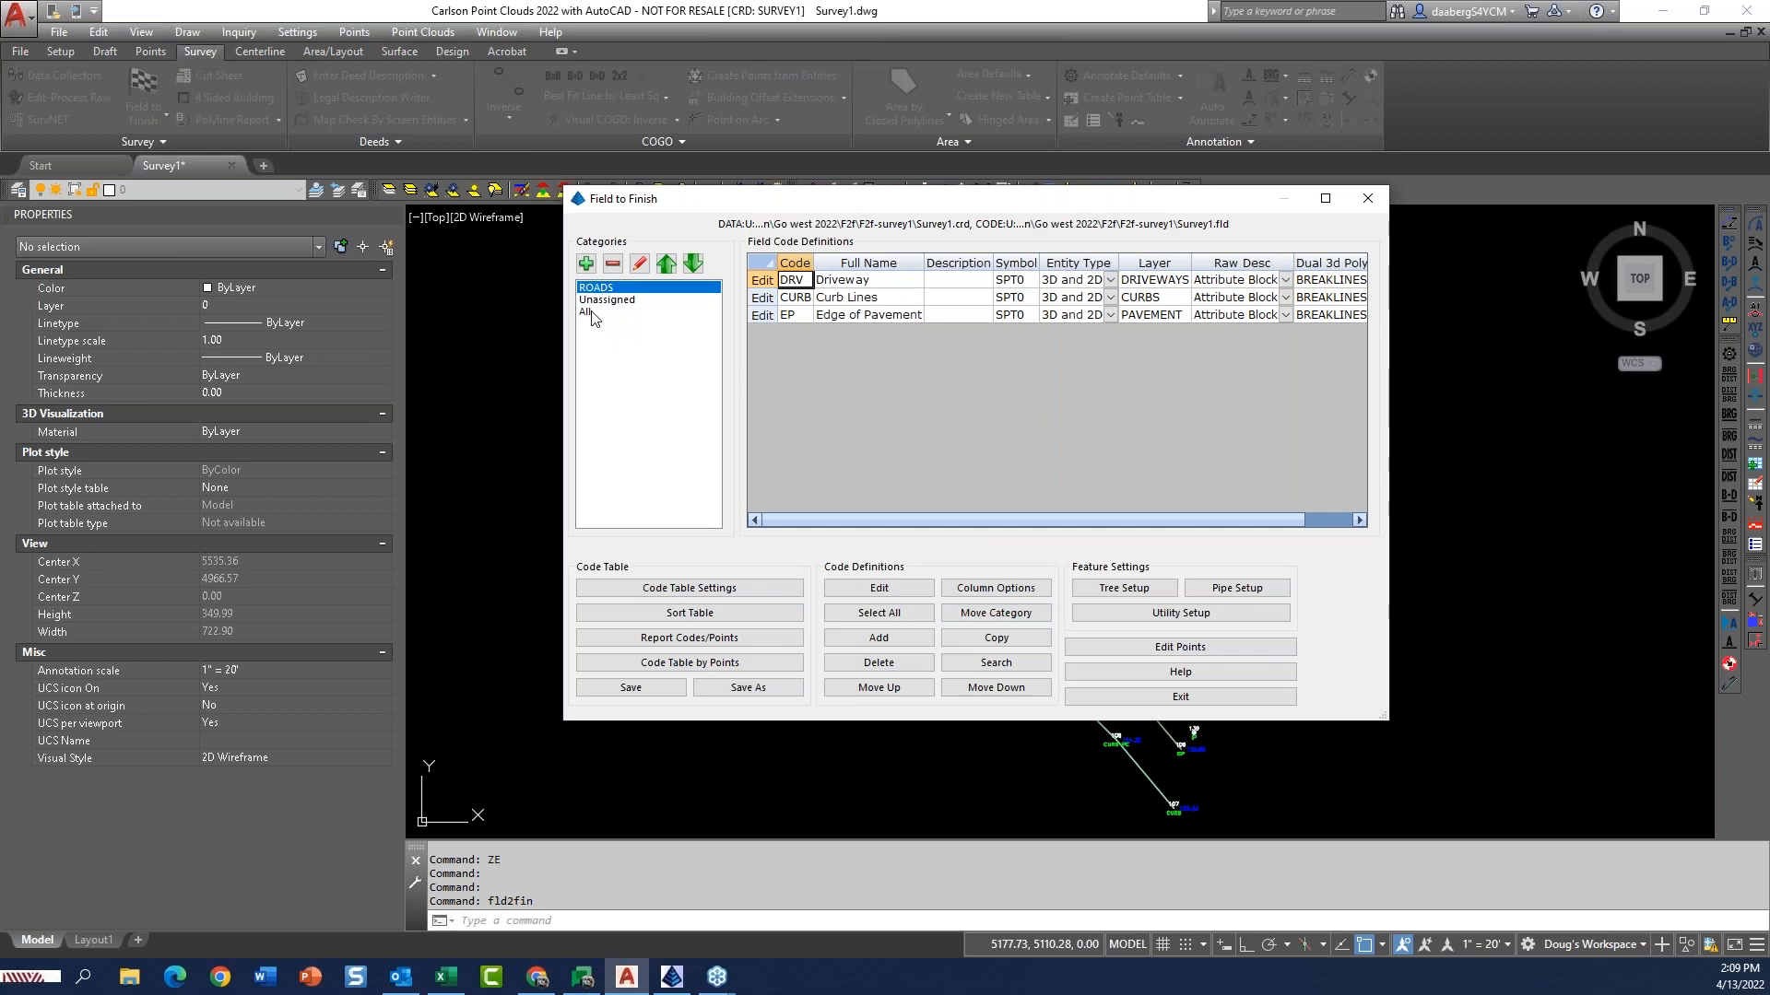
Assign the EOG edge of gravel code to the ROADS category in its field code definition
click(589, 313)
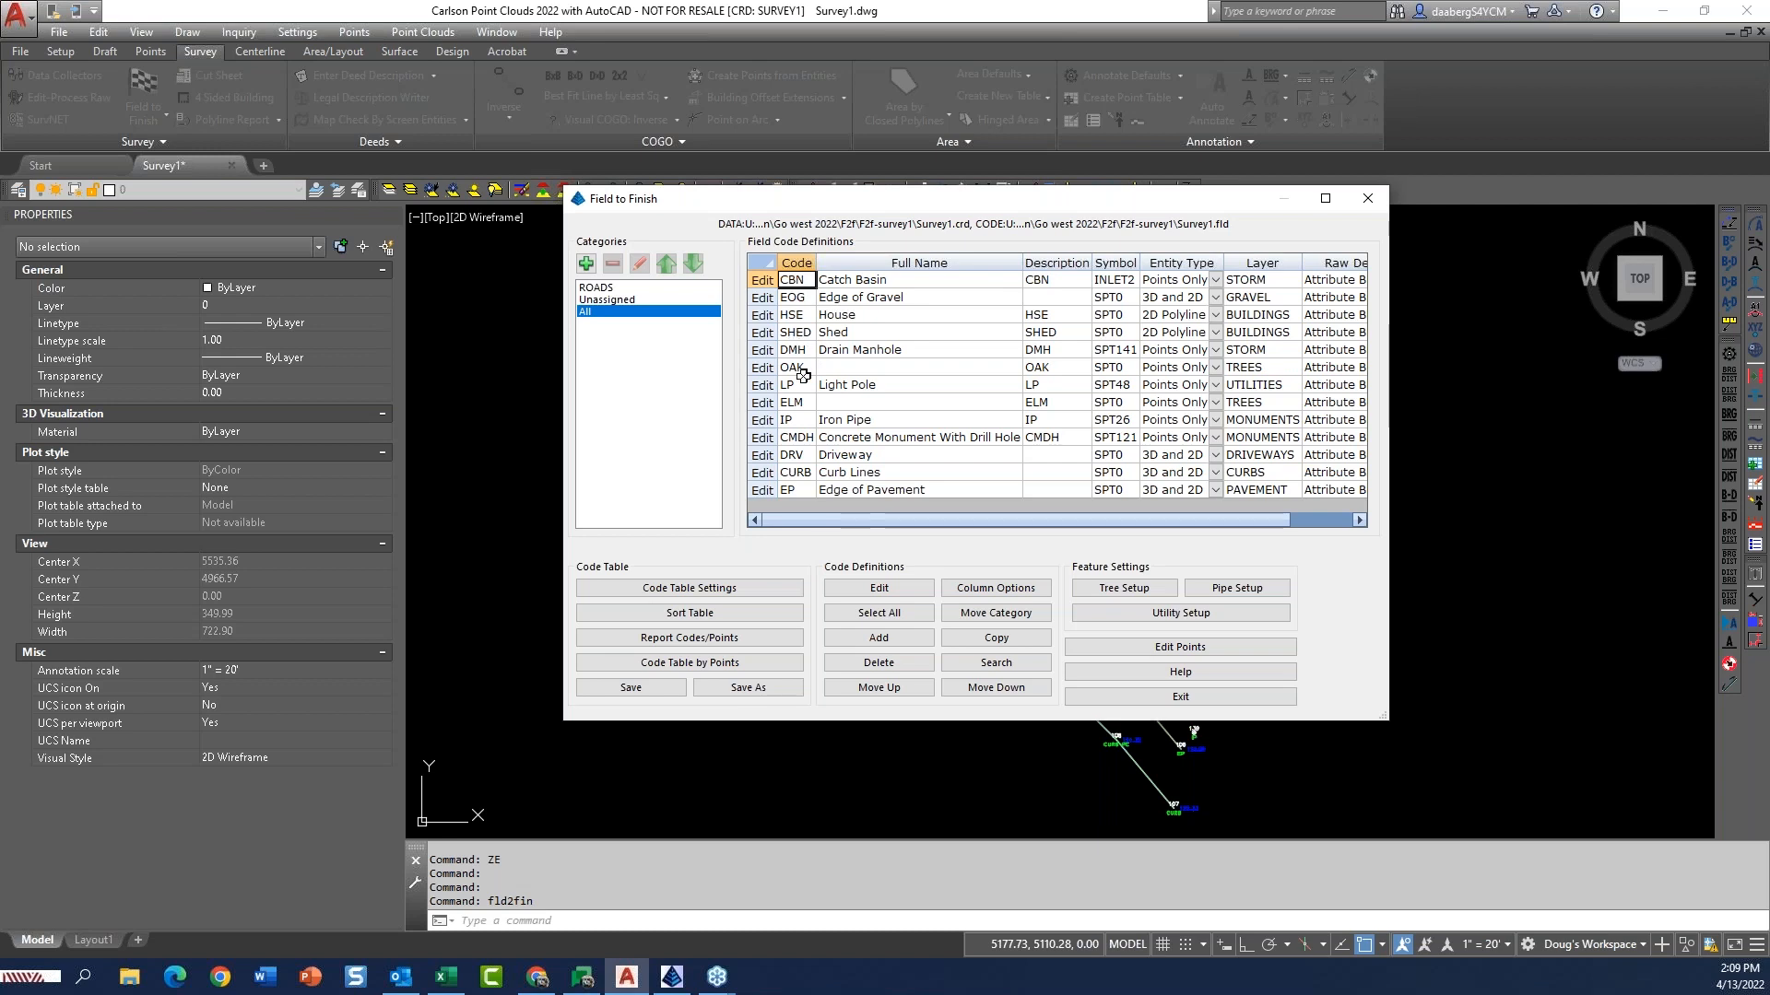
click(618, 289)
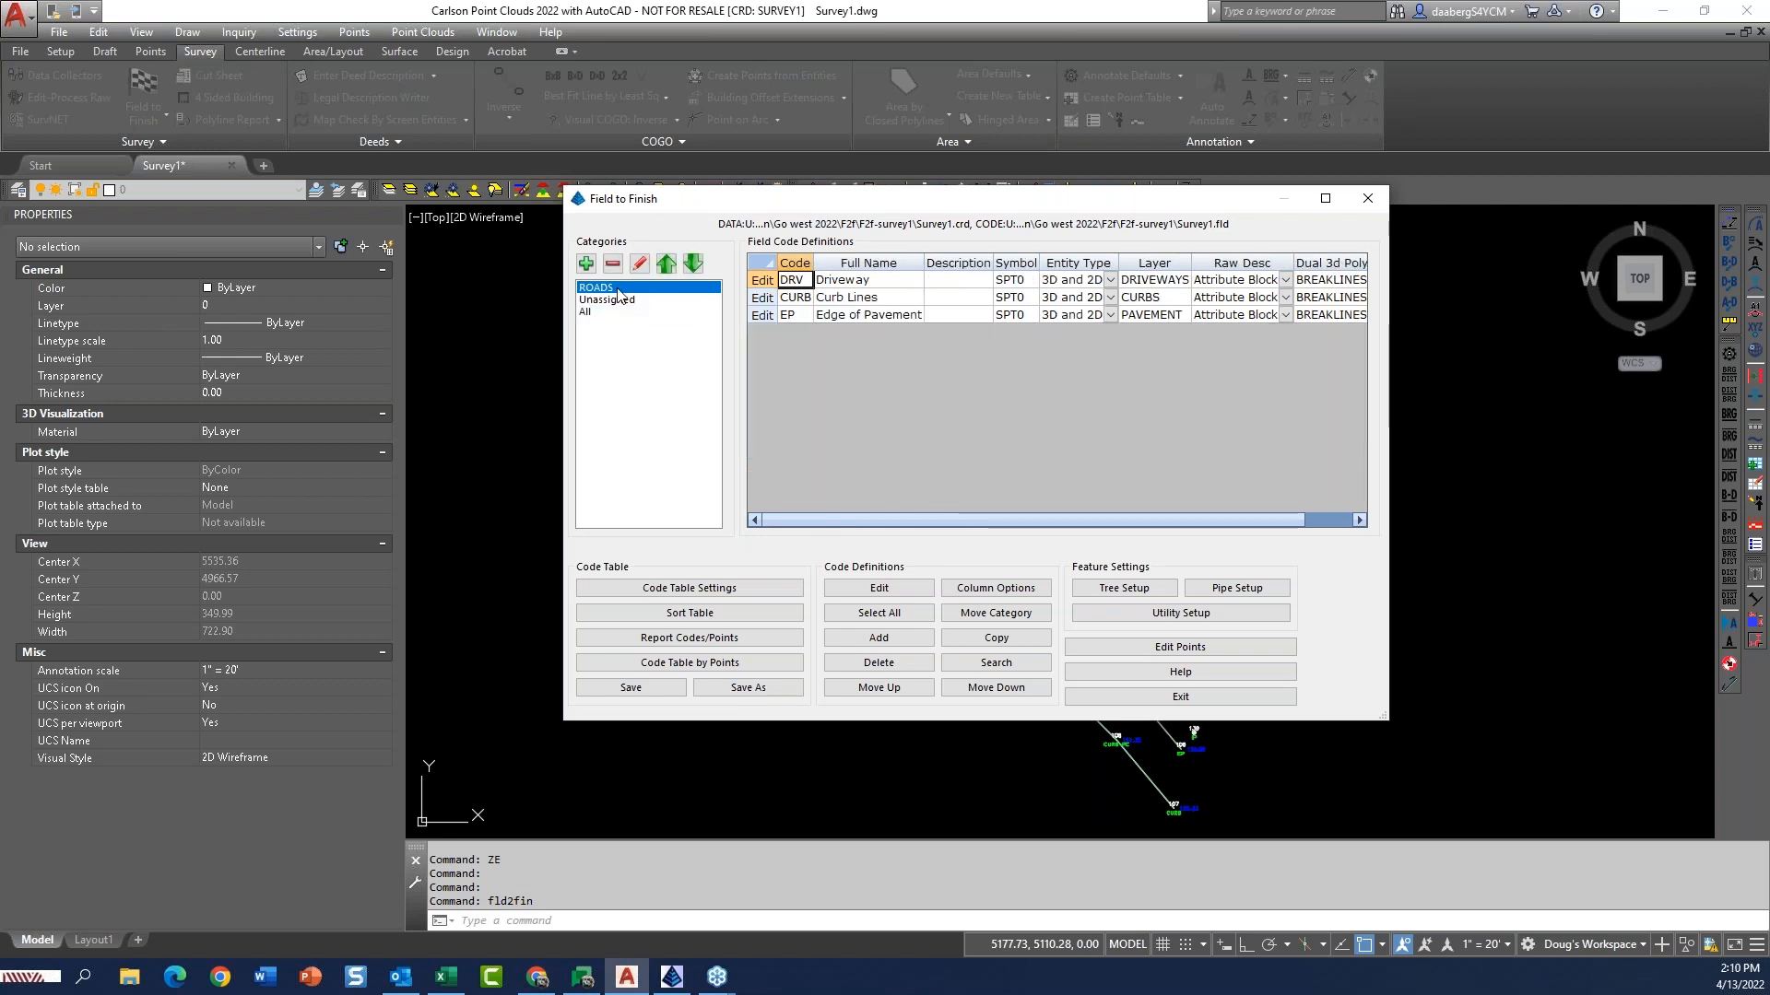
click(606, 311)
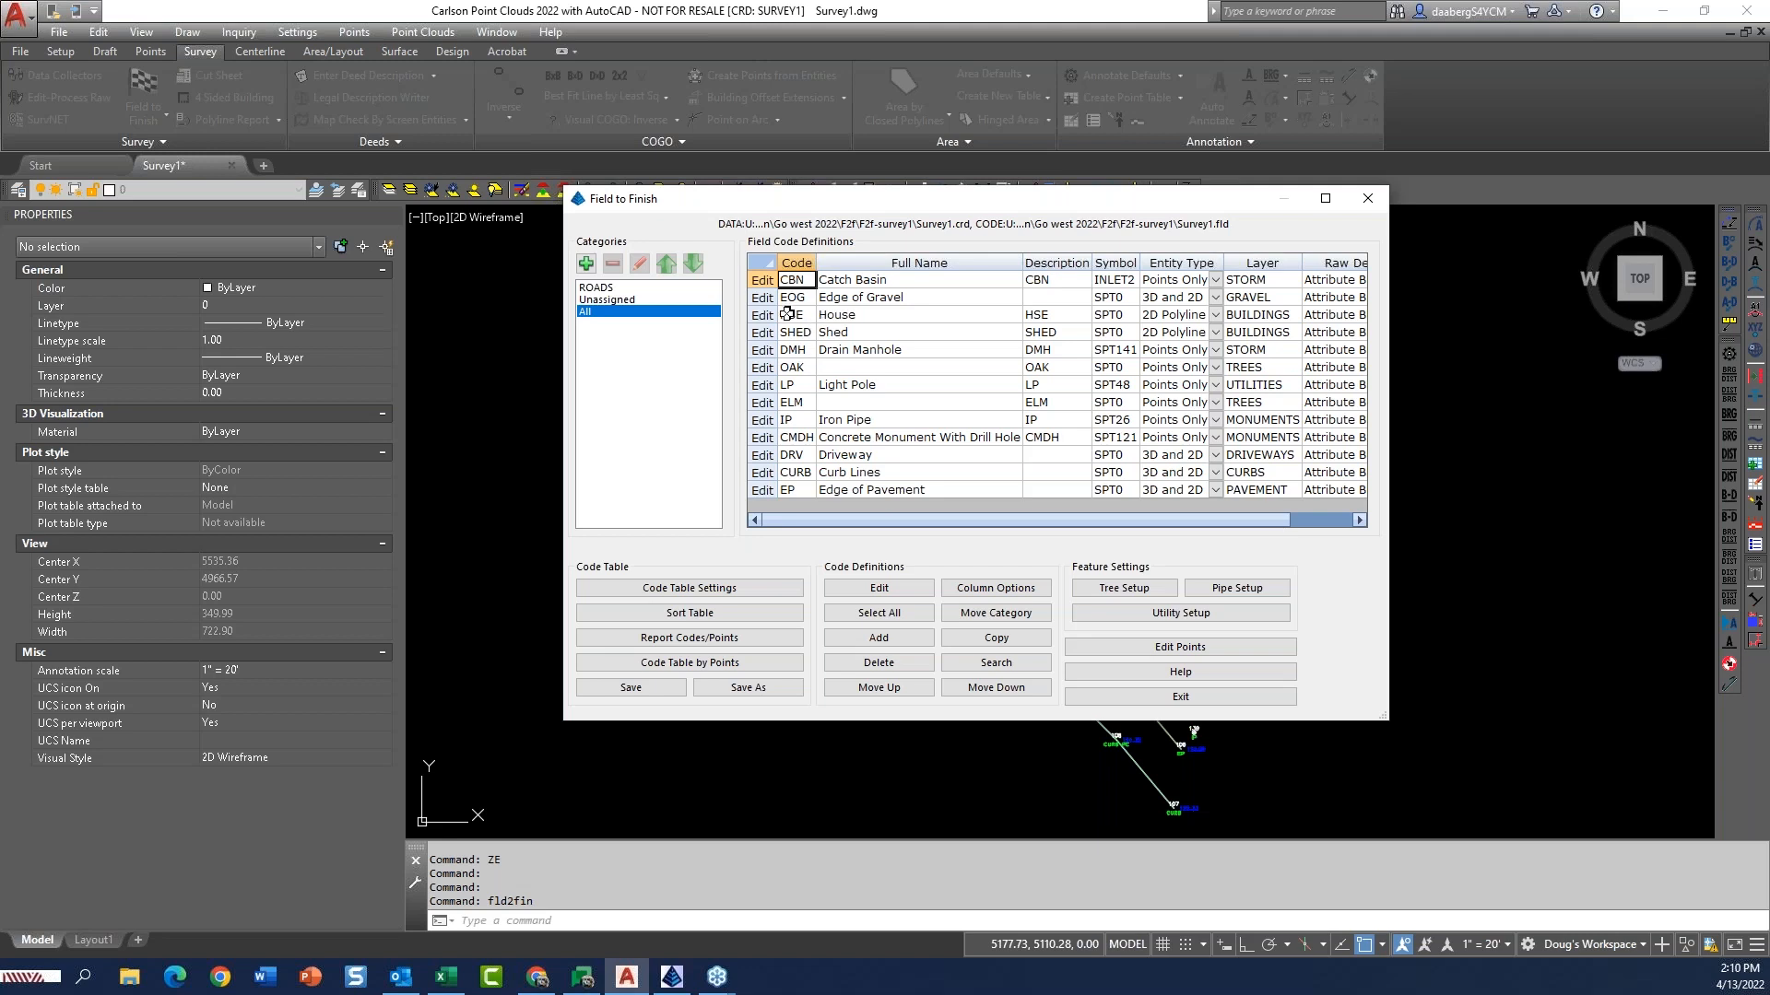
click(639, 288)
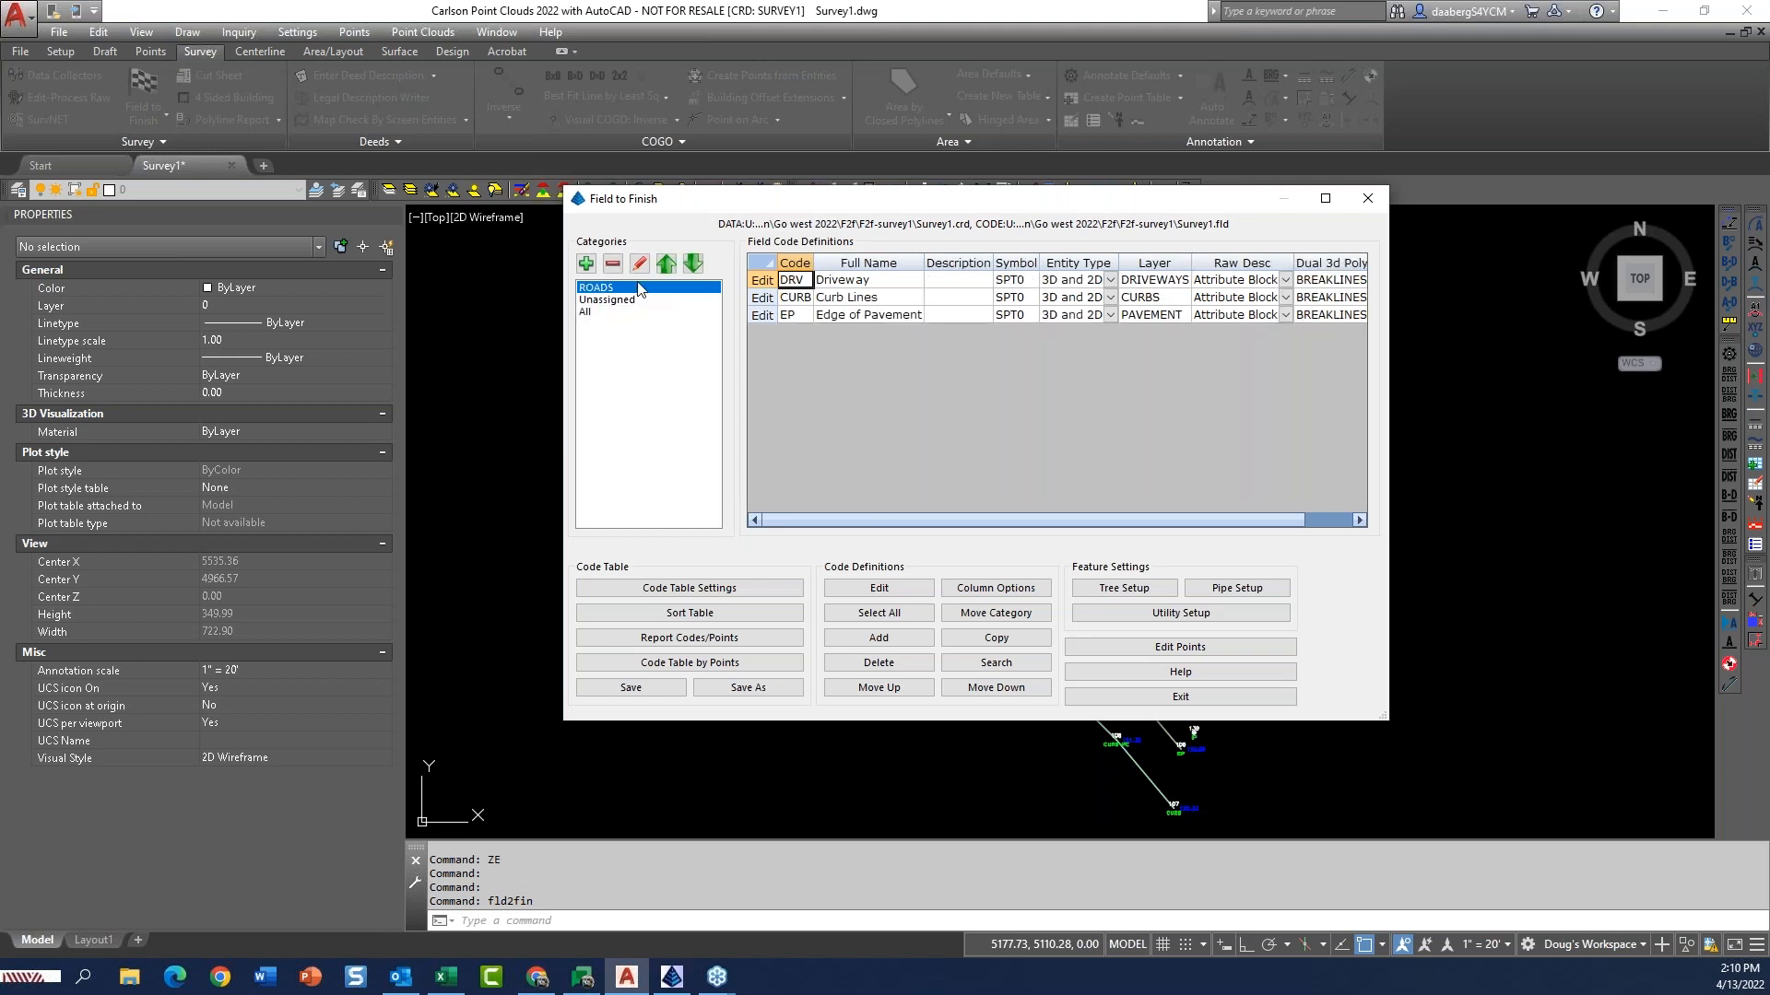
click(607, 312)
click(764, 297)
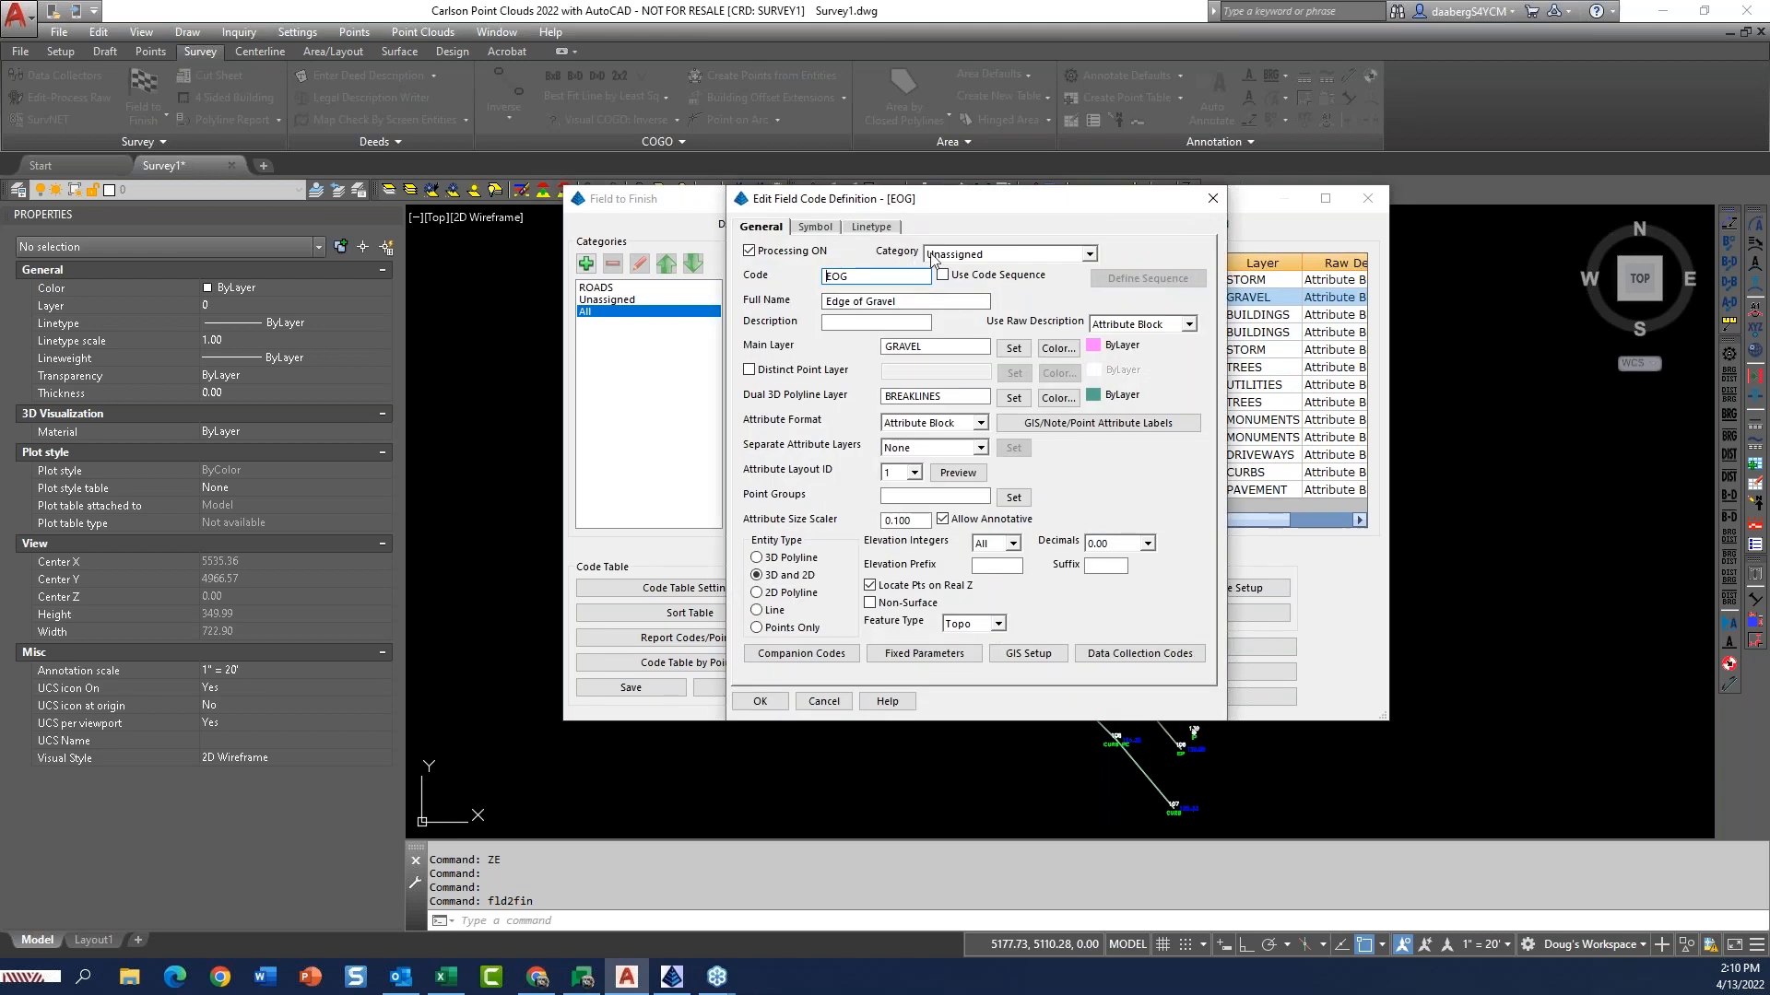
click(1091, 254)
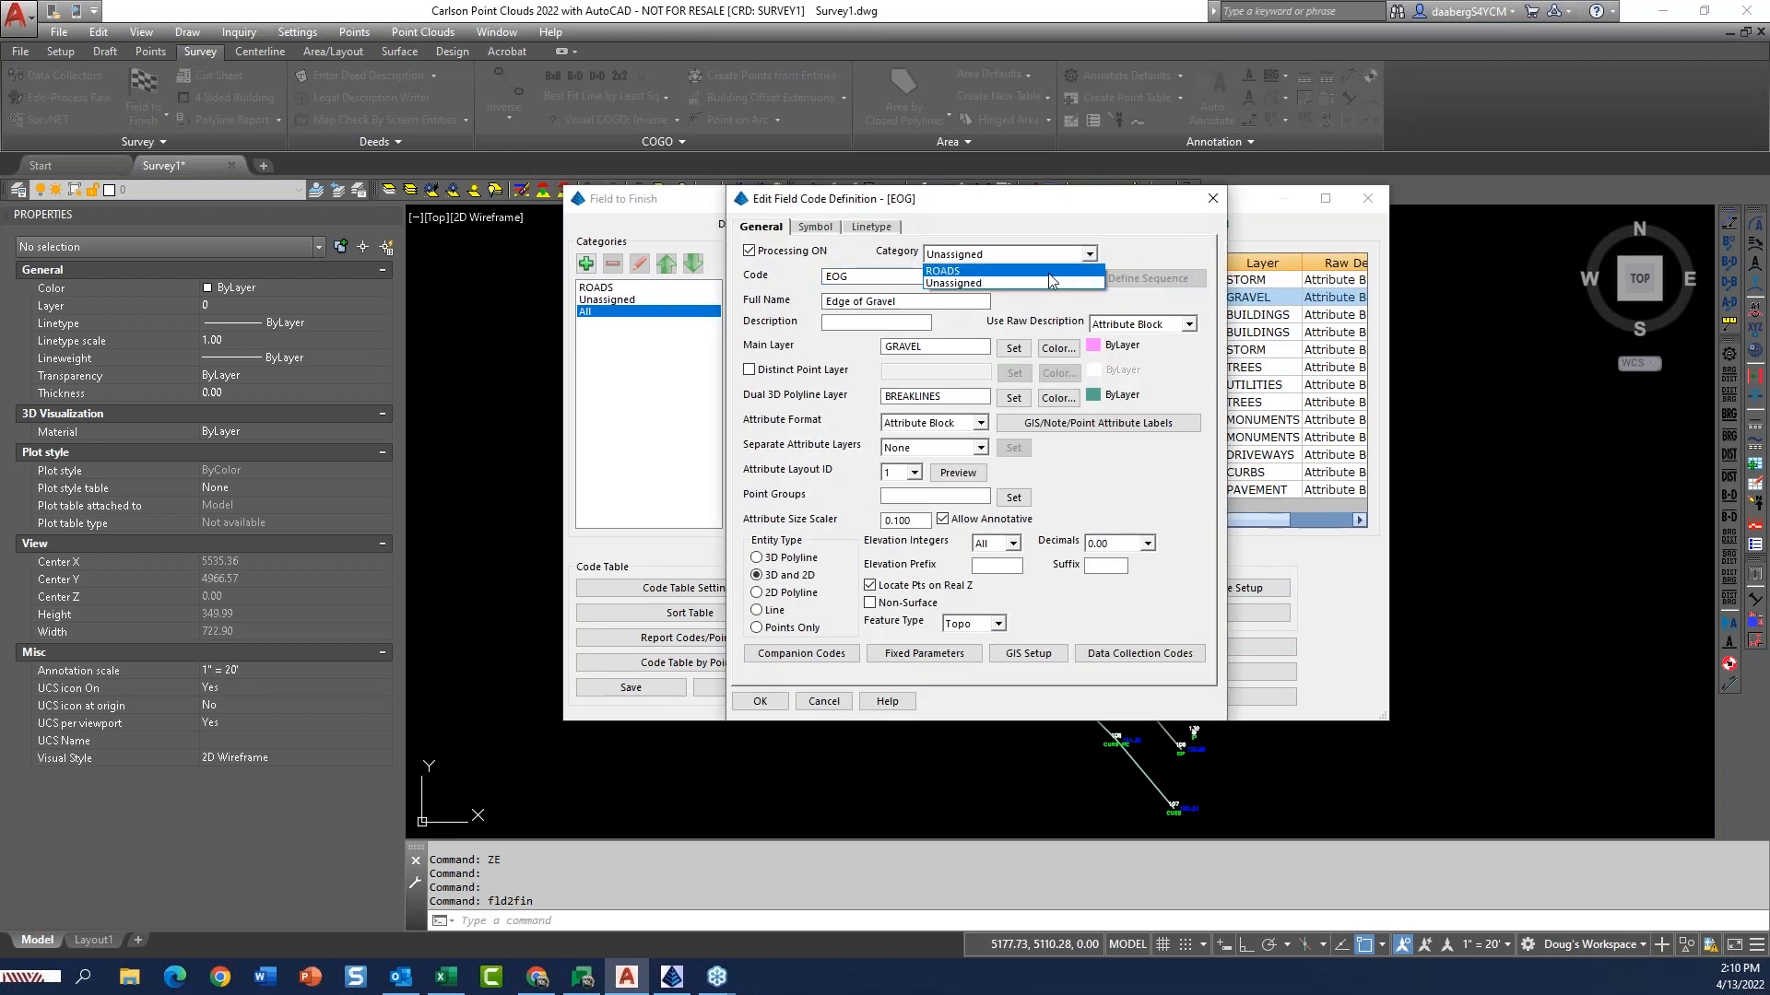
click(1048, 272)
click(774, 699)
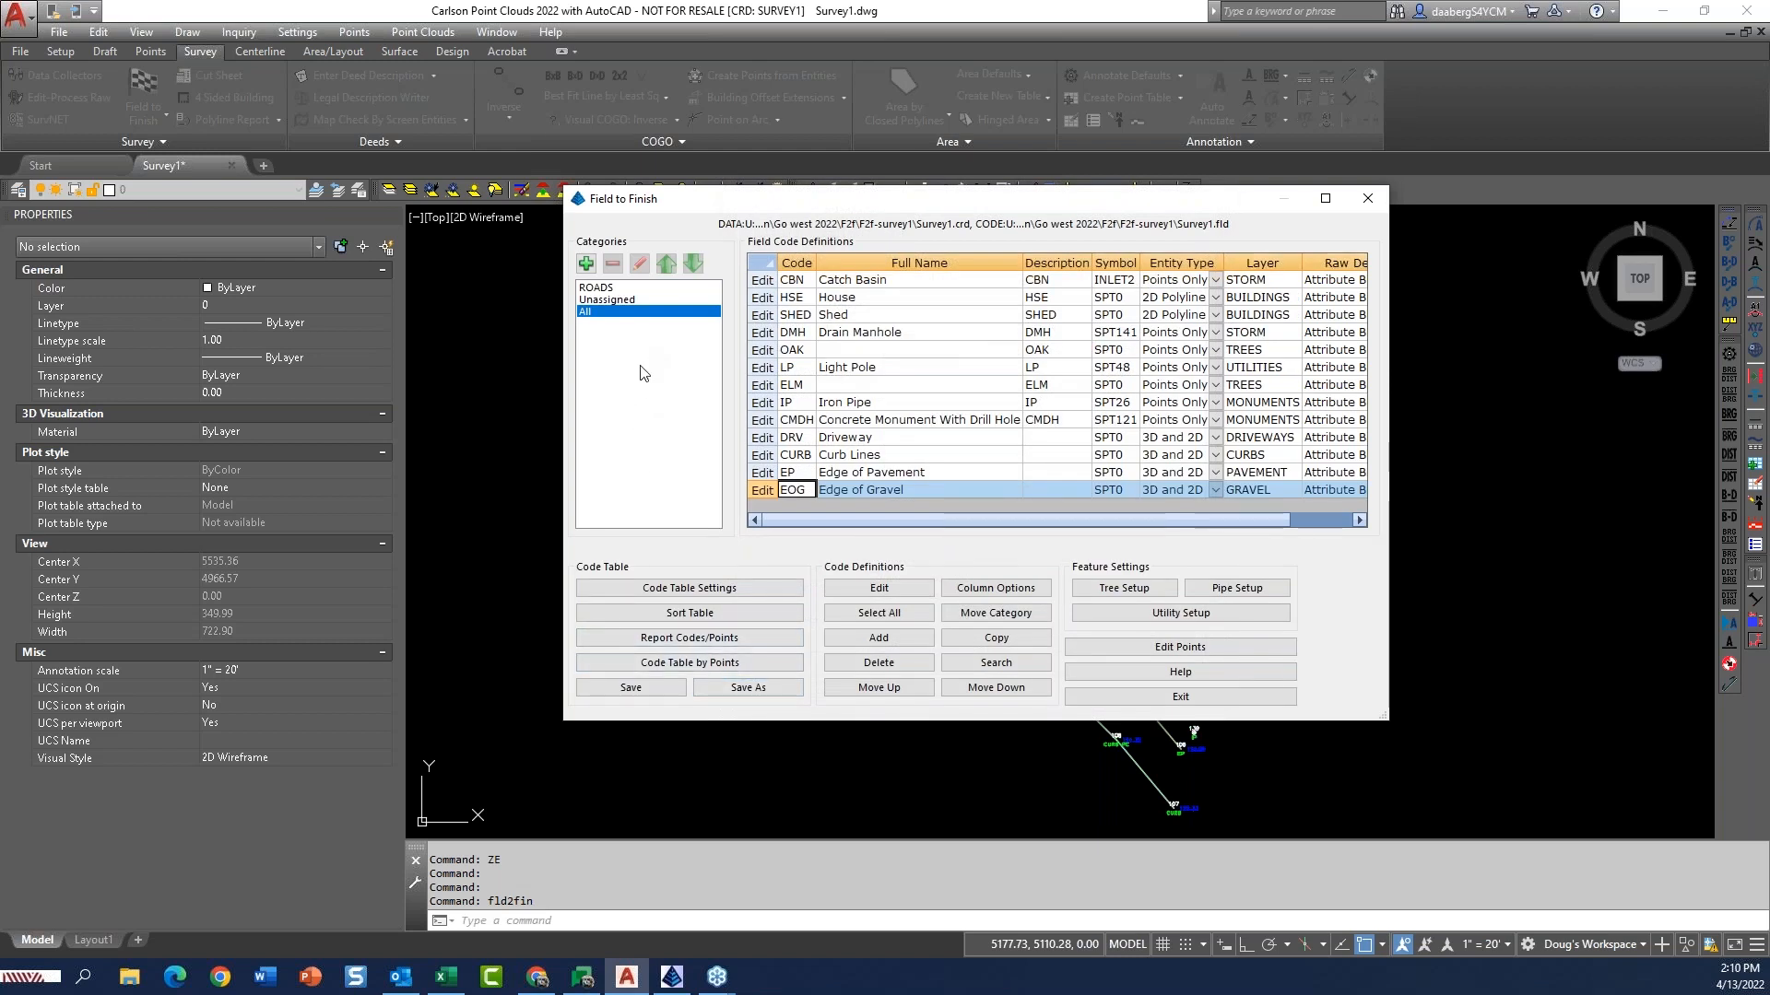
Check the unassigned codes and add a new code category named UTILITIES
click(610, 301)
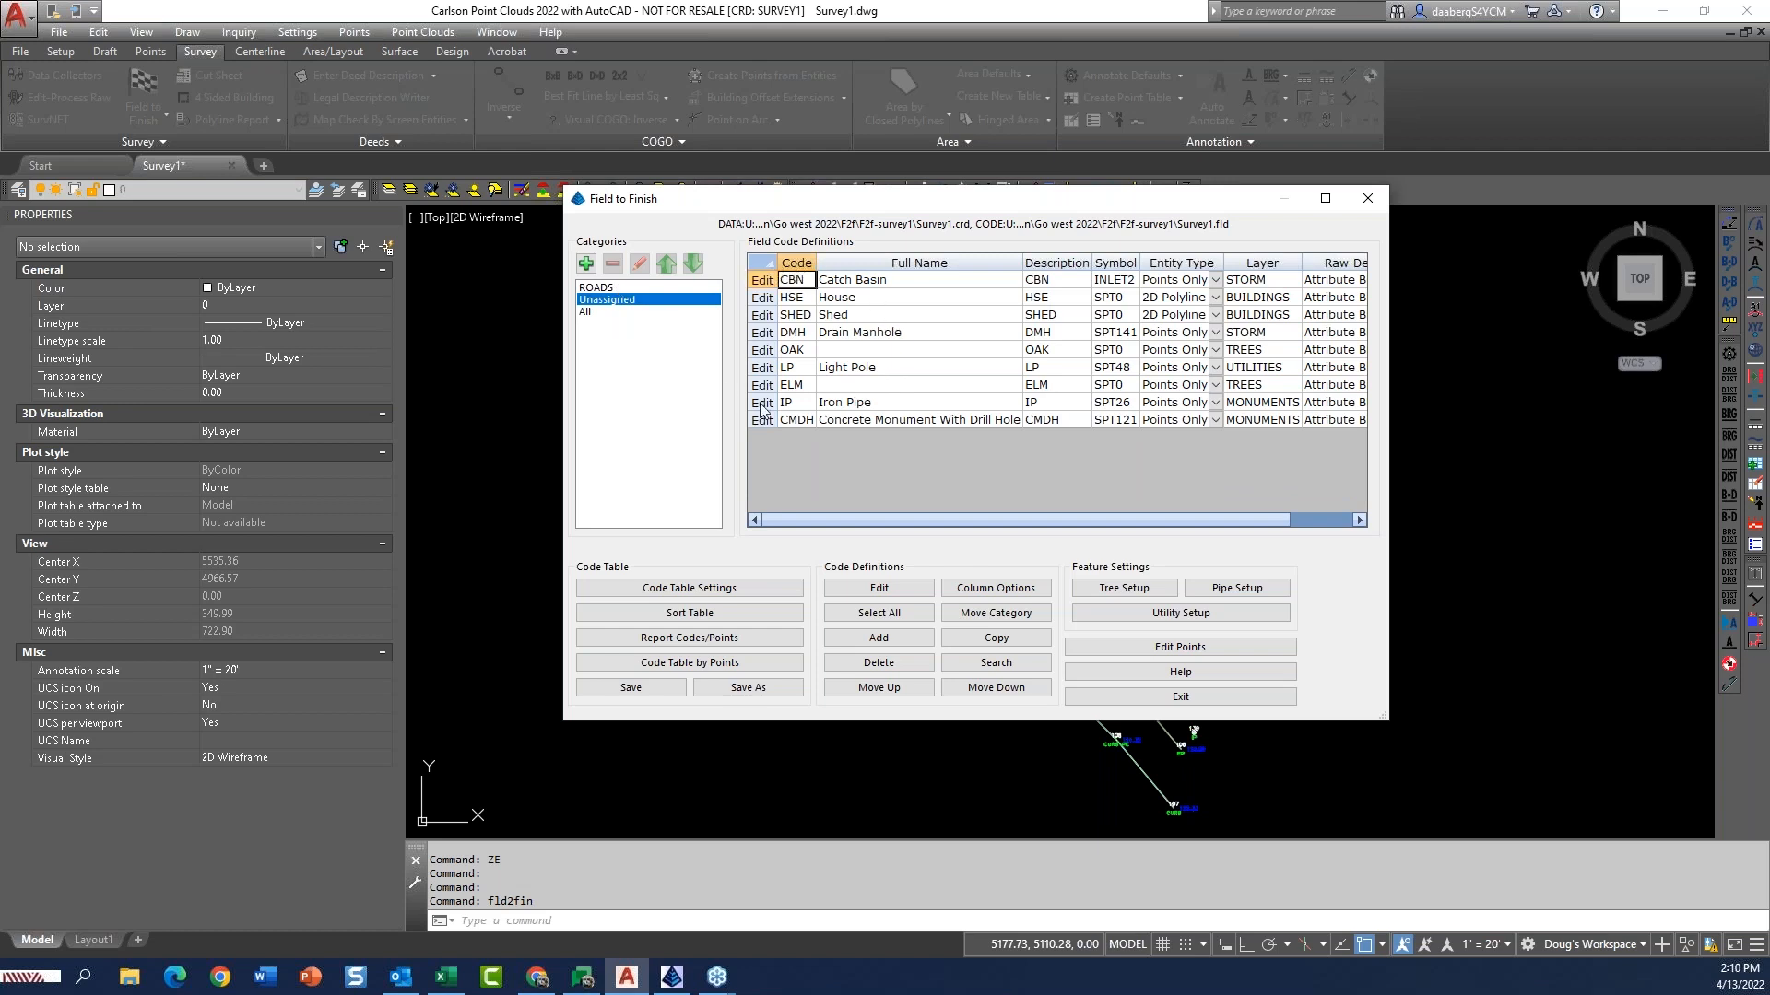
click(585, 264)
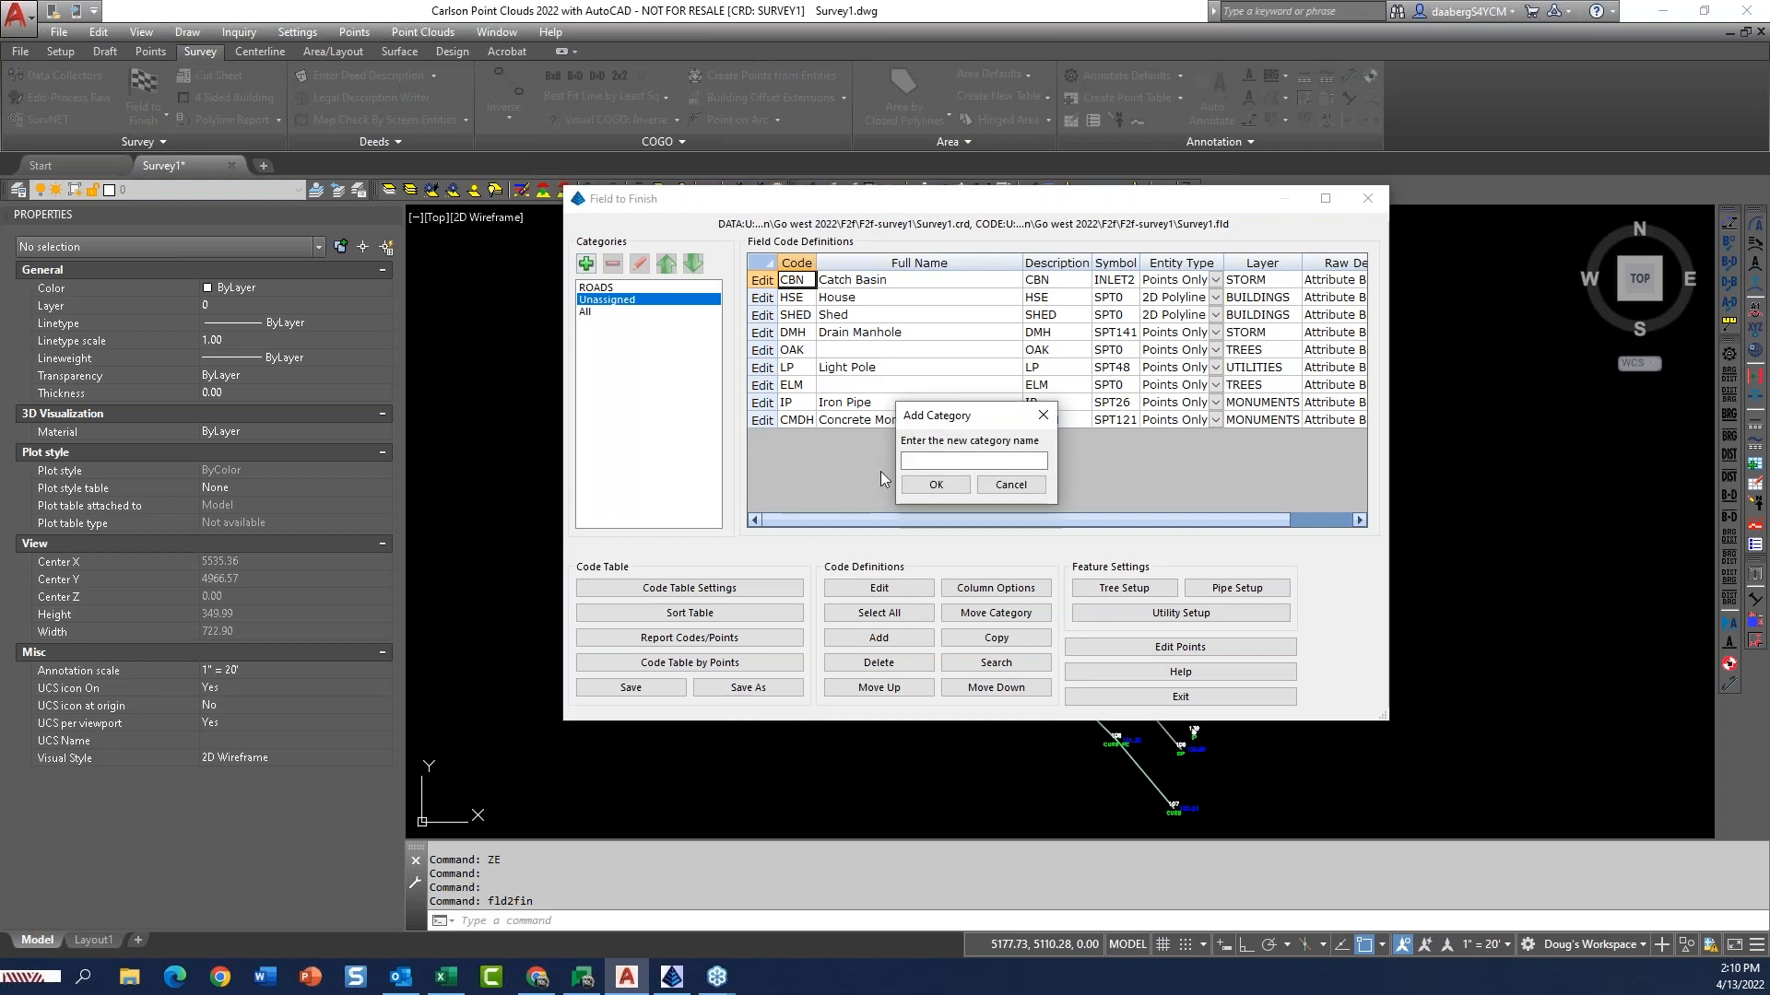
click(987, 461)
text(UTILI)
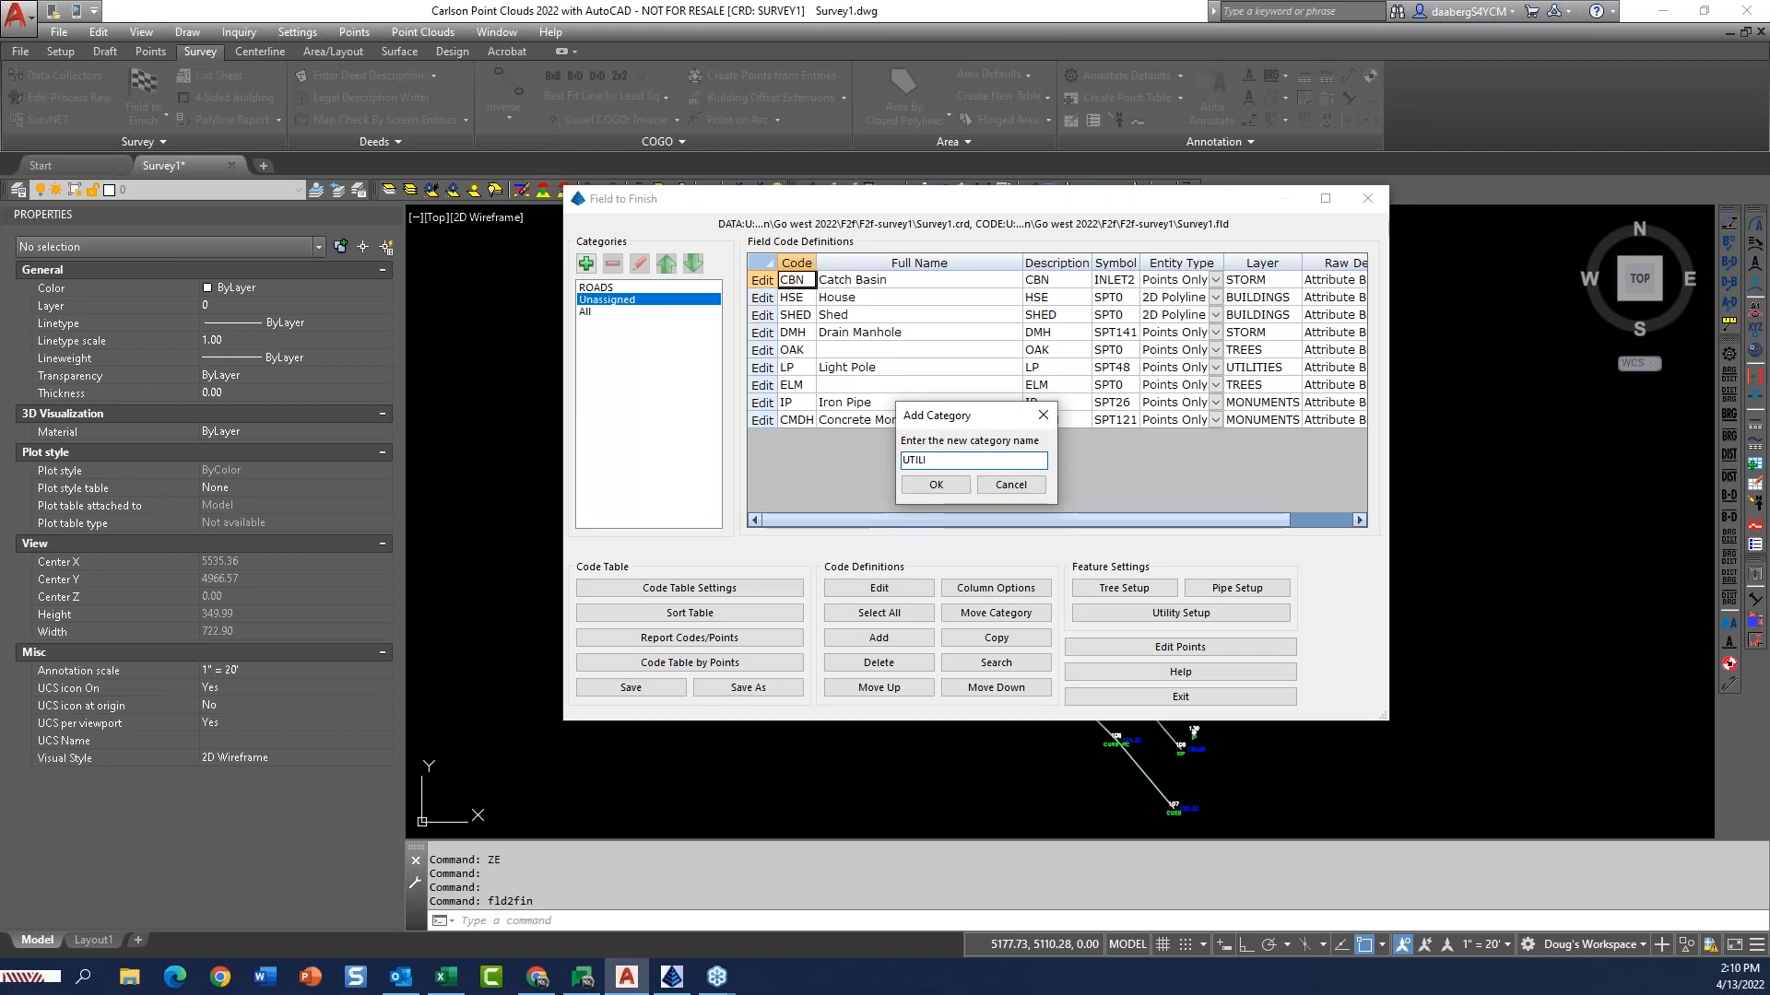
text(TIES)
click(938, 482)
Try to move the unassigned CBN, LP and DMH codes together into the UTILITIES category and check its code list
click(608, 312)
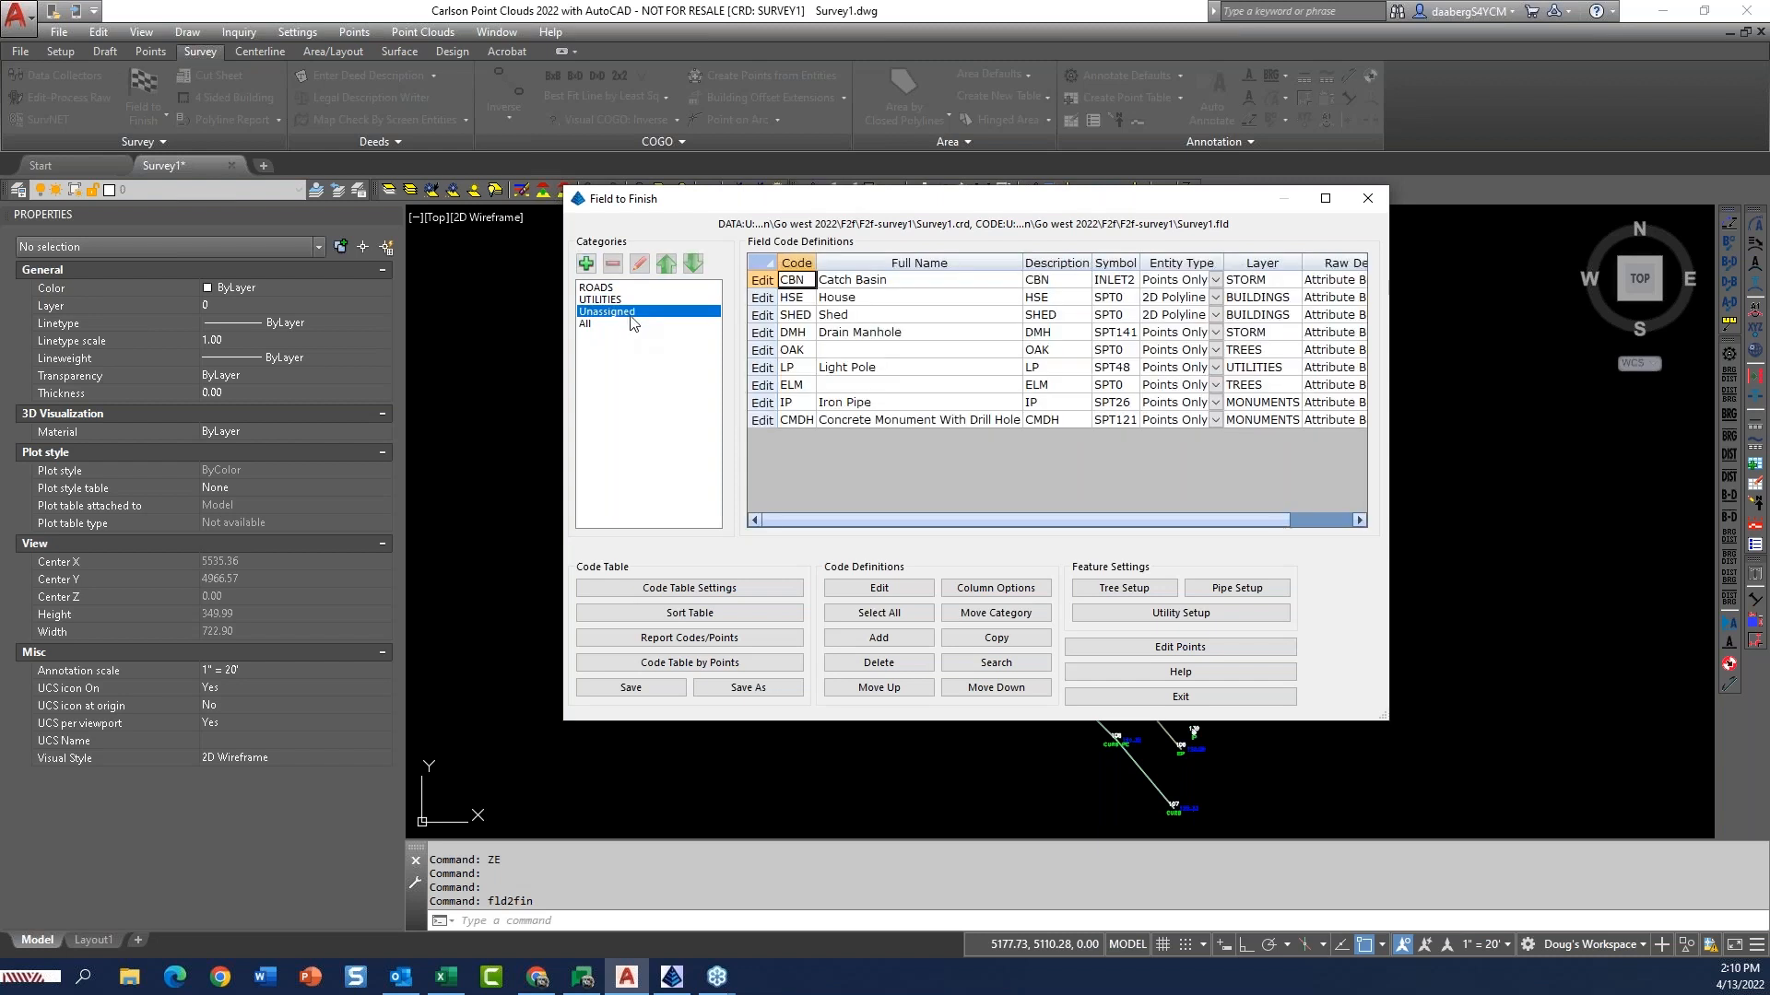
click(797, 315)
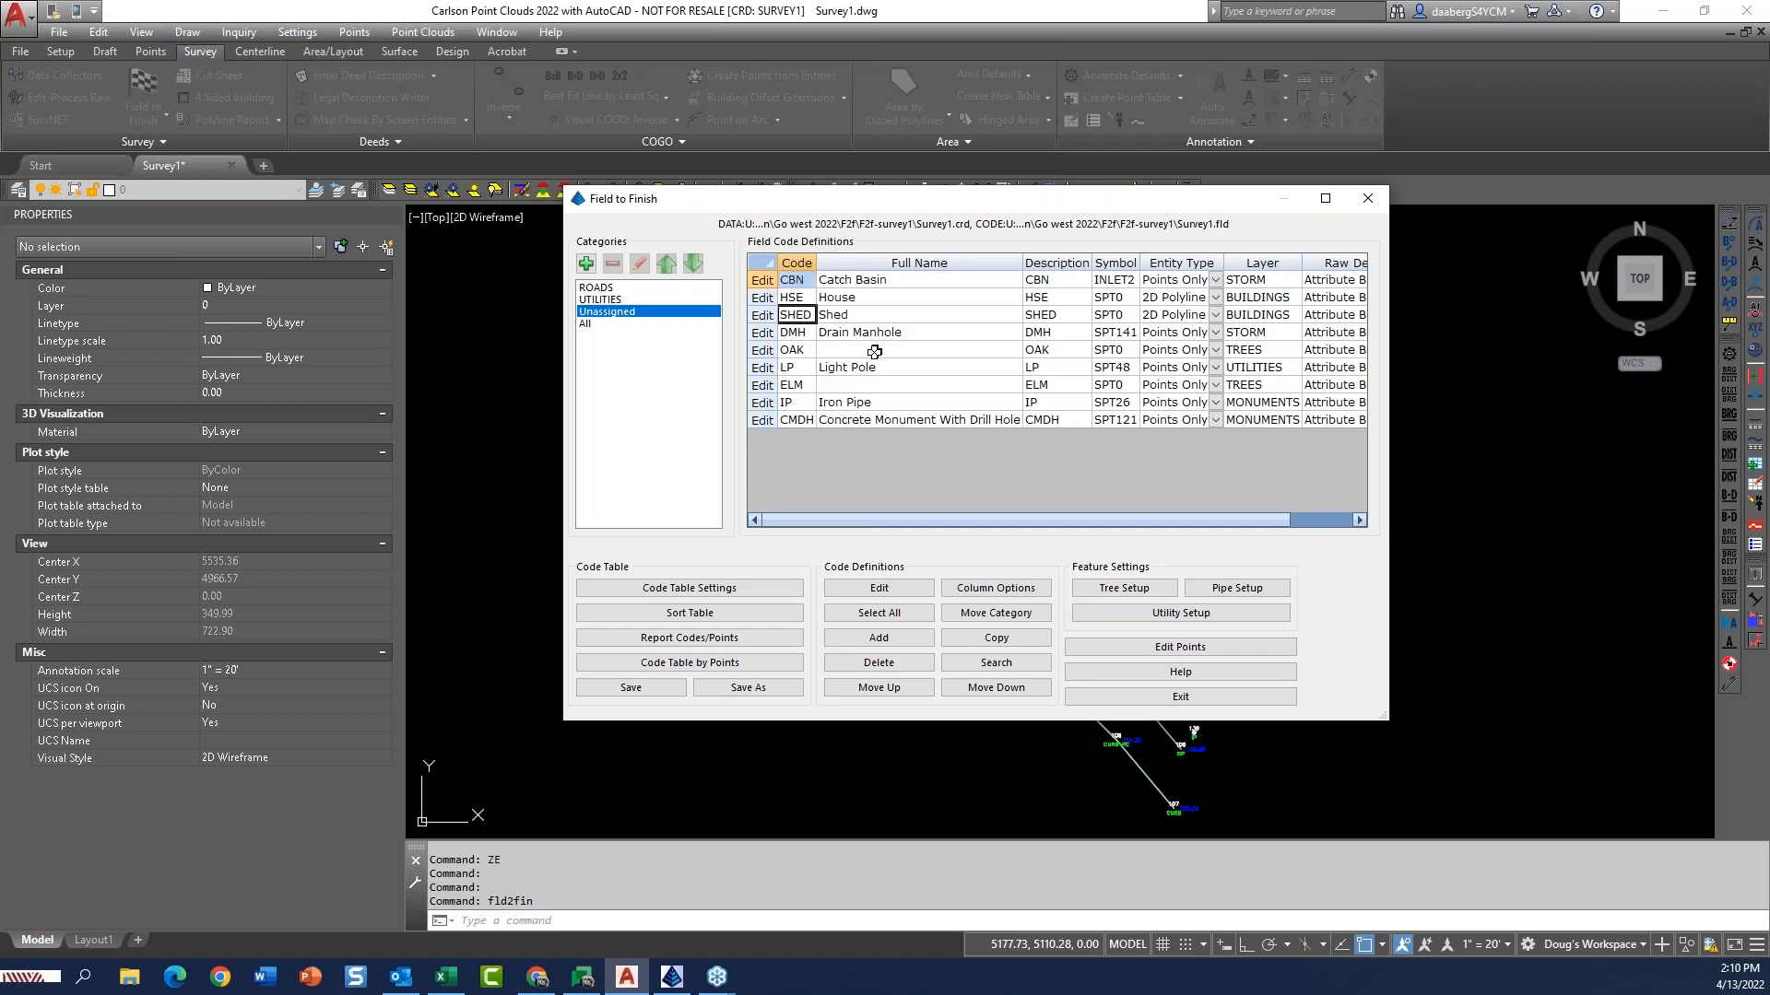
click(803, 299)
click(800, 279)
click(798, 369)
ctrl+click(797, 331)
click(983, 618)
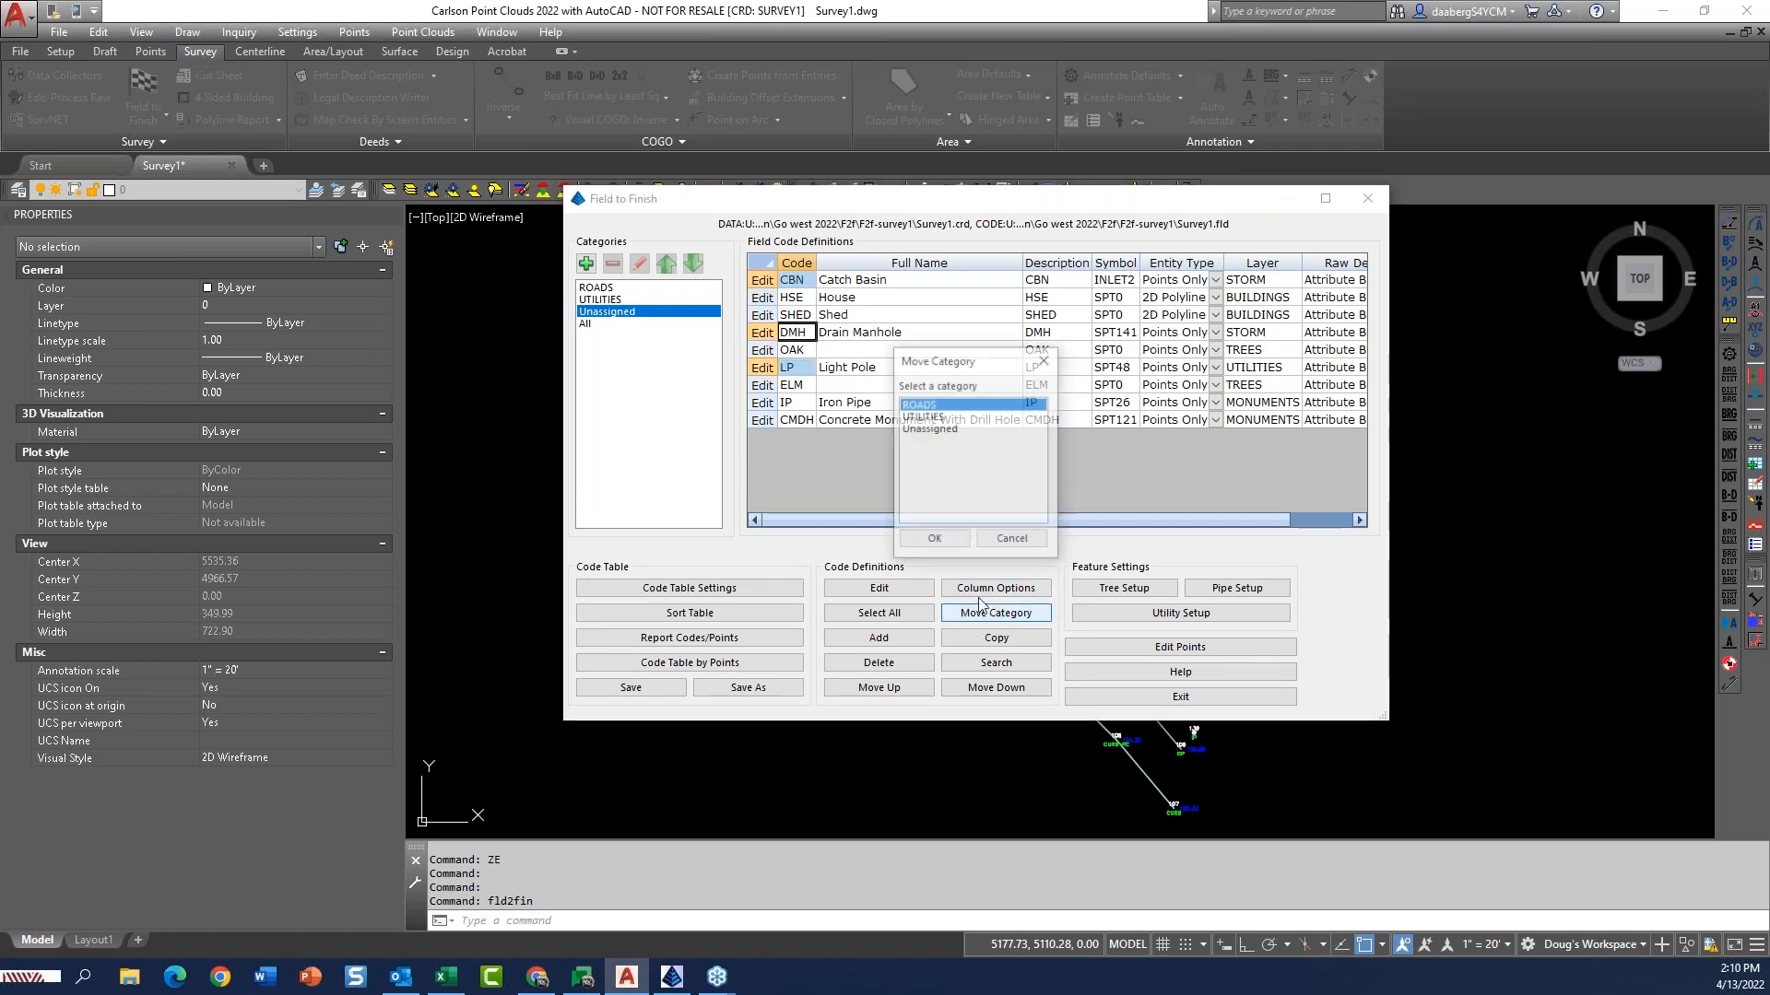
click(933, 416)
click(944, 541)
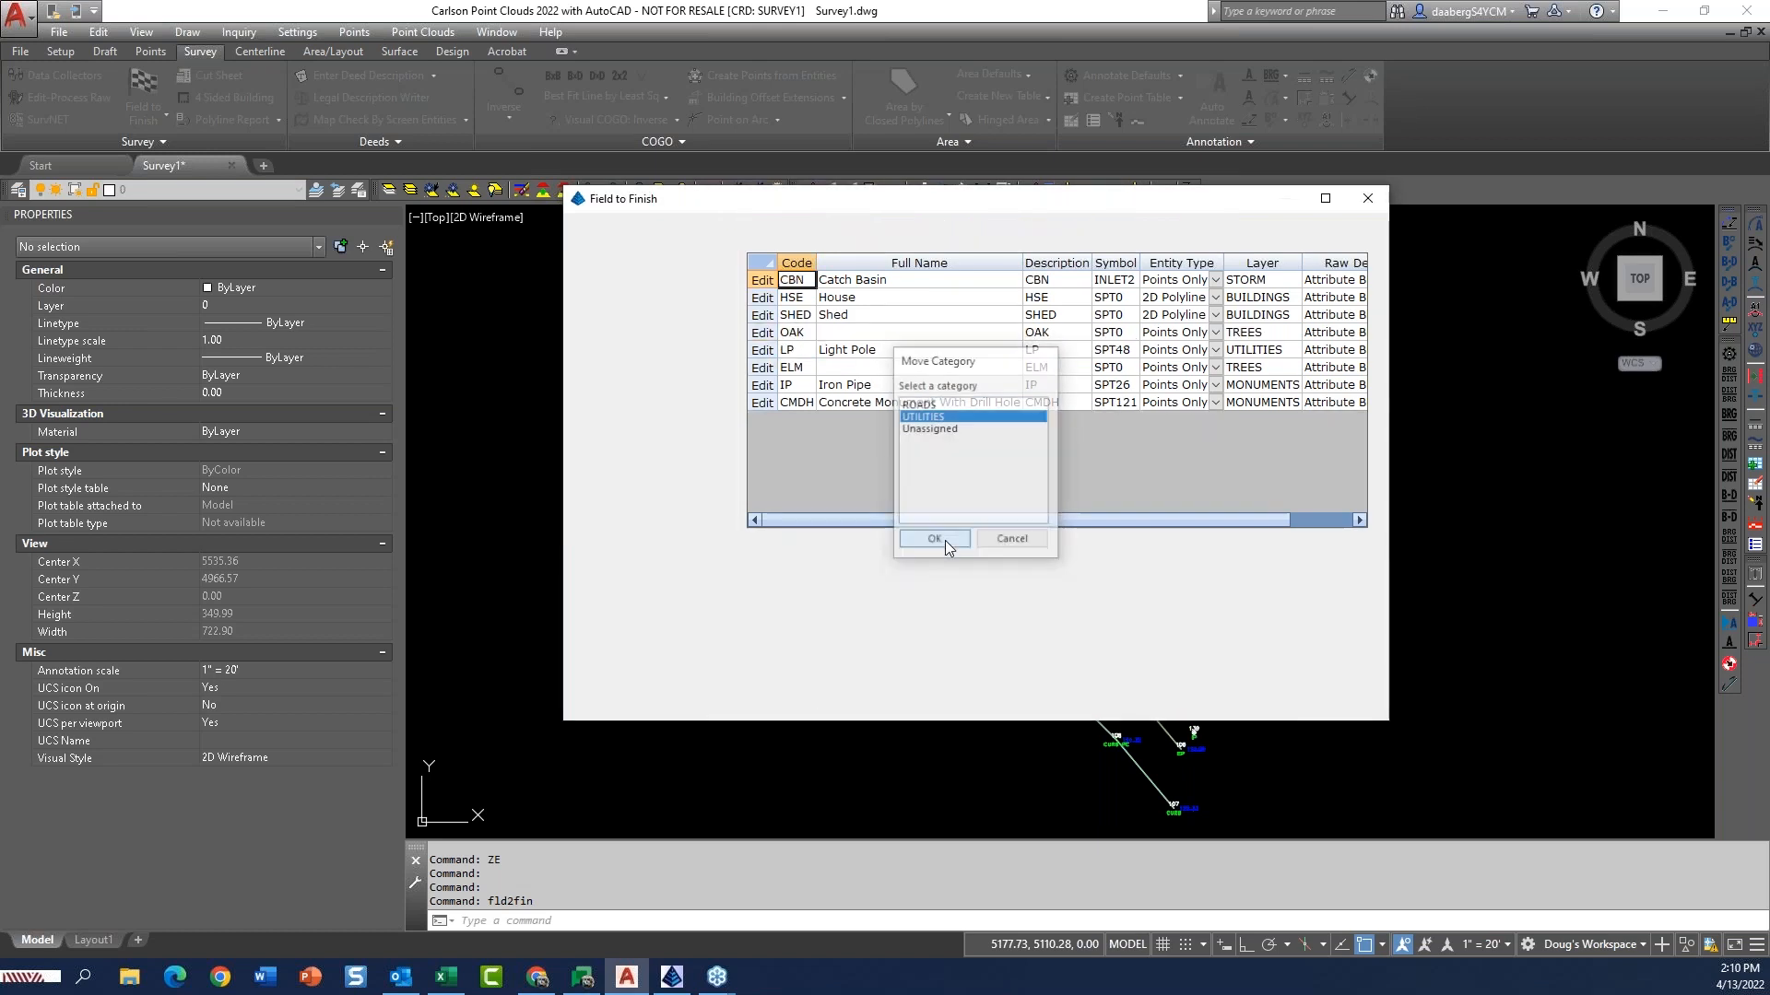
click(616, 301)
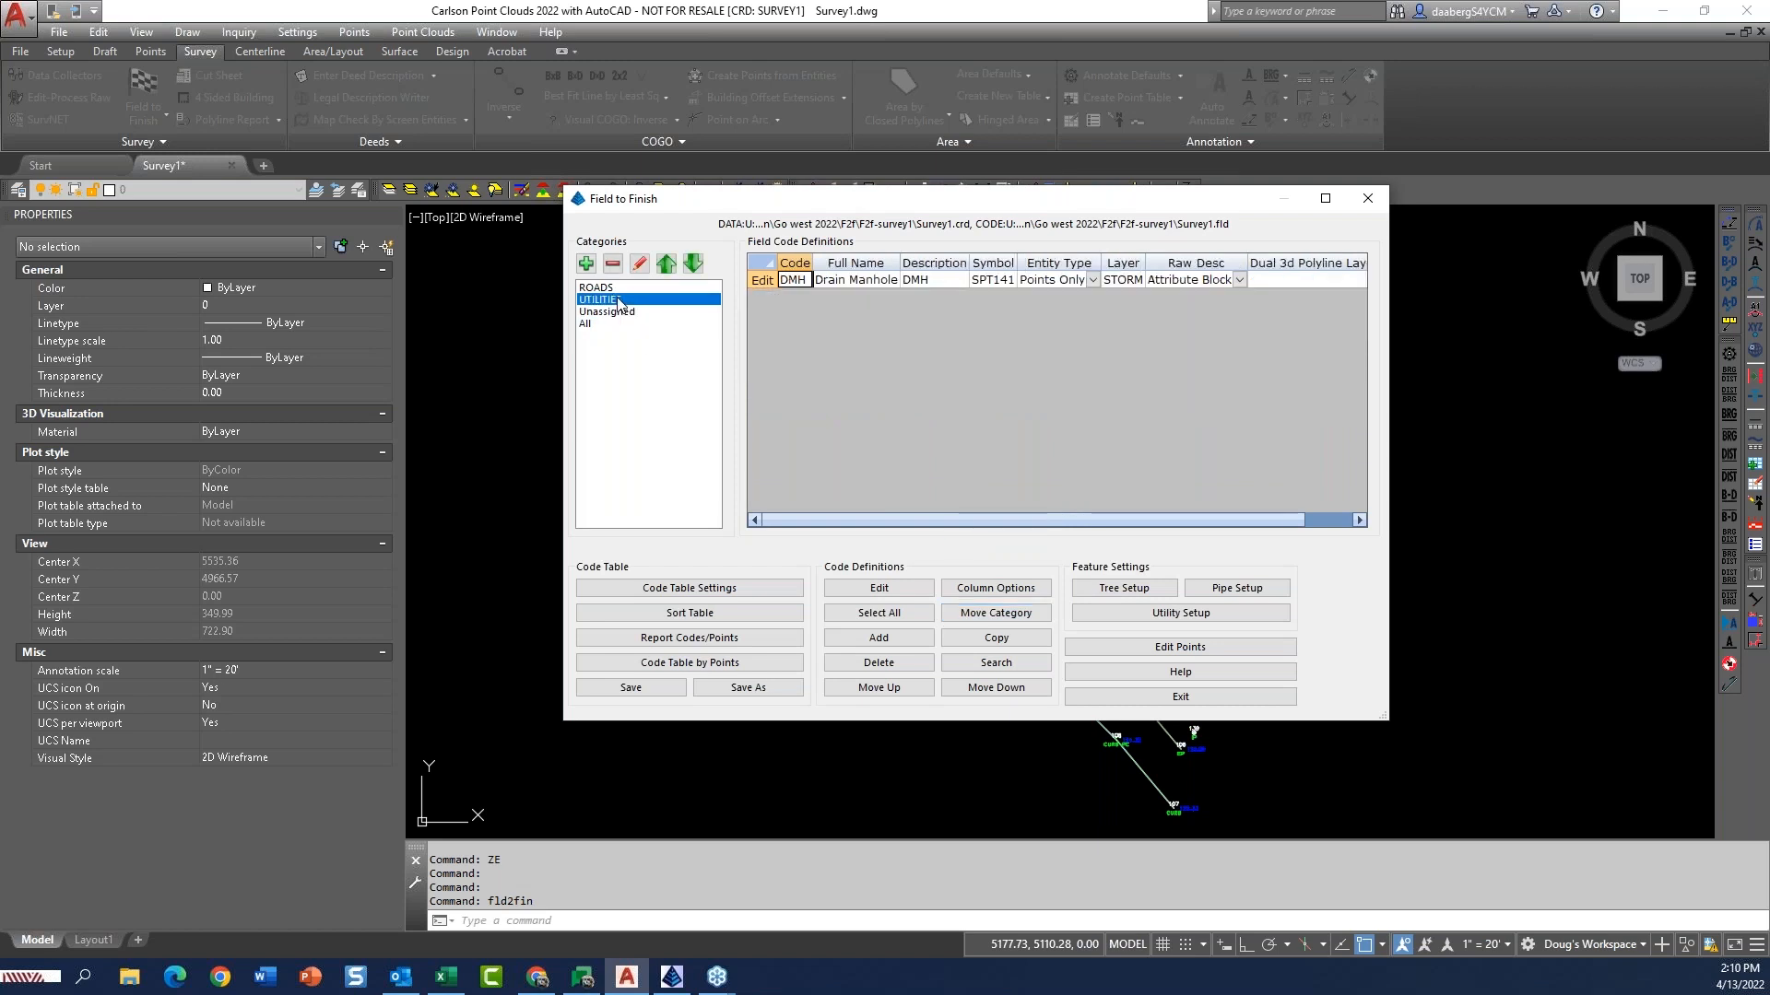
Move the CBN catch basin and LP light pole codes one at a time from Unassigned into the UTILITIES category
click(608, 312)
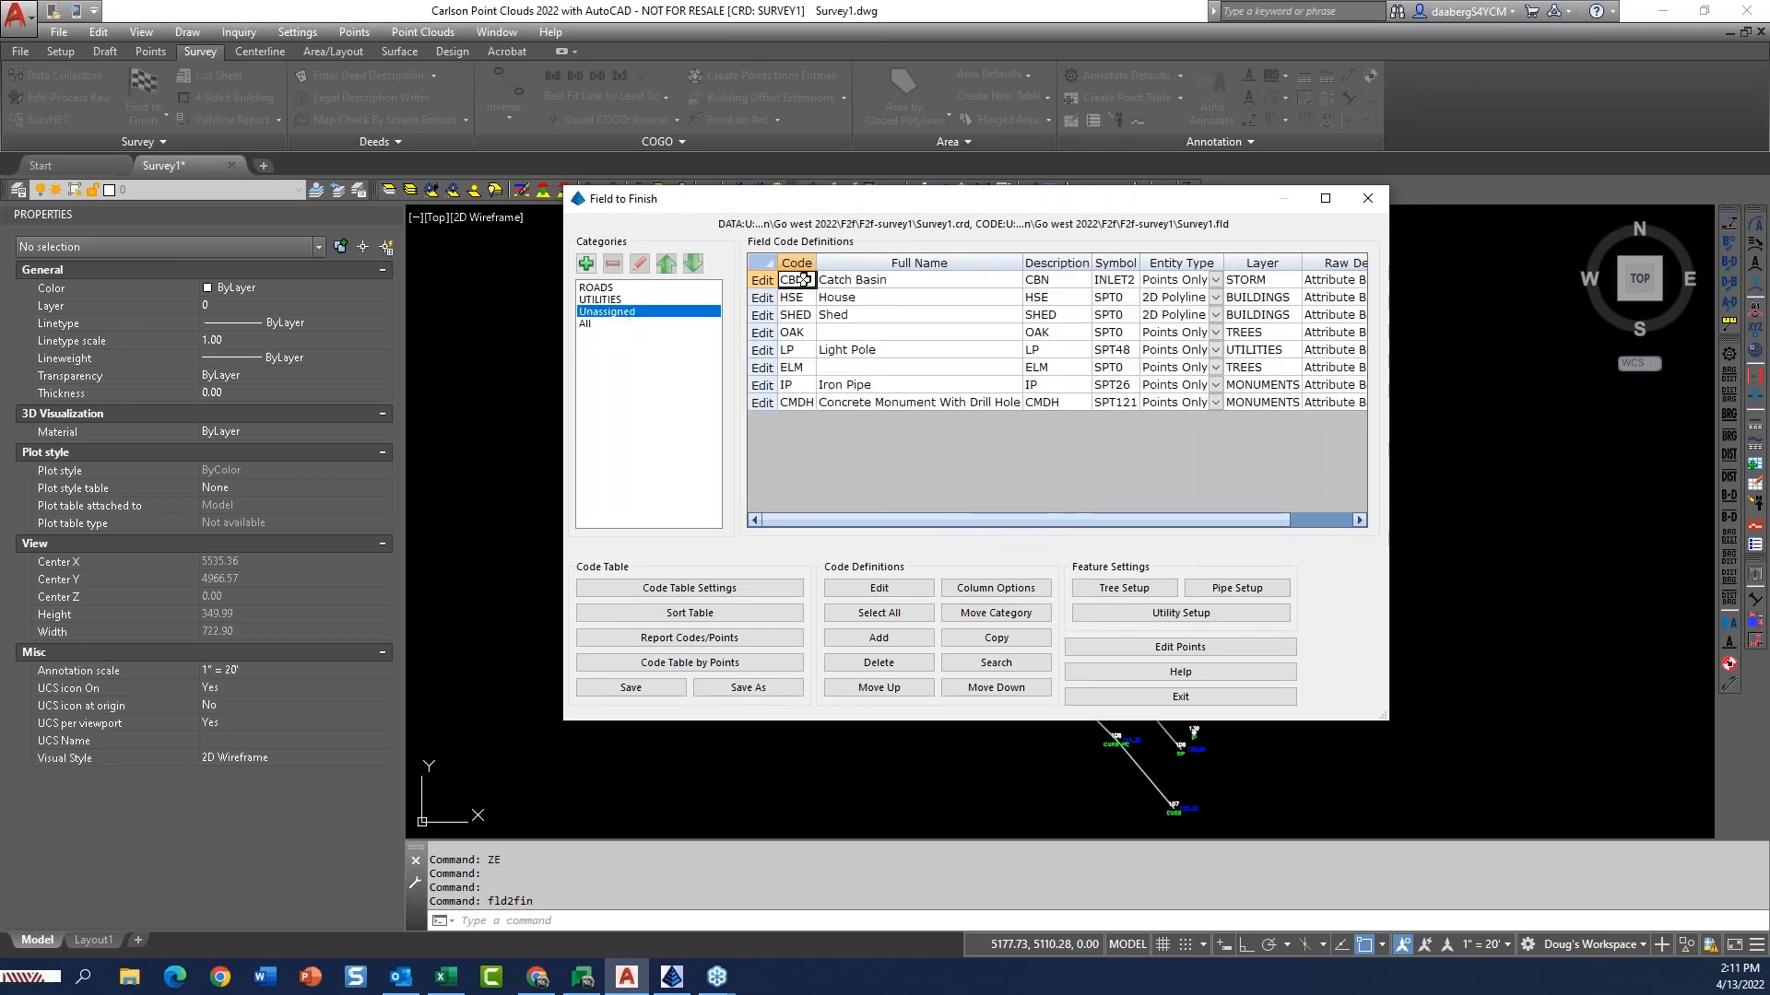
click(995, 613)
click(926, 417)
click(940, 536)
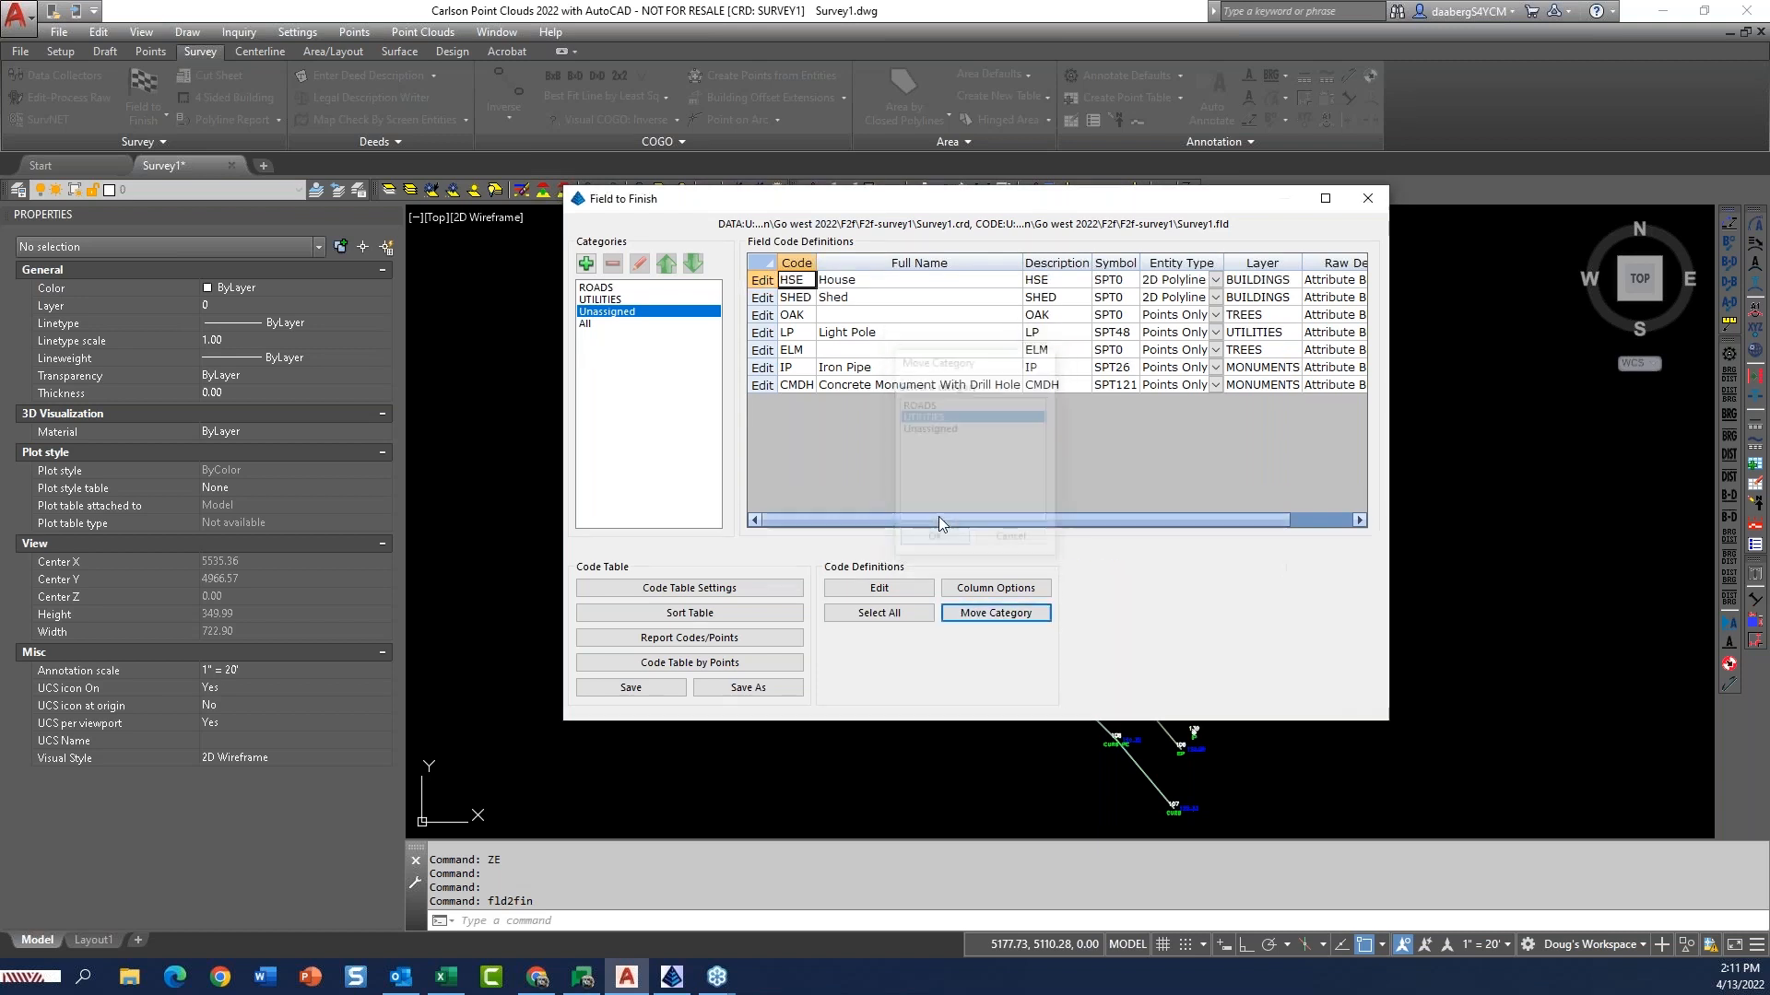
click(796, 333)
click(1014, 613)
click(944, 417)
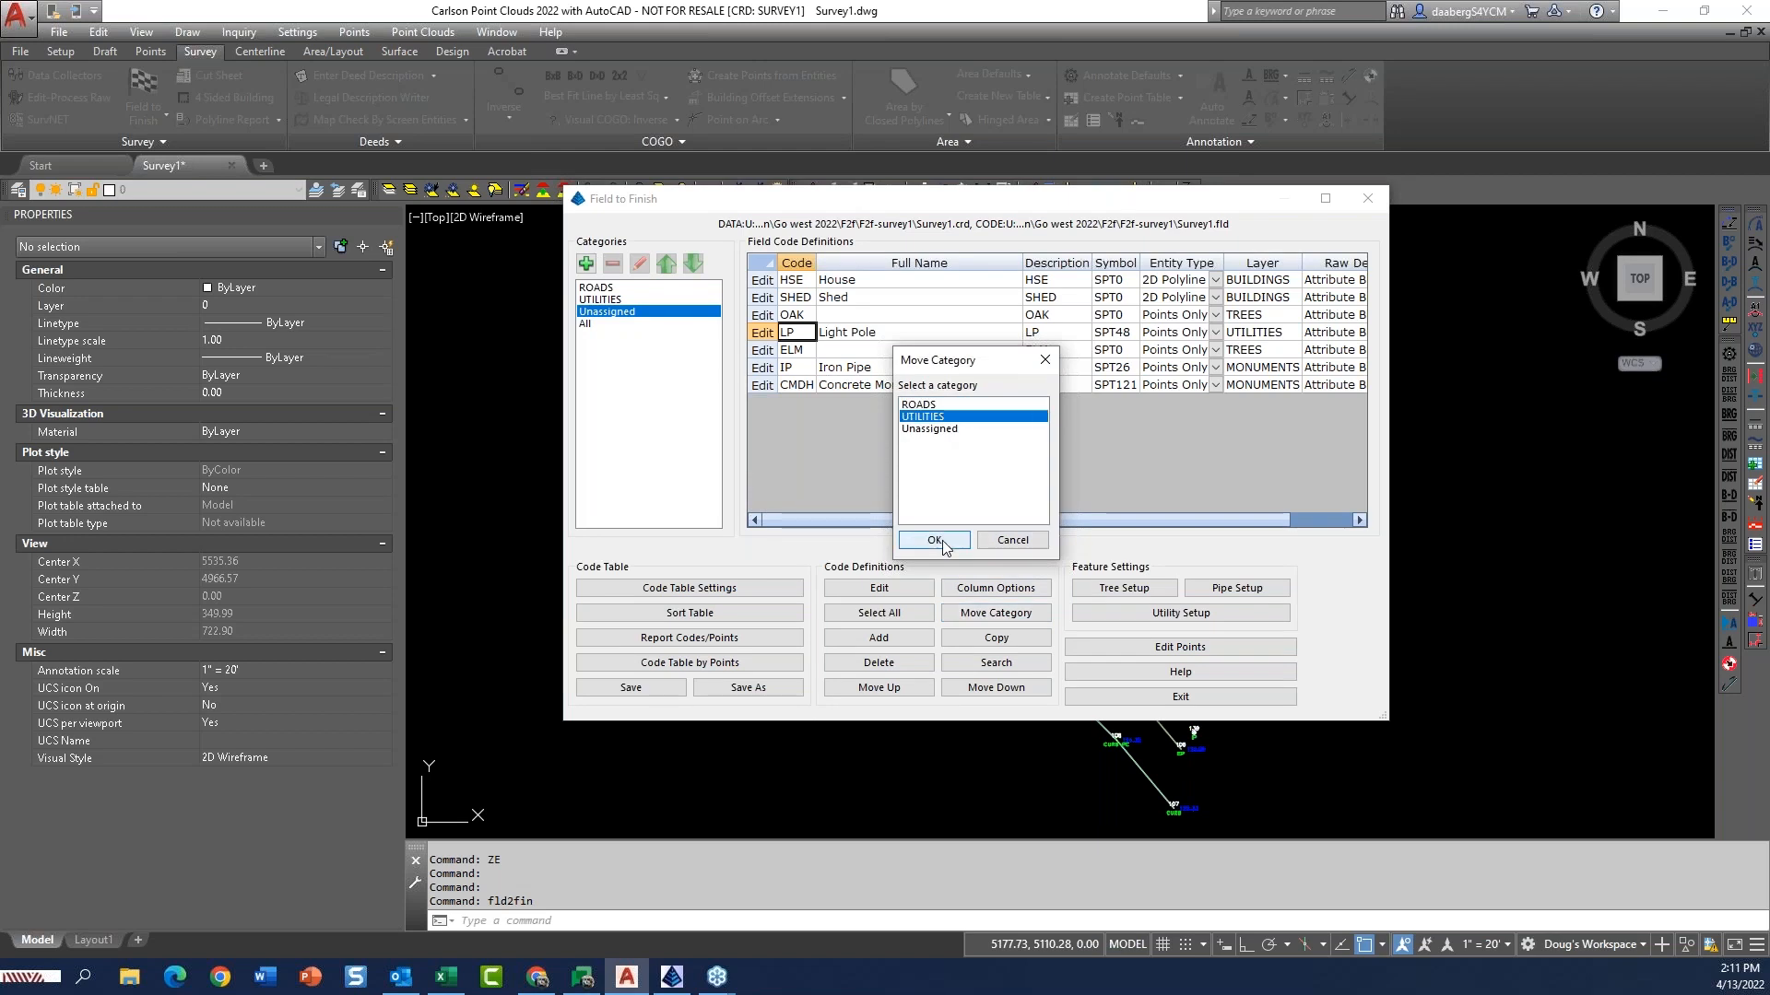
click(934, 540)
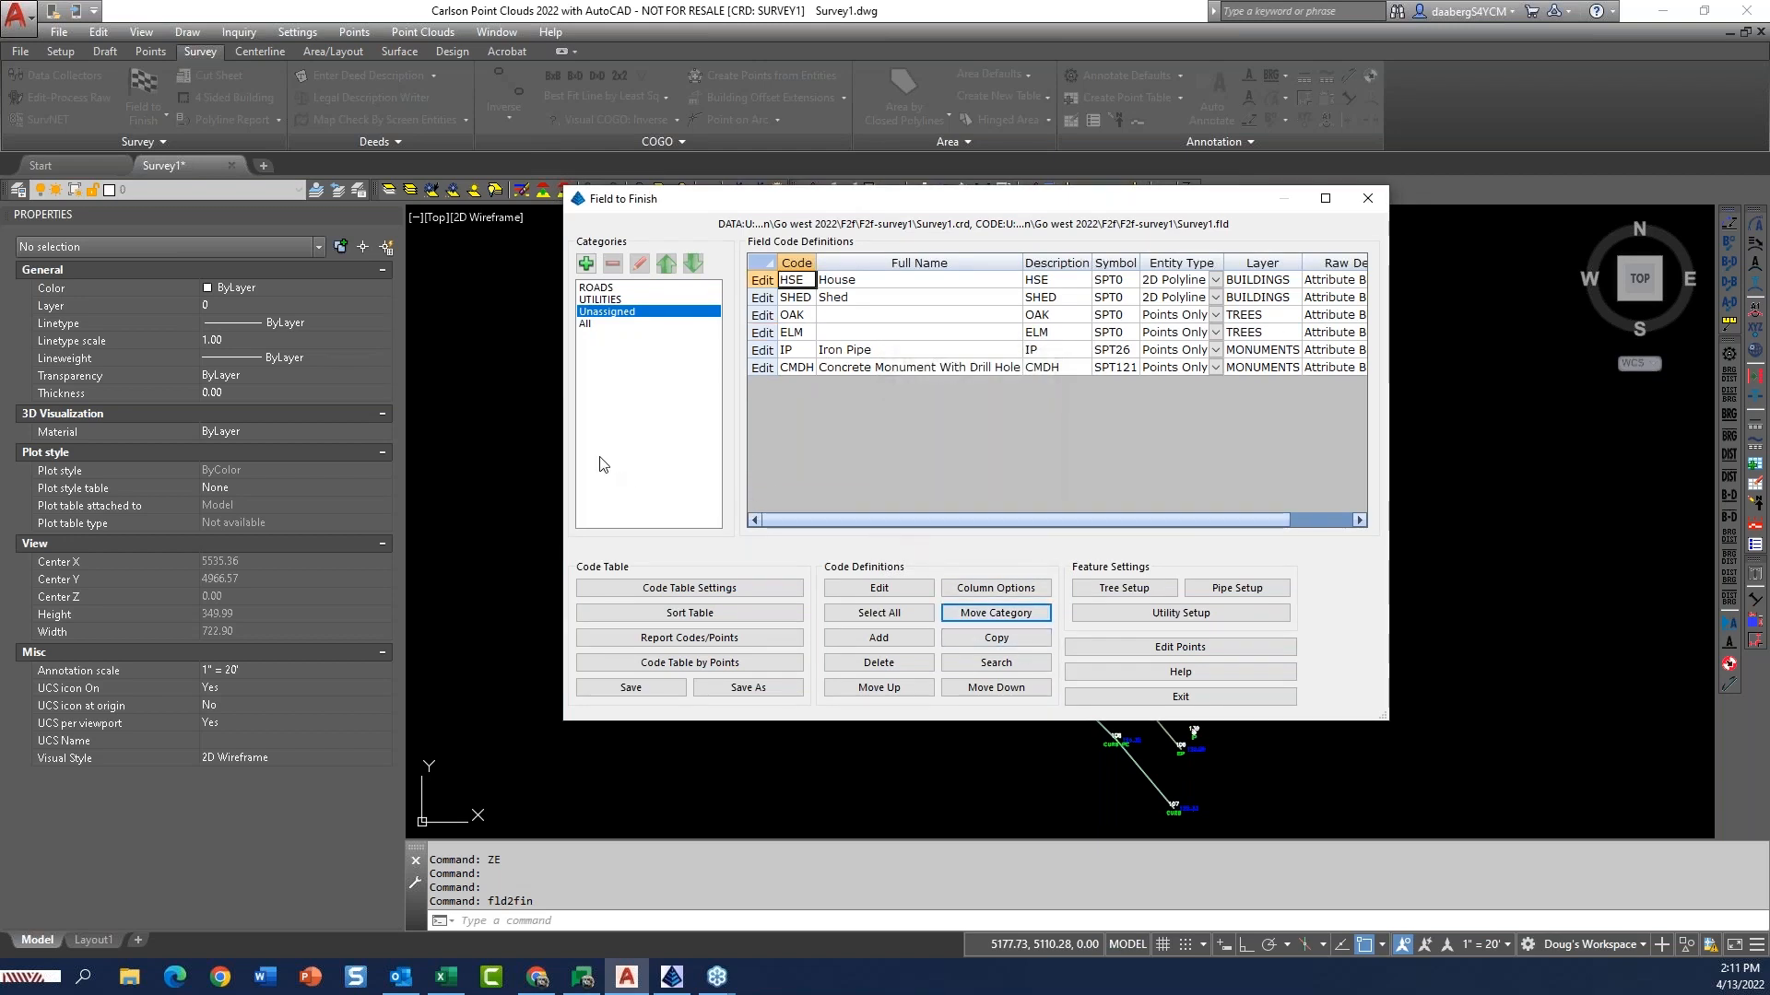
Review which codes are listed under the UTILITIES, ROADS, Unassigned and All categories
click(608, 300)
click(608, 288)
click(611, 303)
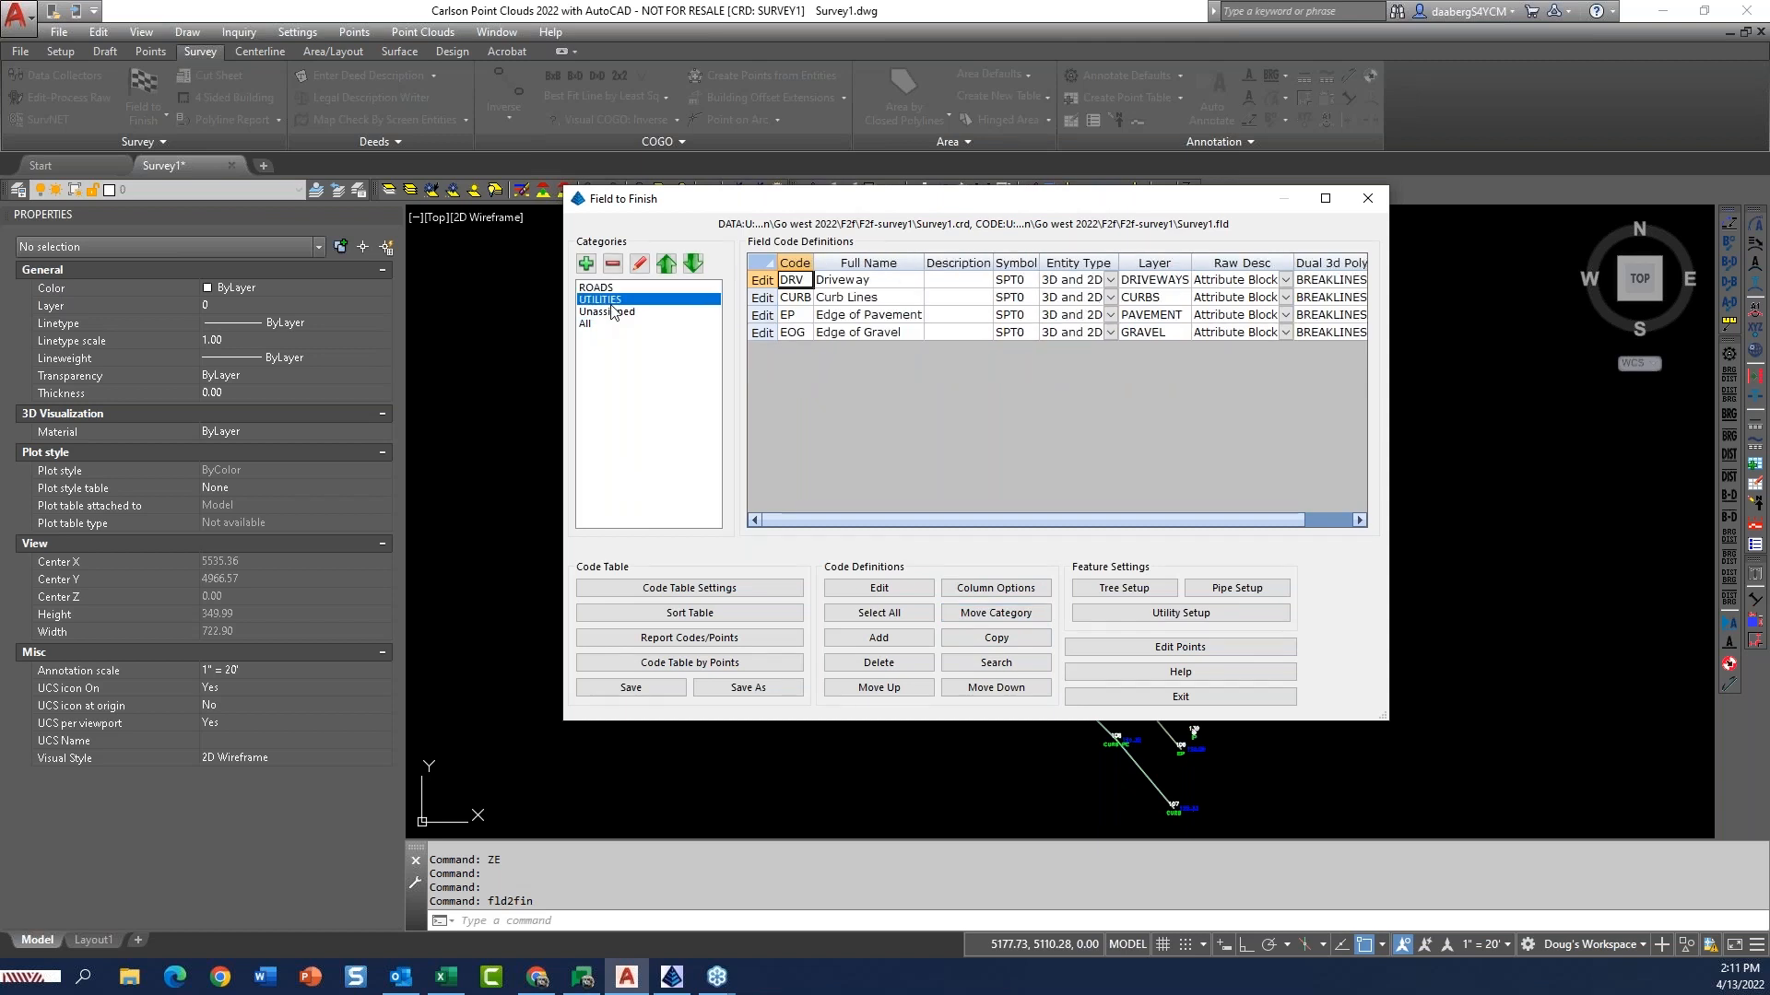
click(614, 312)
click(608, 325)
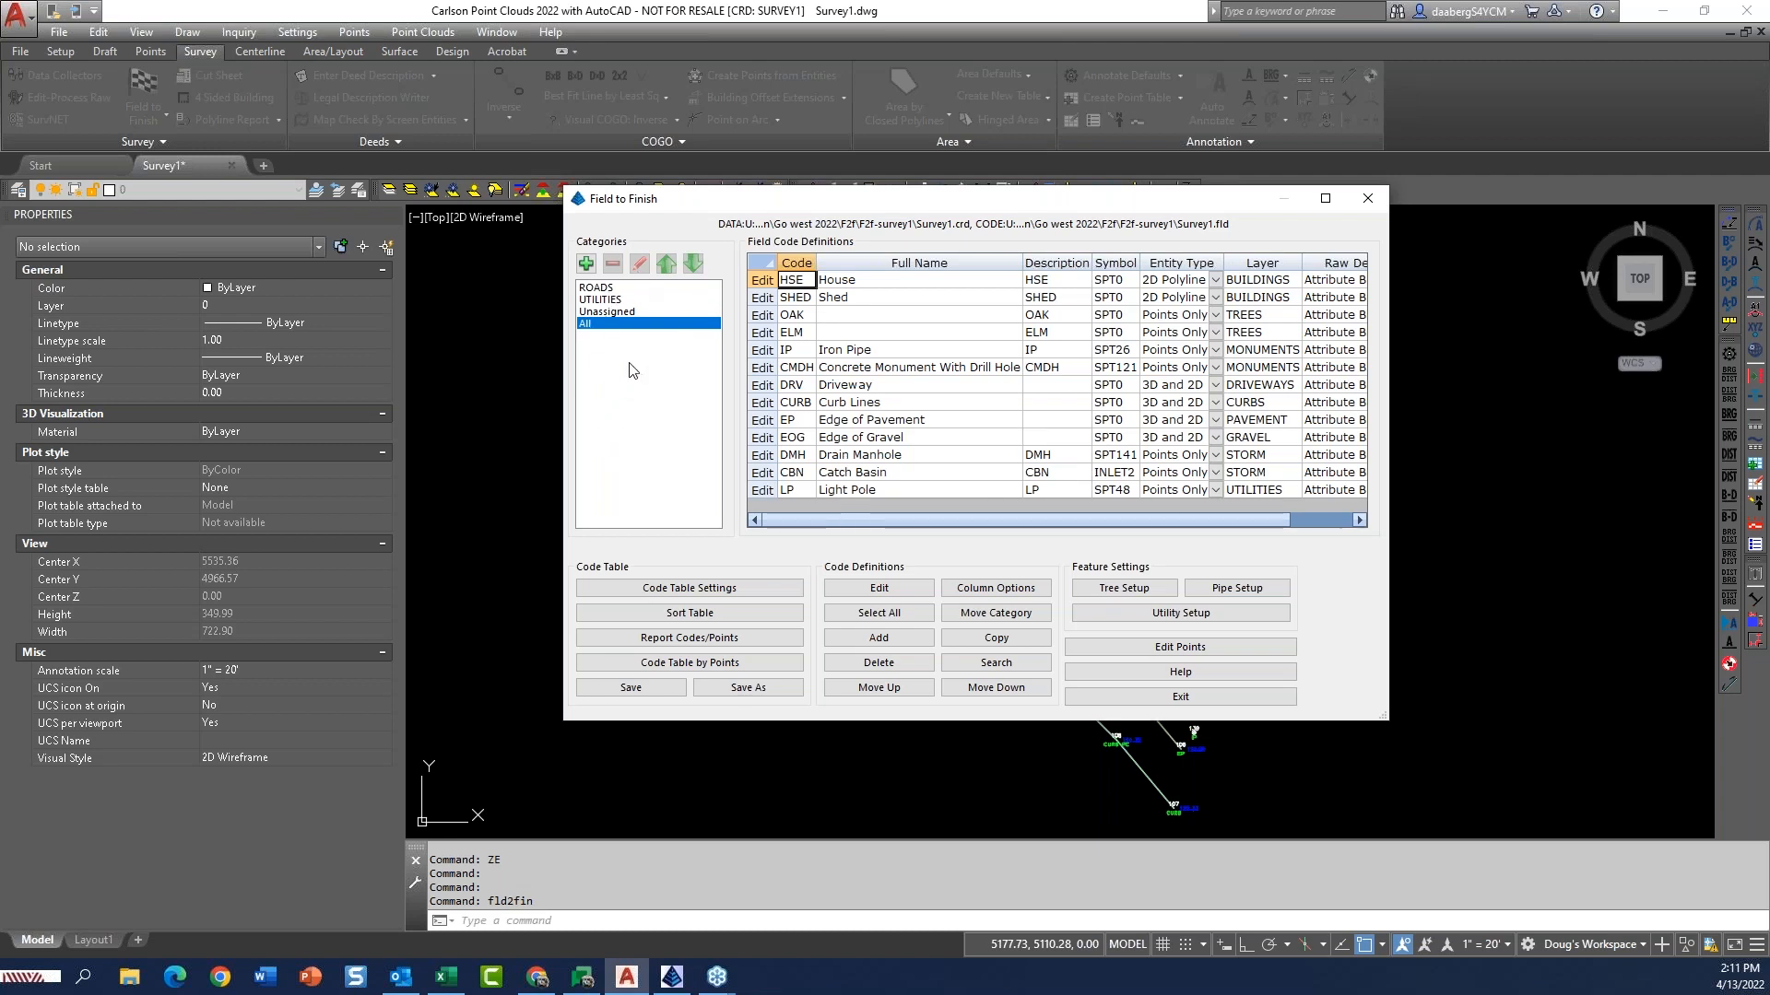
click(599, 289)
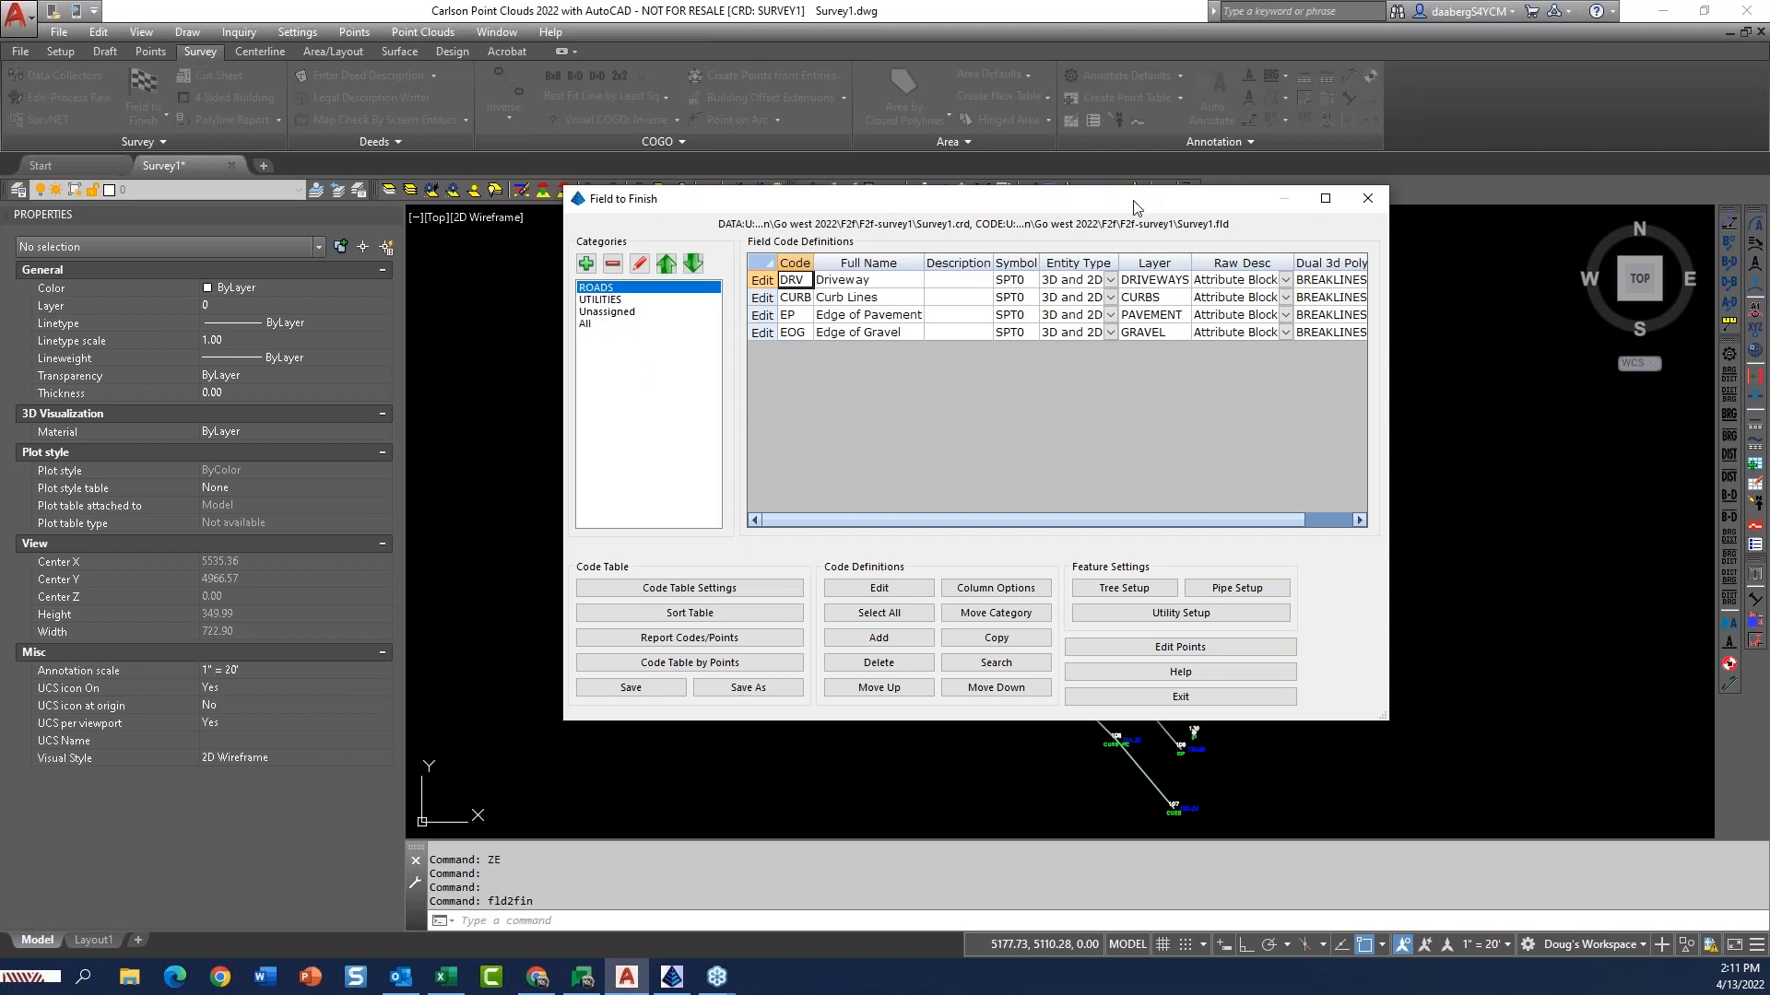
Widen the Field to Finish window, save the code table and exit to the drawing
drag(1131, 200, 1013, 200)
drag(1251, 679, 1341, 683)
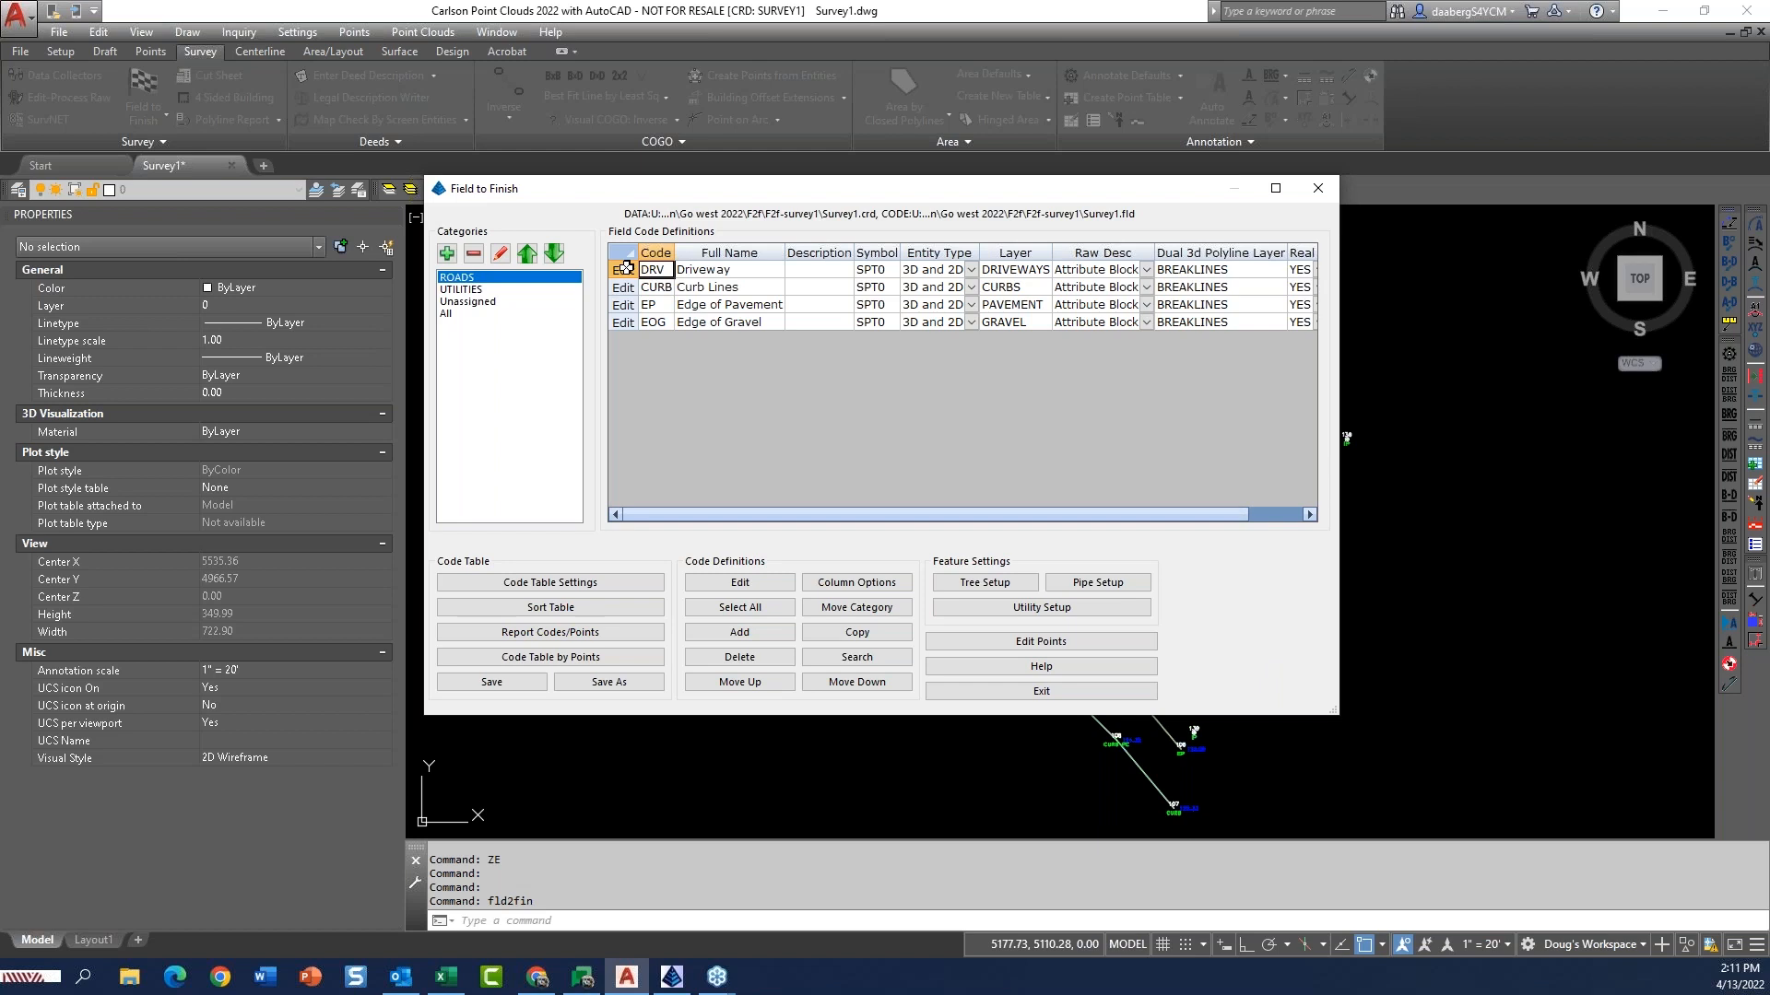
drag(814, 191, 936, 206)
click(637, 696)
click(1186, 698)
click(704, 653)
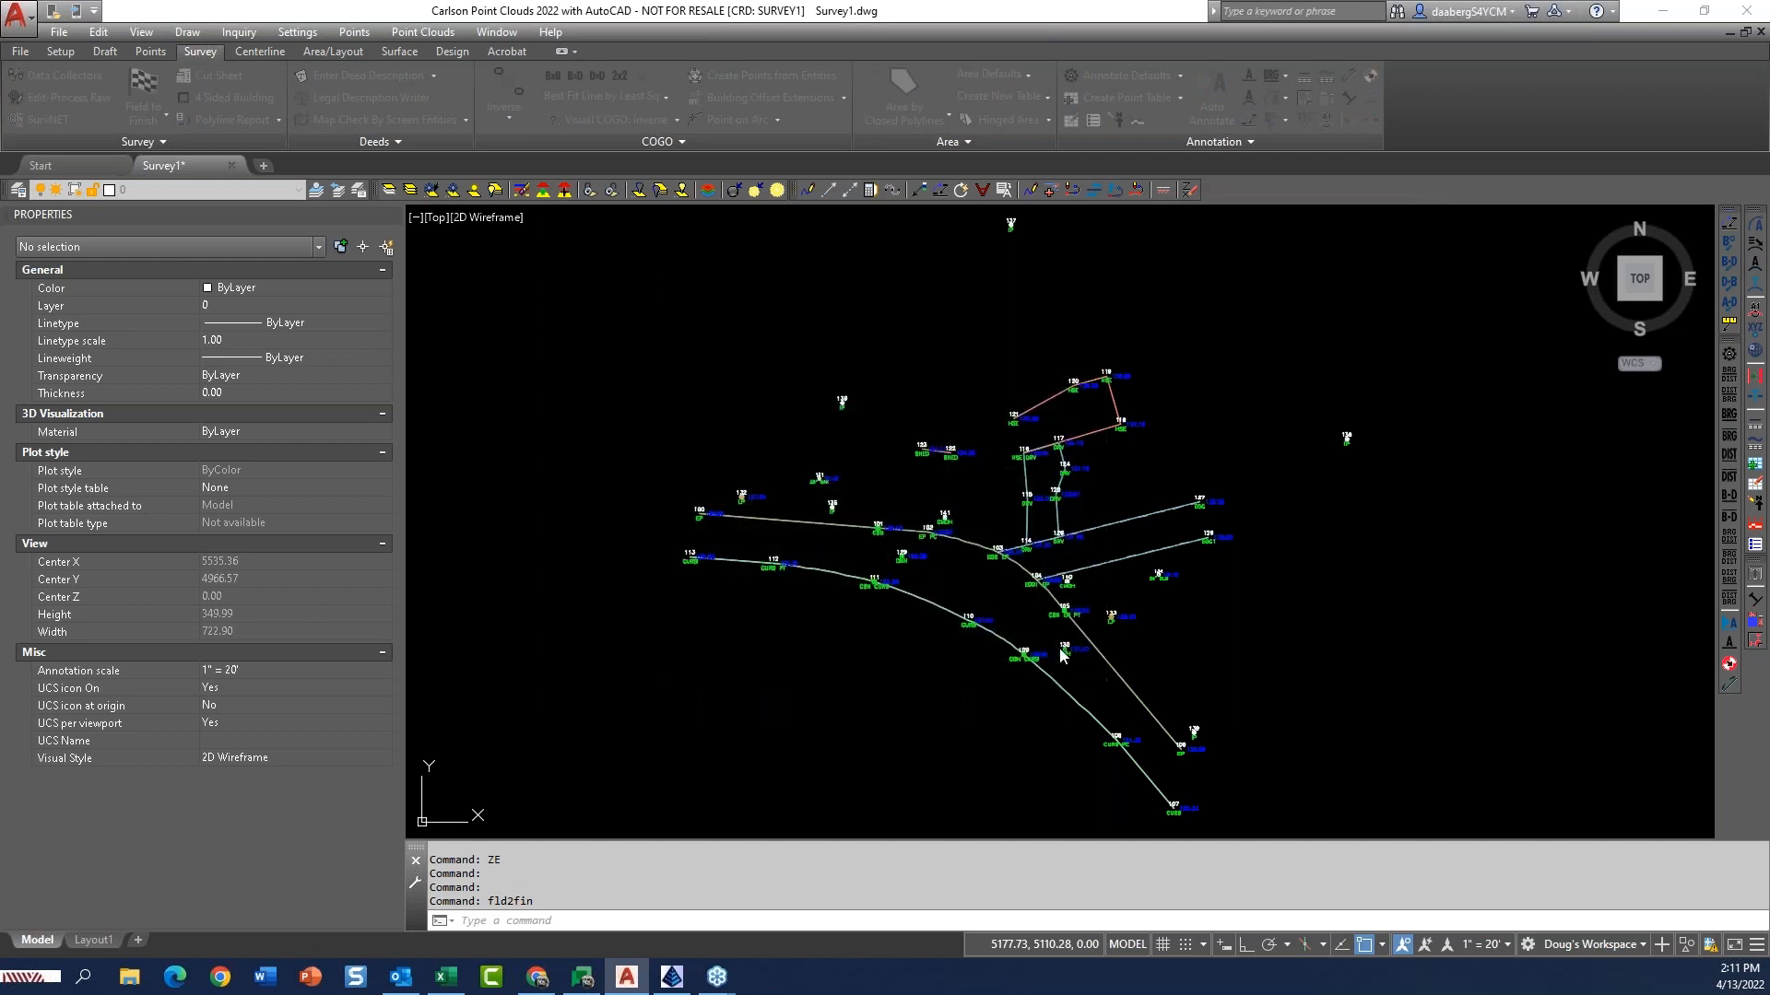
Inspect the properties of the edge-of-pavement line and the edge-of-gravel line between points 103 and 127
scroll(993, 575, up, 4)
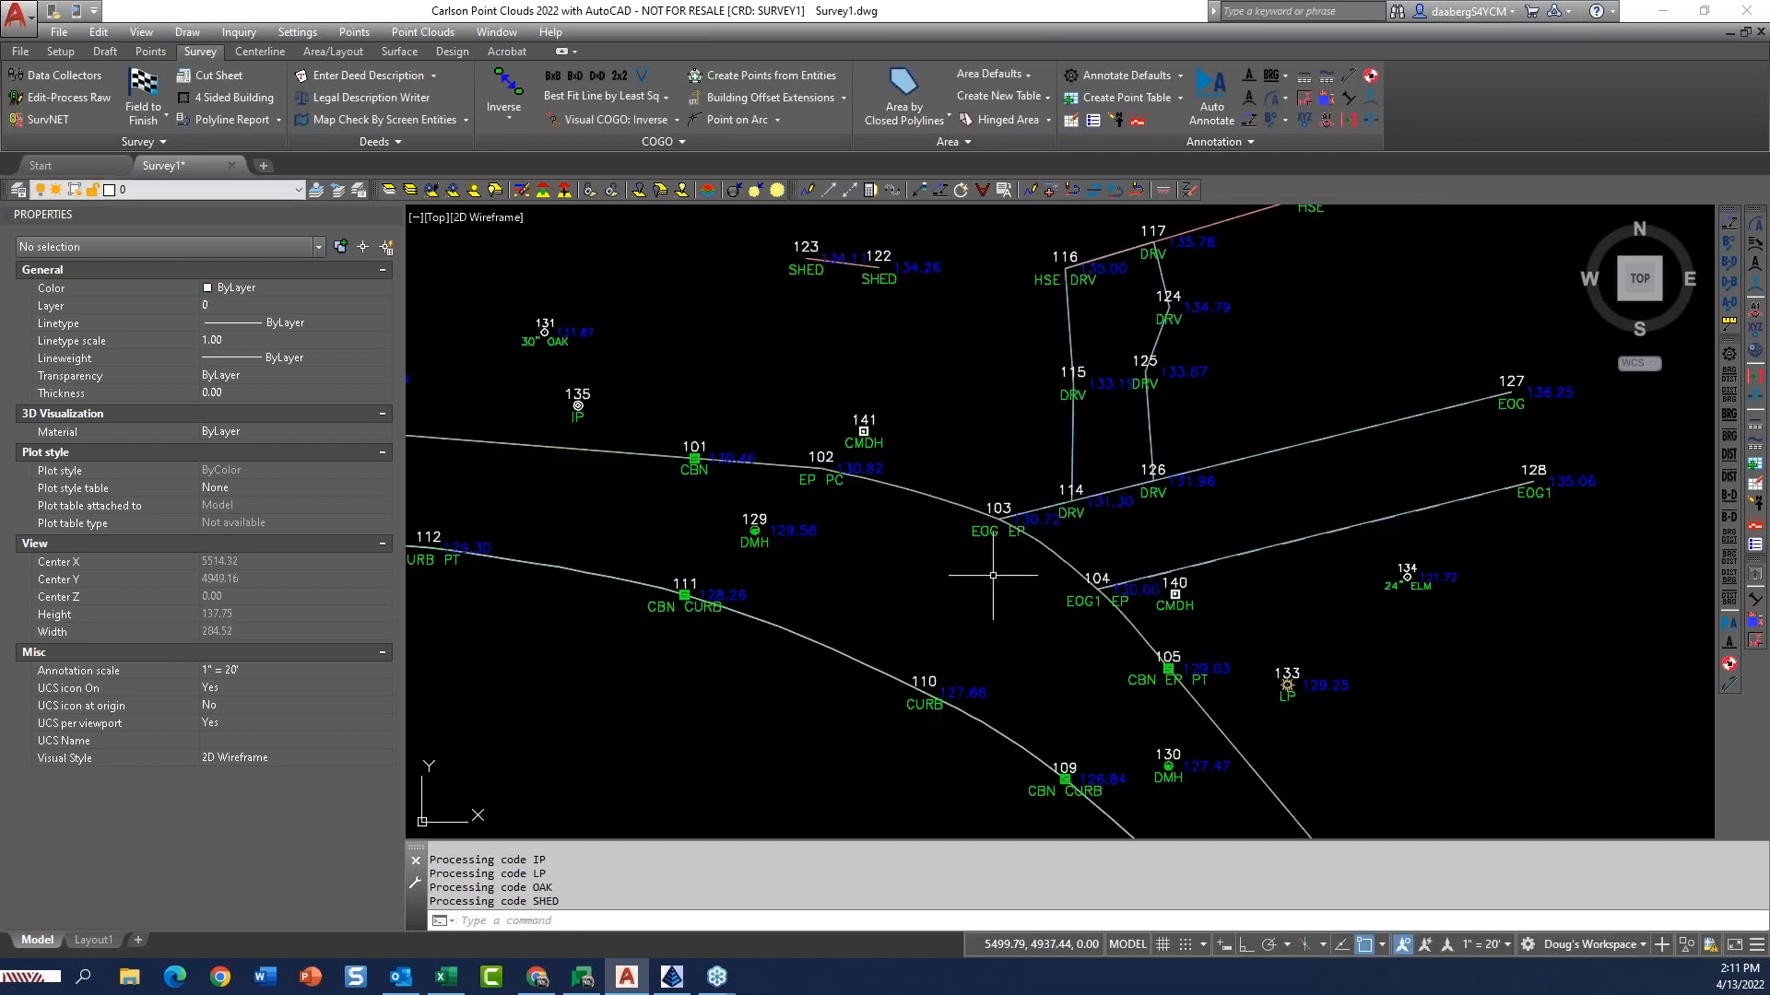
click(1062, 553)
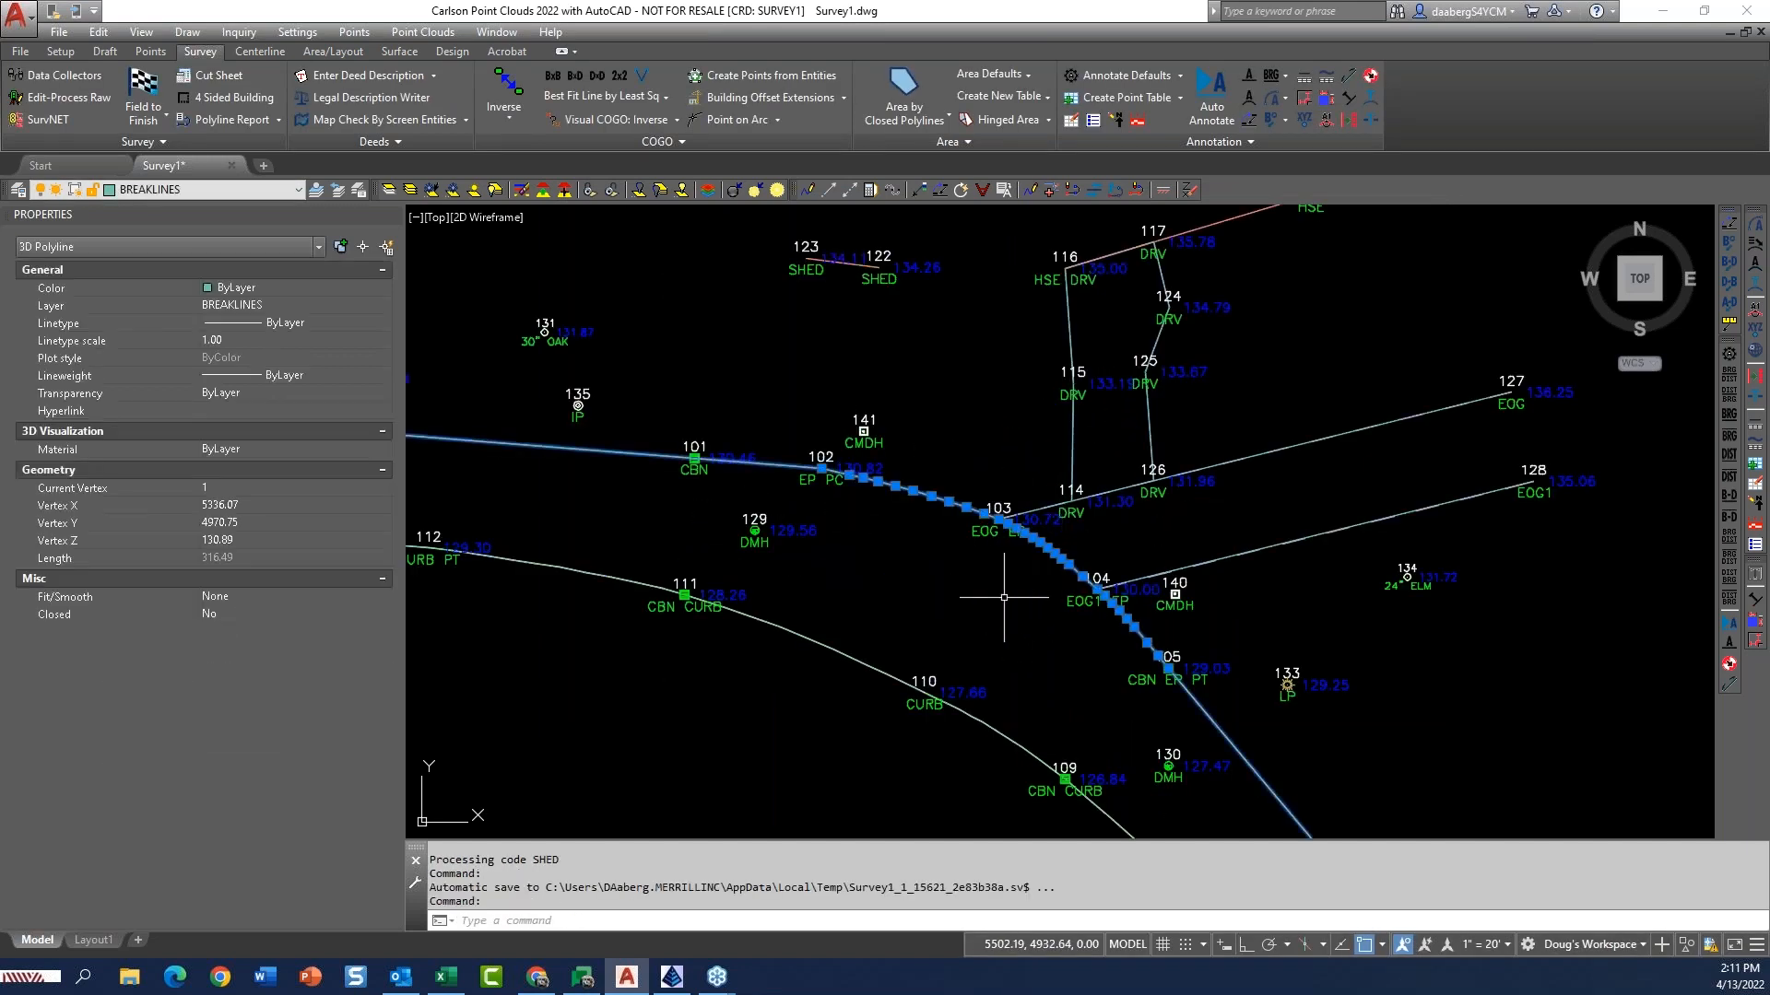
key(Escape)
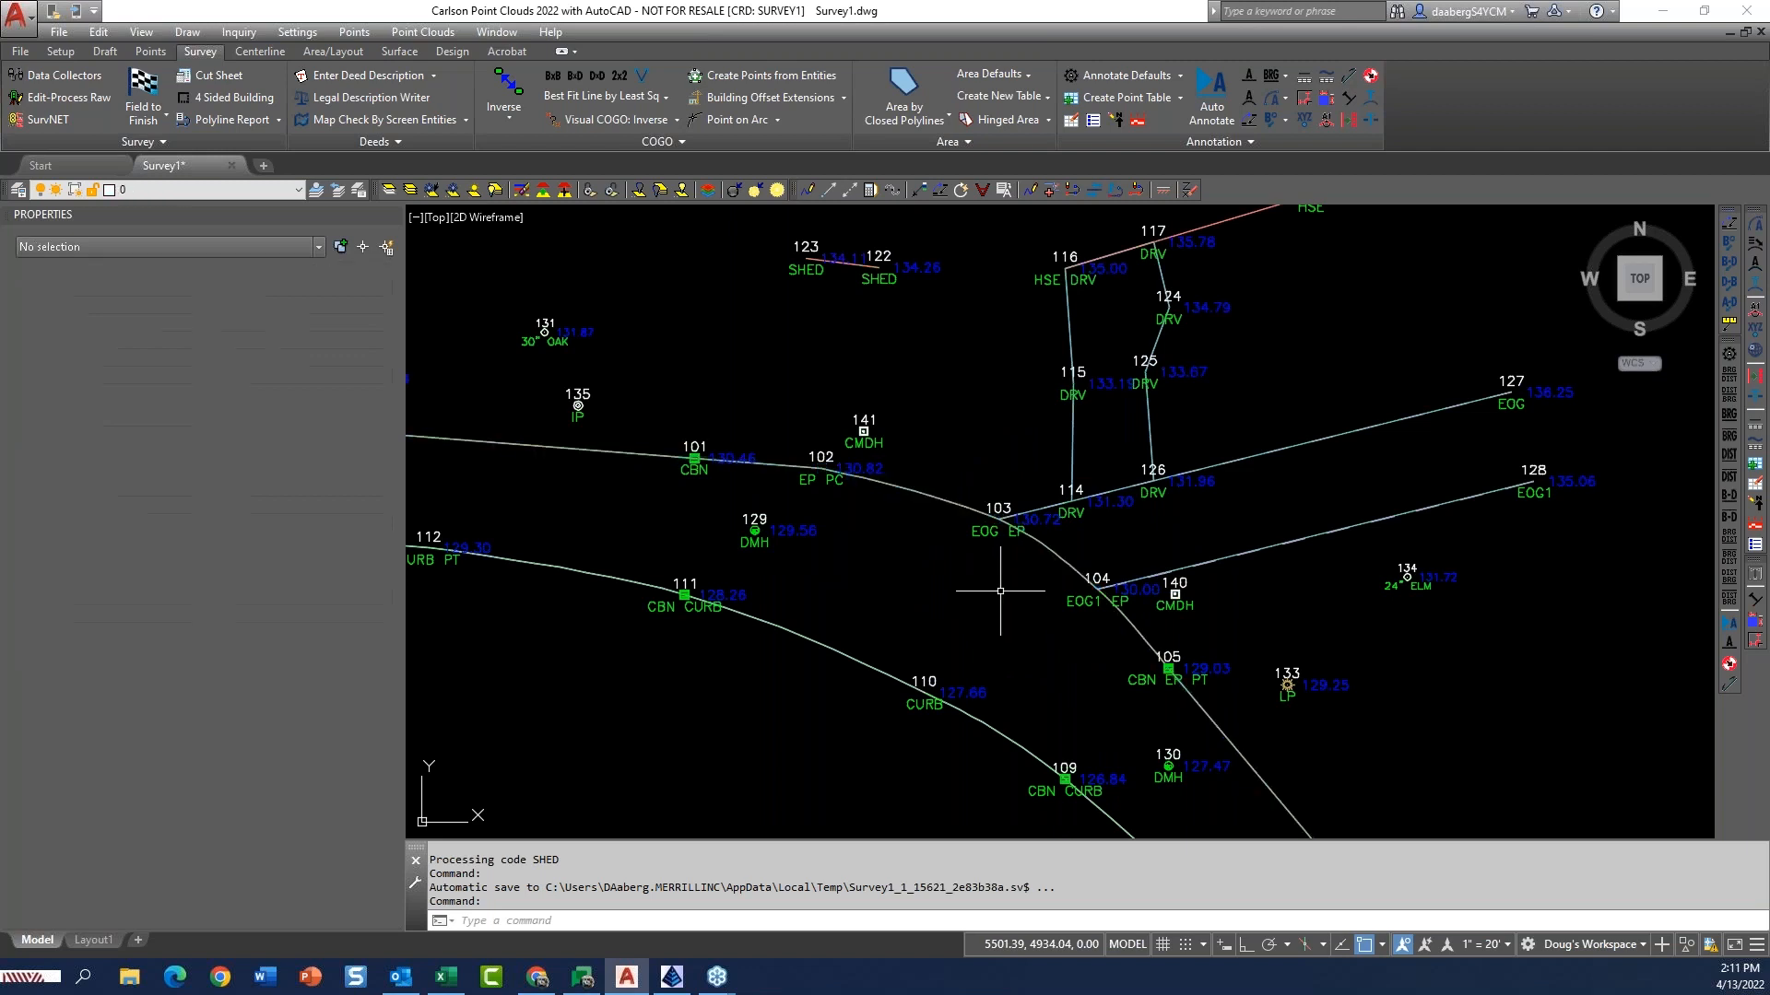
click(1118, 487)
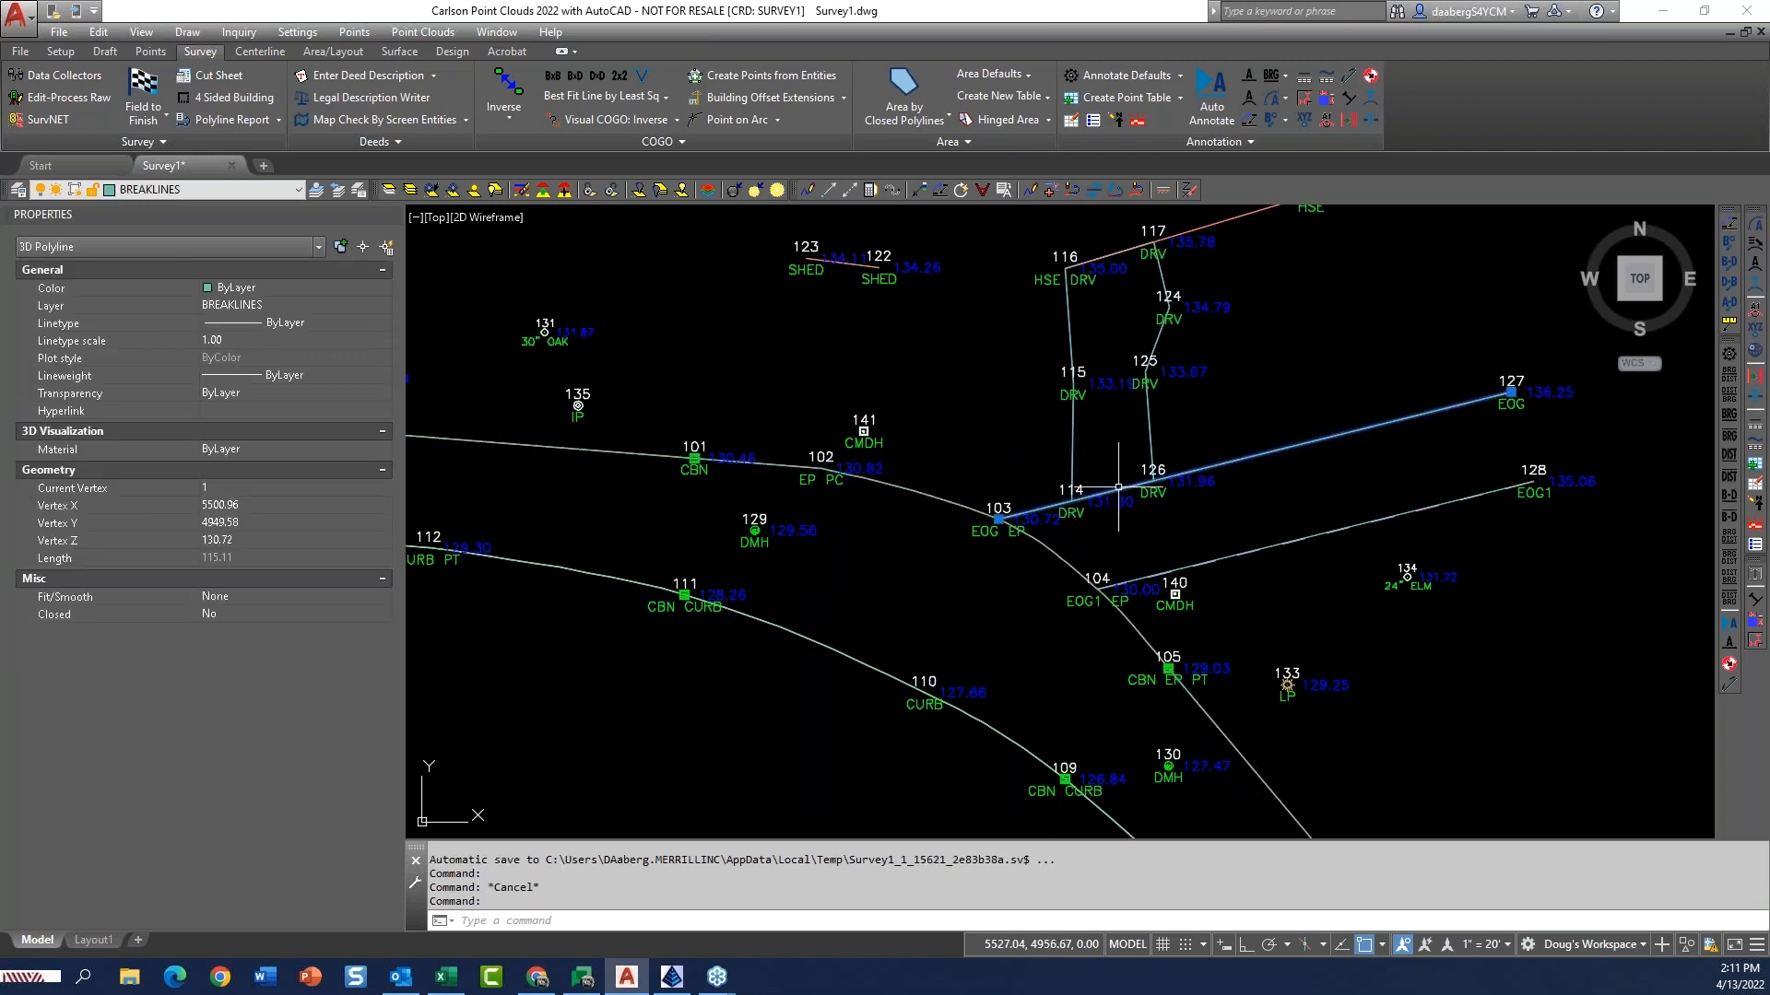
key(Escape)
key(Escape)
Freeze the BREAKLINES layer by picking the 3D polyline along the edge of pavement near point 101
click(431, 190)
click(779, 462)
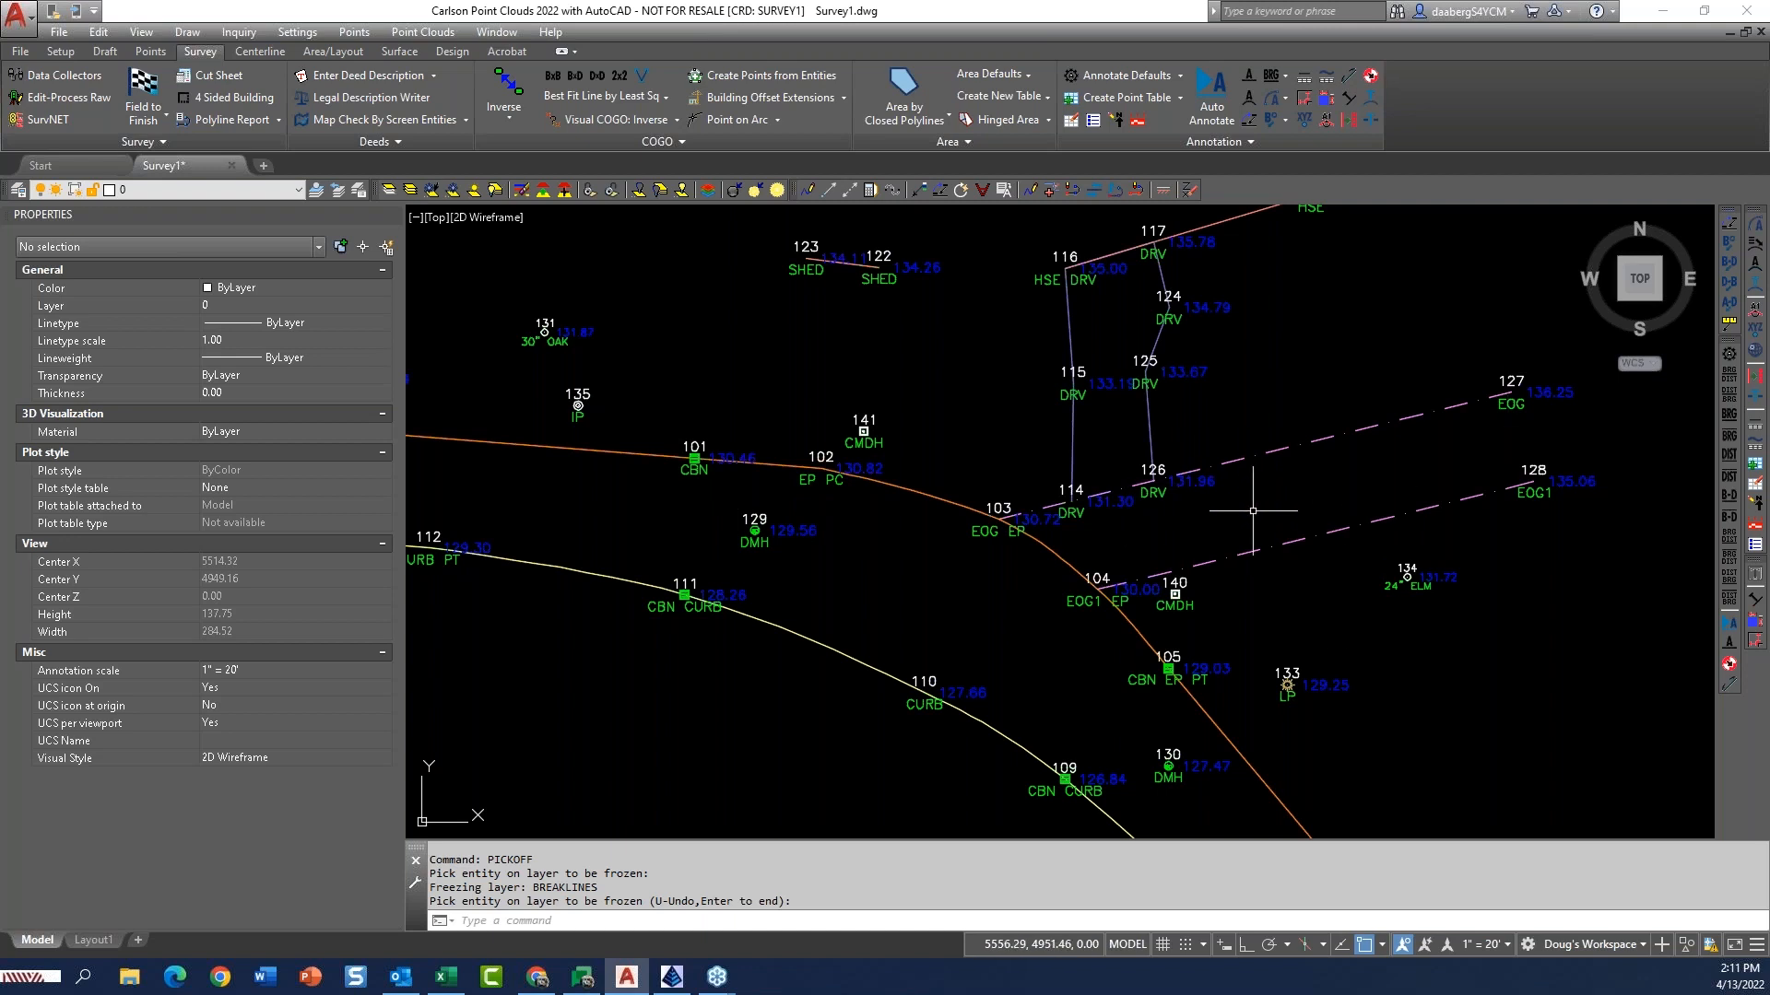
middle_drag(801, 579, 1002, 553)
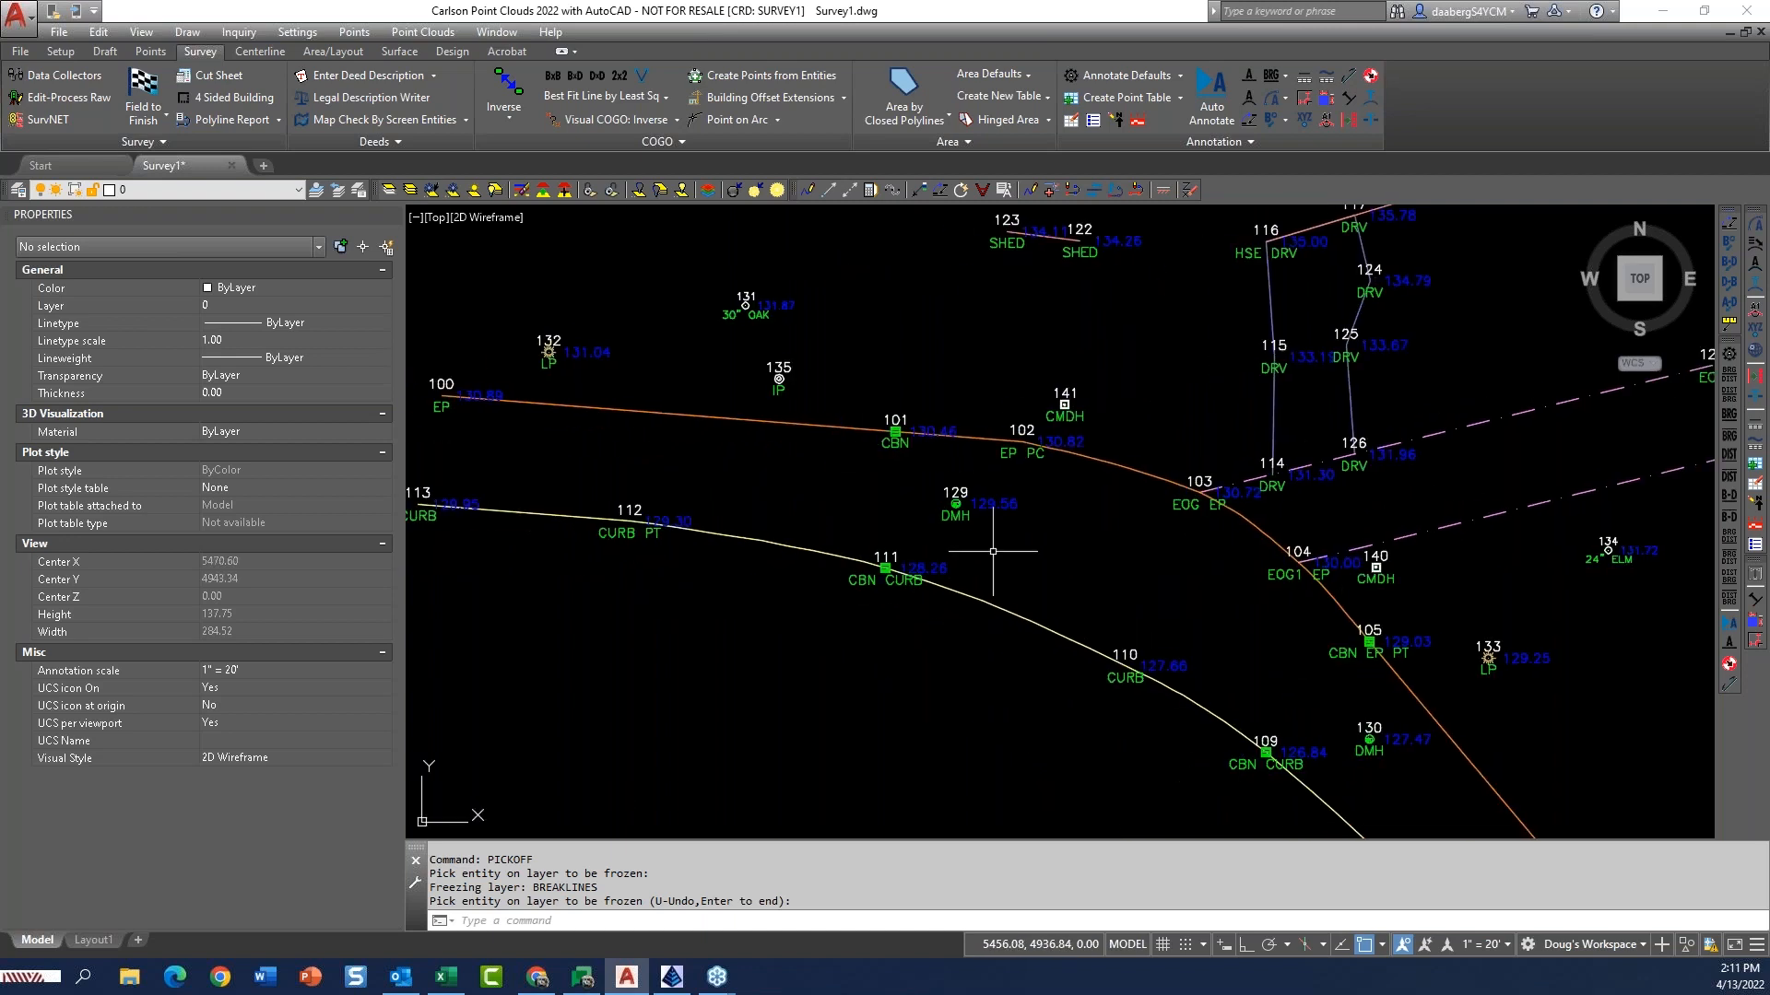
middle_drag(574, 454, 707, 493)
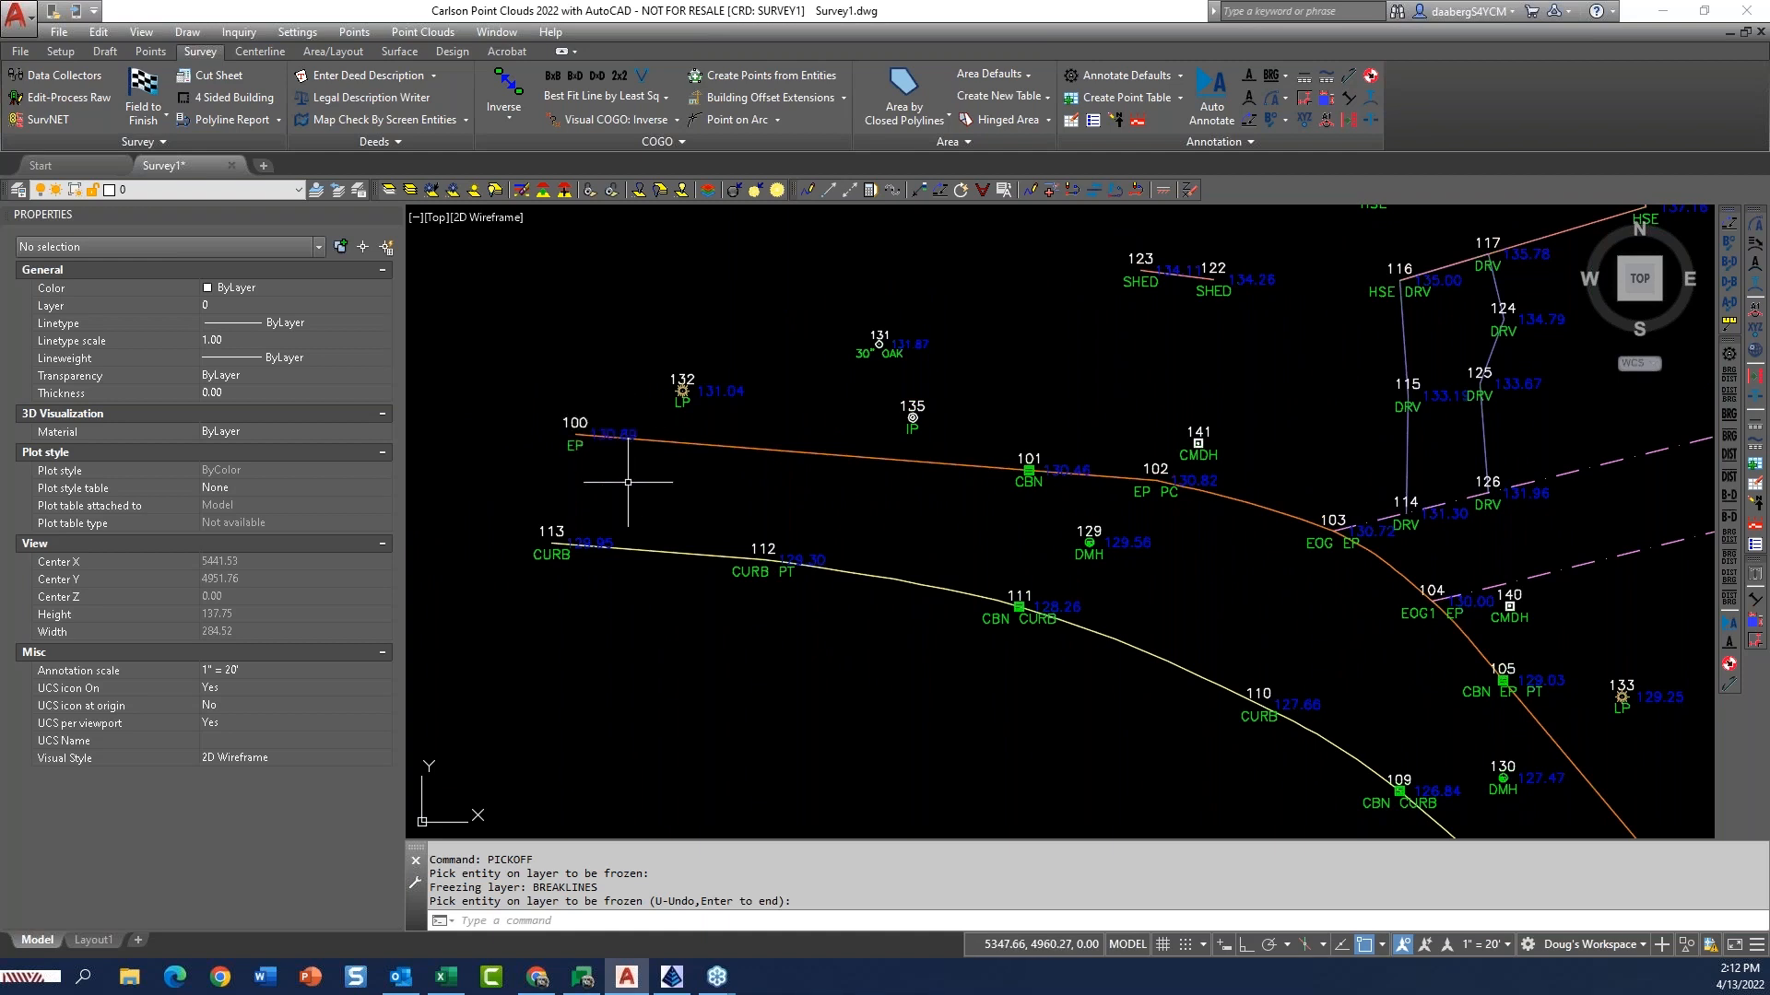
key(Return)
Inspect the properties of survey point 100 and of the edge-of-pavement polyline that starts there
click(585, 427)
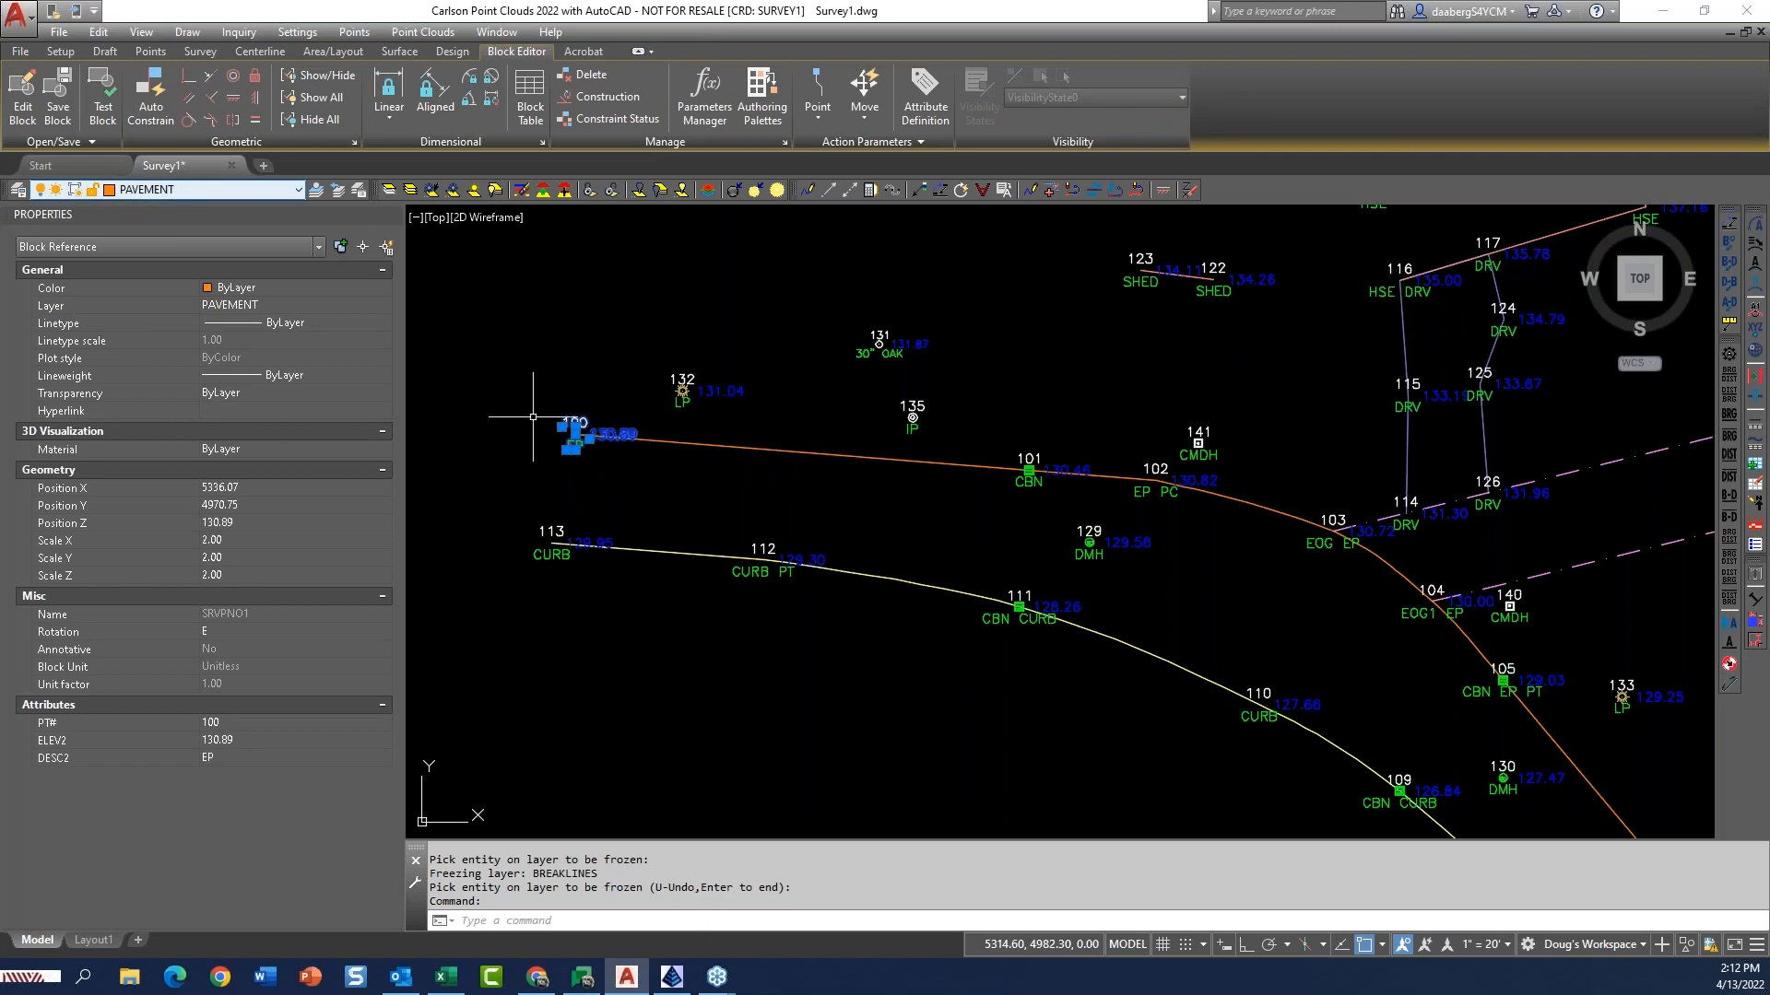
key(Escape)
click(737, 465)
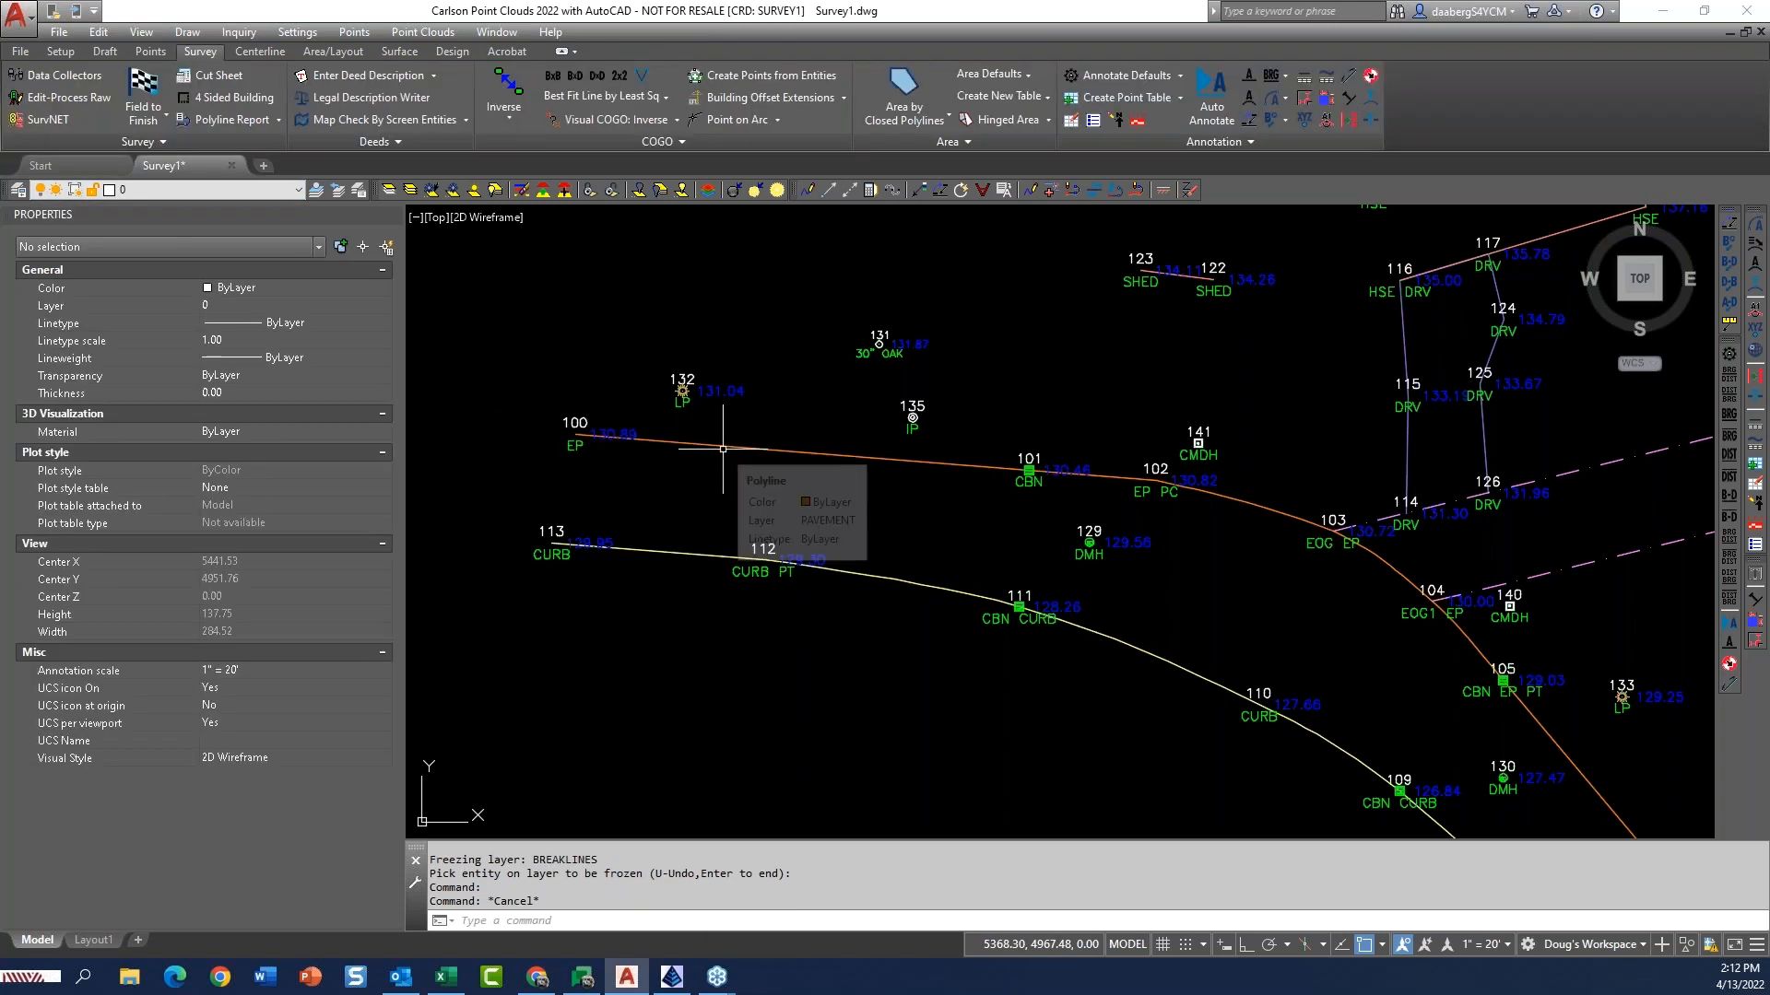
key(Escape)
key(Escape)
click(738, 447)
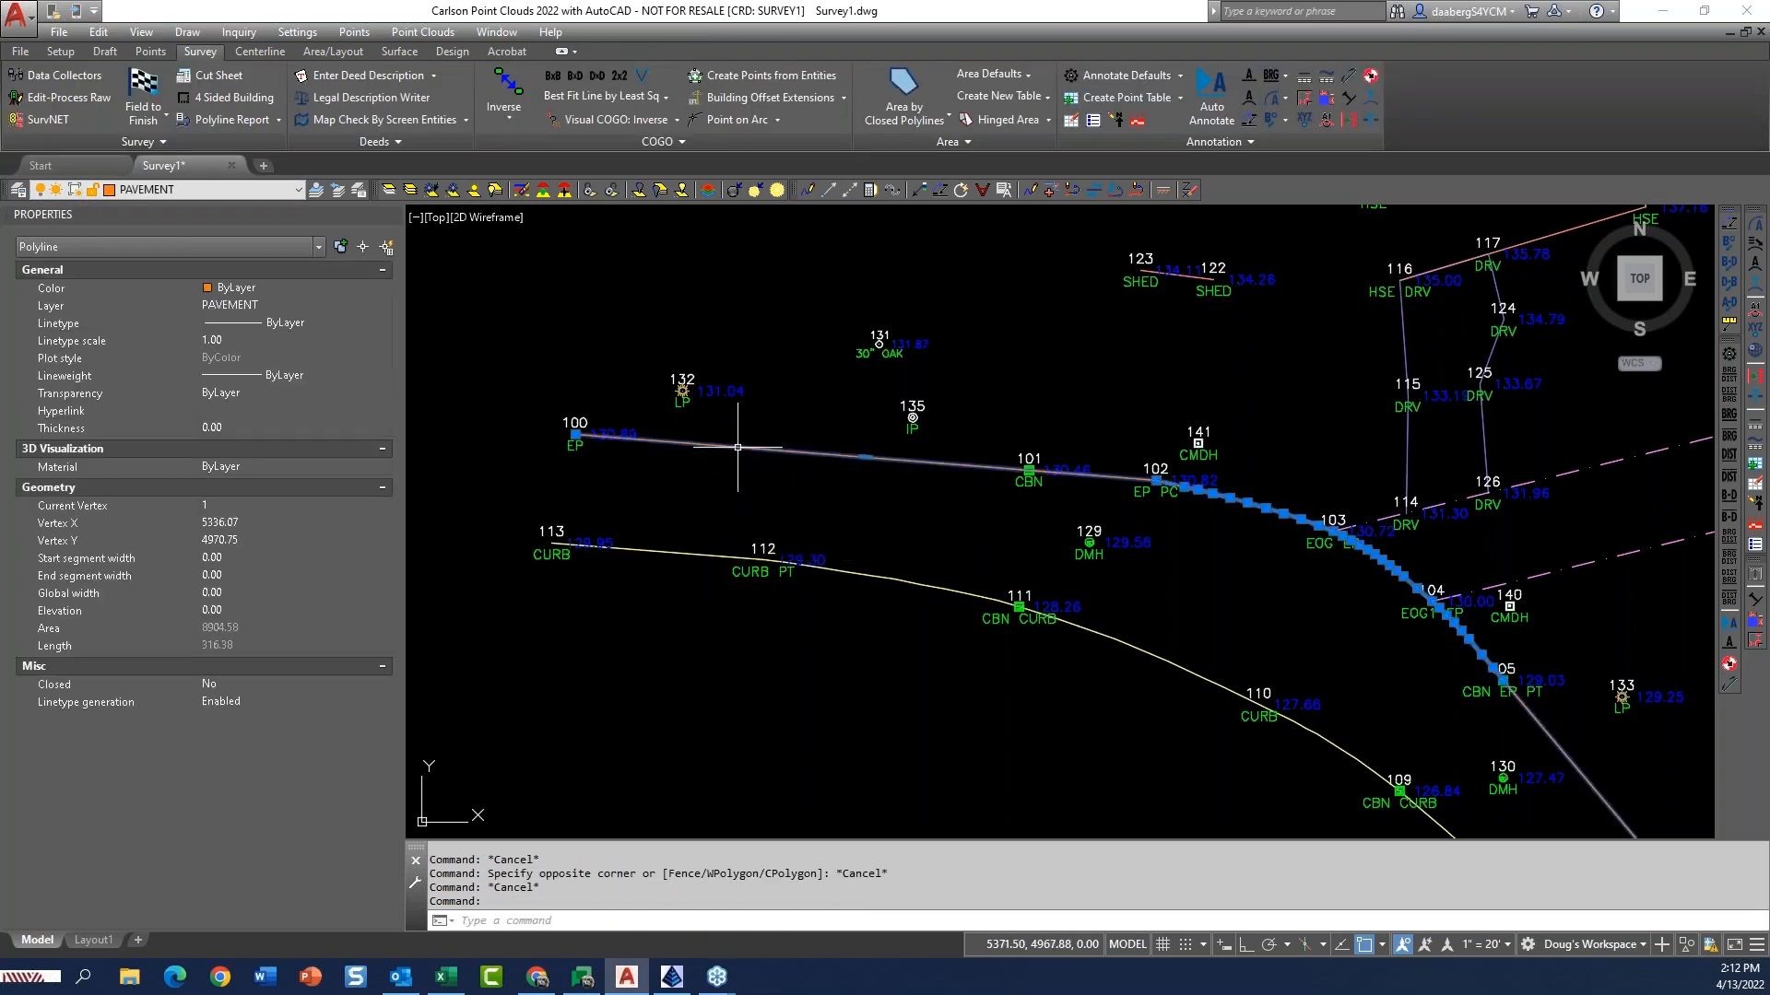
key(Escape)
key(Escape)
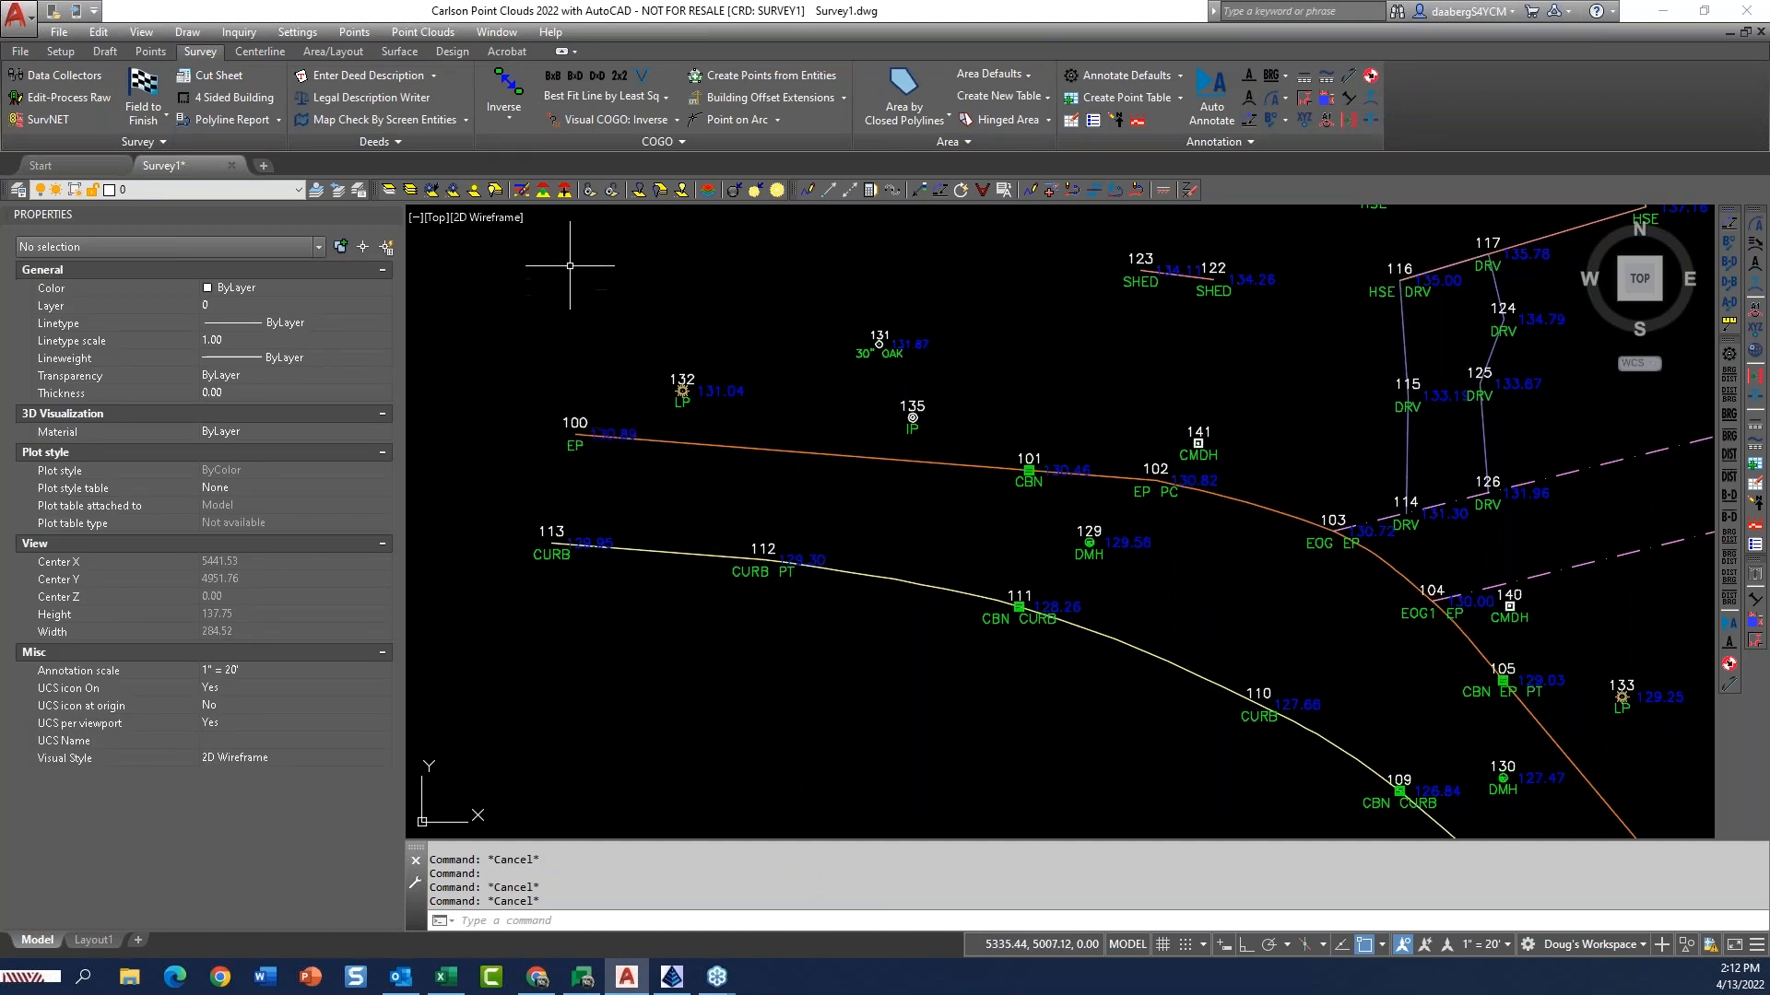
Freeze the PNTNO, PNTELEV and PNTDESC layers by picking the number, elevation and description of point 100
click(433, 190)
click(576, 422)
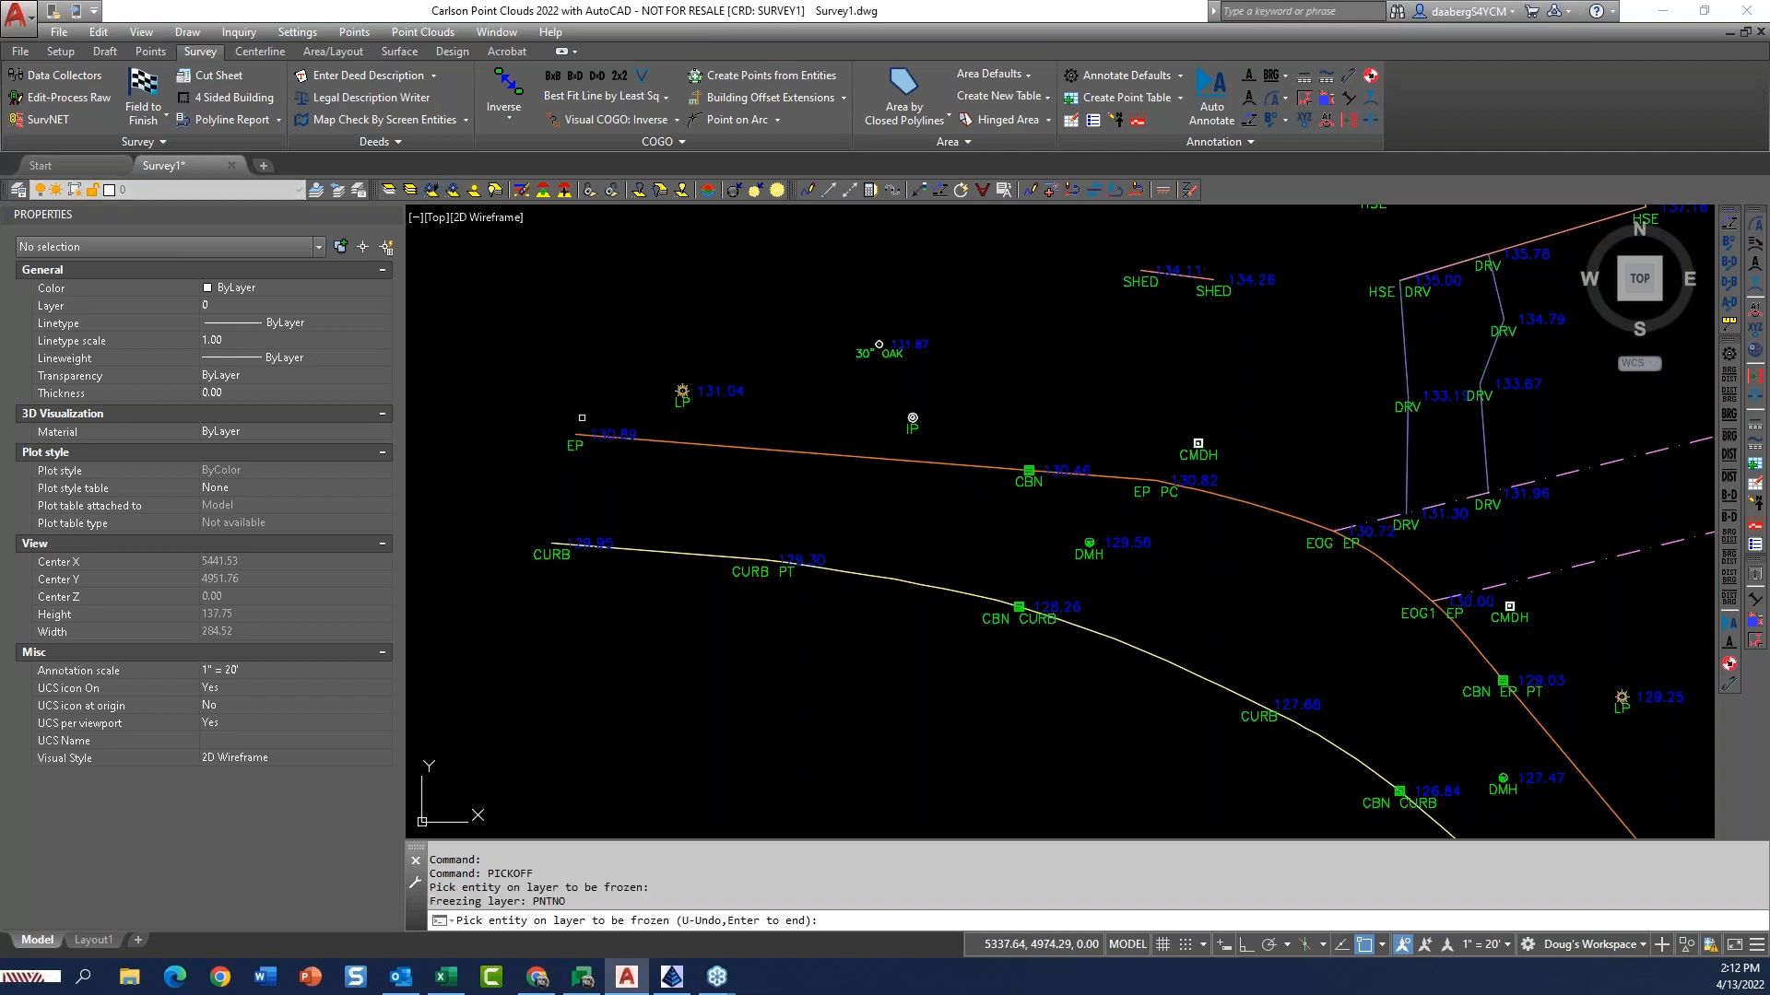
click(606, 431)
click(574, 445)
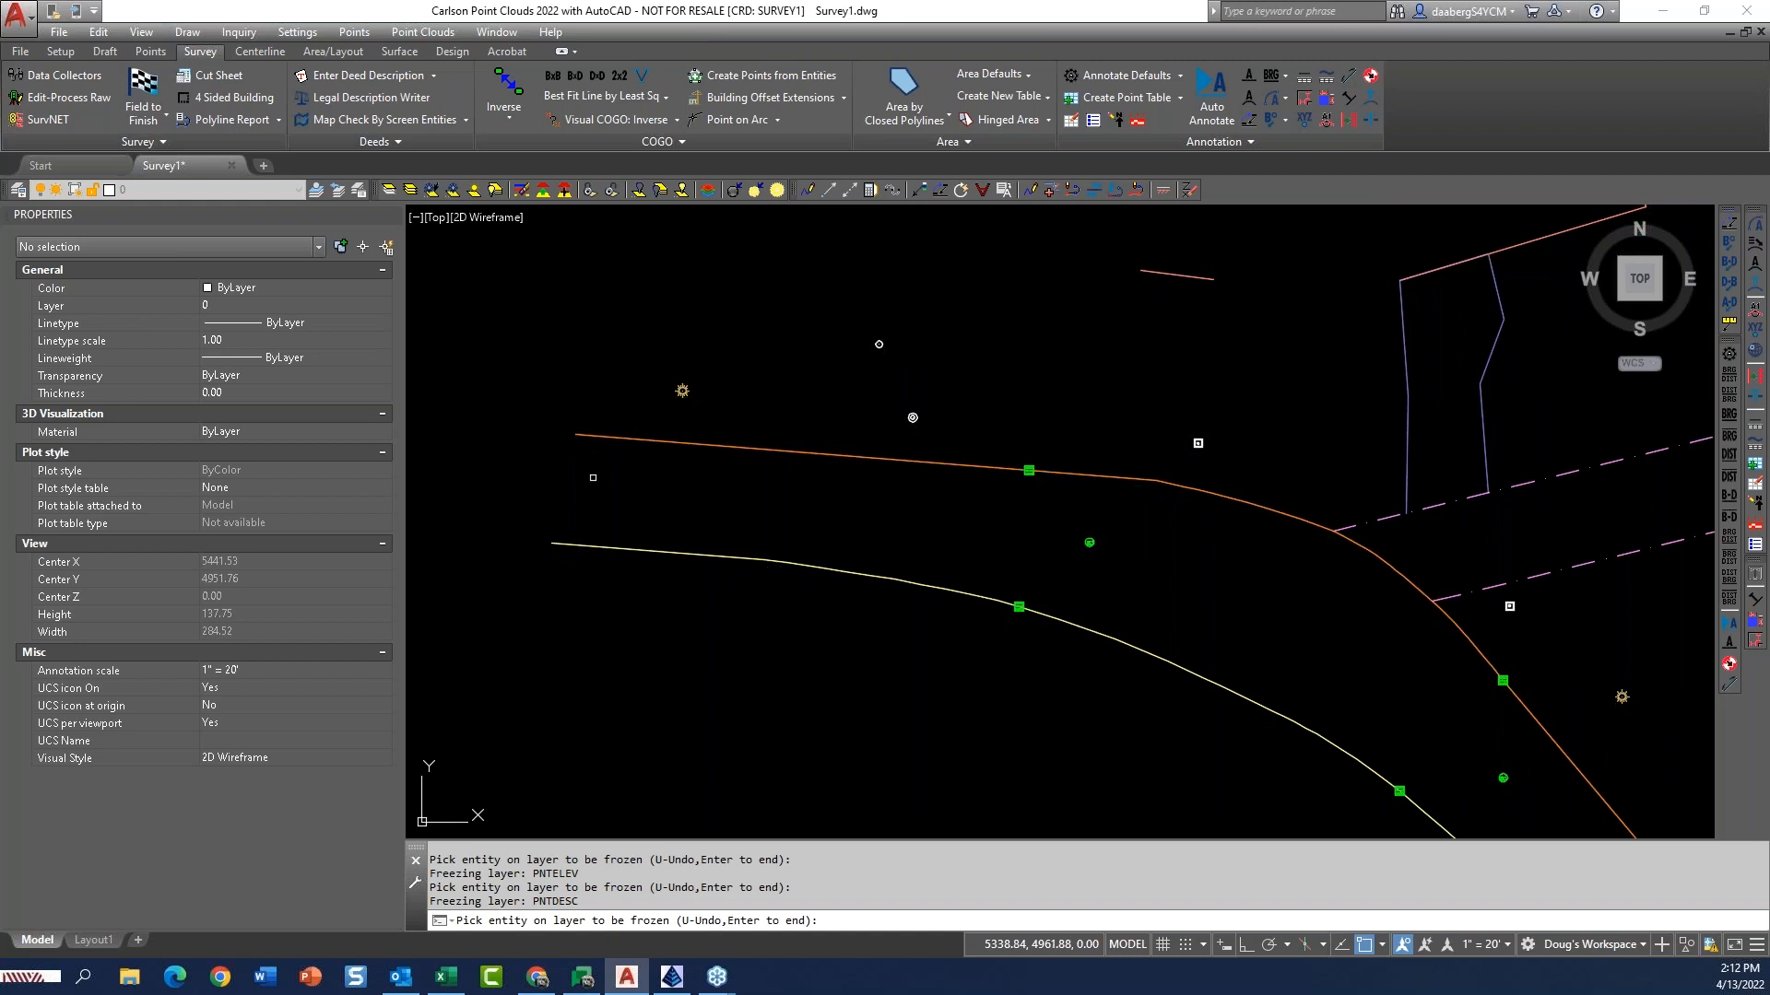
key(Return)
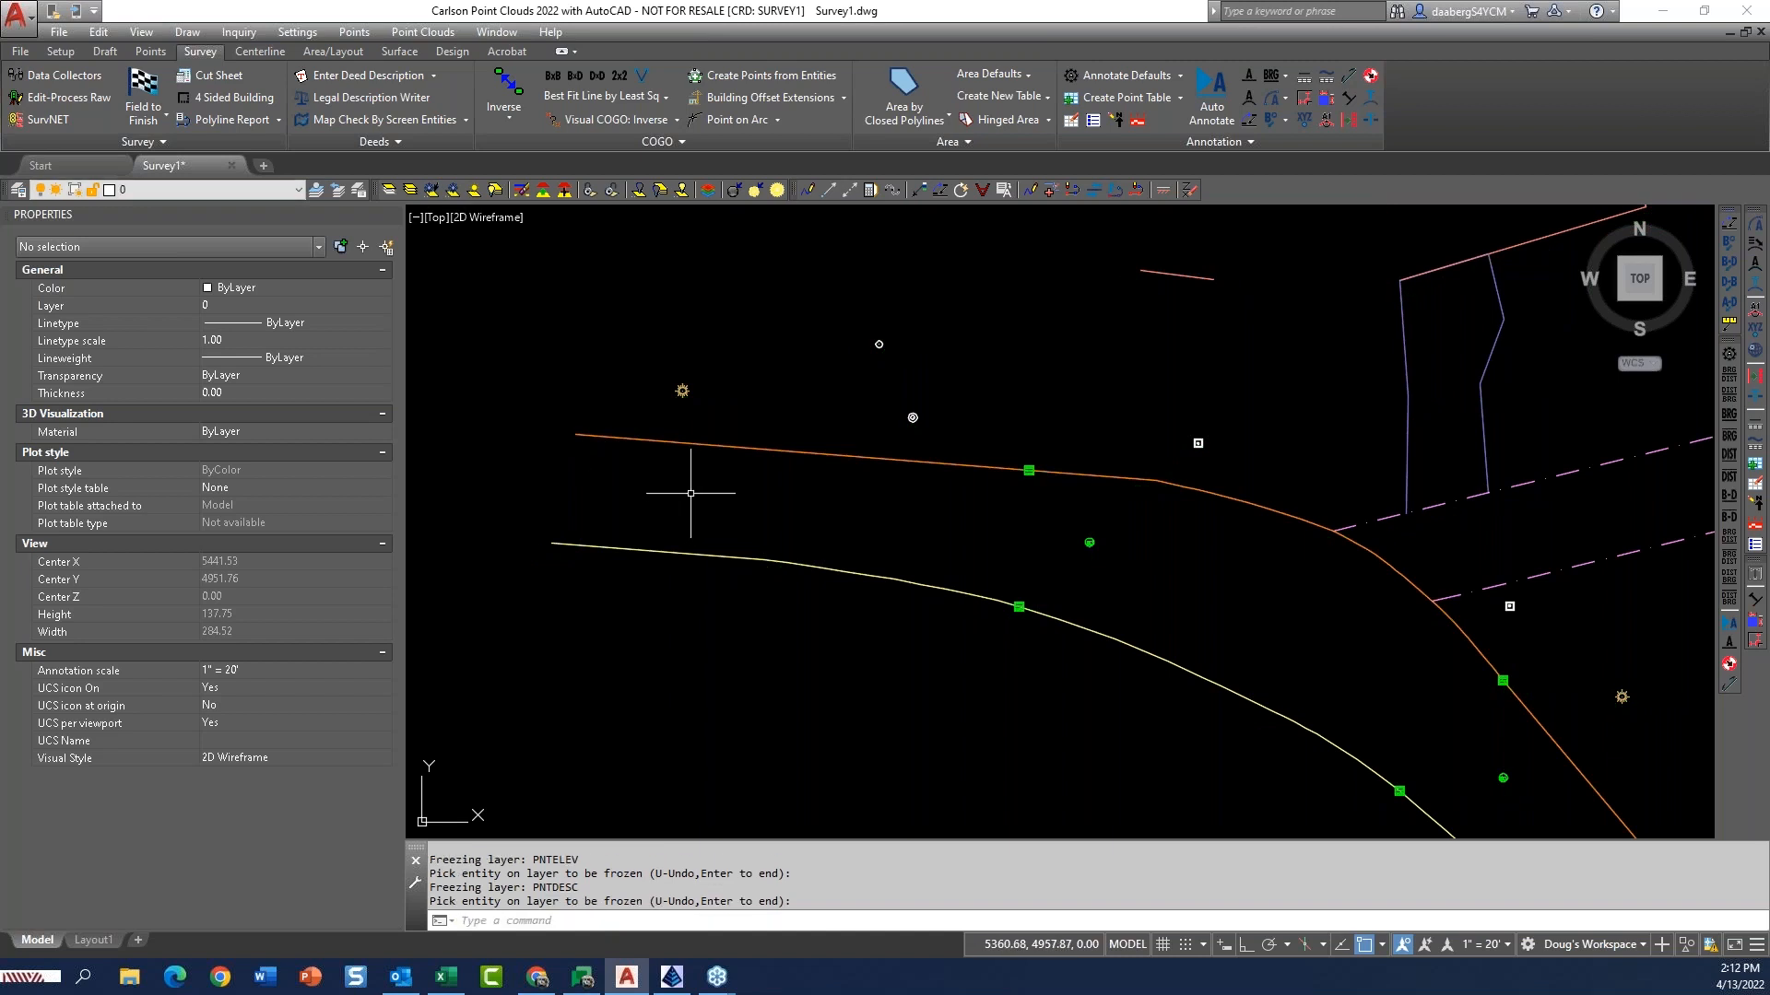
Thaw the PNTDESC, PNTELEV and PNTNO layers in the layer manager and close it
mouse_move(1245, 572)
middle_down()
mouse_move(832, 468)
mouse_move(1081, 536)
middle_up()
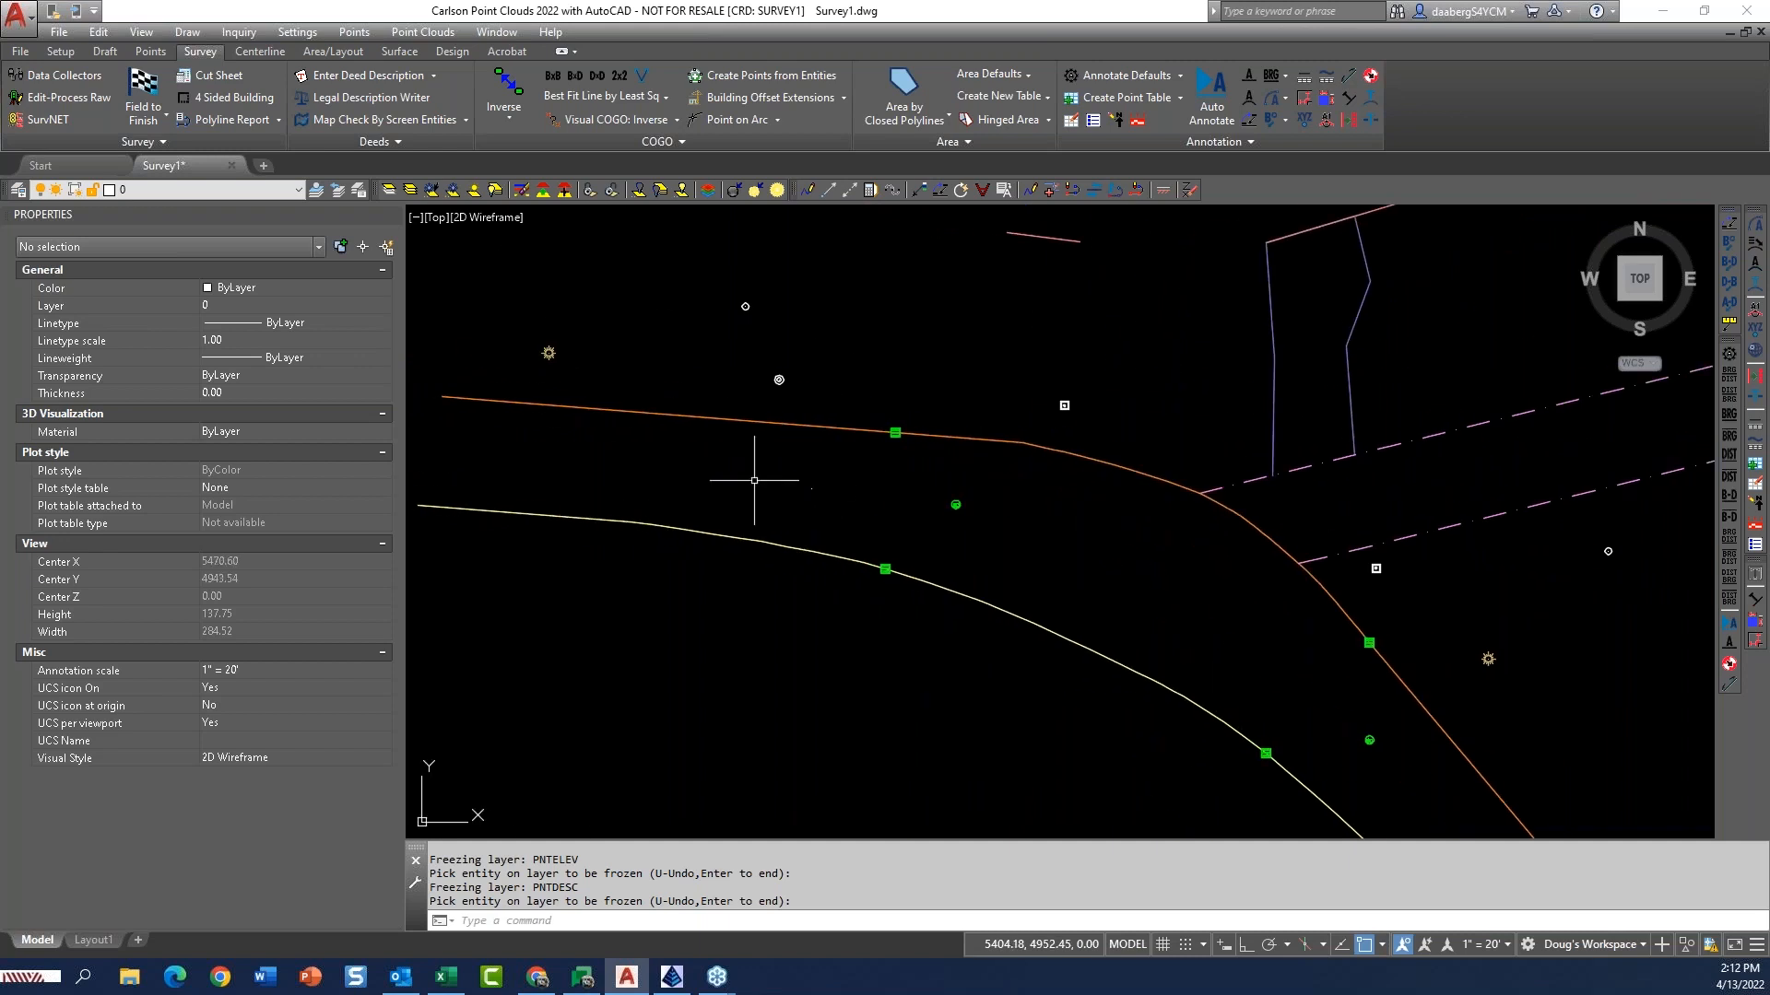
text(la)
key(Return)
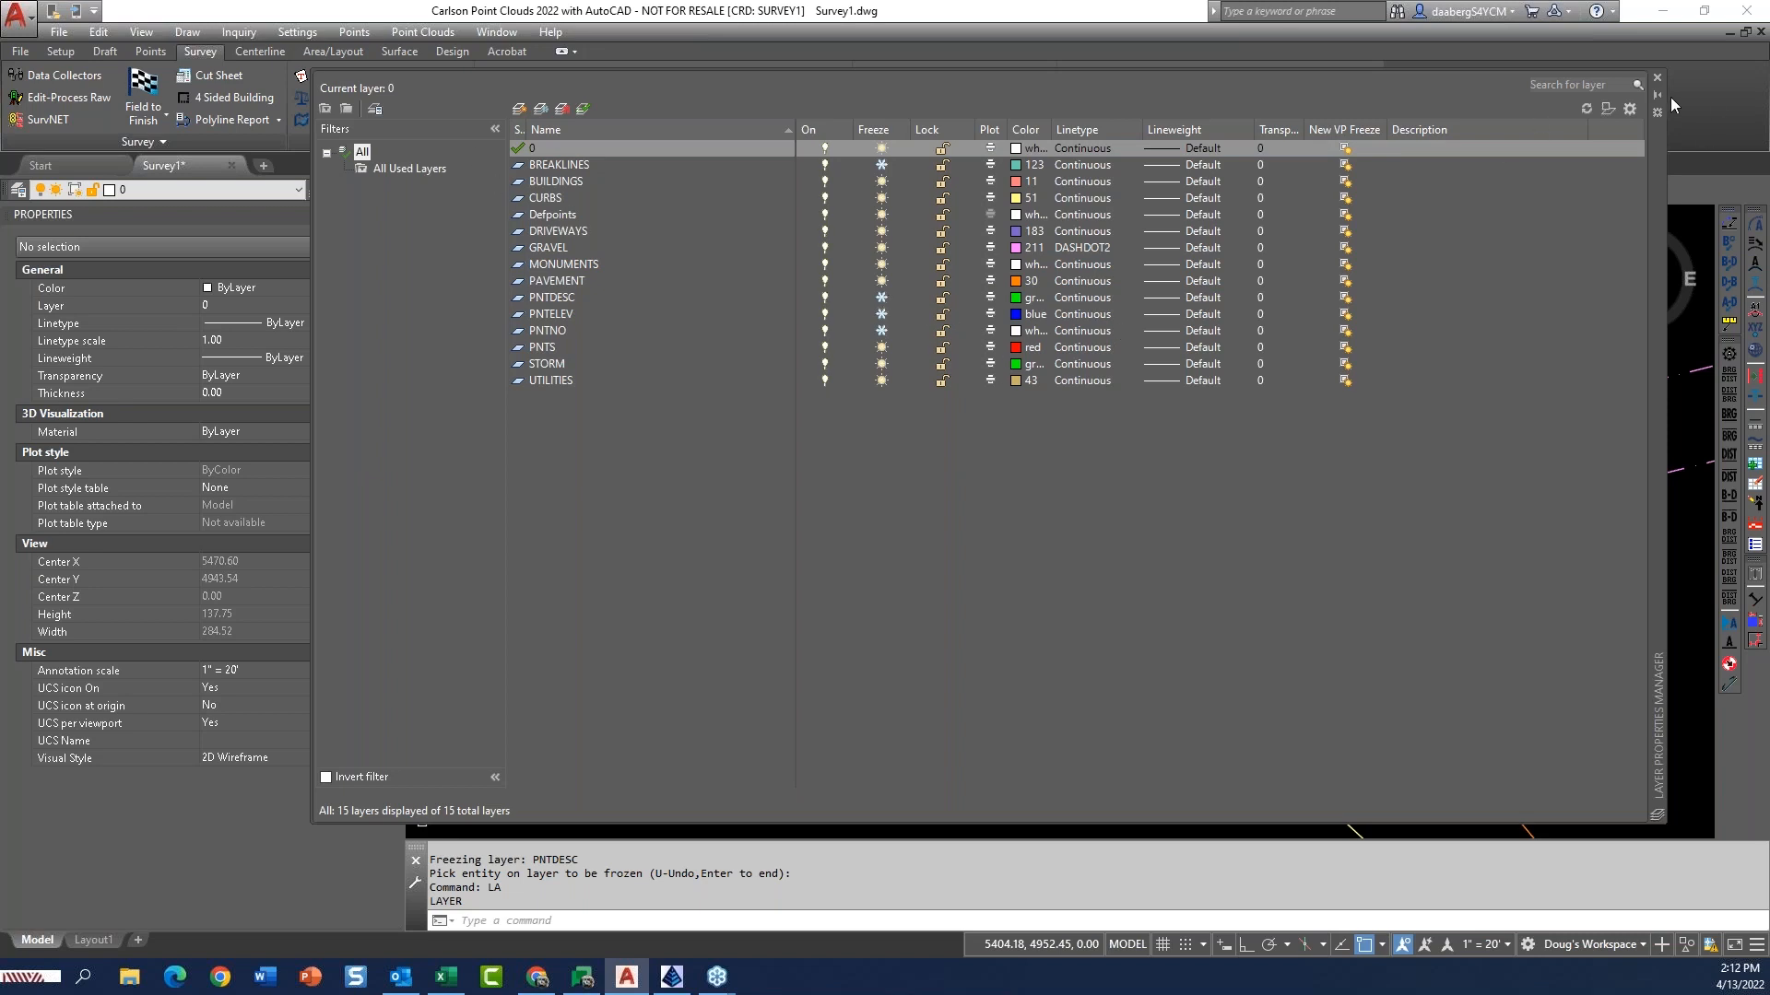
click(881, 297)
click(881, 313)
click(882, 330)
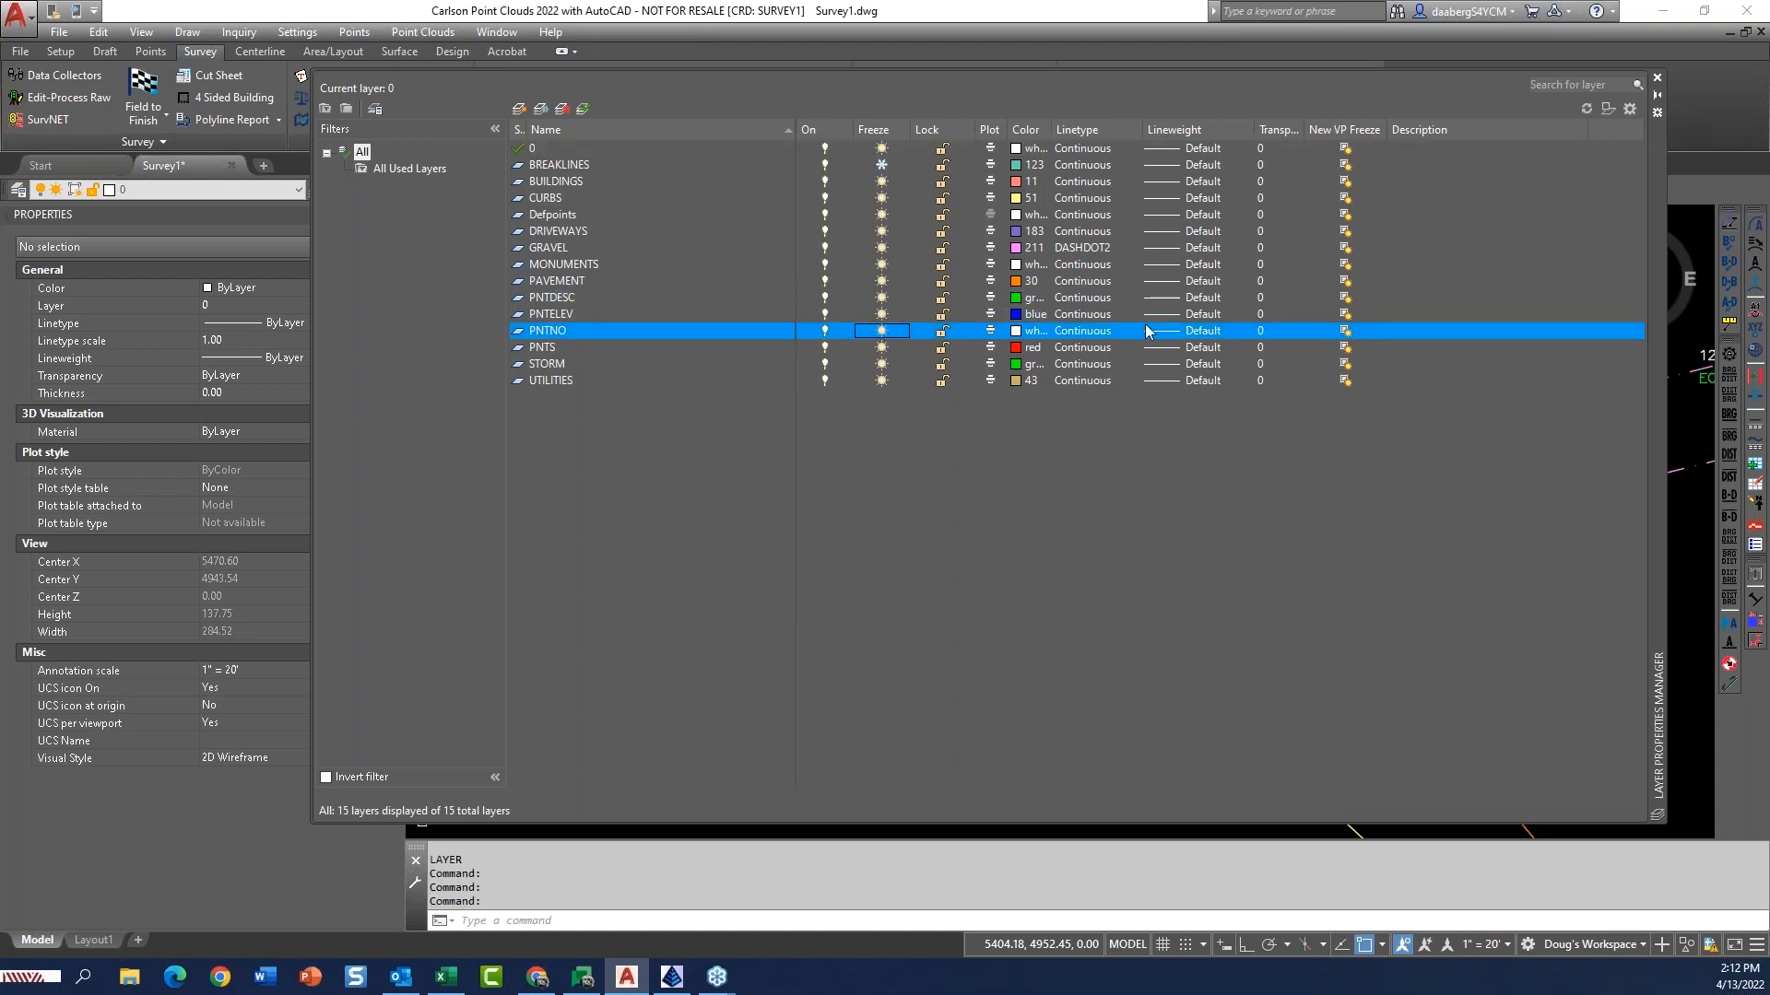
click(1657, 79)
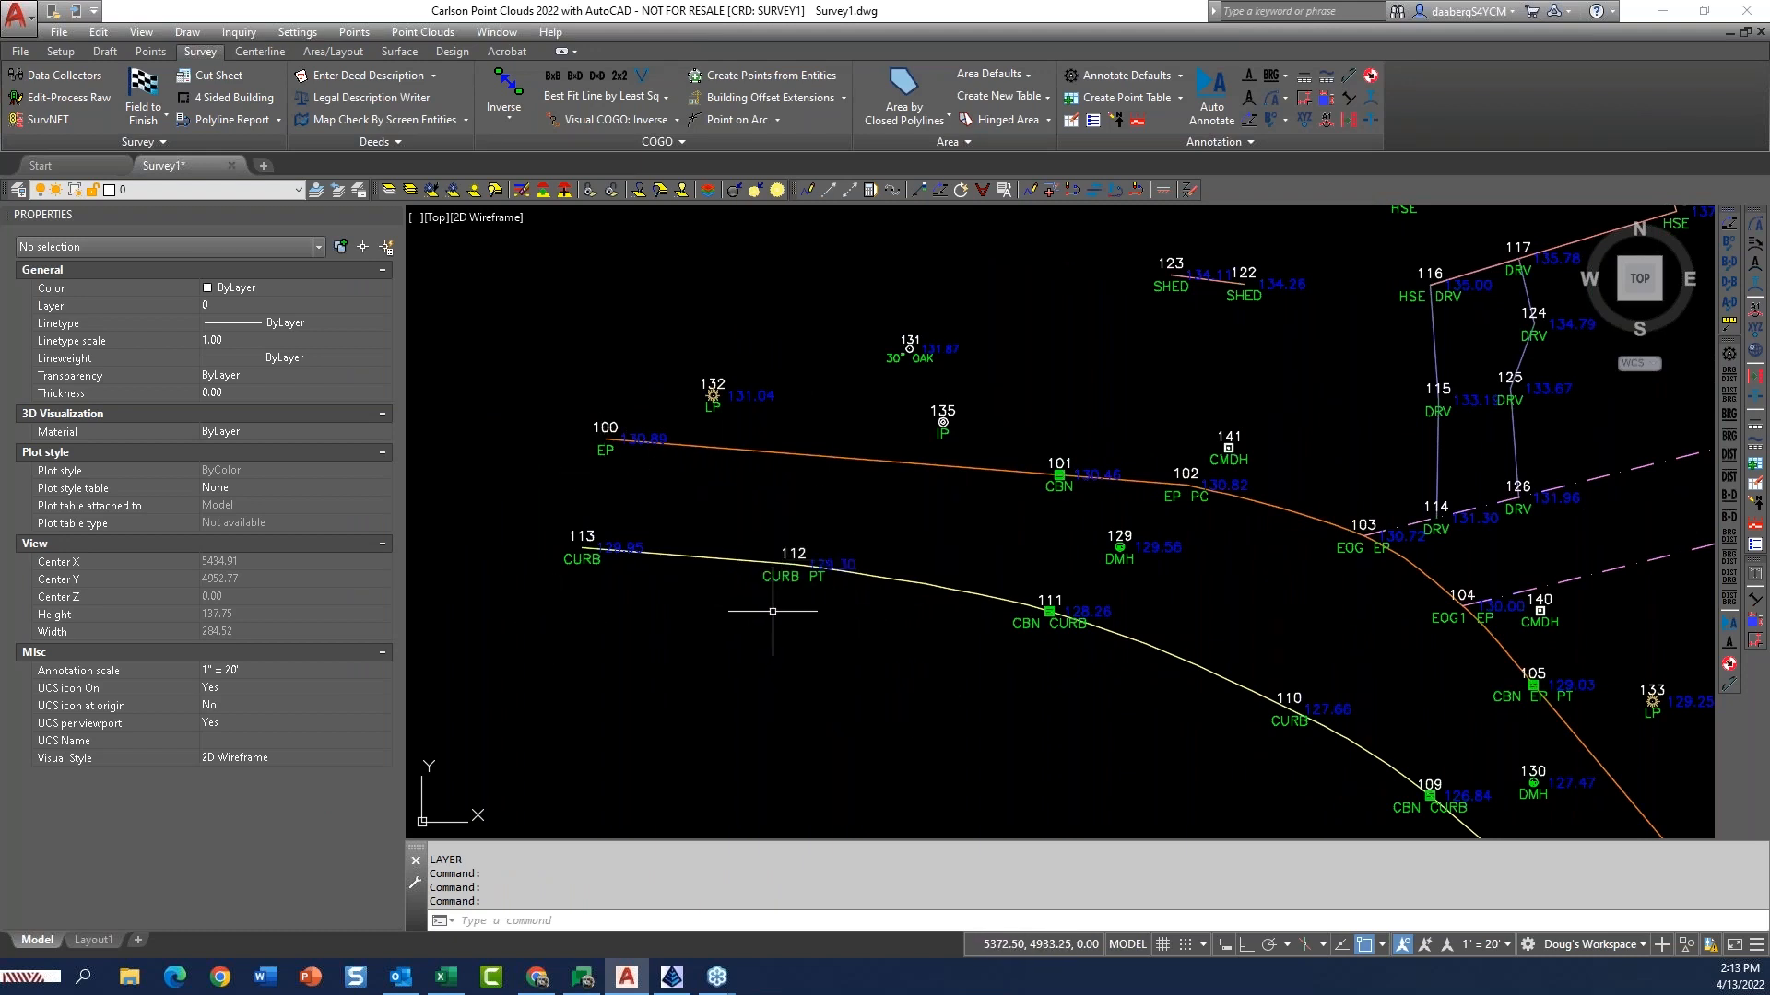
Reopen Field to Finish and turn on a distinct point layer for the DRV driveway code
click(144, 90)
click(777, 638)
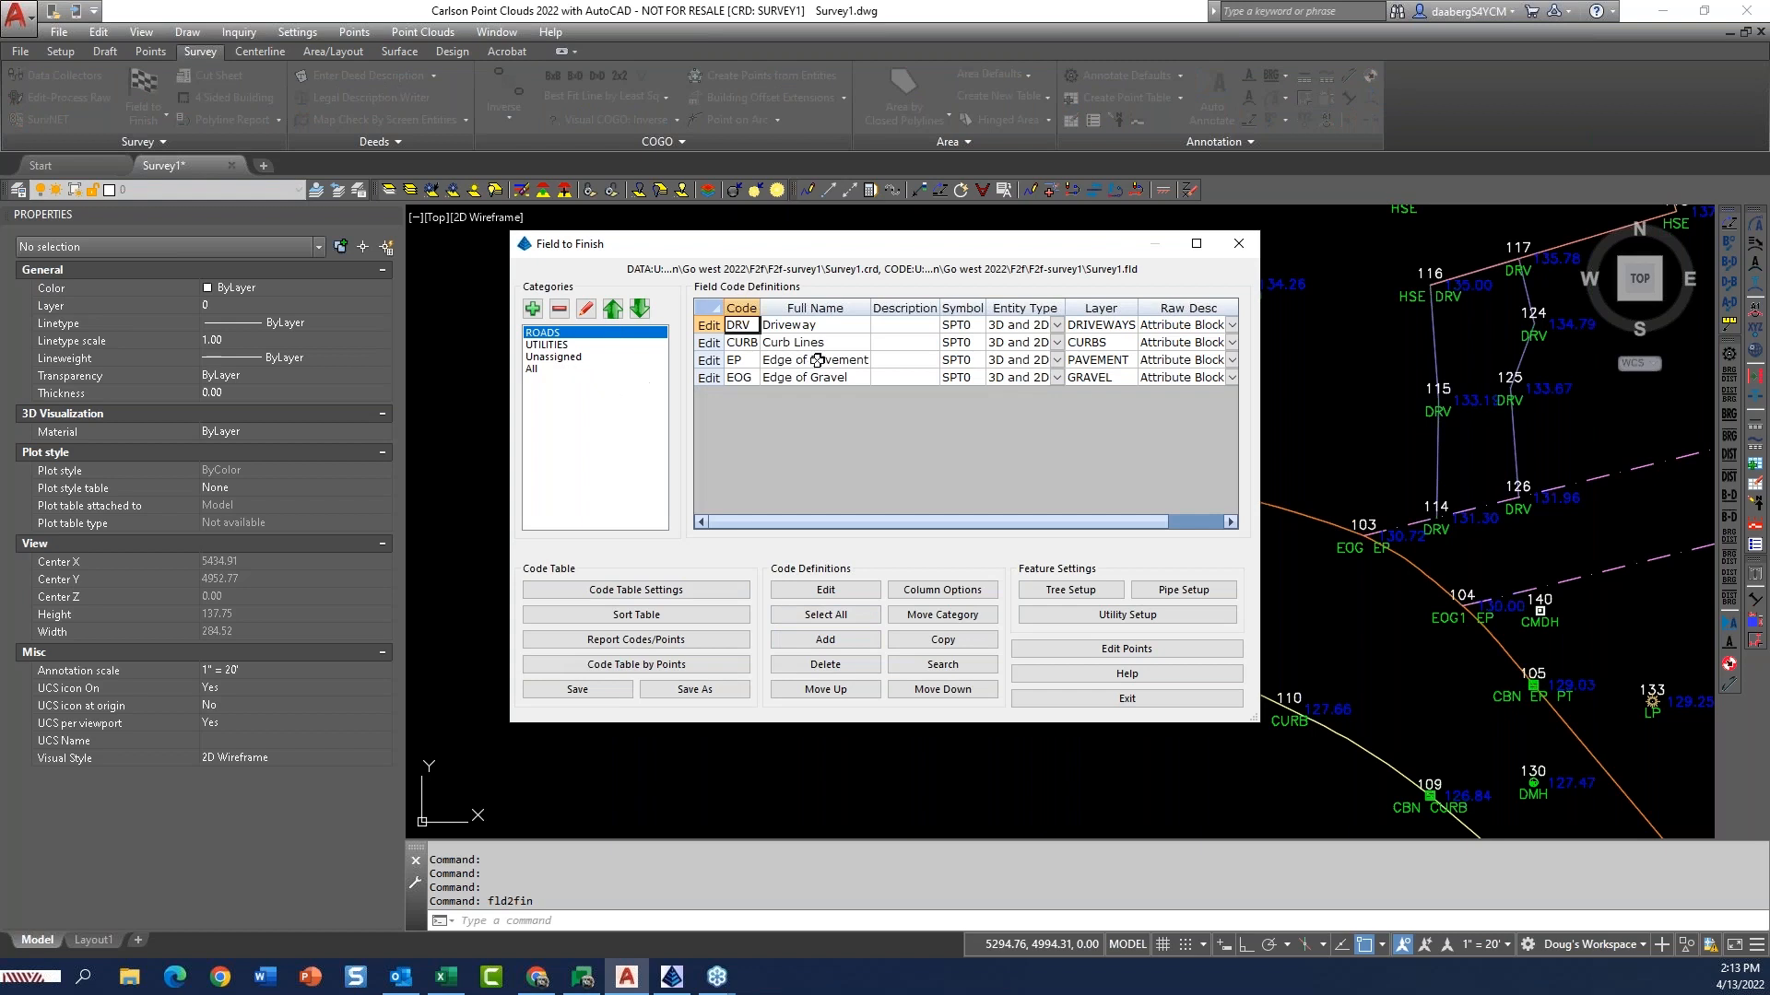
click(707, 324)
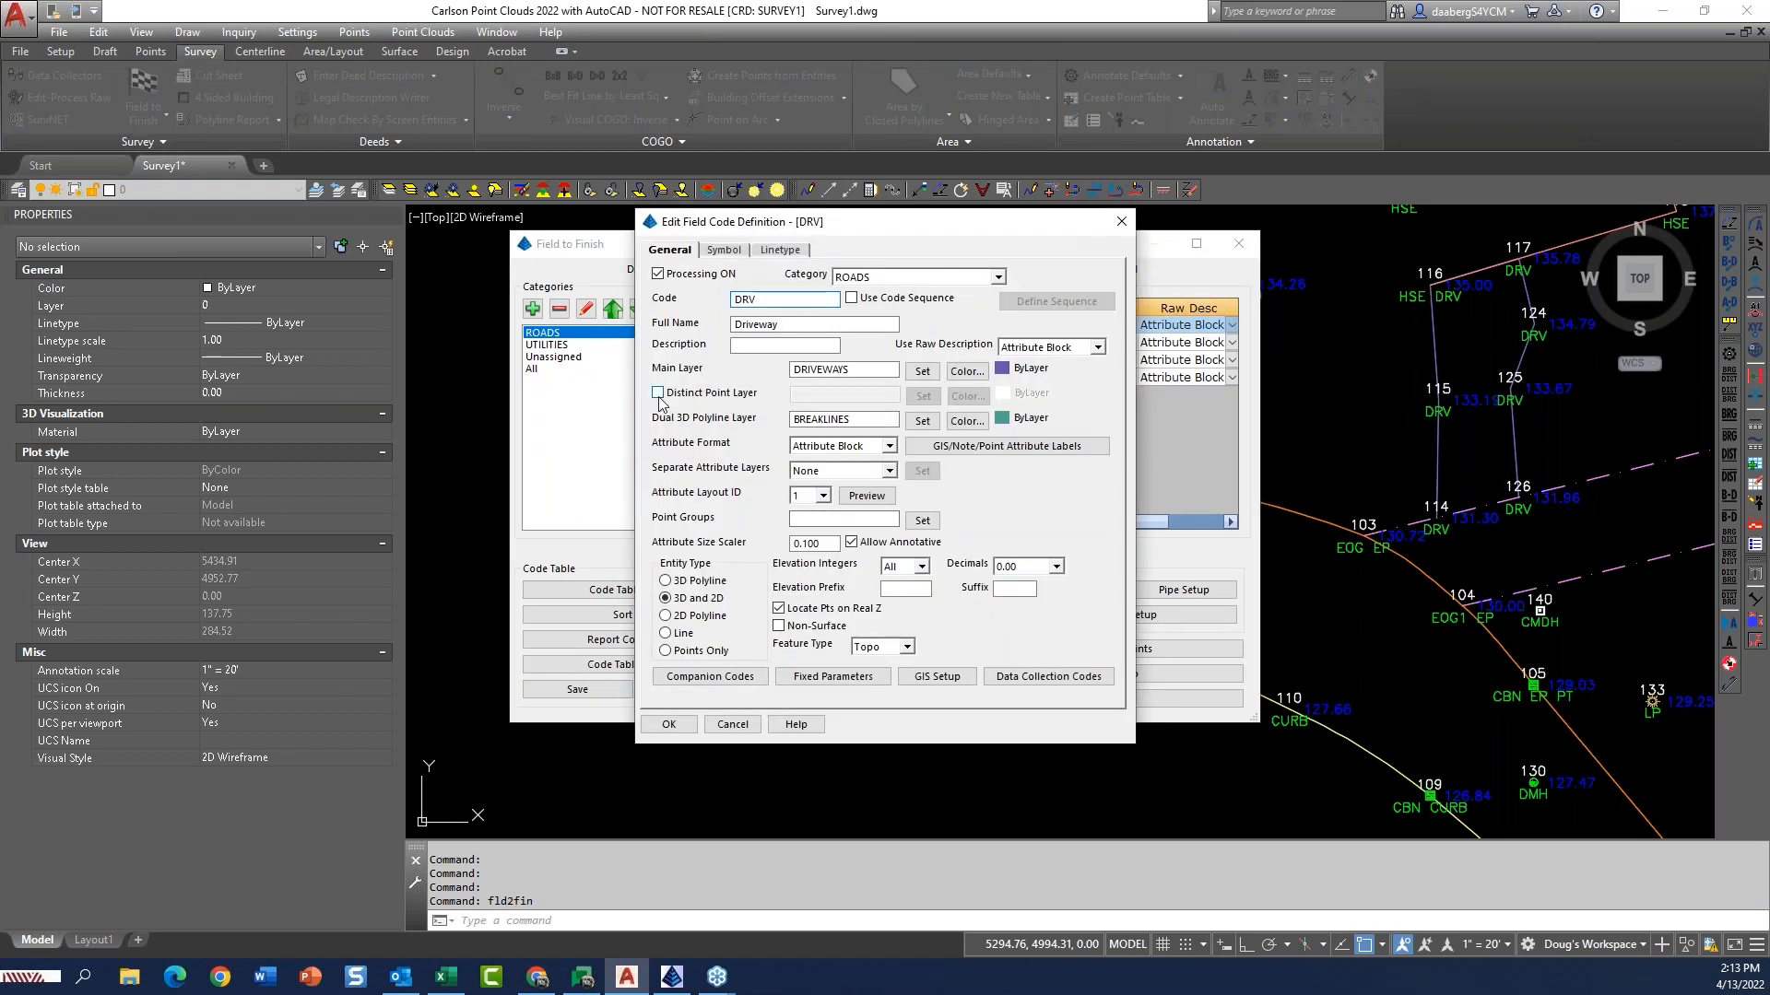
click(658, 394)
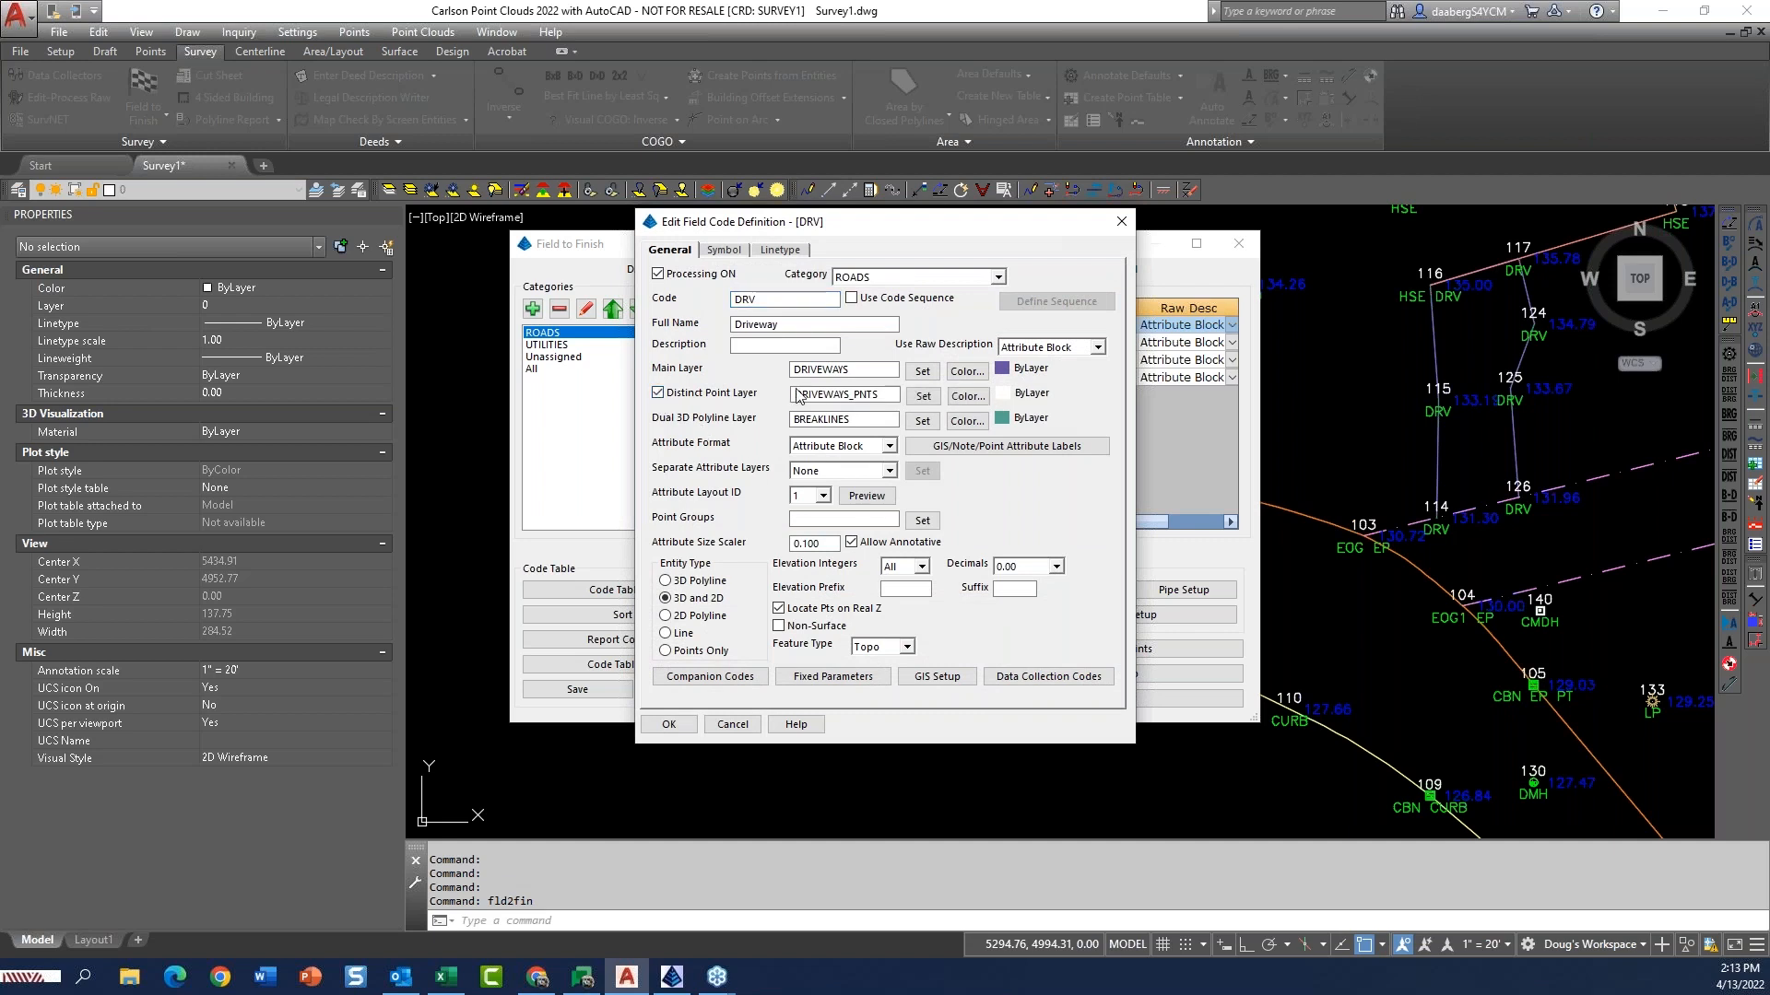
drag(909, 222, 876, 211)
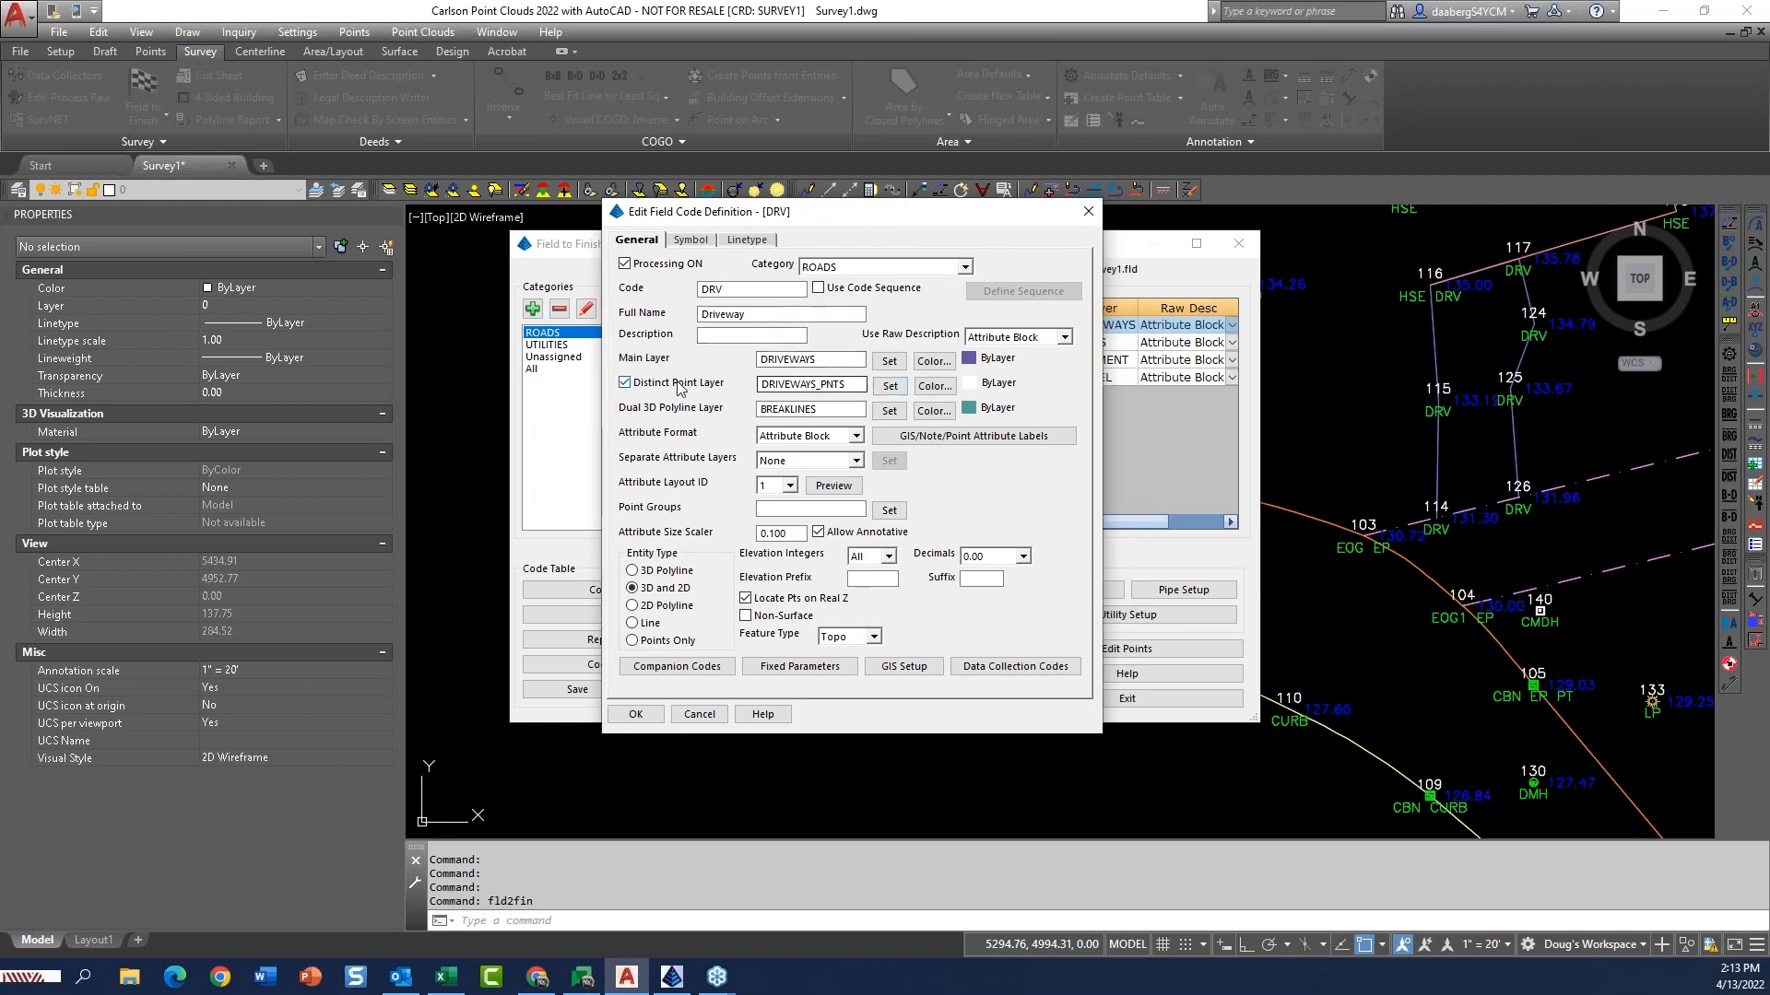
Set the DRV code's distinct point layer to PNTS and its attribute size scaler to 0.02, and accept the definition
click(891, 388)
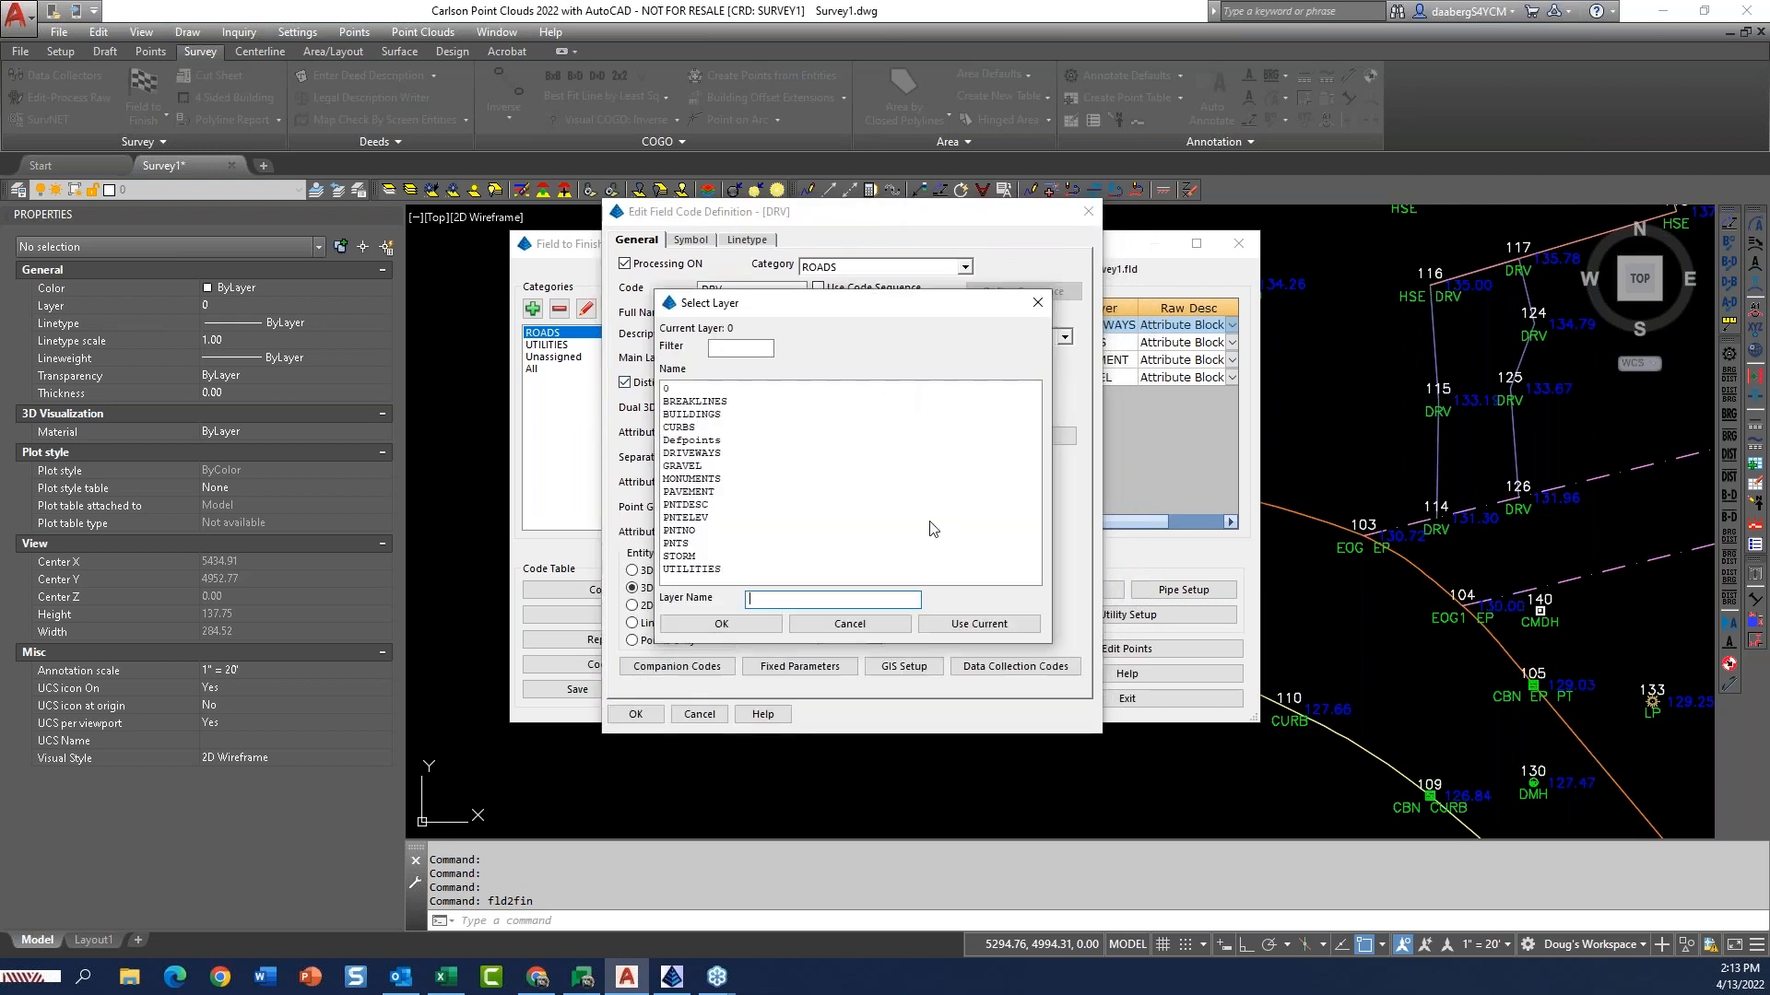
click(676, 544)
click(703, 623)
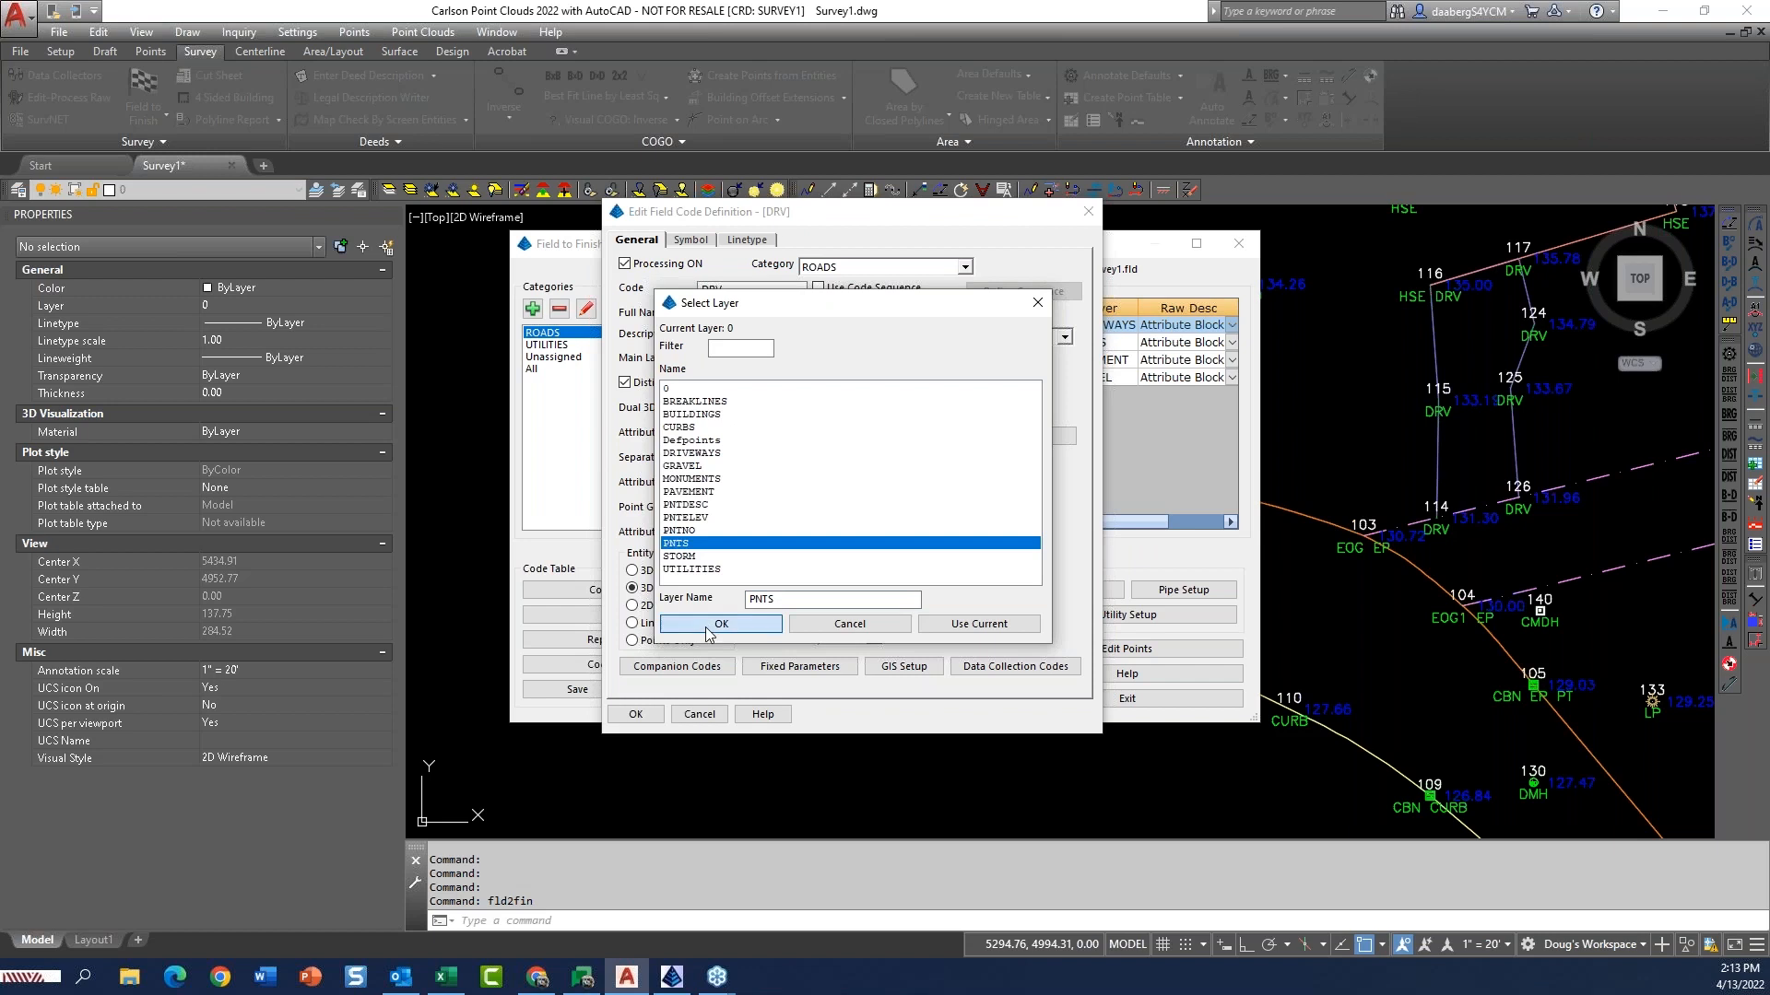
click(804, 388)
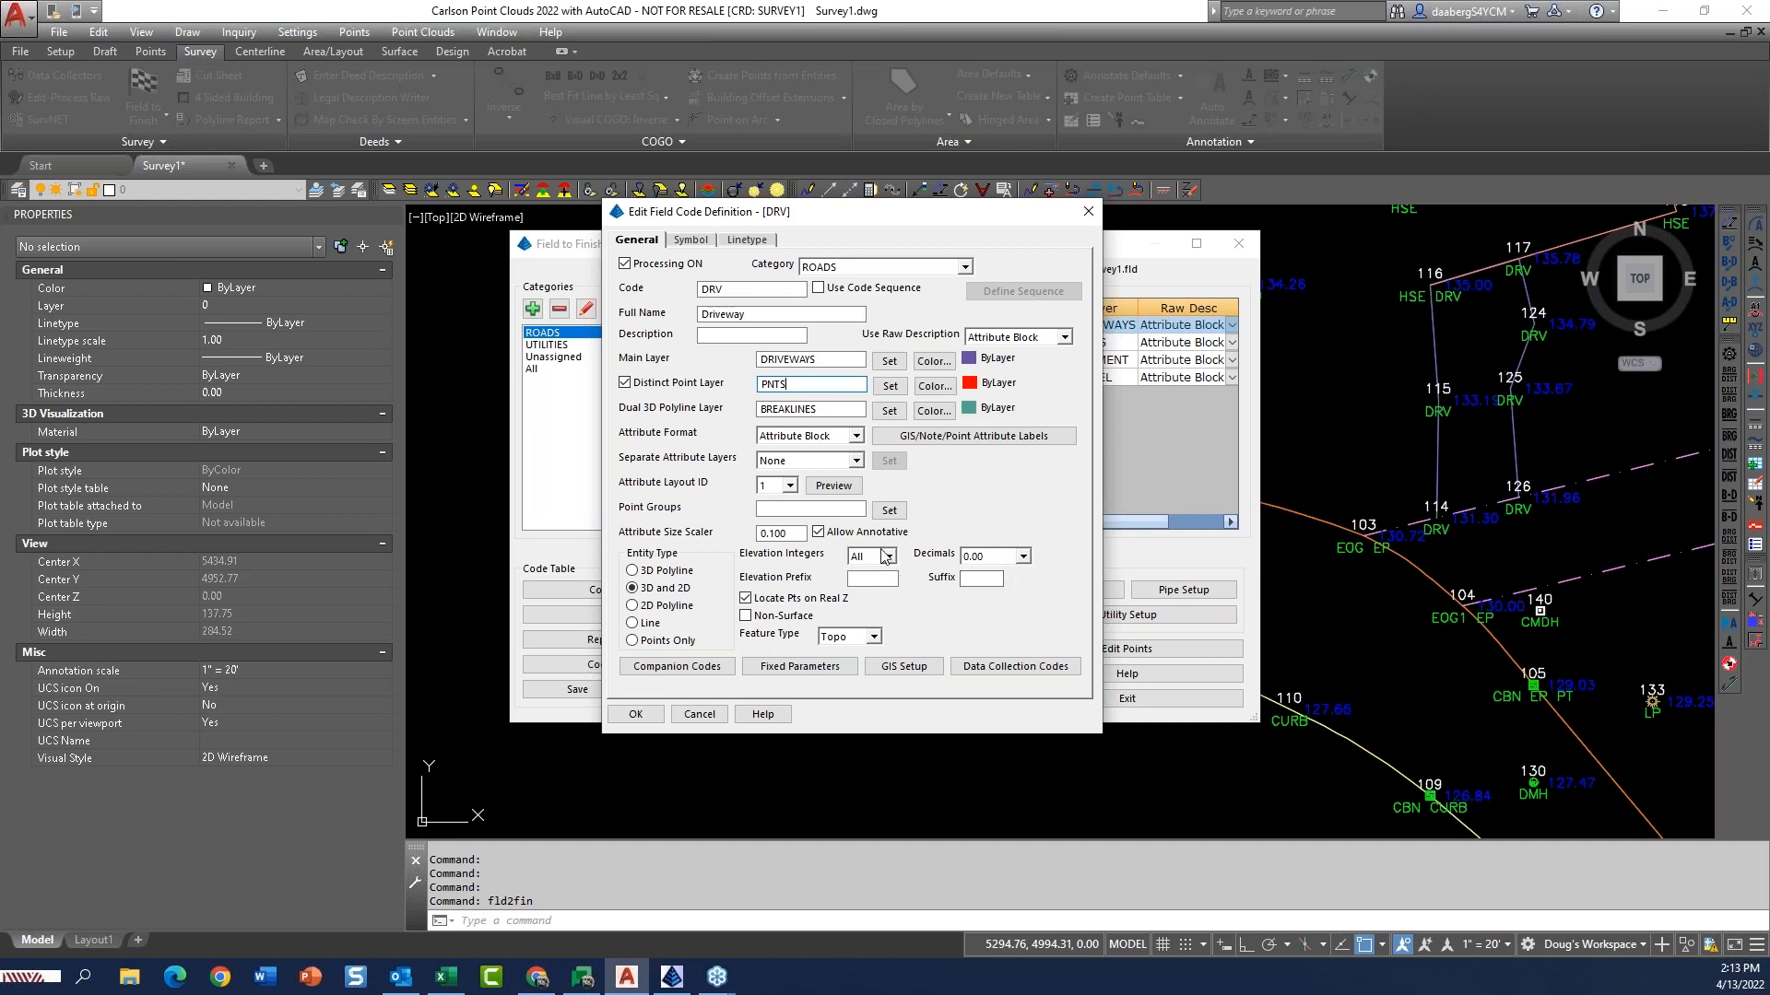
click(789, 535)
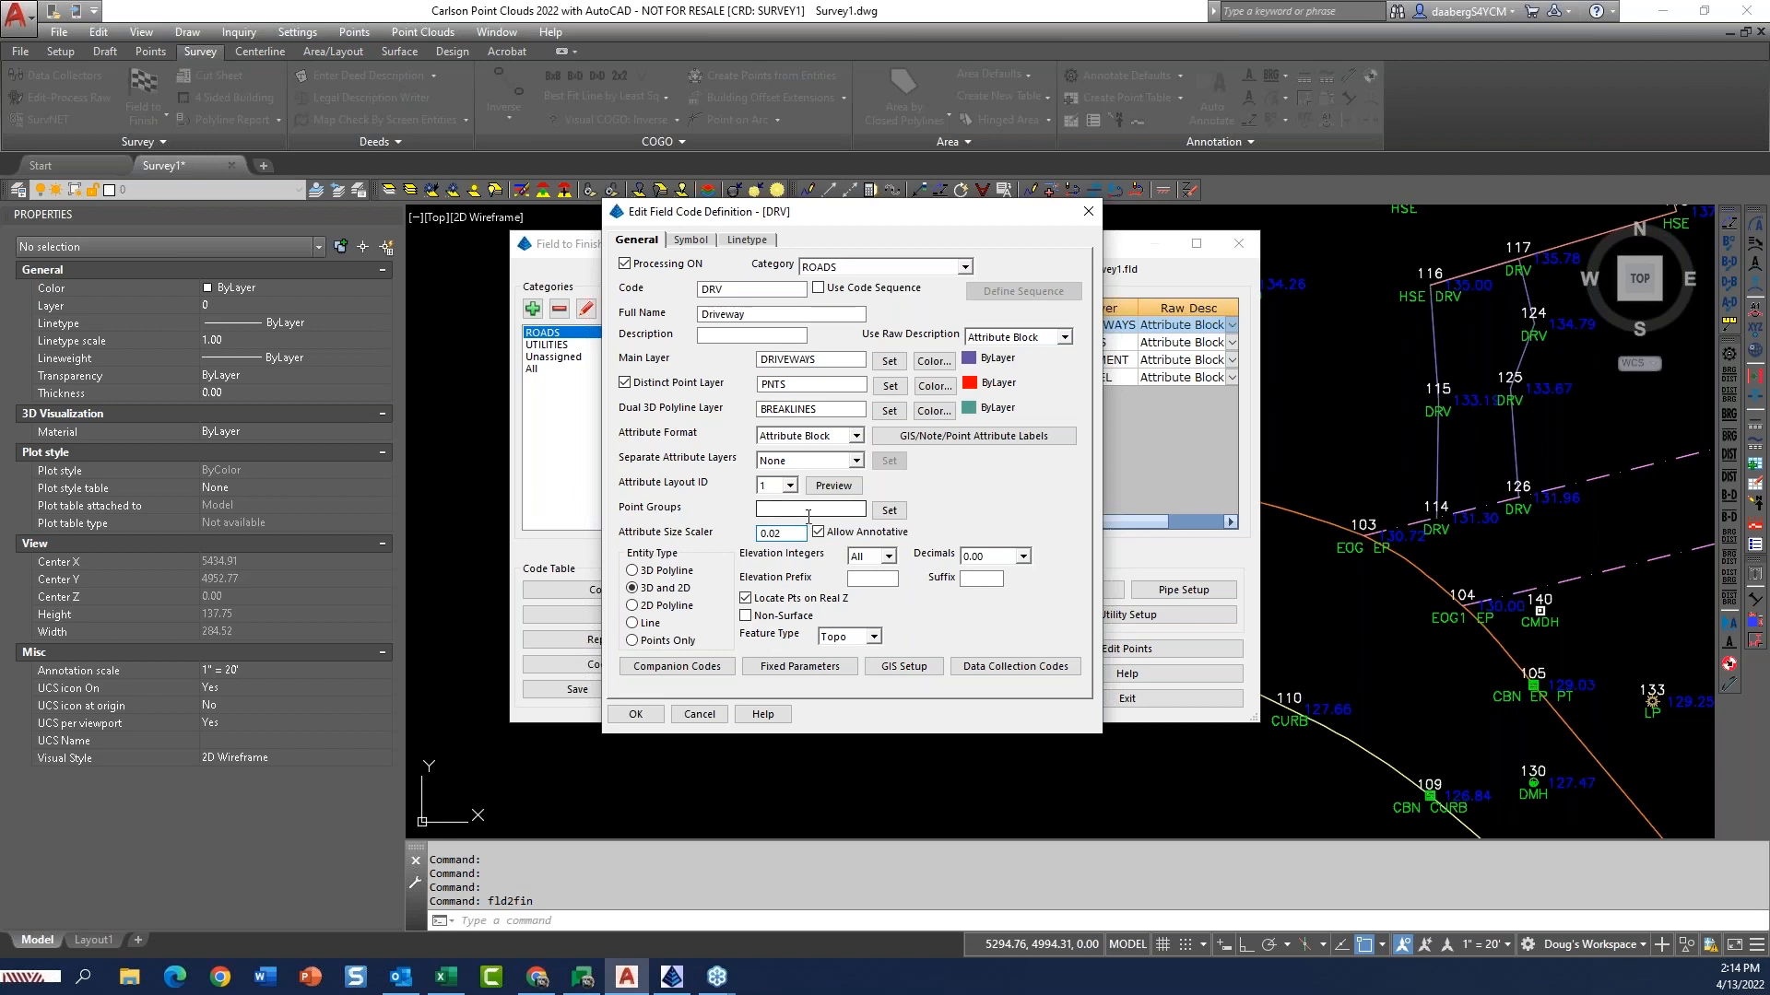
click(656, 719)
Move and widen the Field to Finish window and add the Distinct Point Layer column to the code table
drag(845, 247, 428, 161)
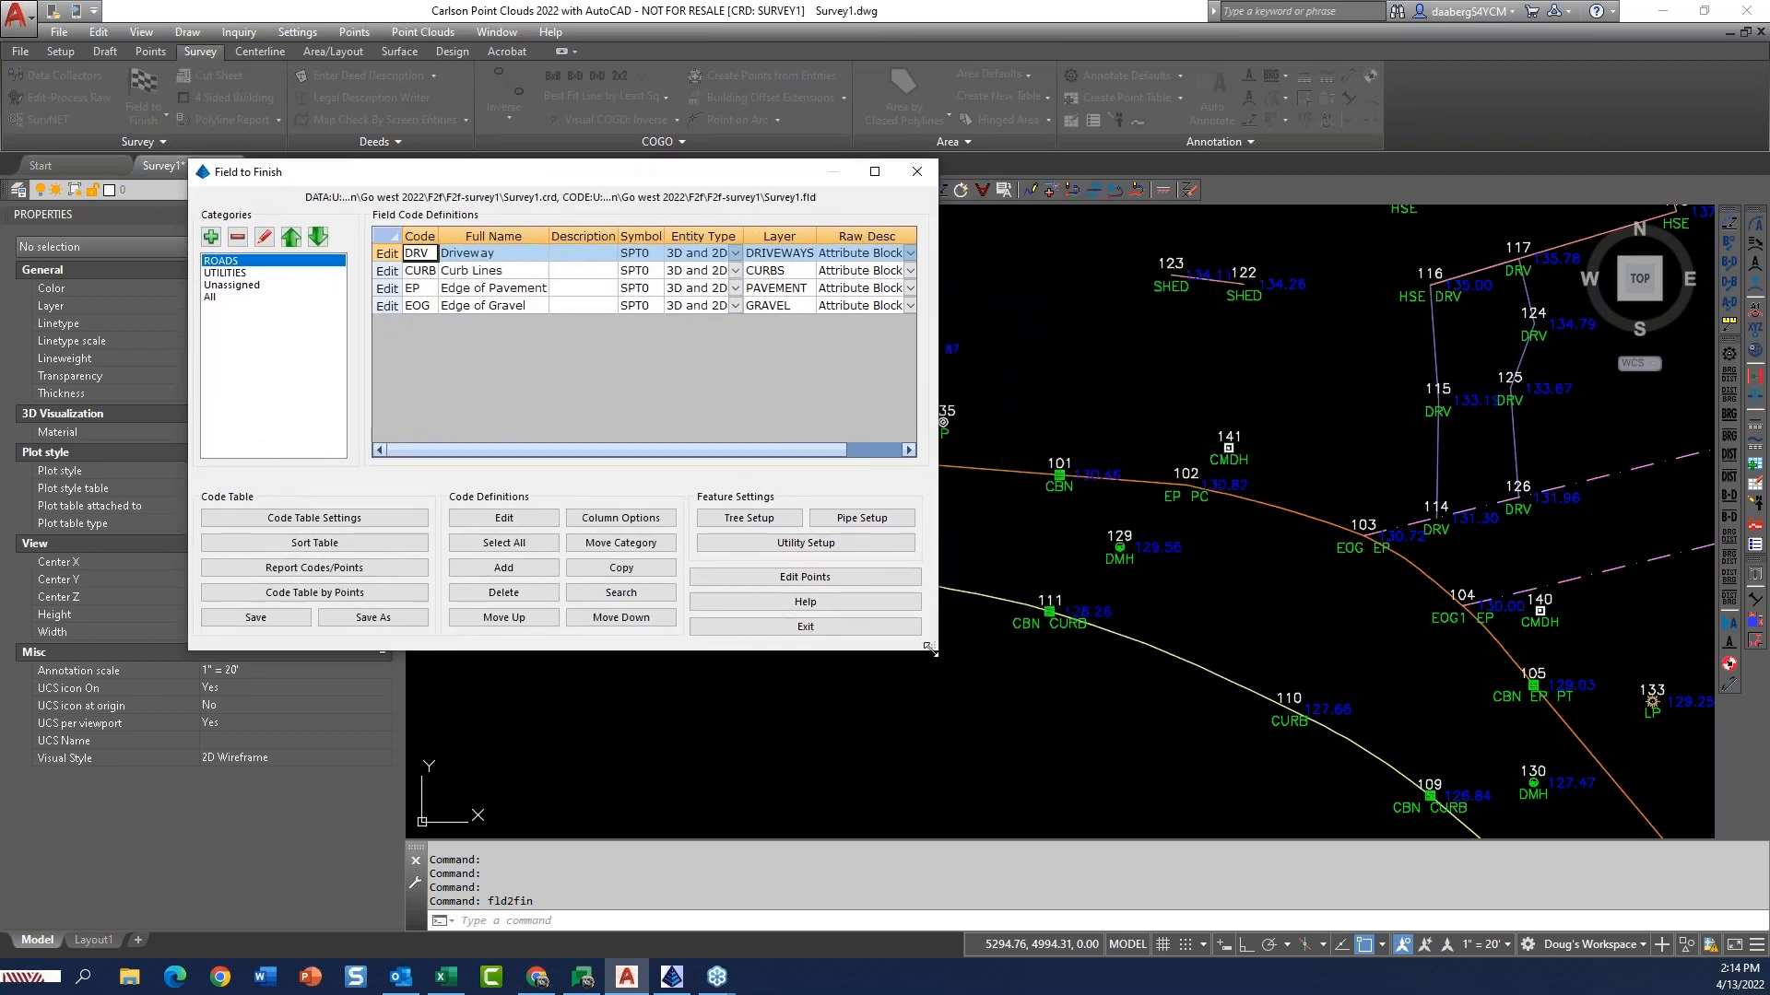
drag(993, 647, 1391, 697)
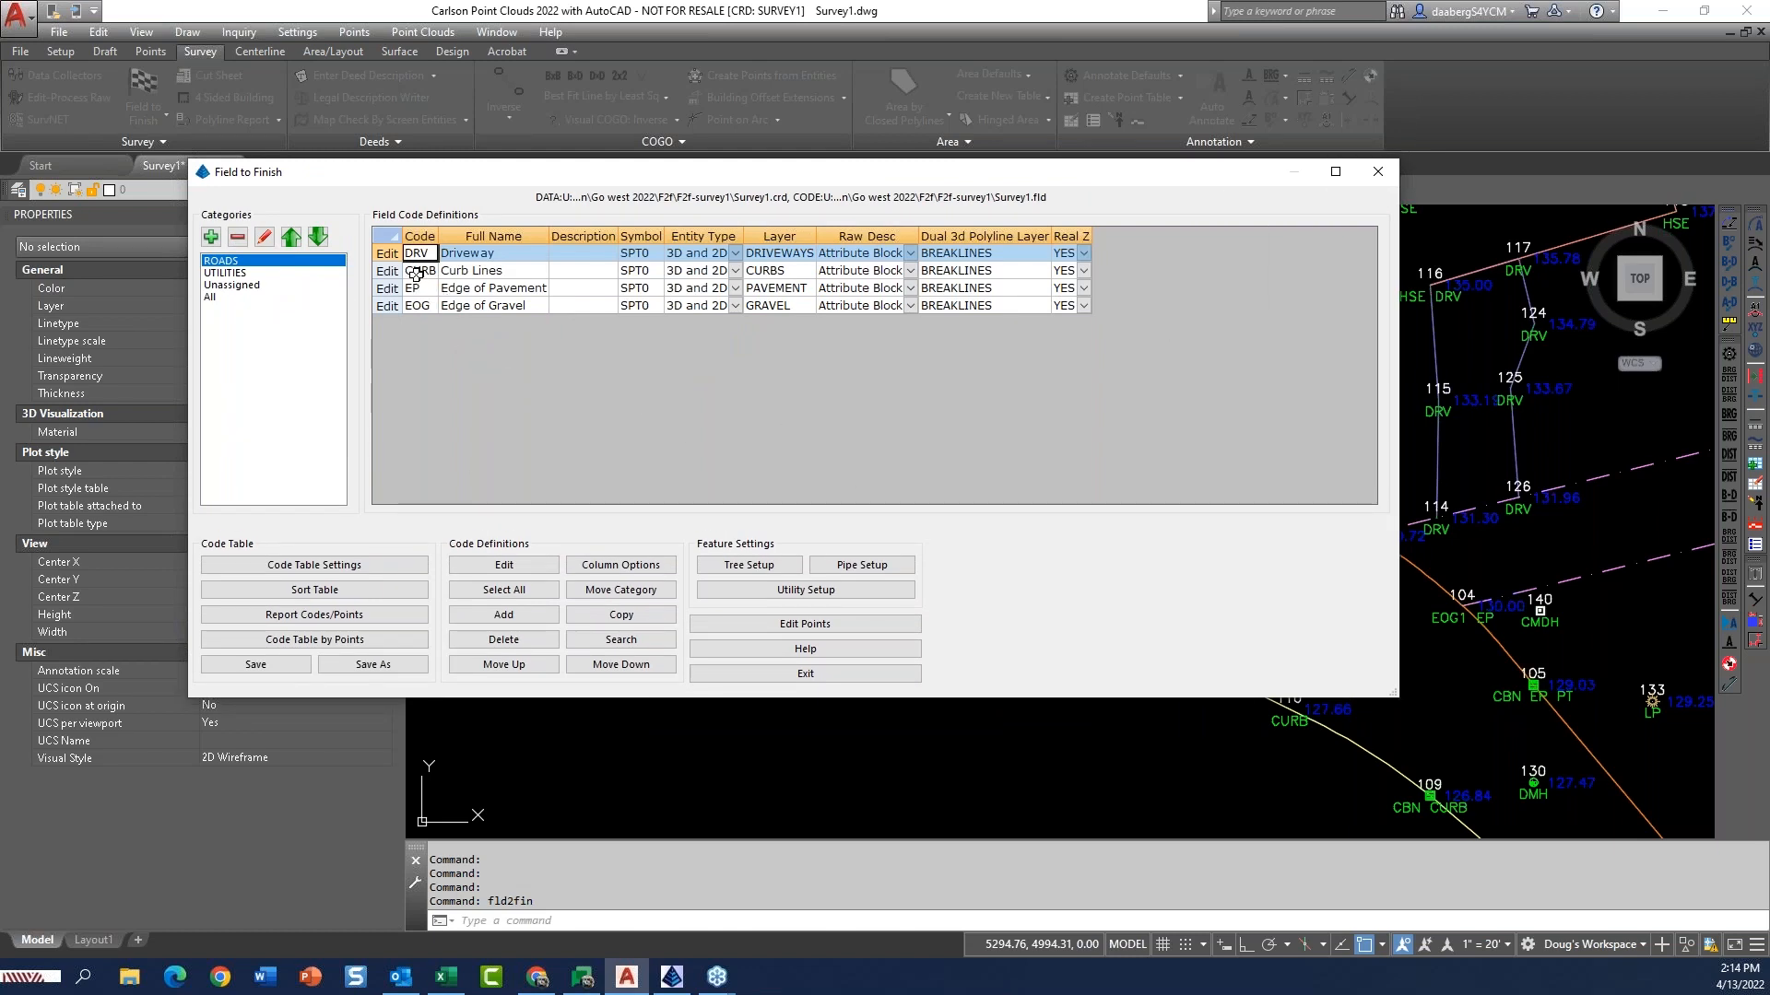
click(627, 569)
drag(841, 270, 963, 264)
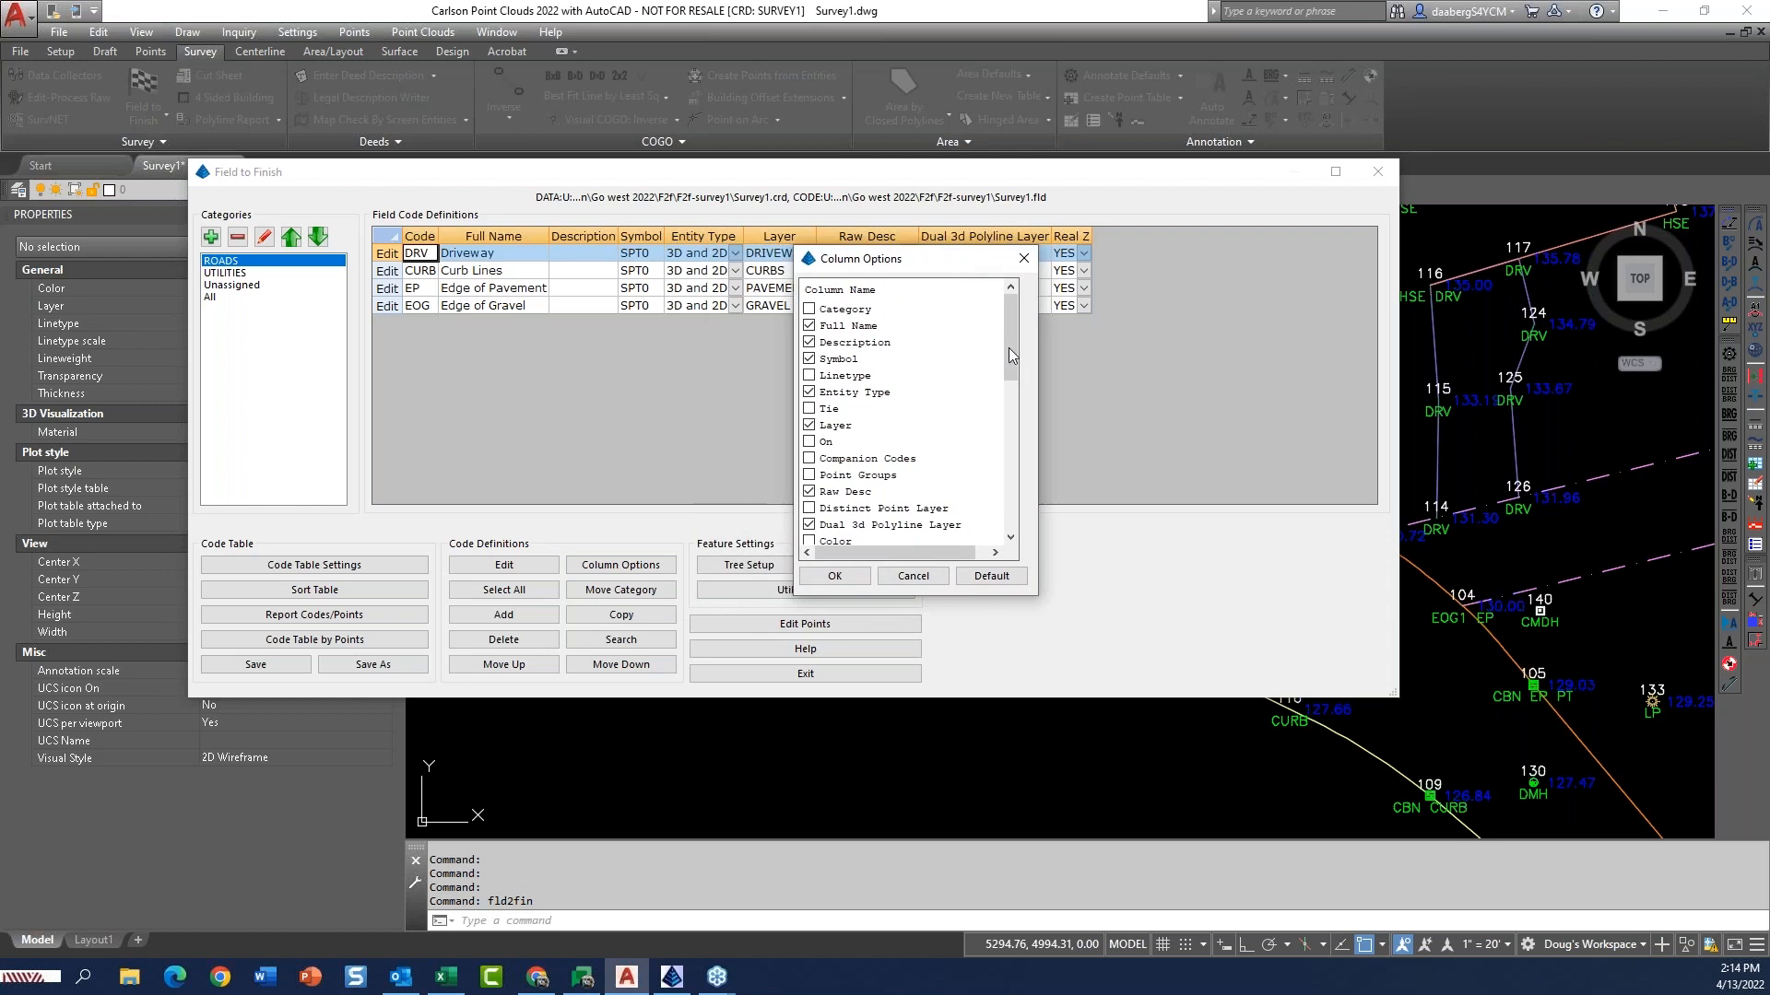
drag(1011, 354, 1007, 378)
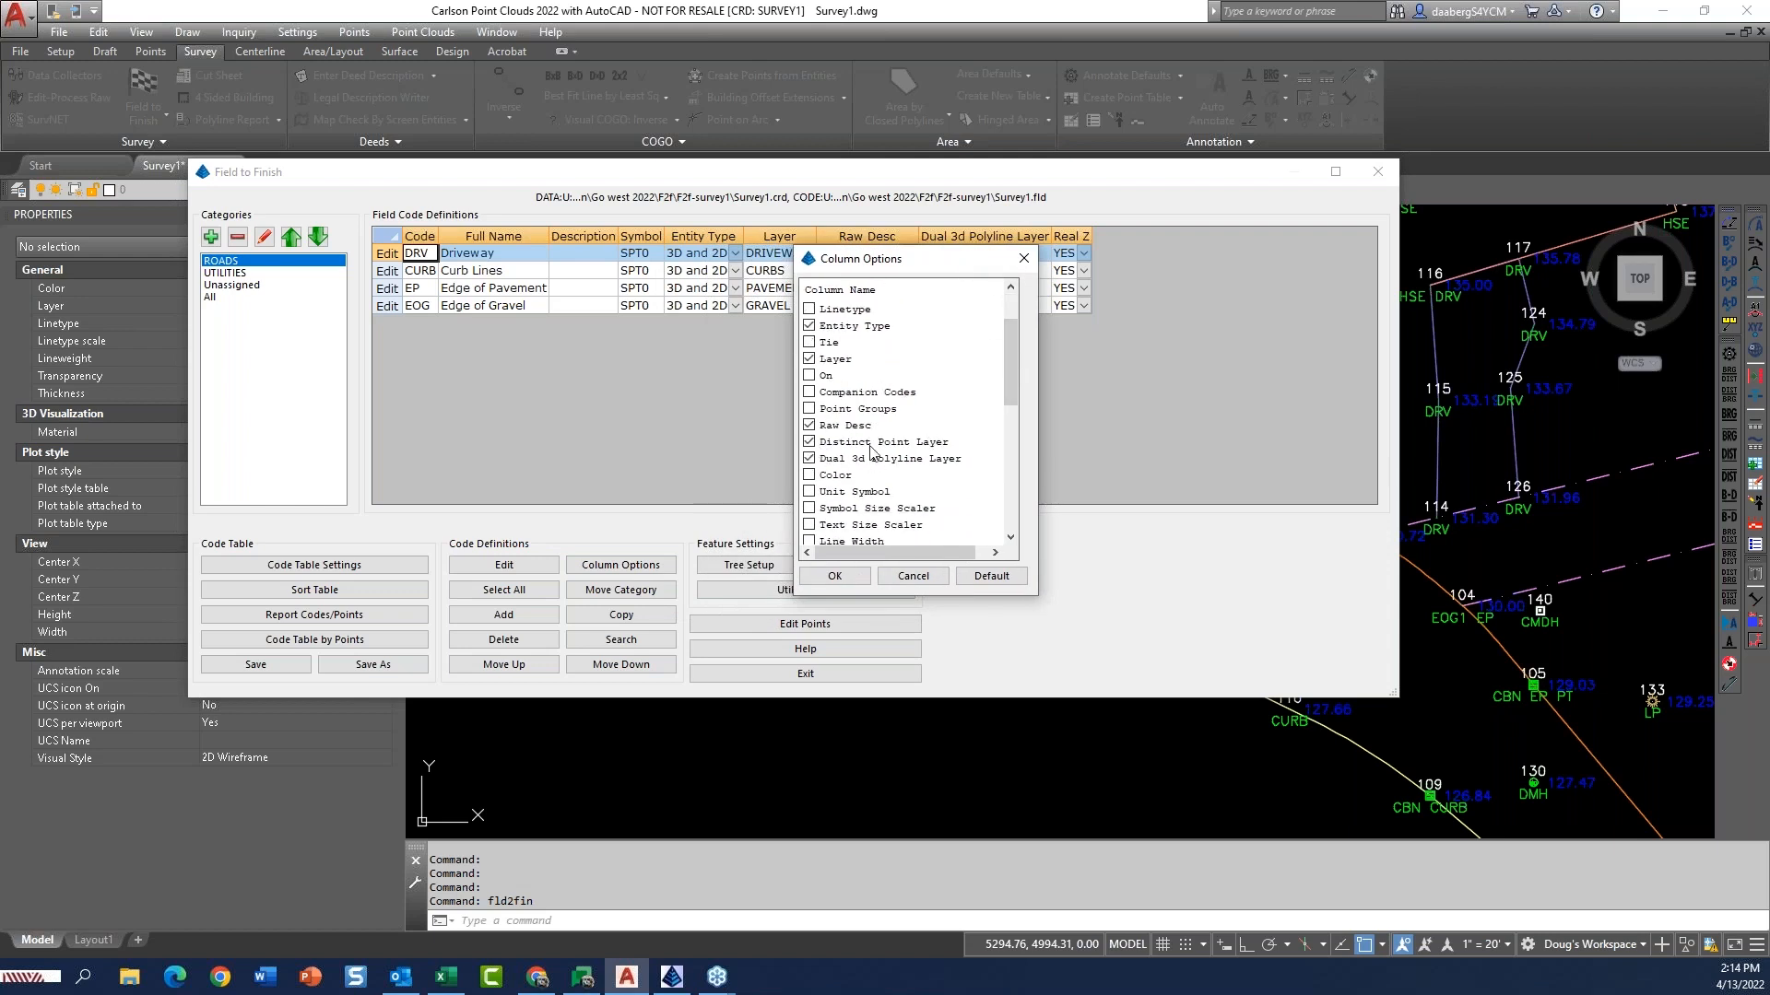
drag(1007, 365, 1008, 508)
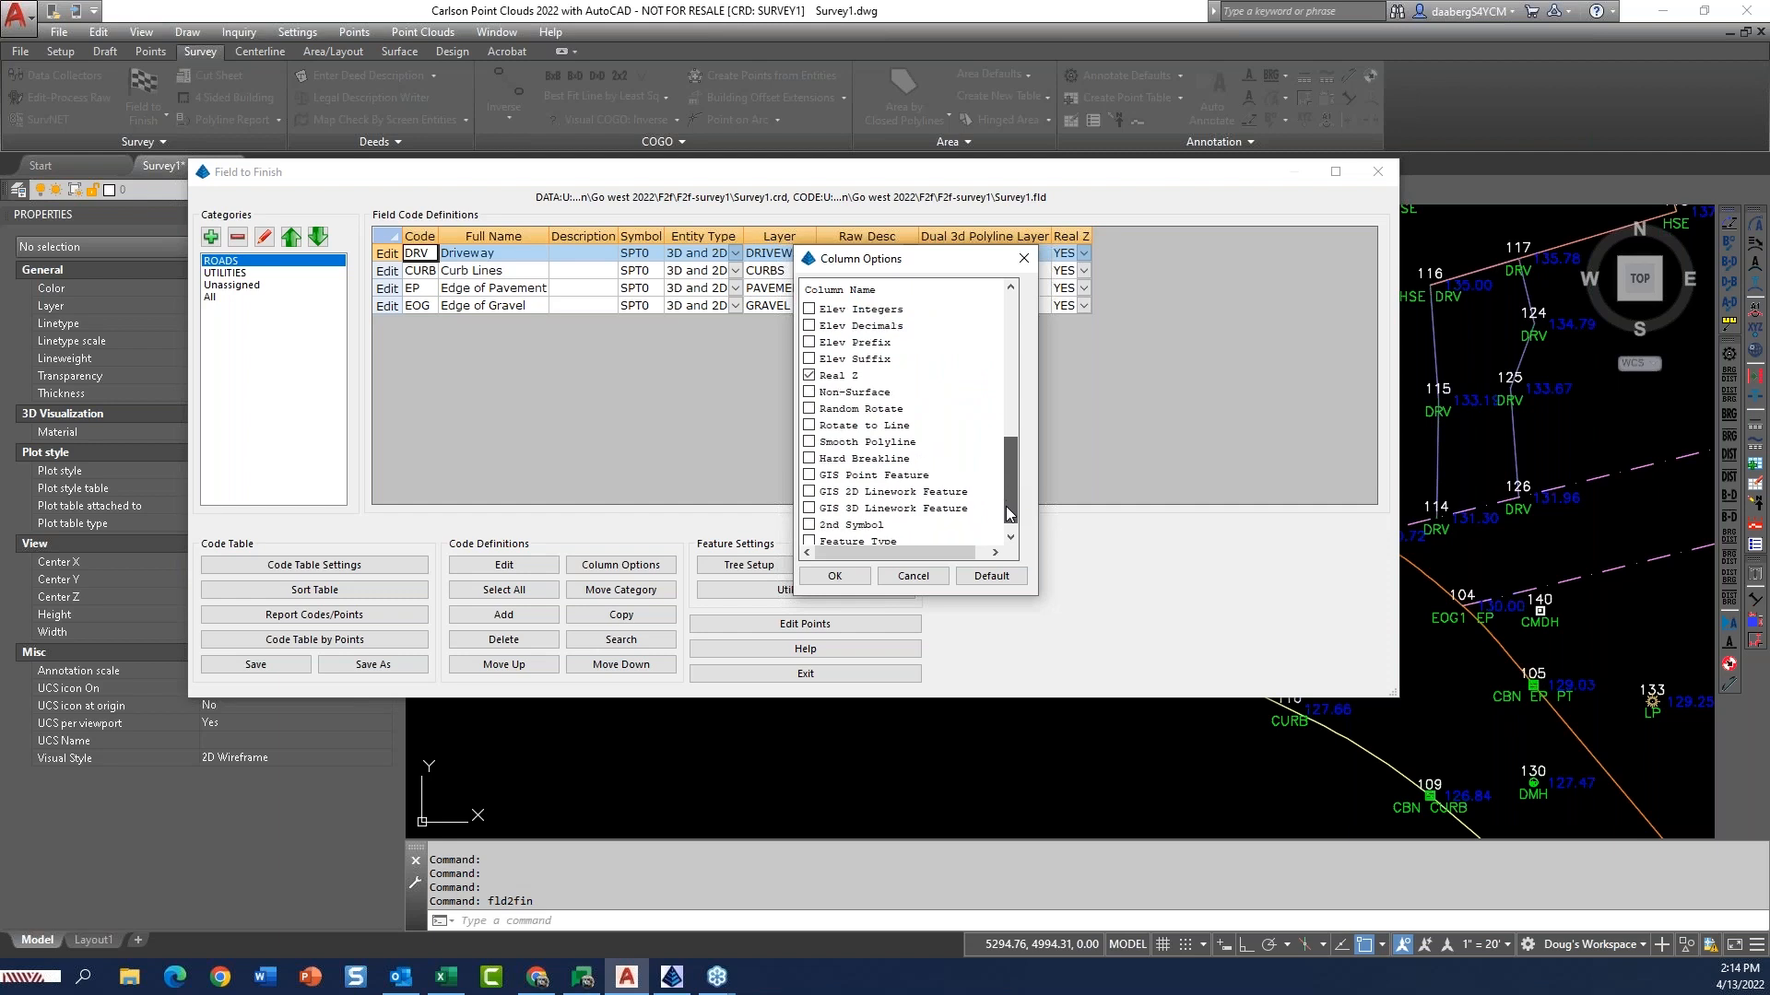
click(834, 575)
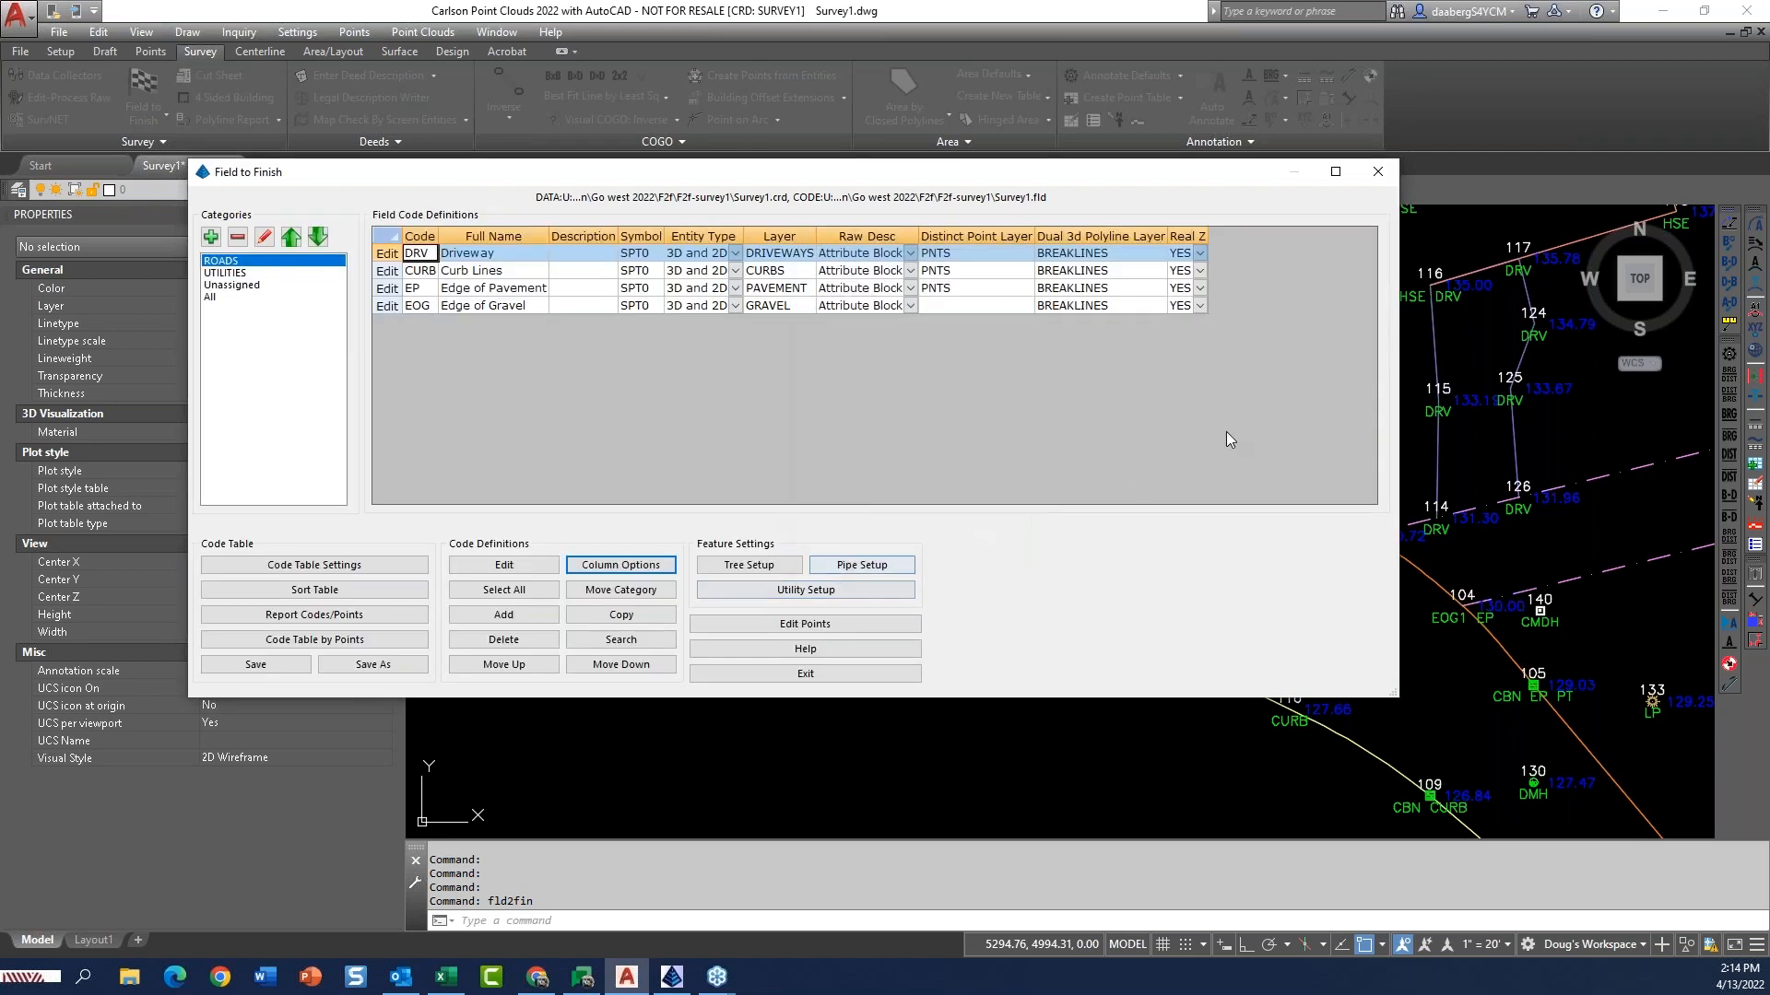
Check the distinct point layers of the ROADS codes and set the EOG code's distinct point layer to PNTS
click(935, 256)
click(940, 270)
click(943, 289)
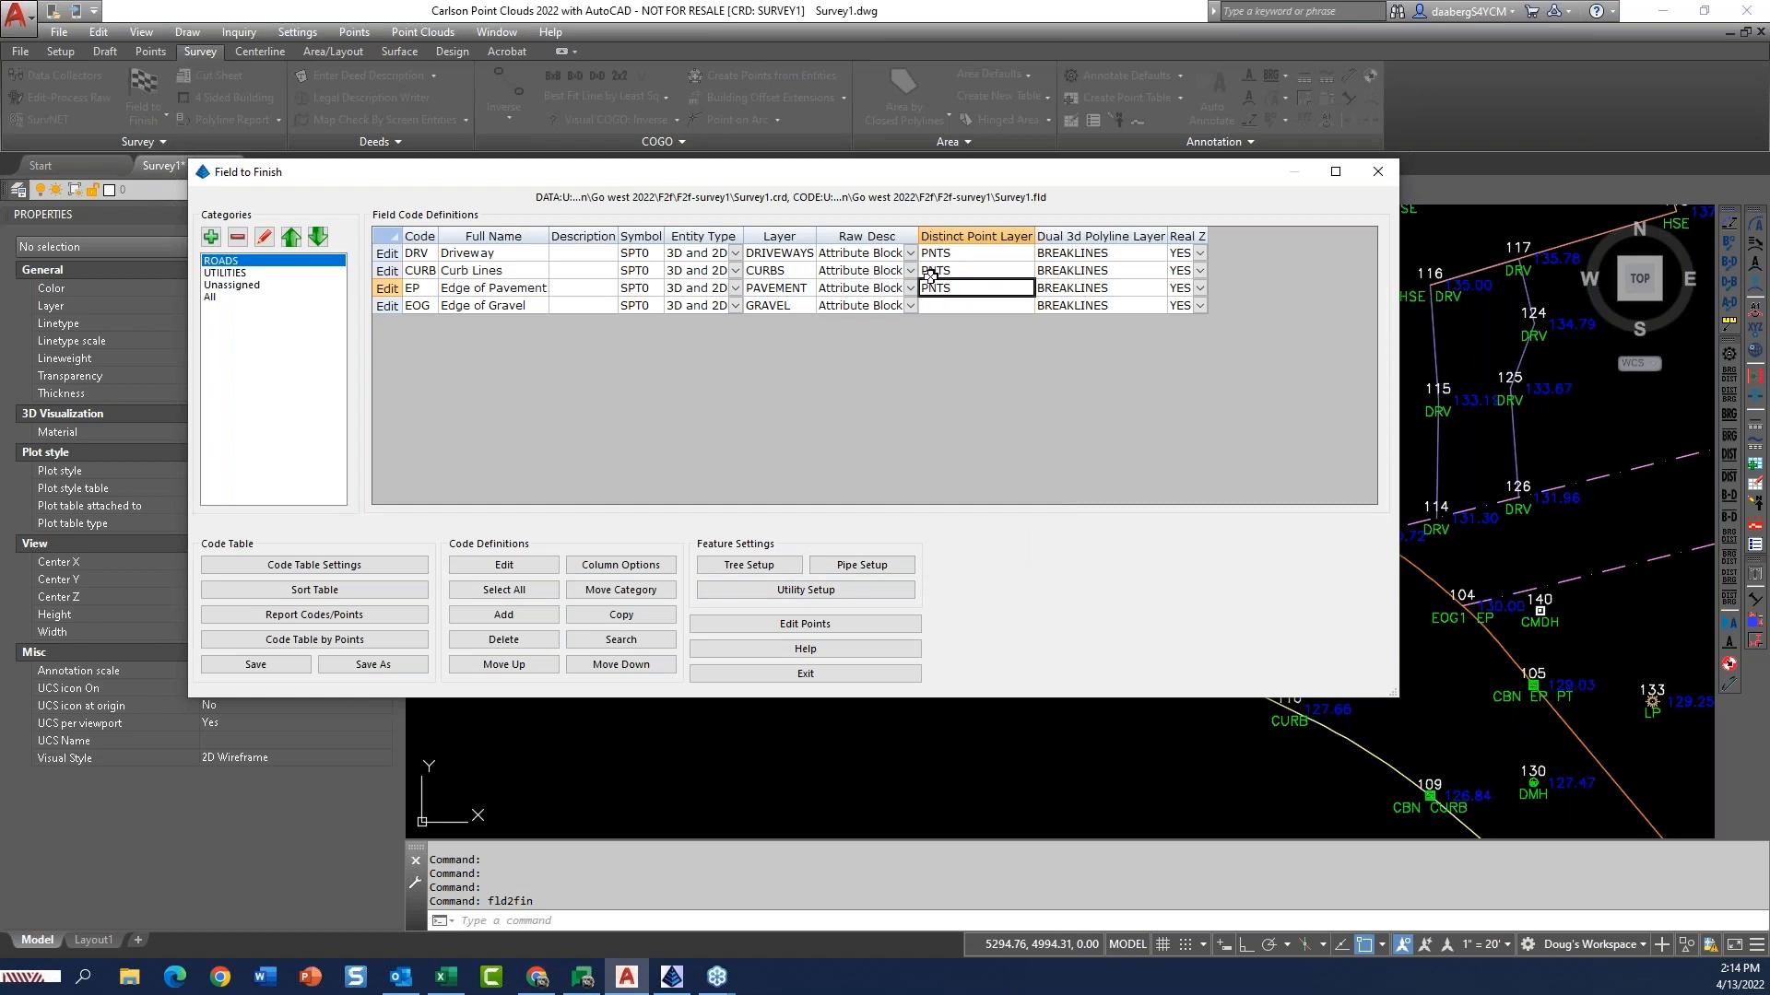
click(963, 309)
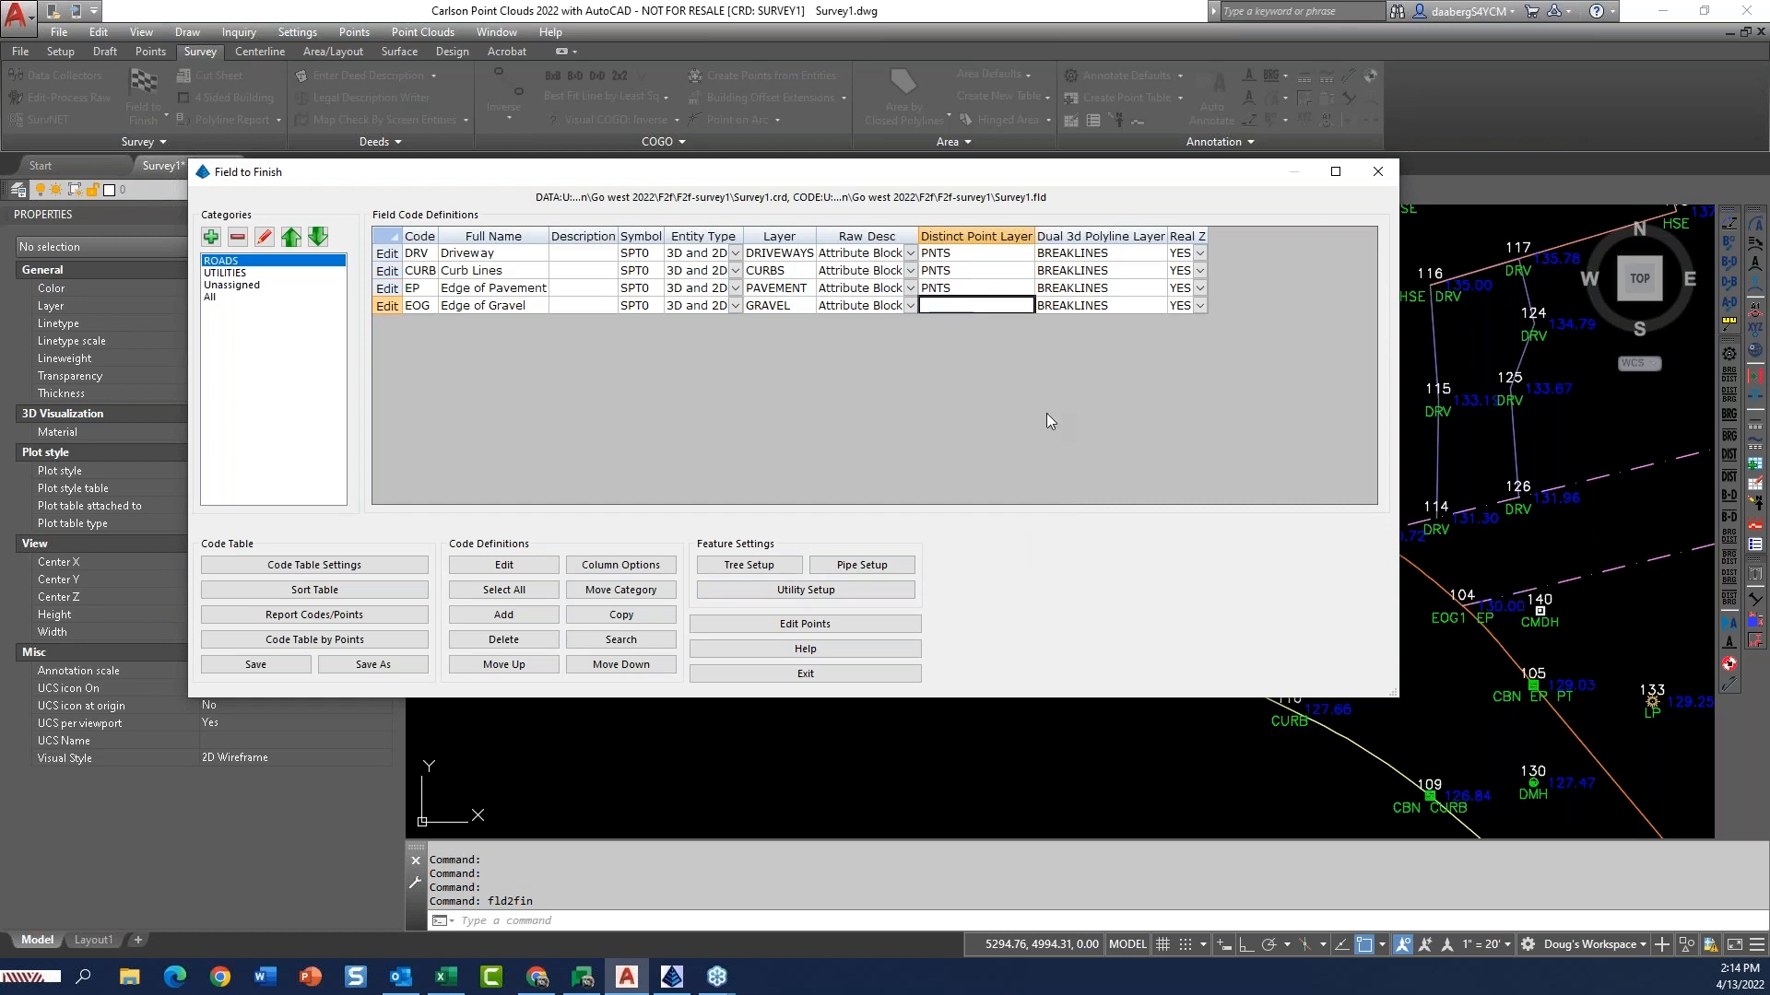
click(968, 289)
click(965, 257)
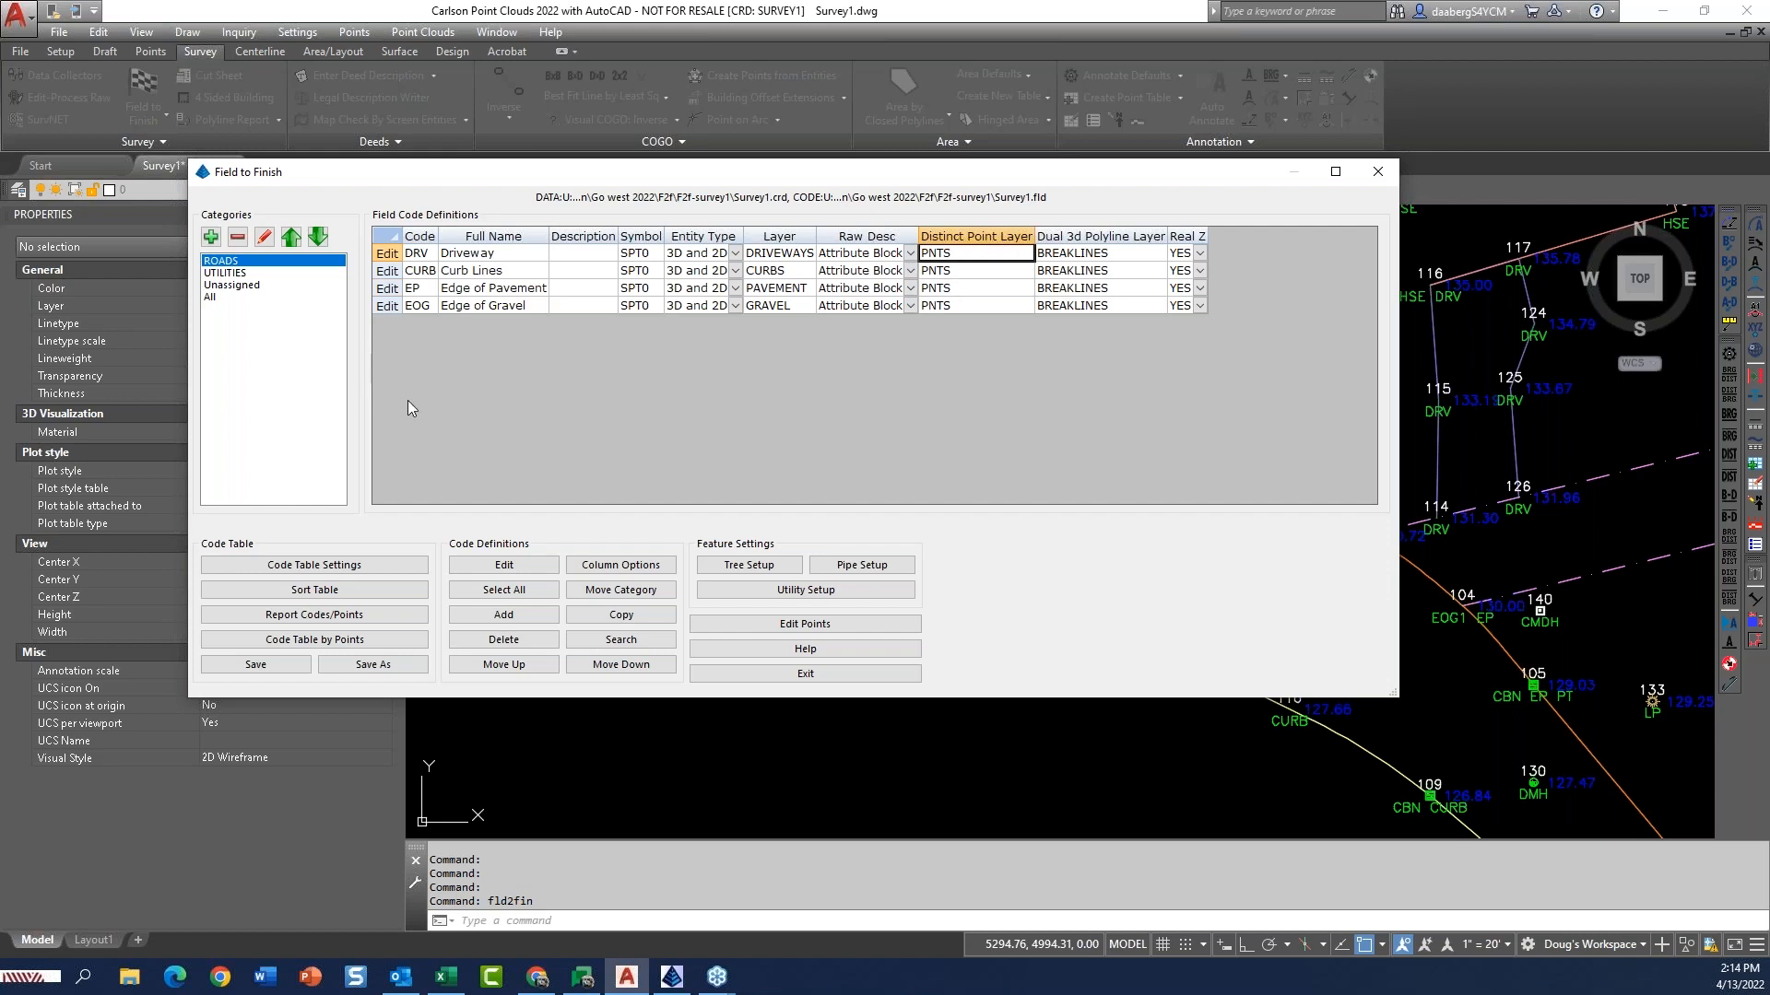
Set the attribute size scaler of all four ROADS codes to 0.020 together and draw the field data
click(411, 253)
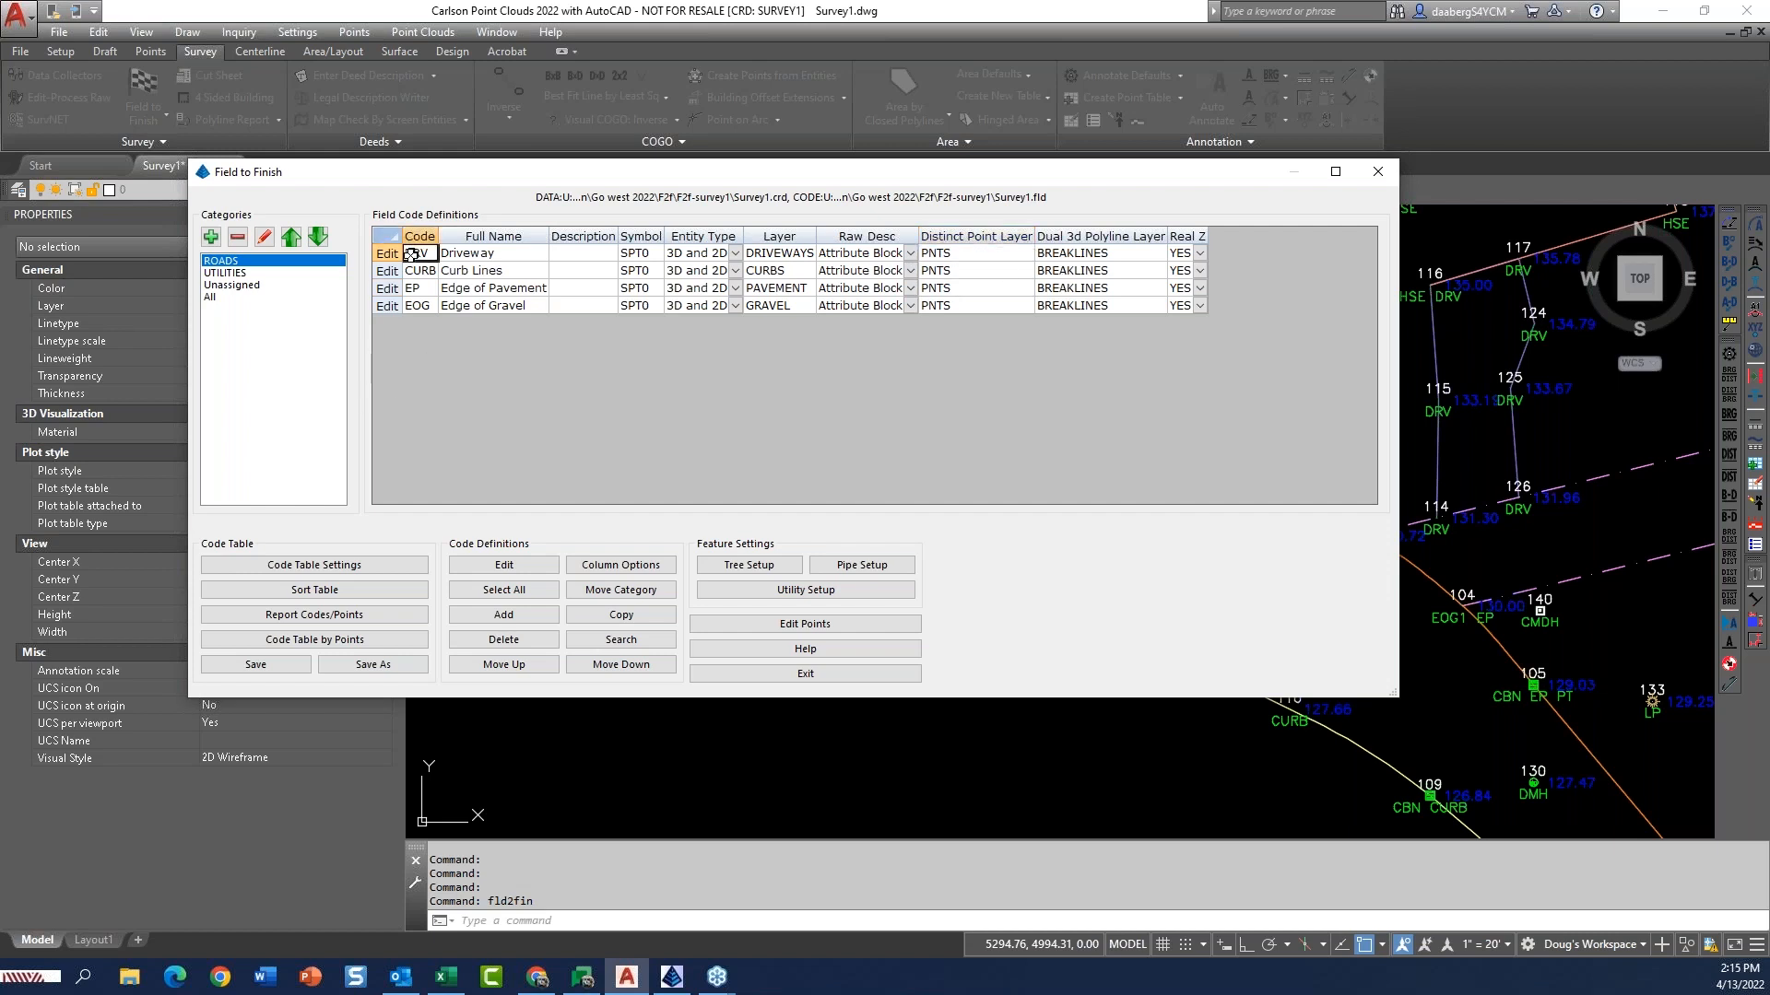
shift+click(420, 307)
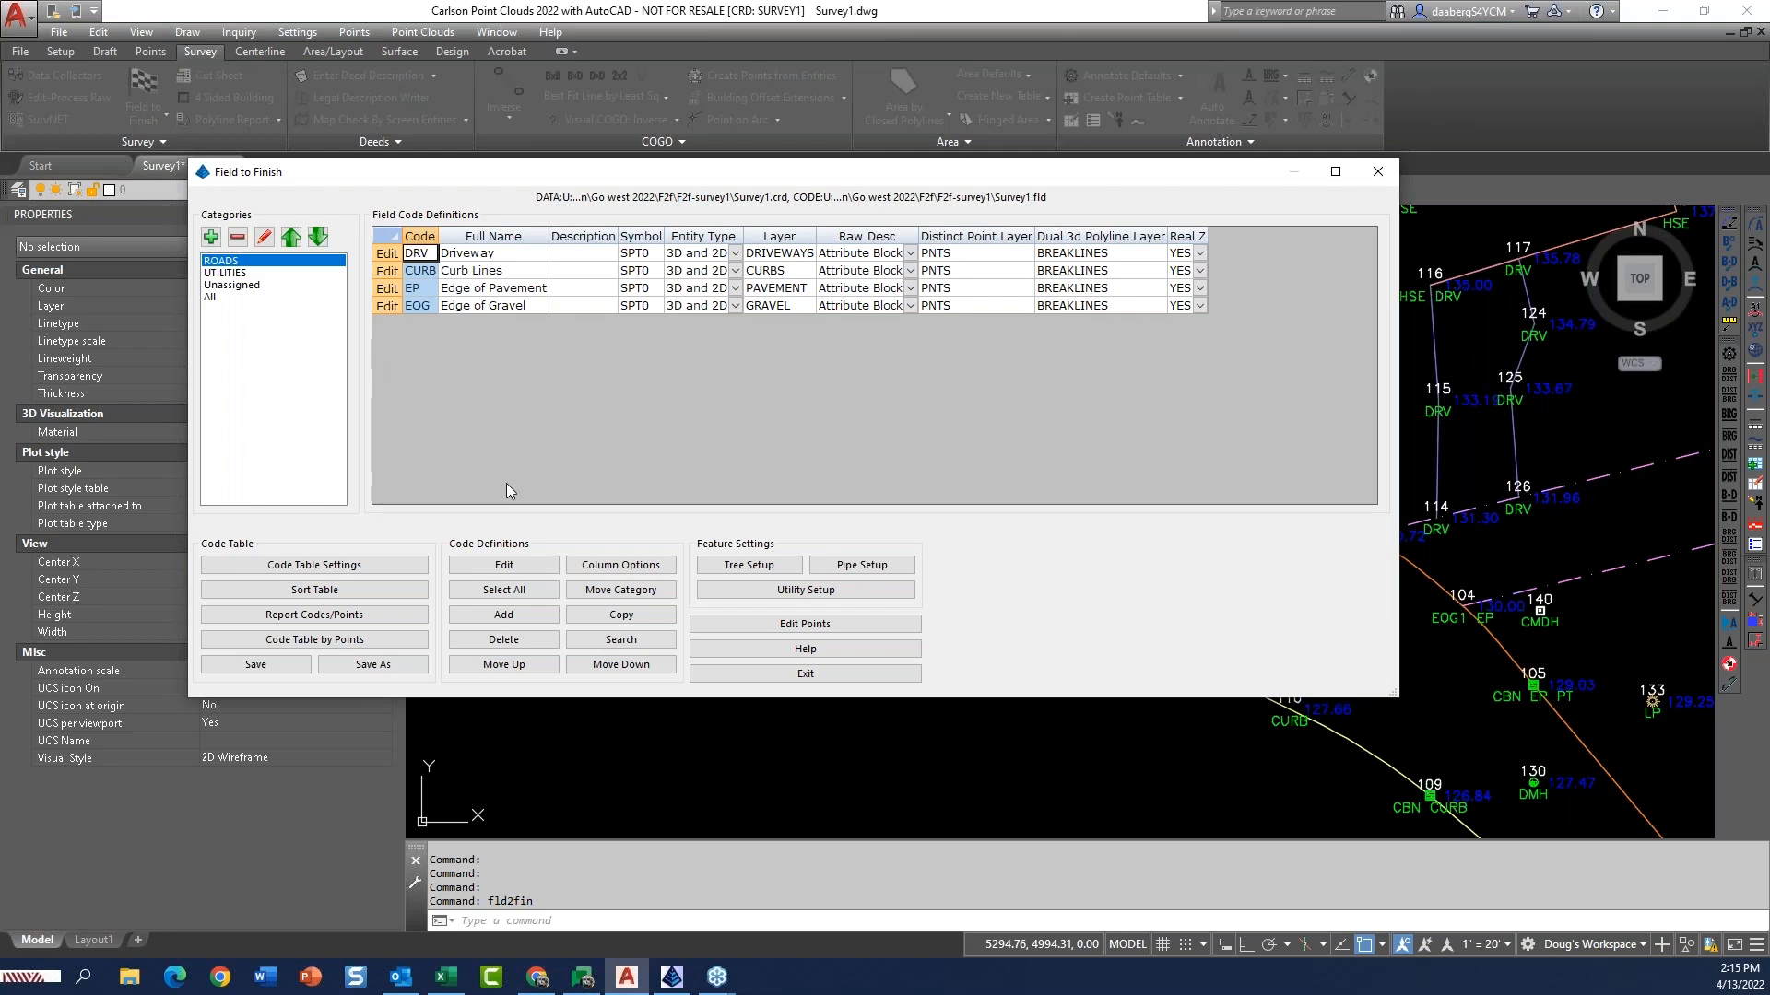
click(533, 573)
drag(789, 275, 820, 243)
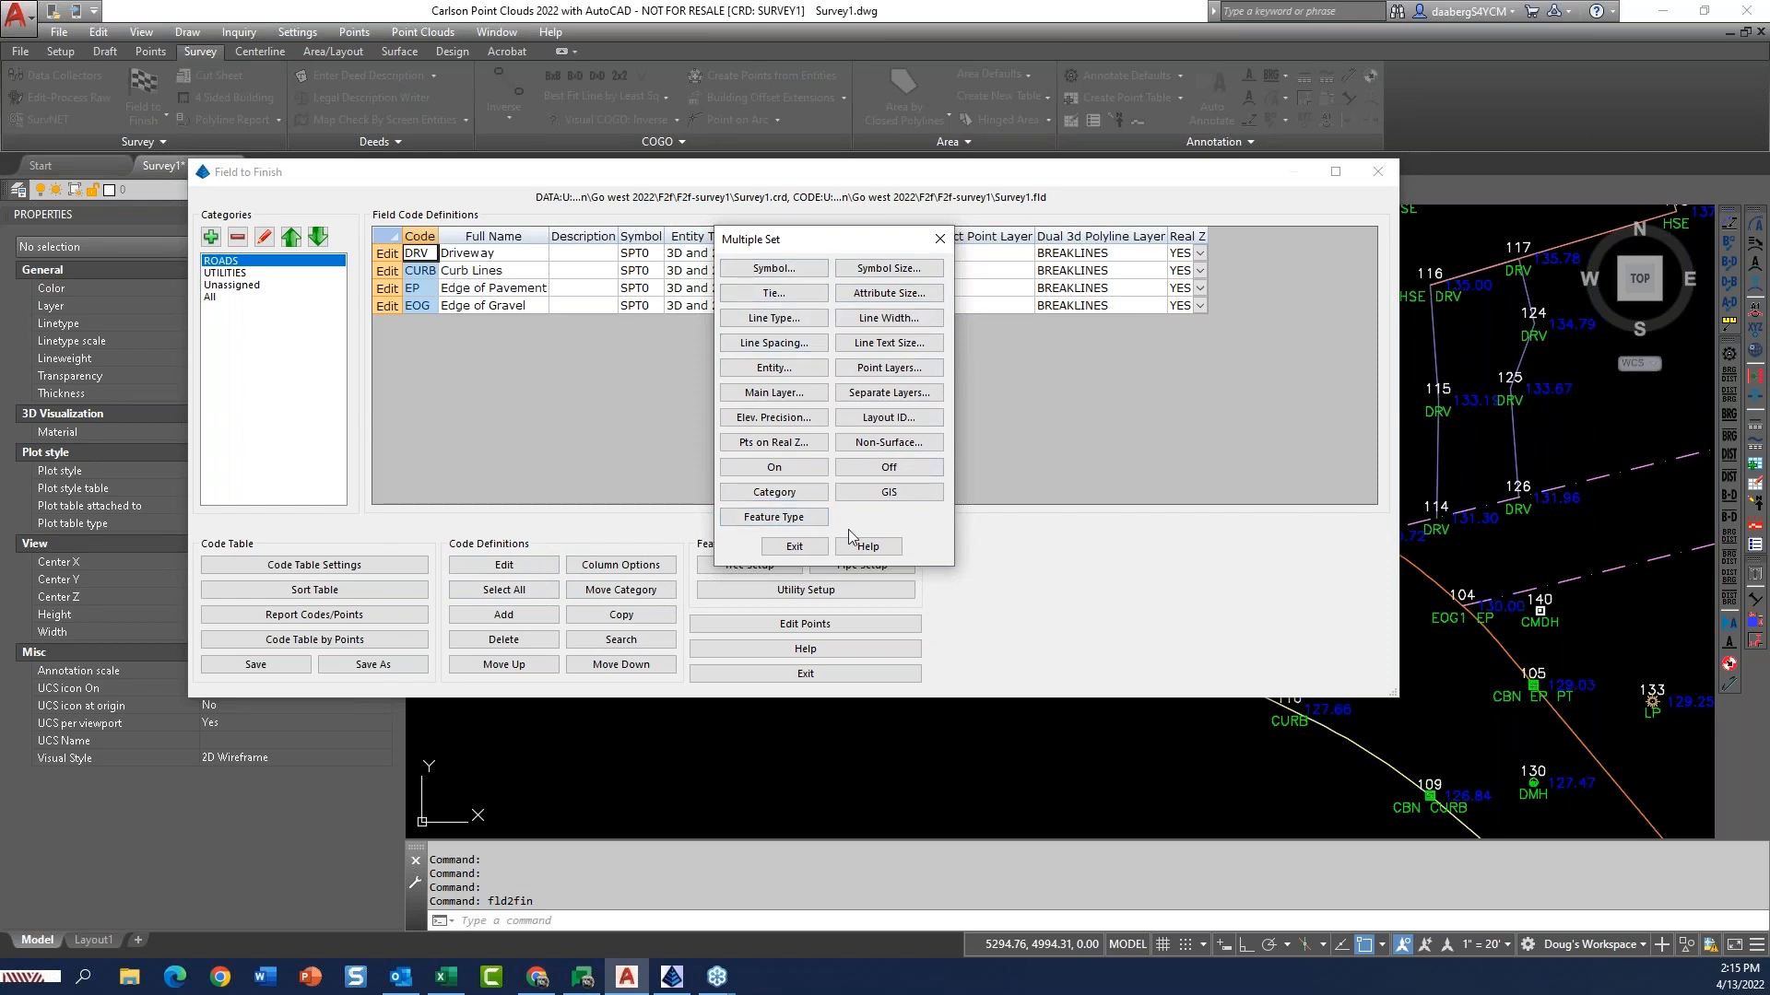
click(894, 293)
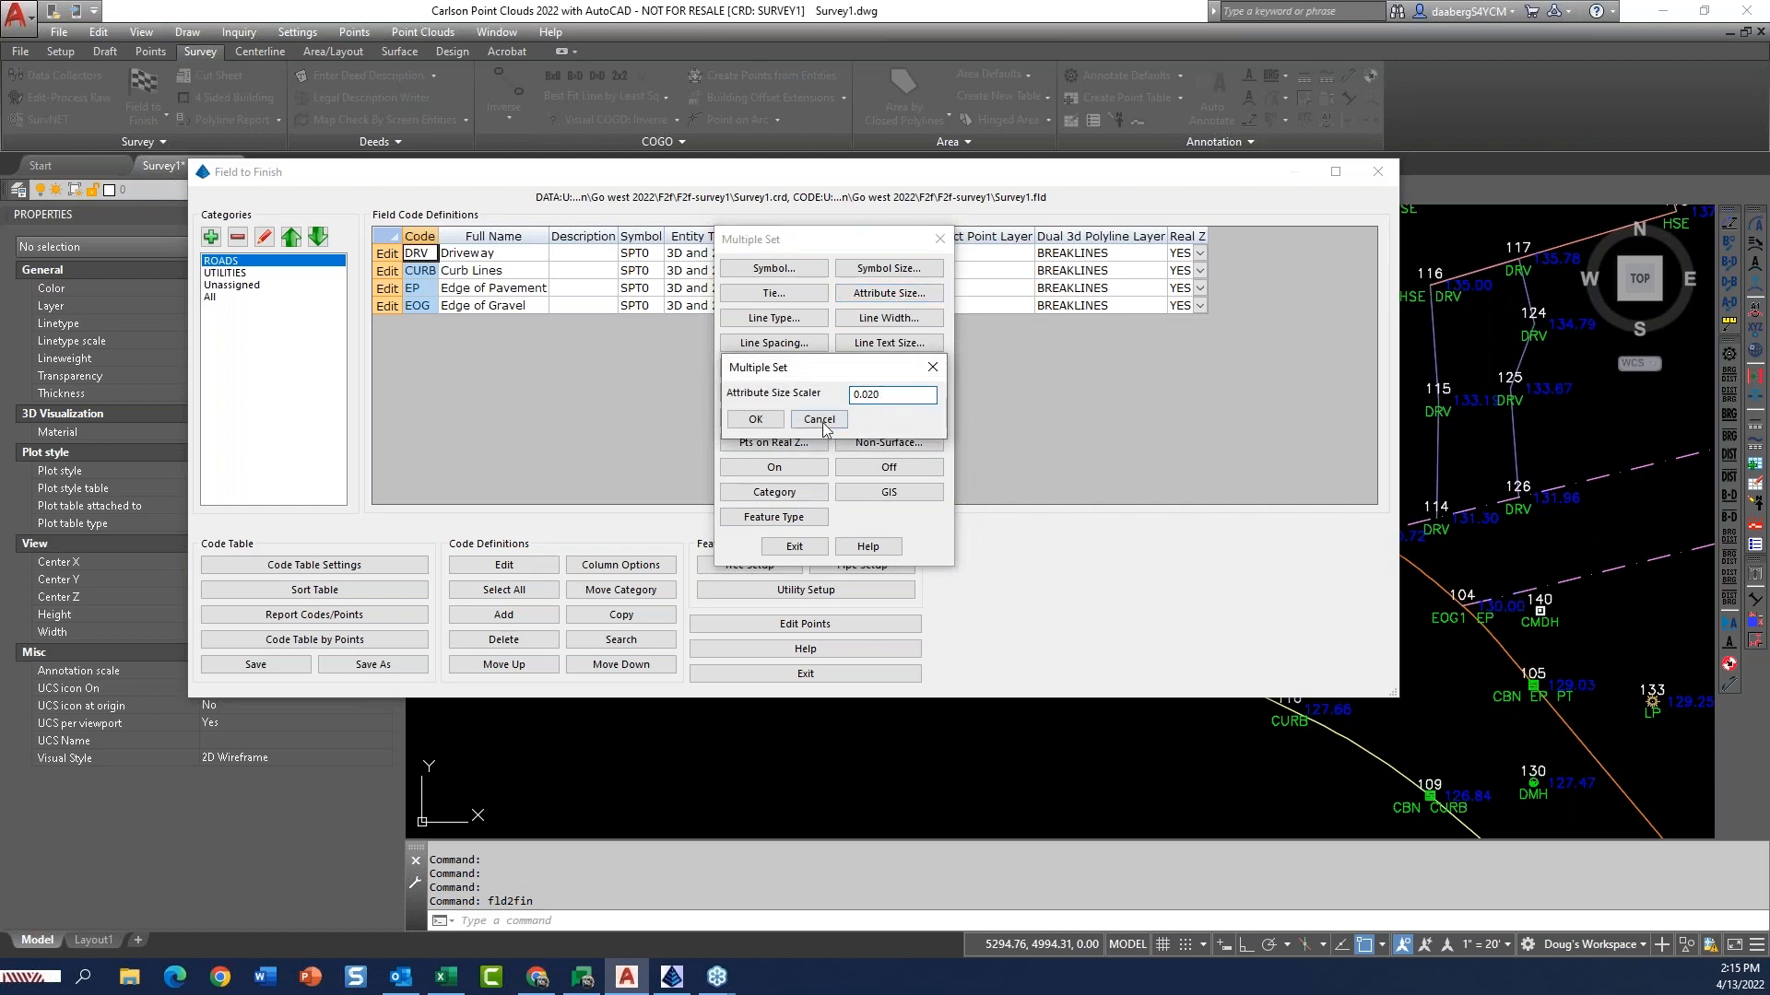
click(755, 419)
click(793, 547)
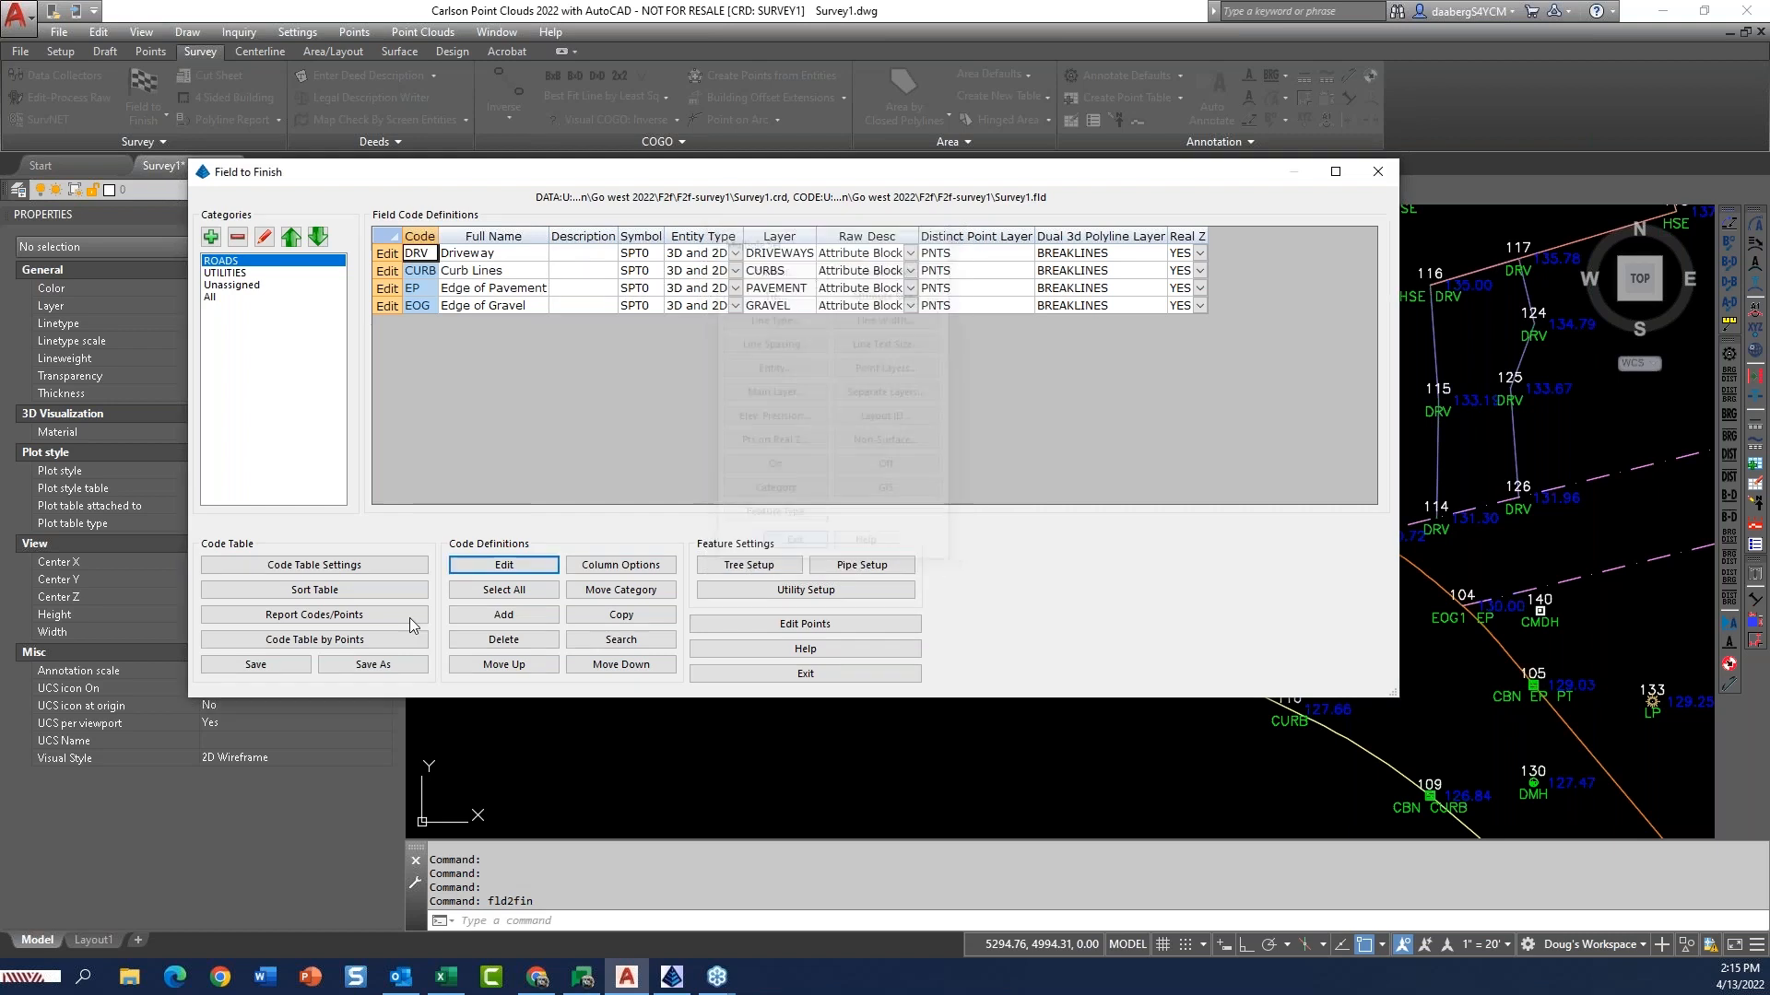
click(719, 668)
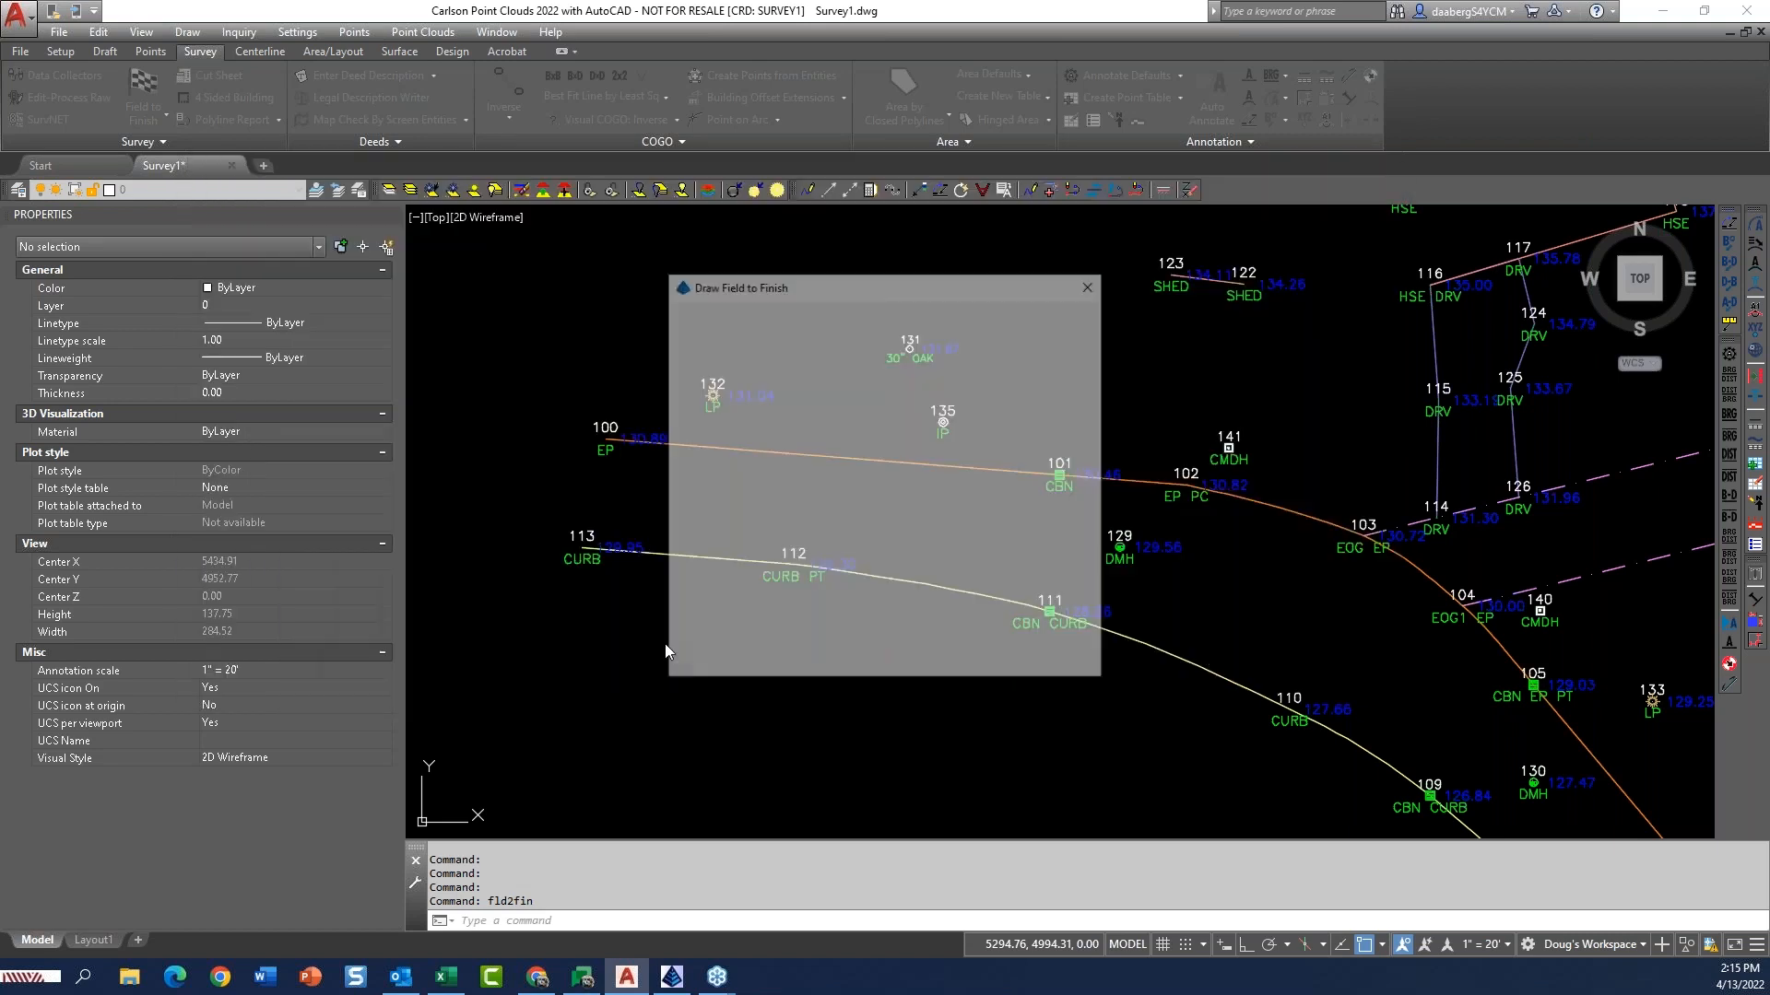
click(694, 666)
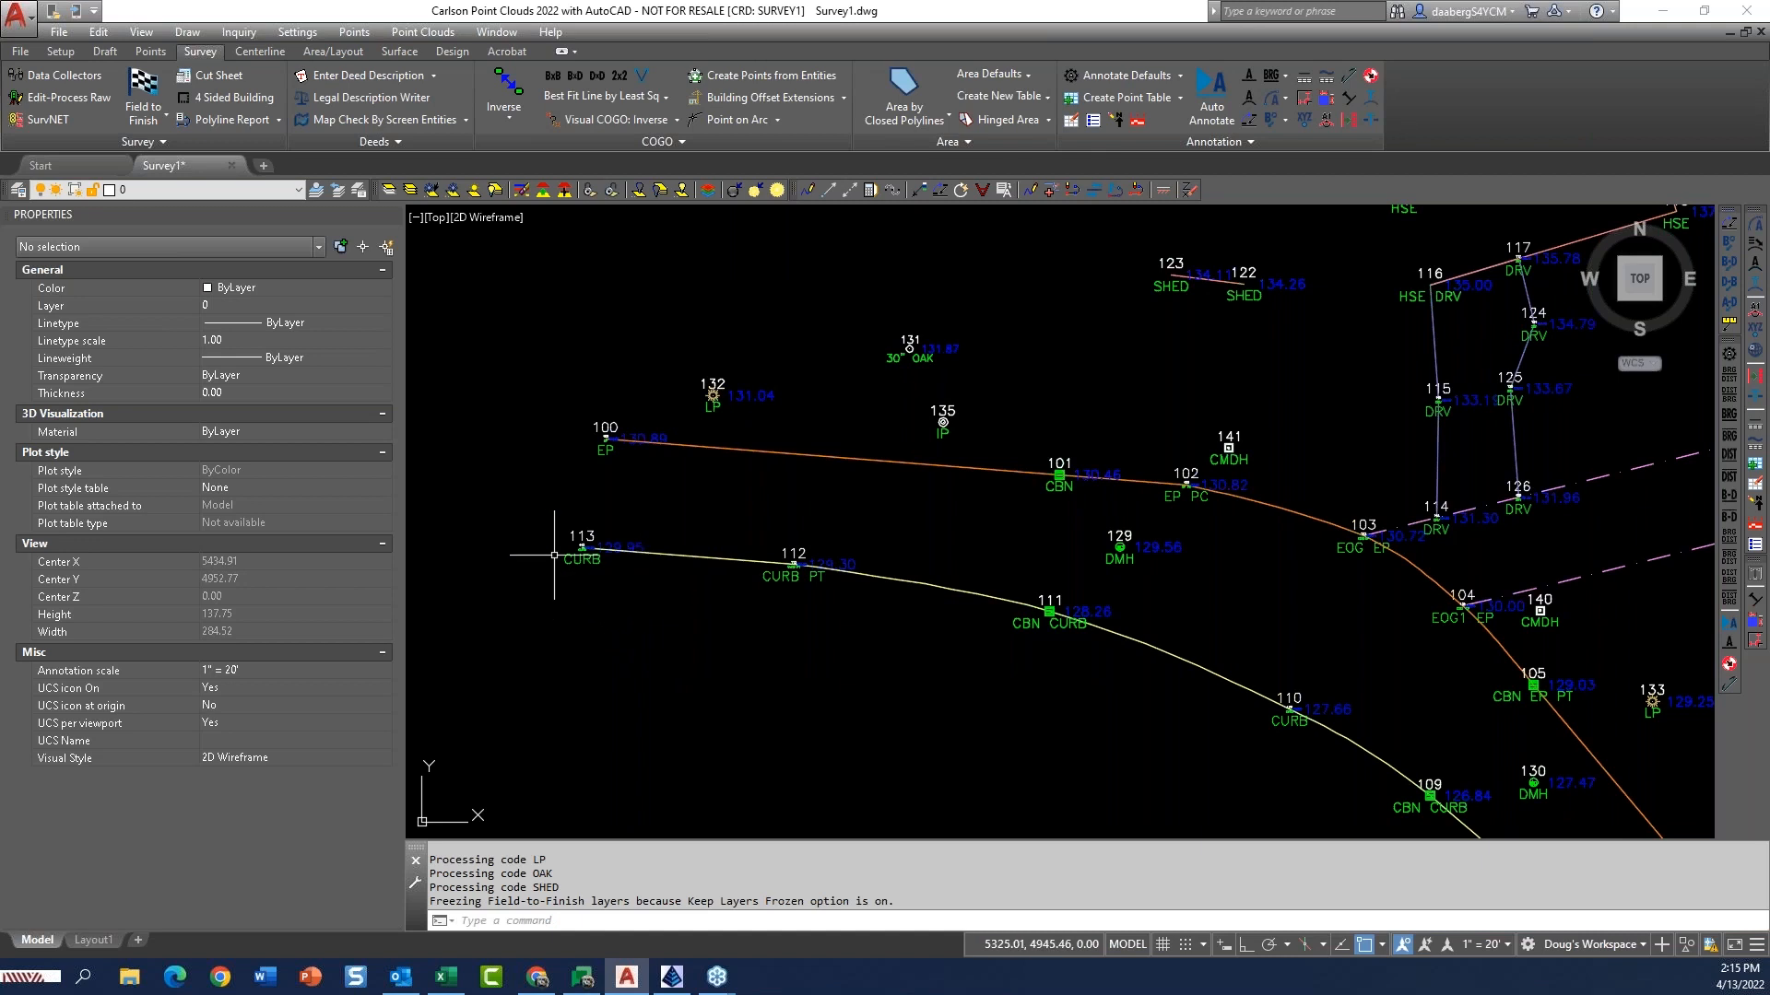
Erase everything in the drawing and redraw the points and linework with Field to Finish
scroll(553, 562, down, 6)
text(E)
key(Return)
click(509, 782)
click(1175, 240)
key(Return)
click(143, 97)
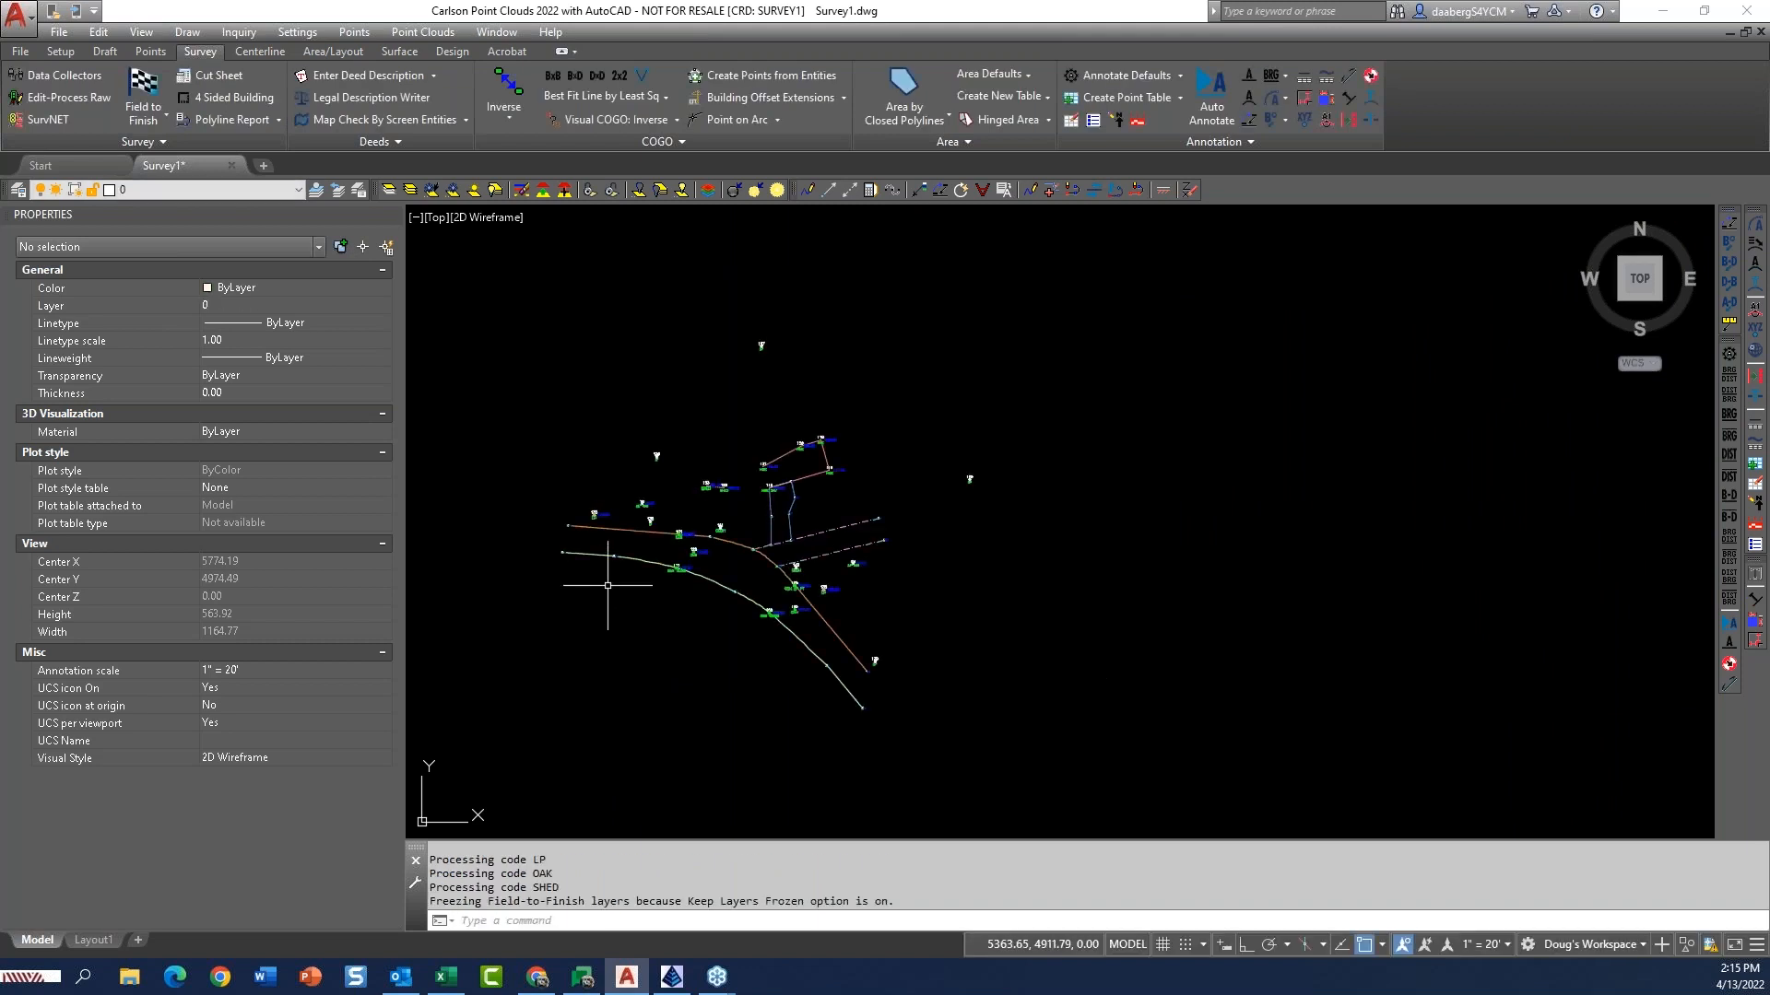
Examine the label size of the redrawn points along the pavement edge, curb, gravel edge and driveway lines
scroll(636, 580, up, 8)
scroll(627, 597, up, 2)
middle_drag(627, 597, 1165, 565)
middle_drag(1283, 579, 742, 582)
scroll(1272, 471, up, 4)
scroll(921, 525, down, 6)
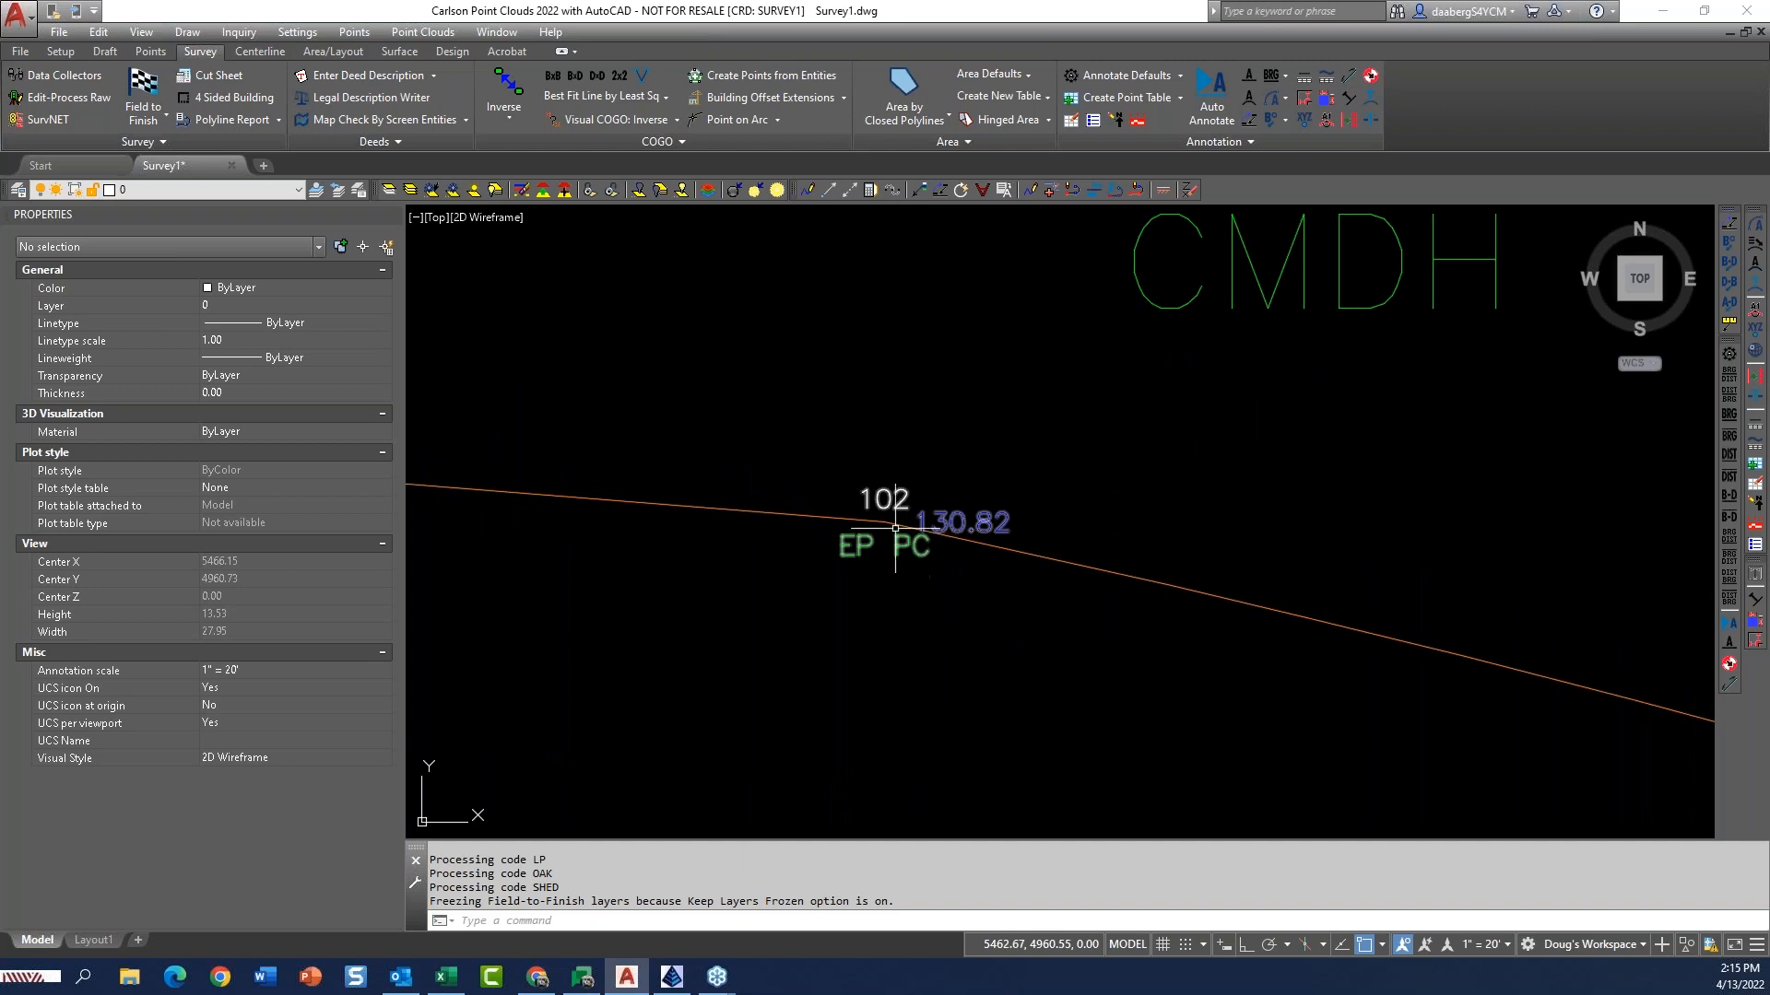
mouse_move(977, 586)
middle_down()
mouse_move(1023, 611)
mouse_move(921, 526)
middle_up()
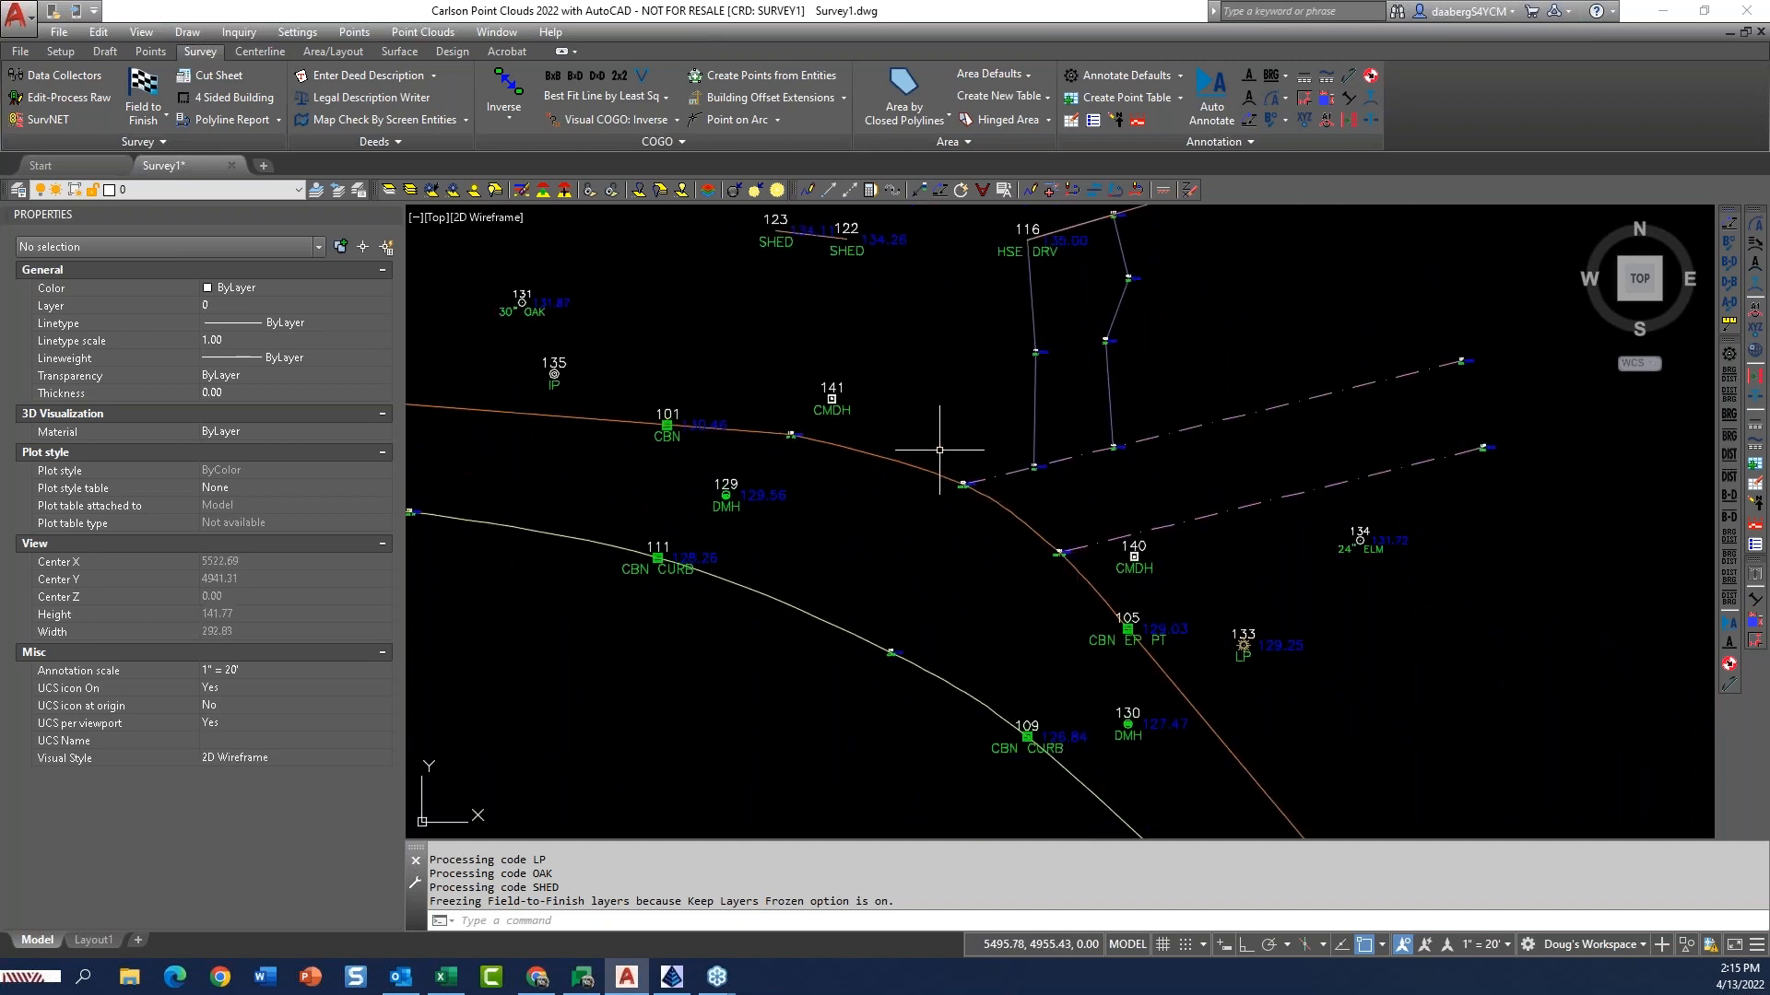
scroll(960, 483, up, 2)
scroll(963, 503, up, 10)
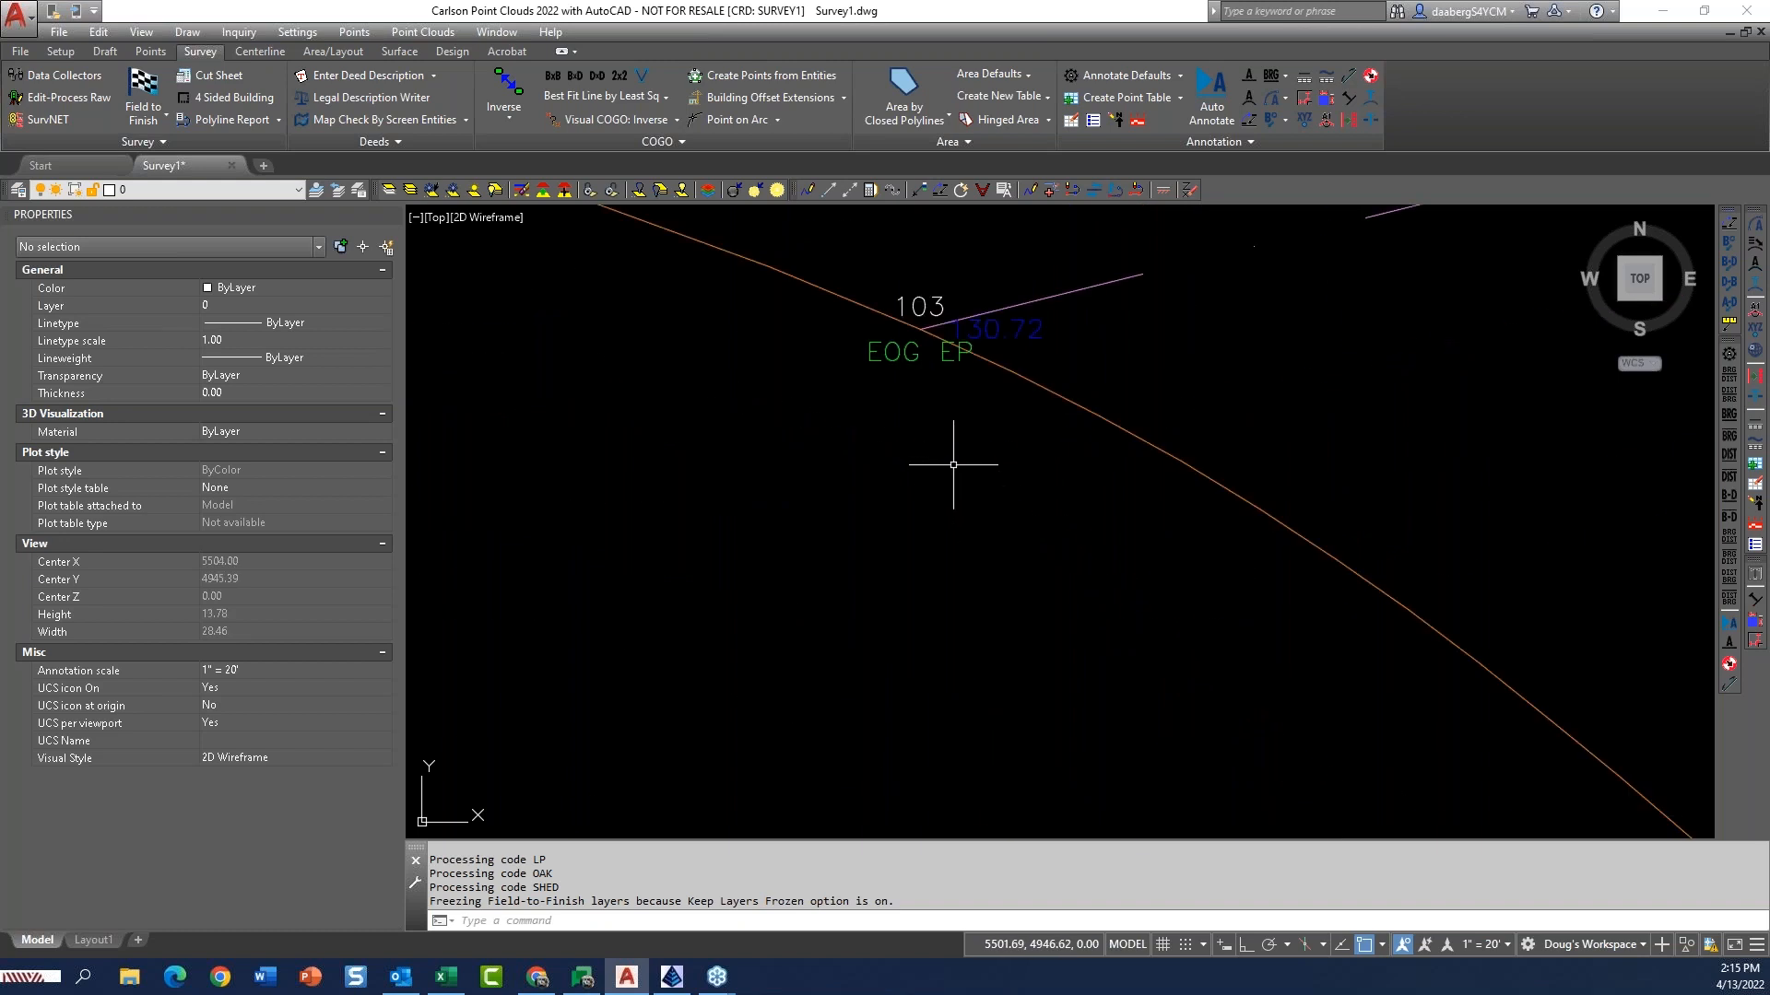
scroll(952, 463, down, 8)
middle_drag(1177, 442, 1022, 508)
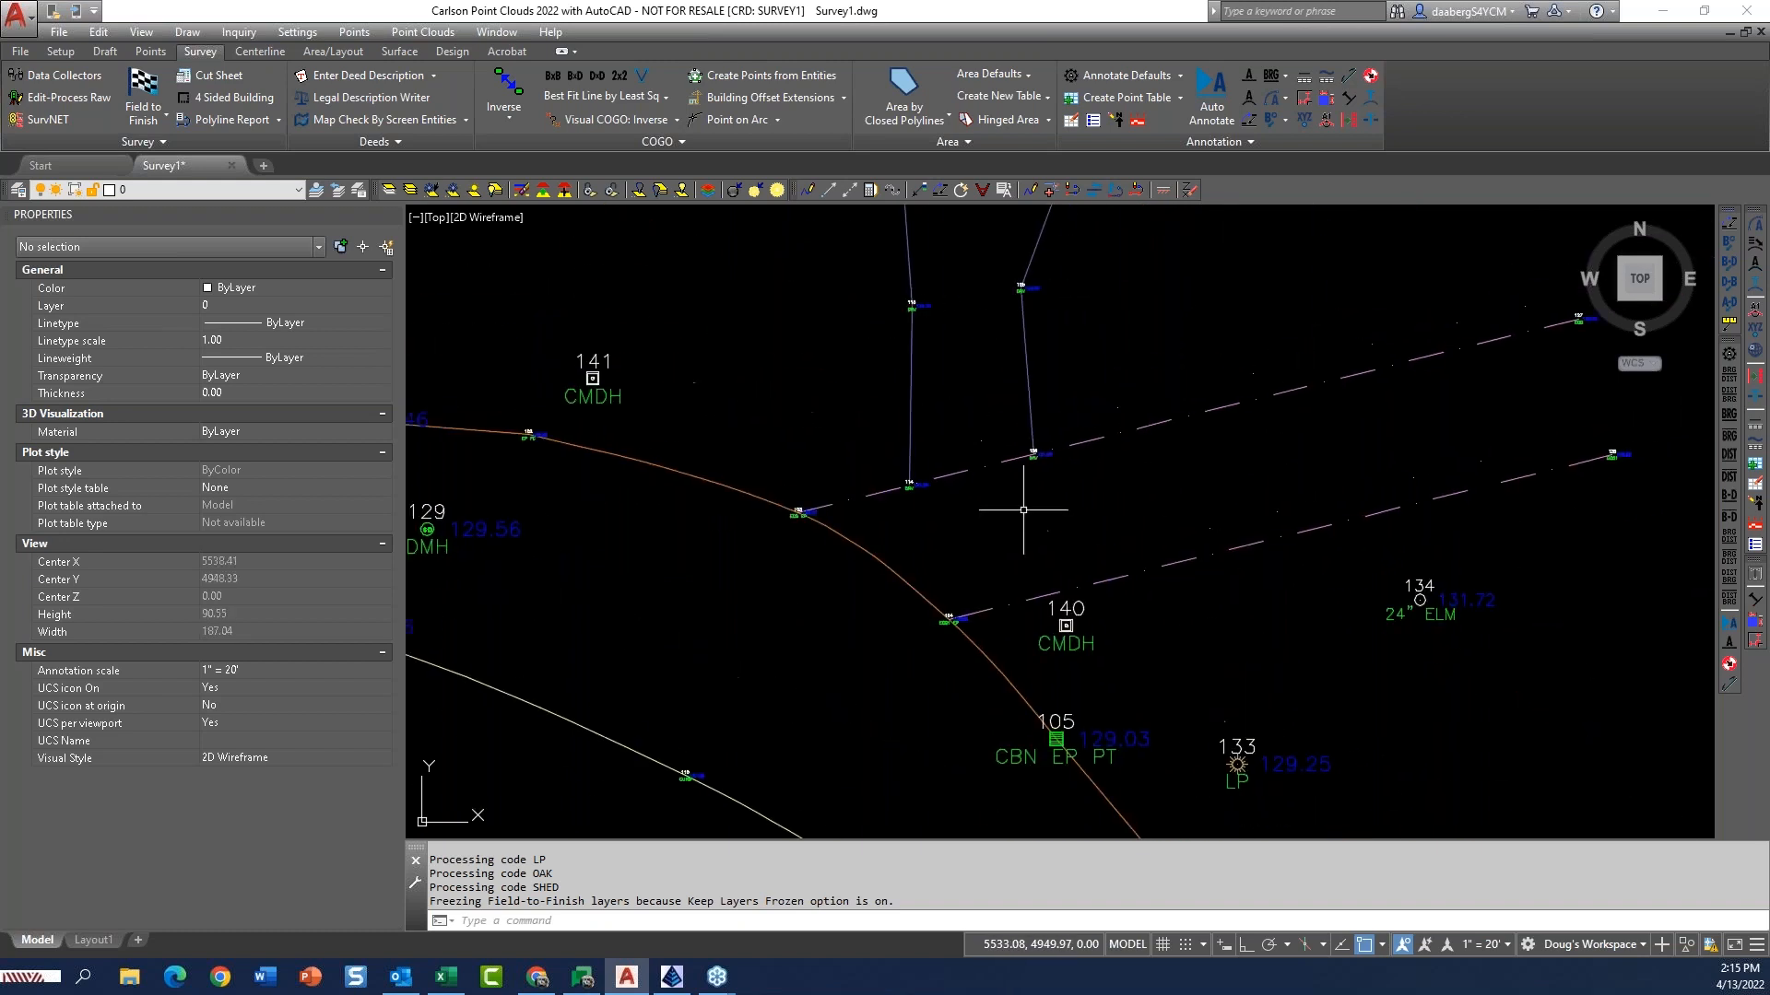
scroll(799, 508, up, 6)
scroll(842, 511, down, 10)
middle_drag(787, 553, 1068, 568)
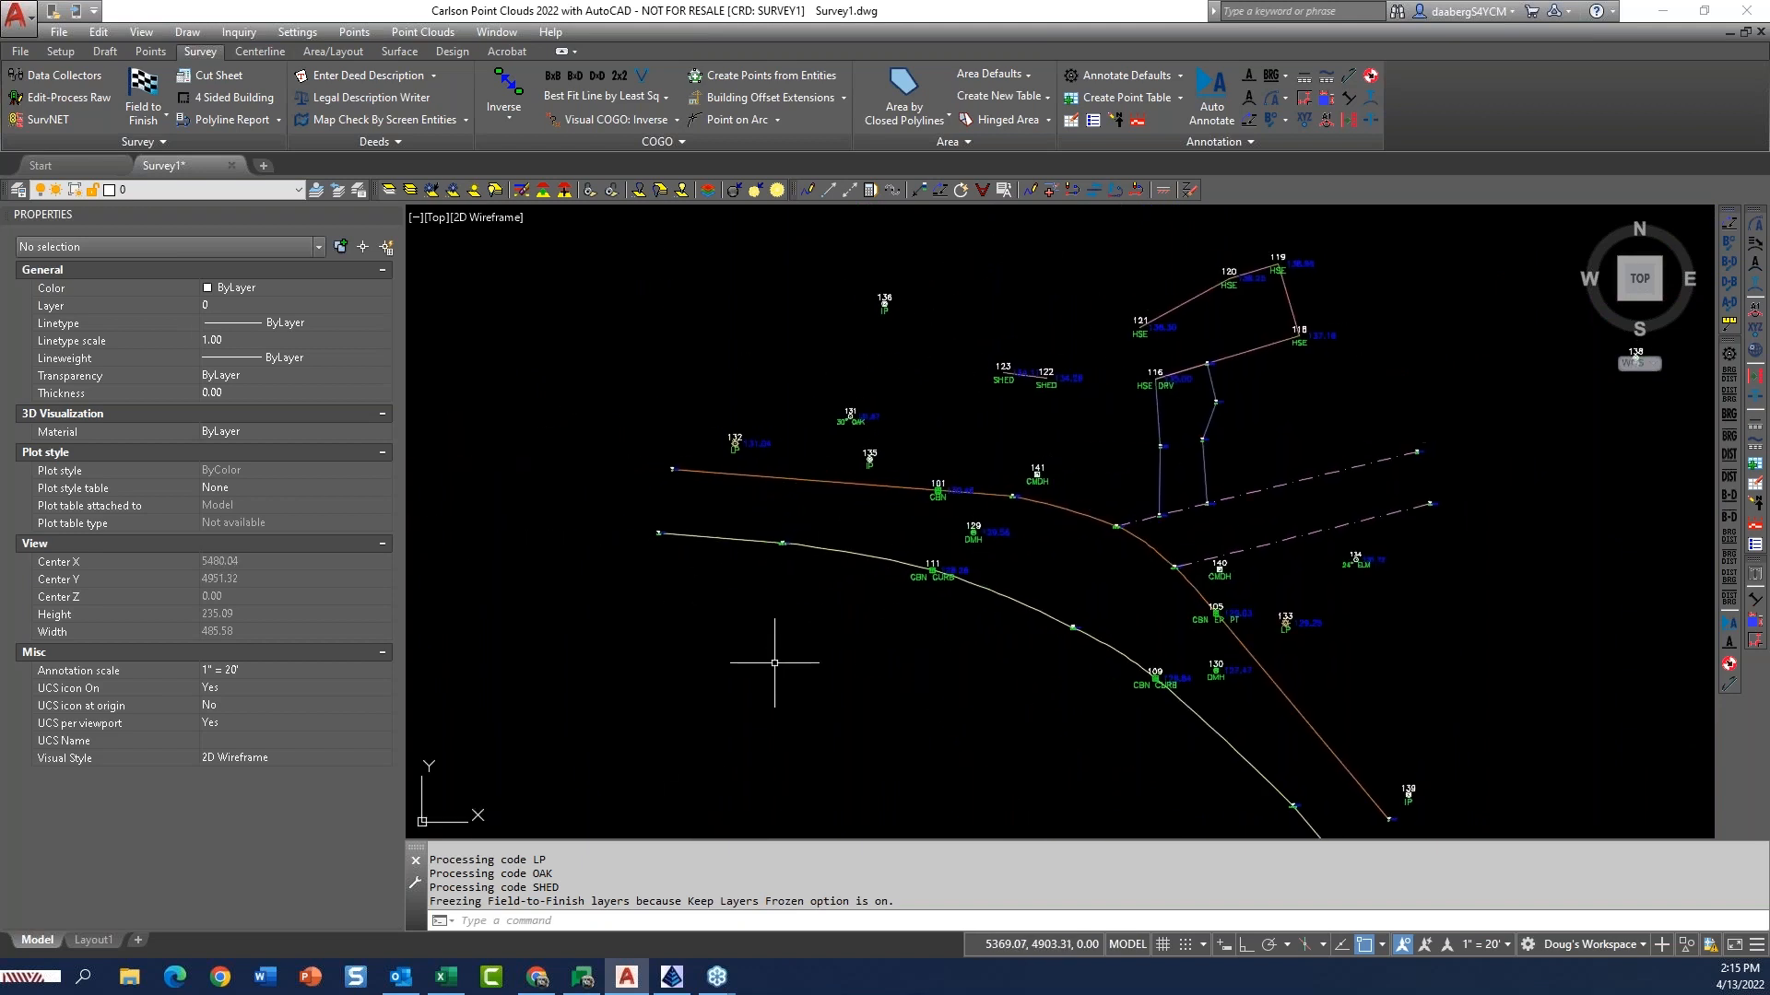
mouse_move(1050, 673)
middle_down()
mouse_move(894, 582)
mouse_move(994, 643)
middle_up()
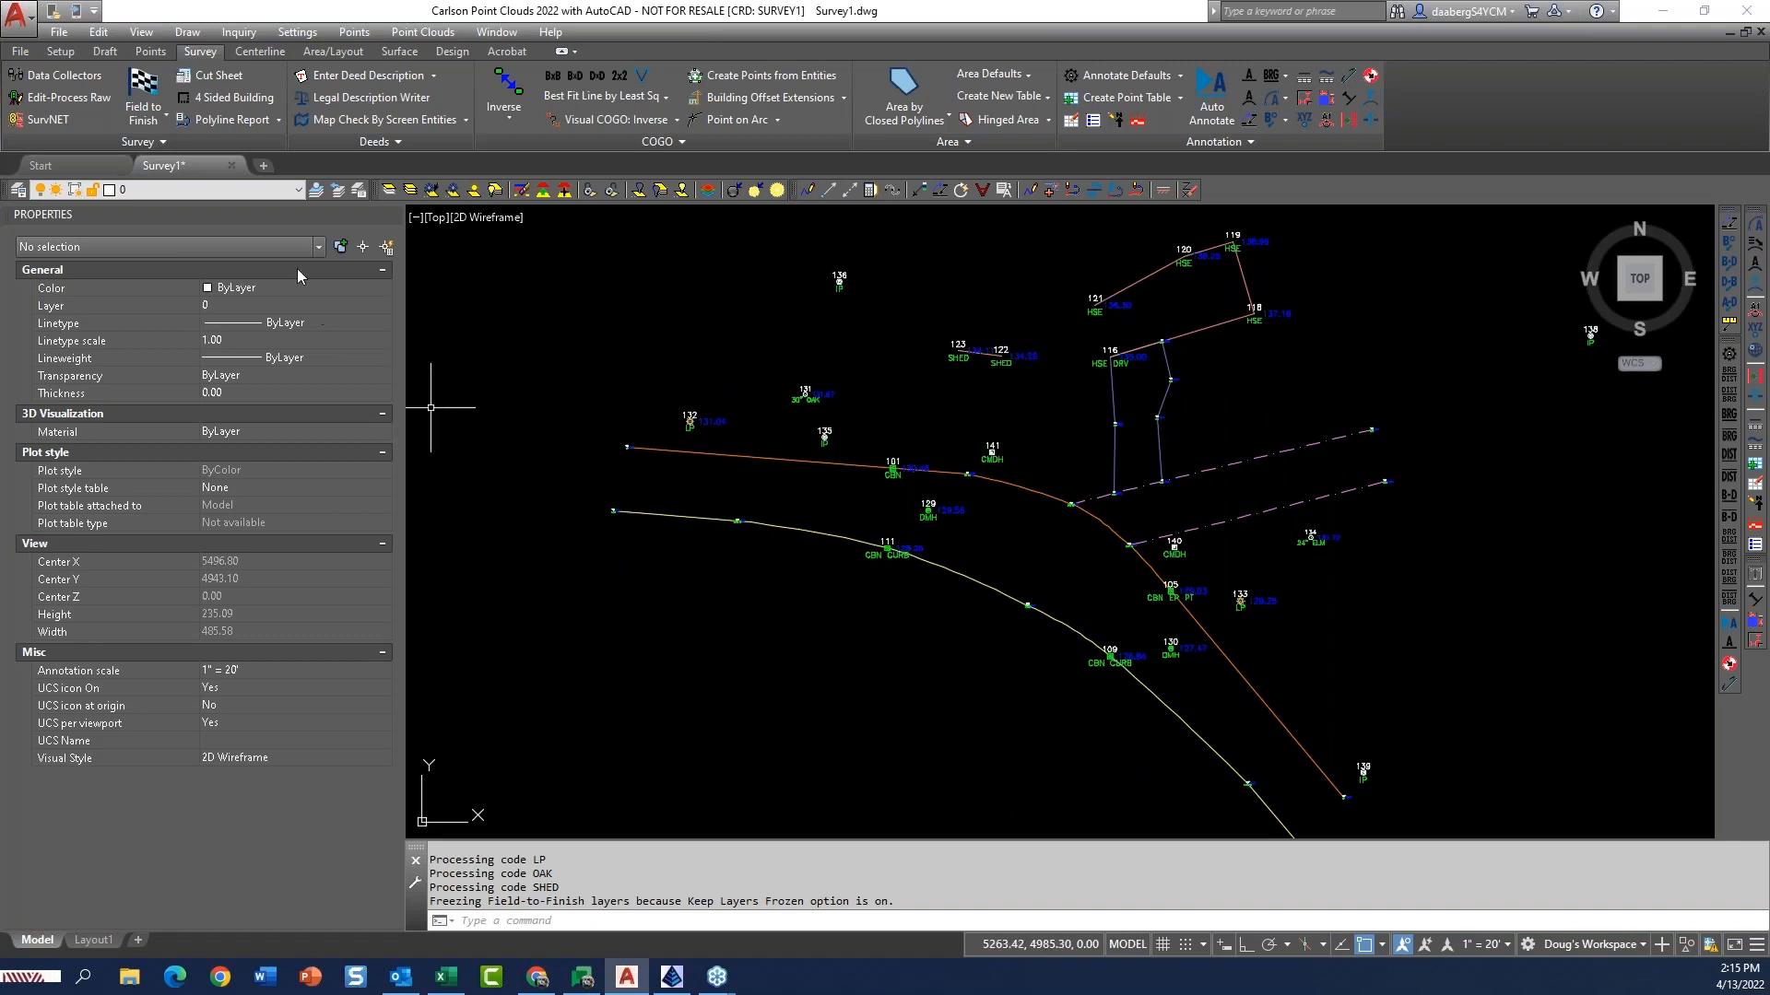
Reopen the Field to Finish code table and turn on the distinct point layer PNTS for the CURB code
click(153, 96)
click(792, 640)
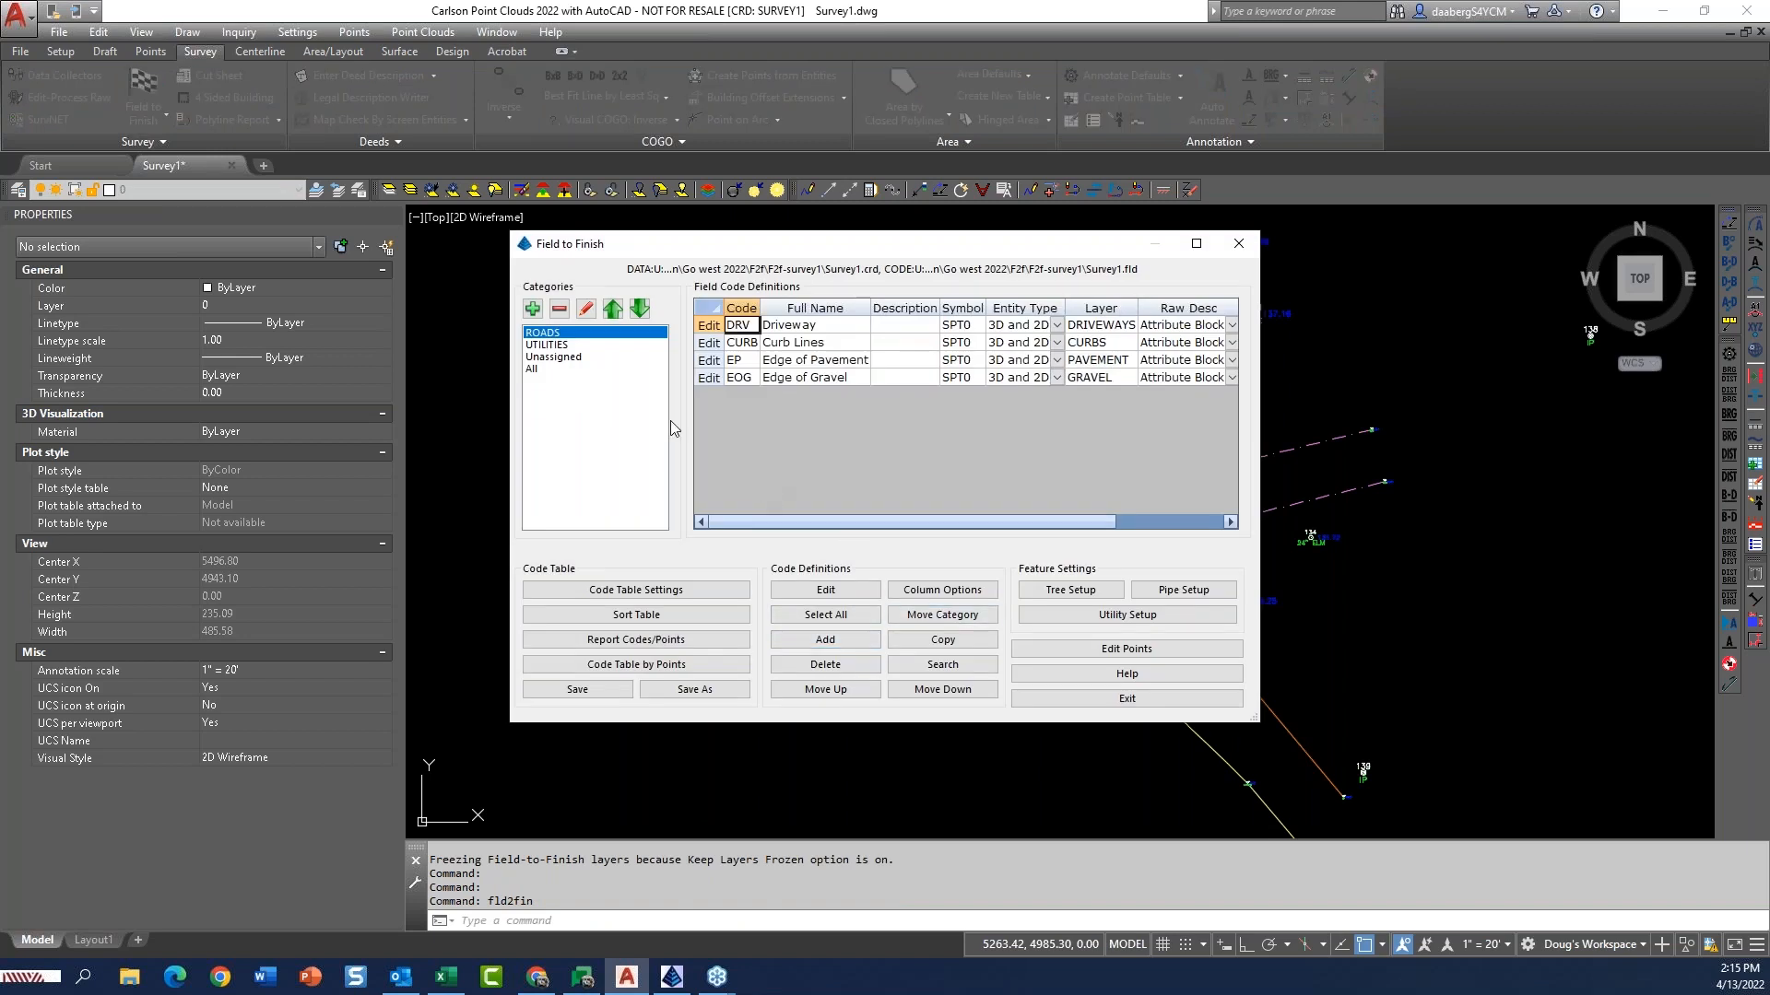
click(706, 342)
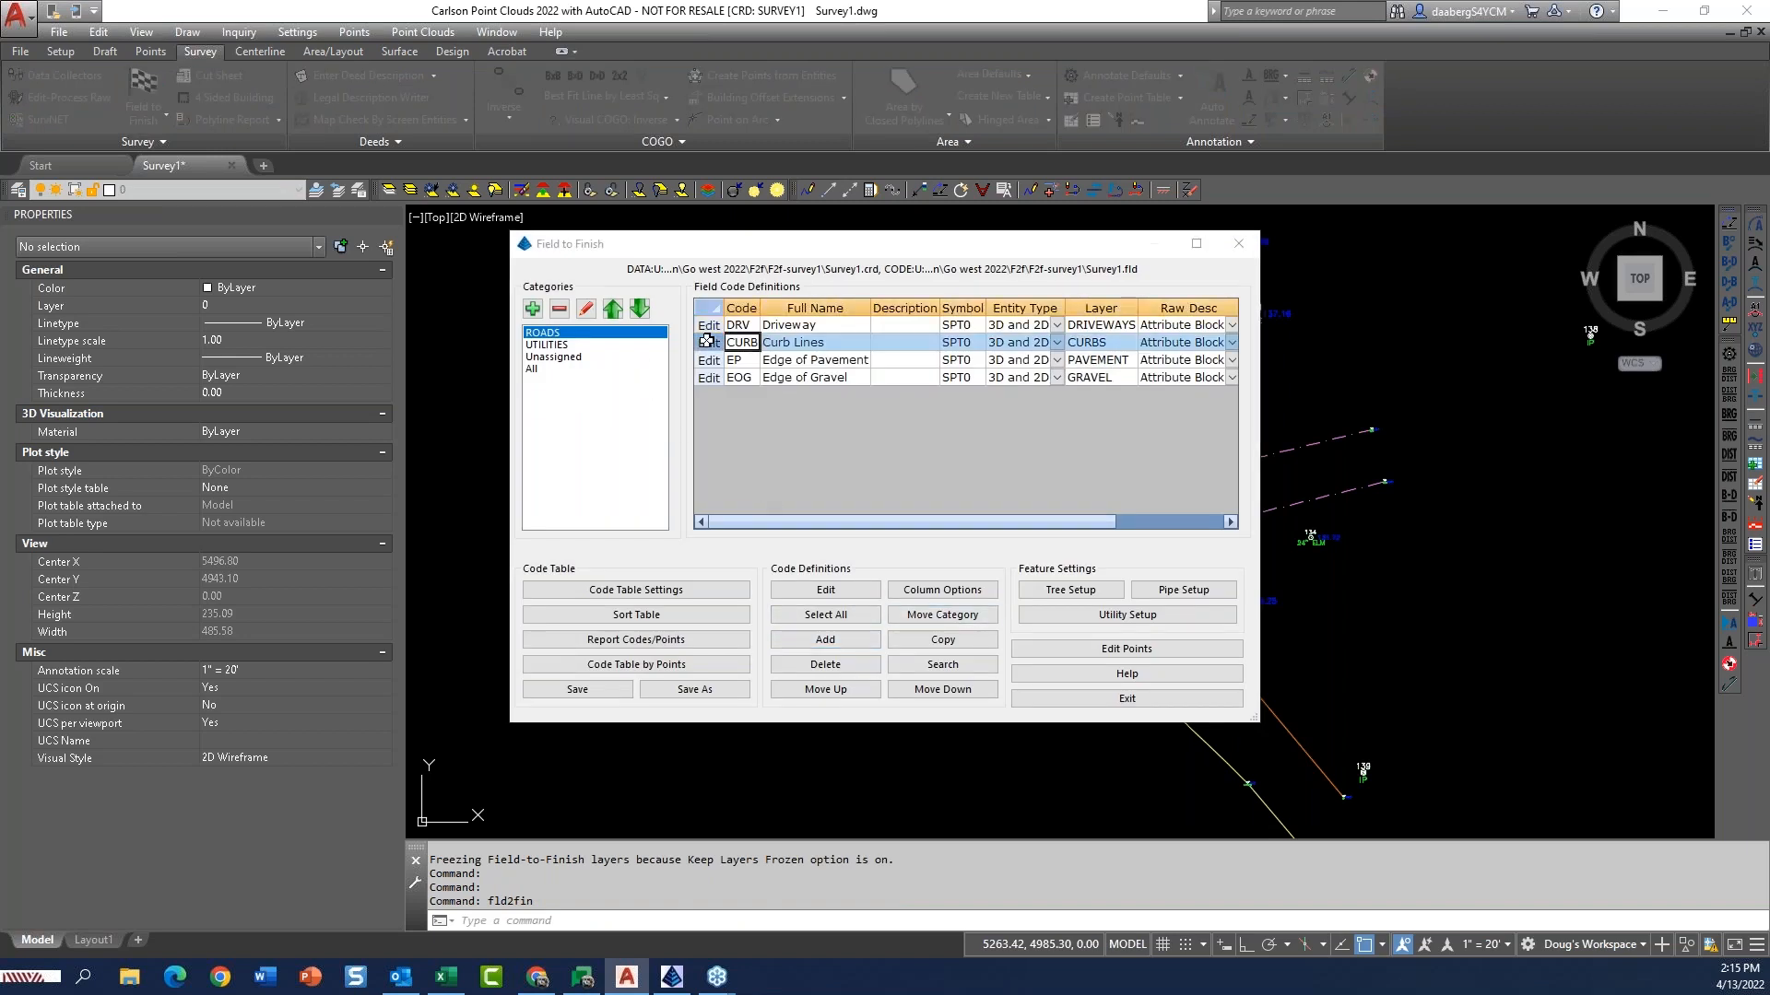
click(655, 393)
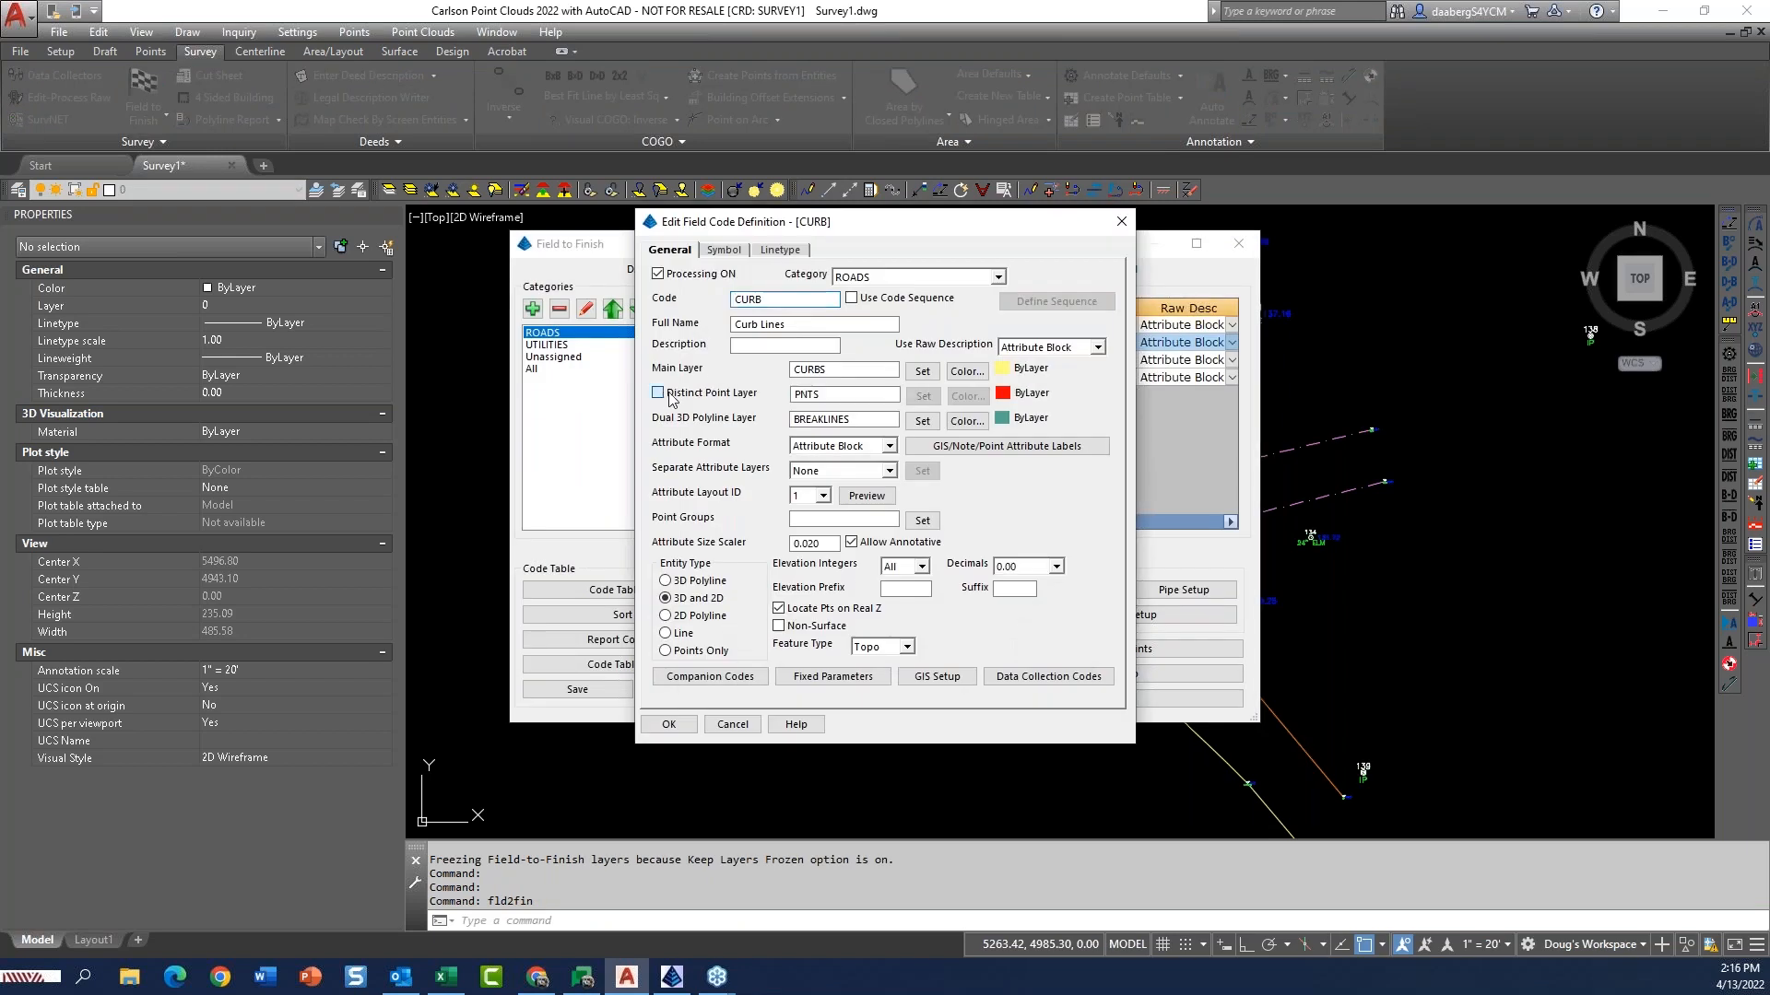
click(670, 725)
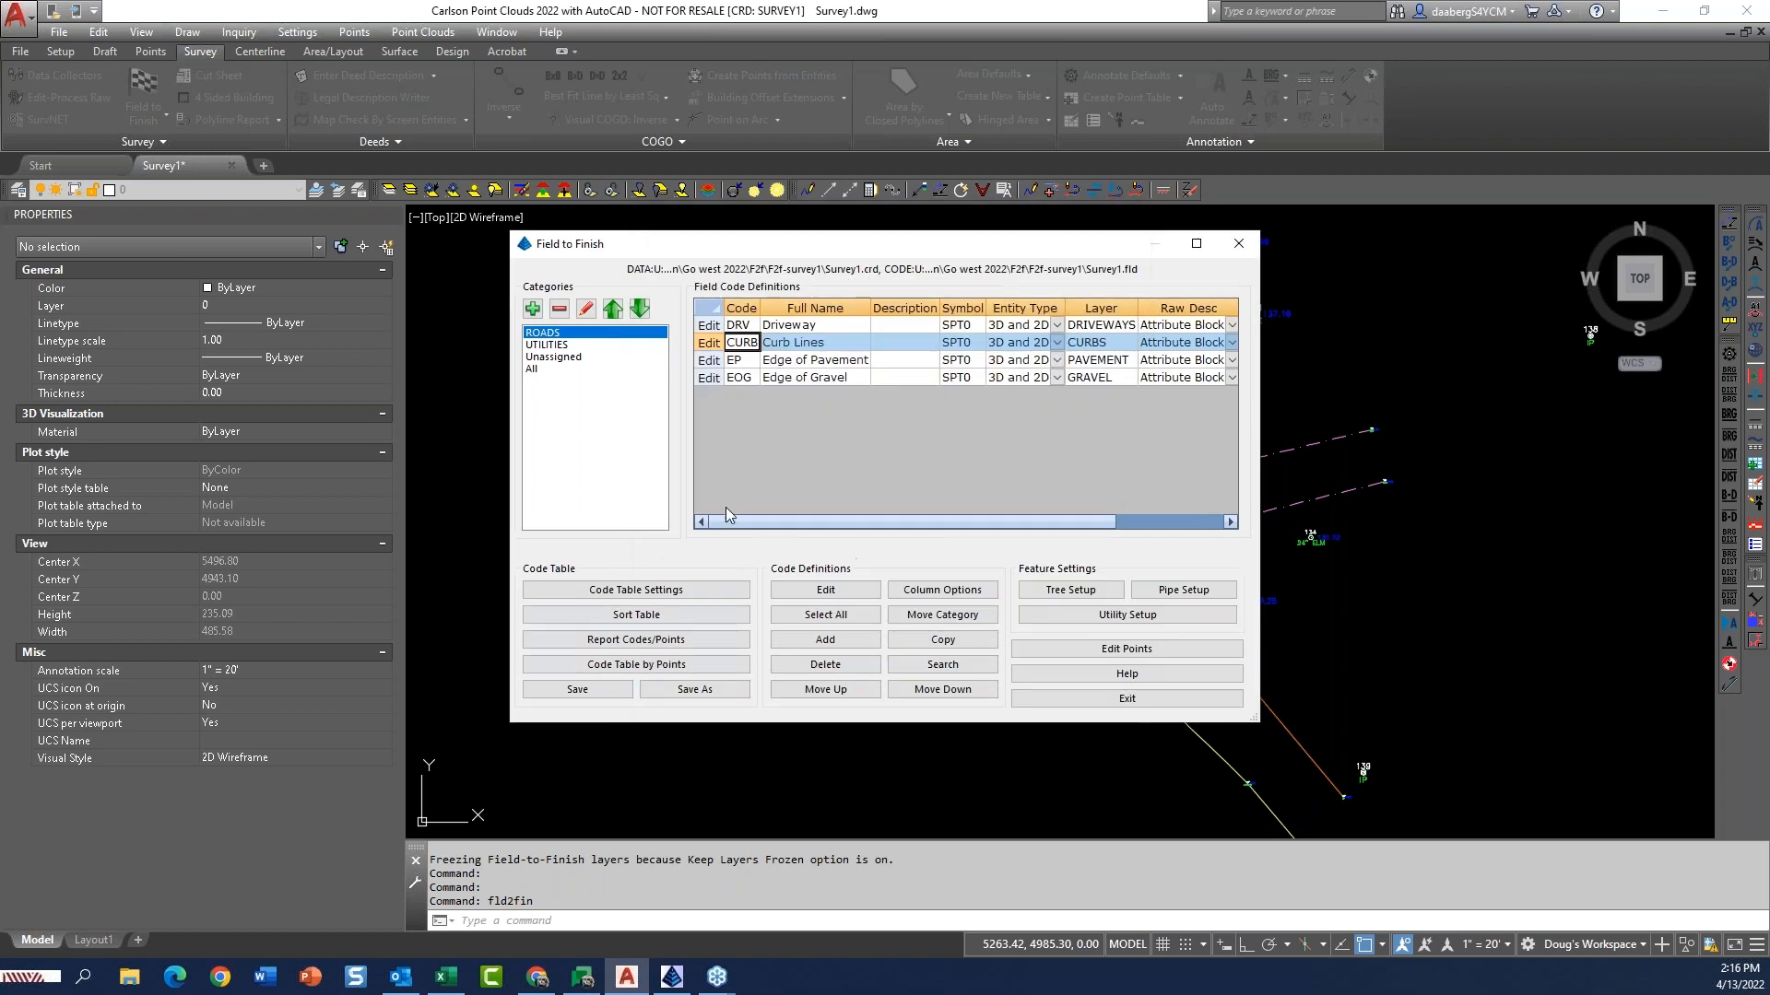
Turn on the distinct point layer PNTS for the EP and EOG codes and accept both definitions
click(708, 360)
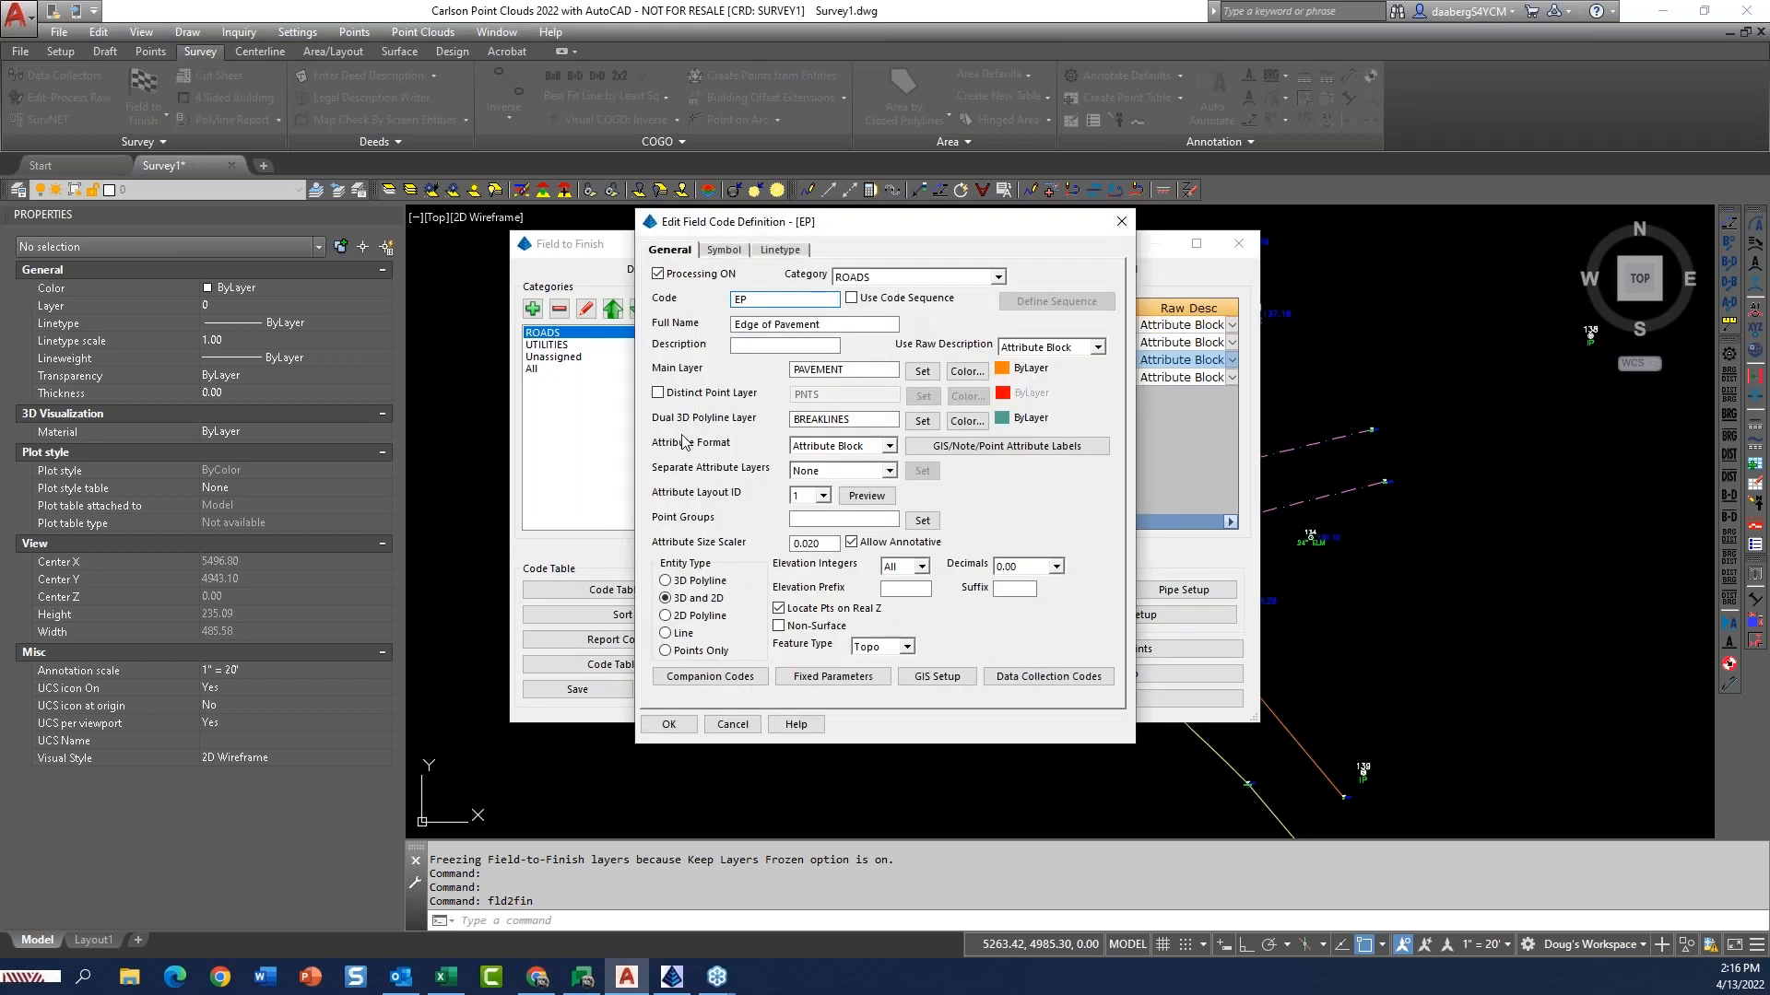
click(659, 394)
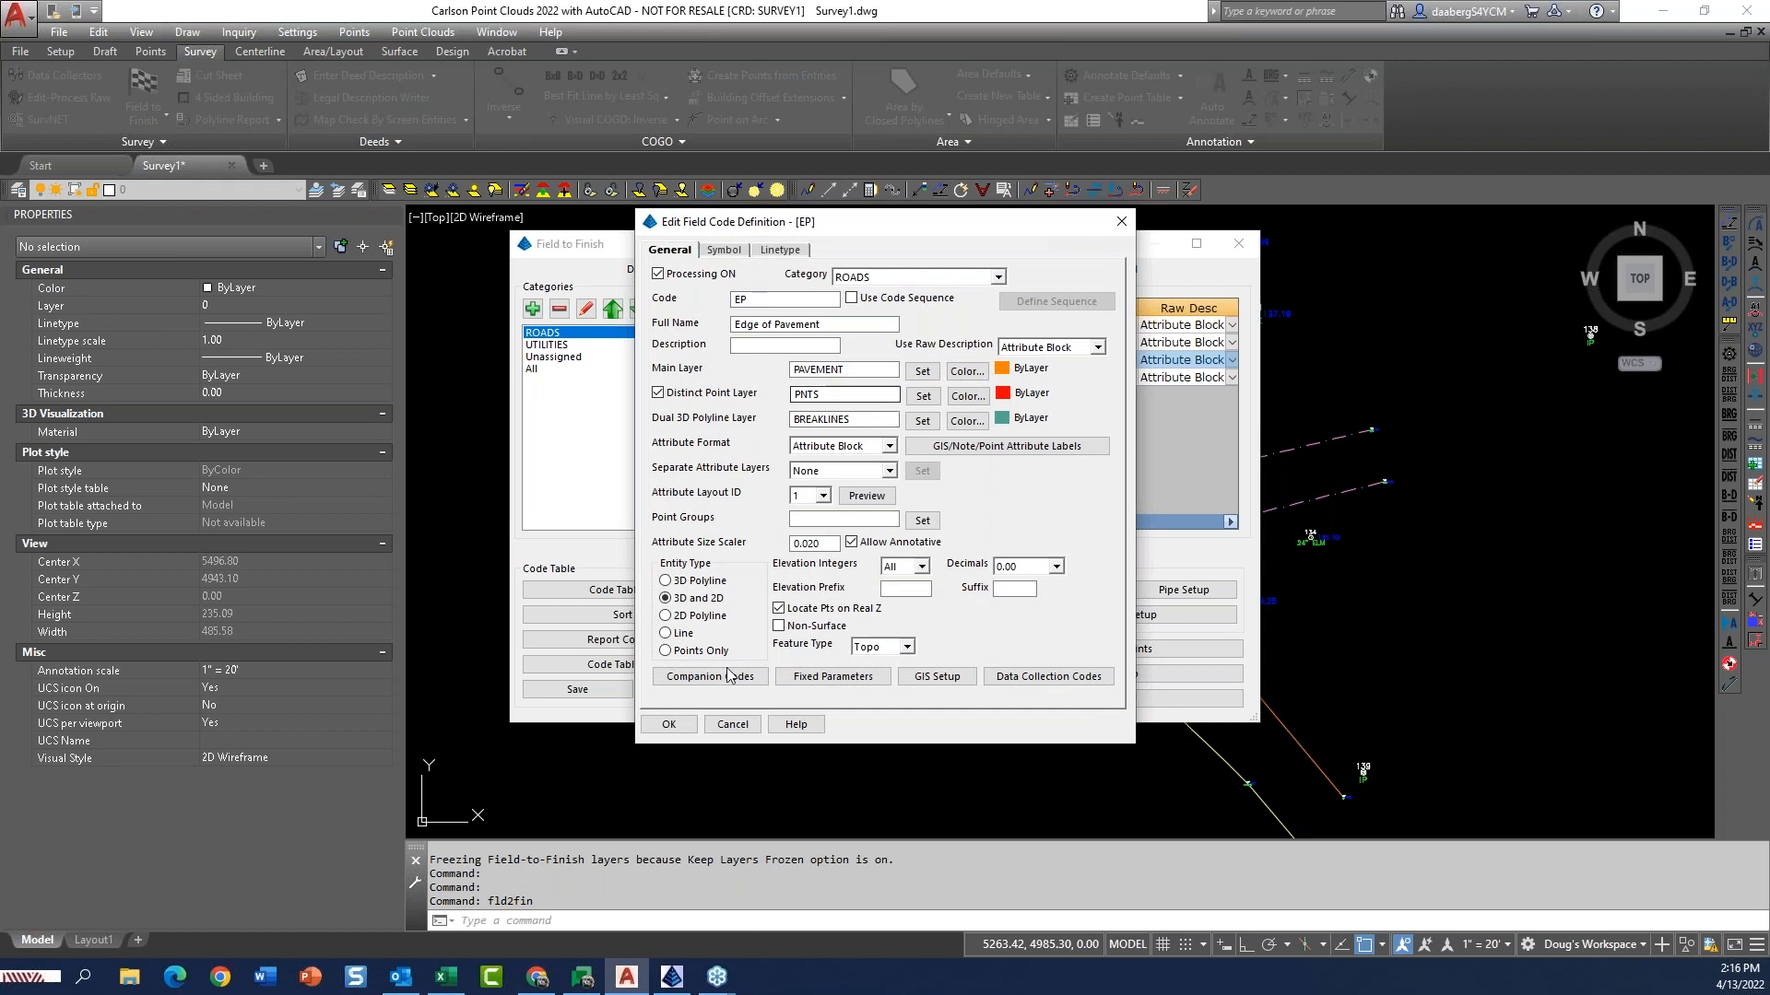
click(686, 728)
click(712, 379)
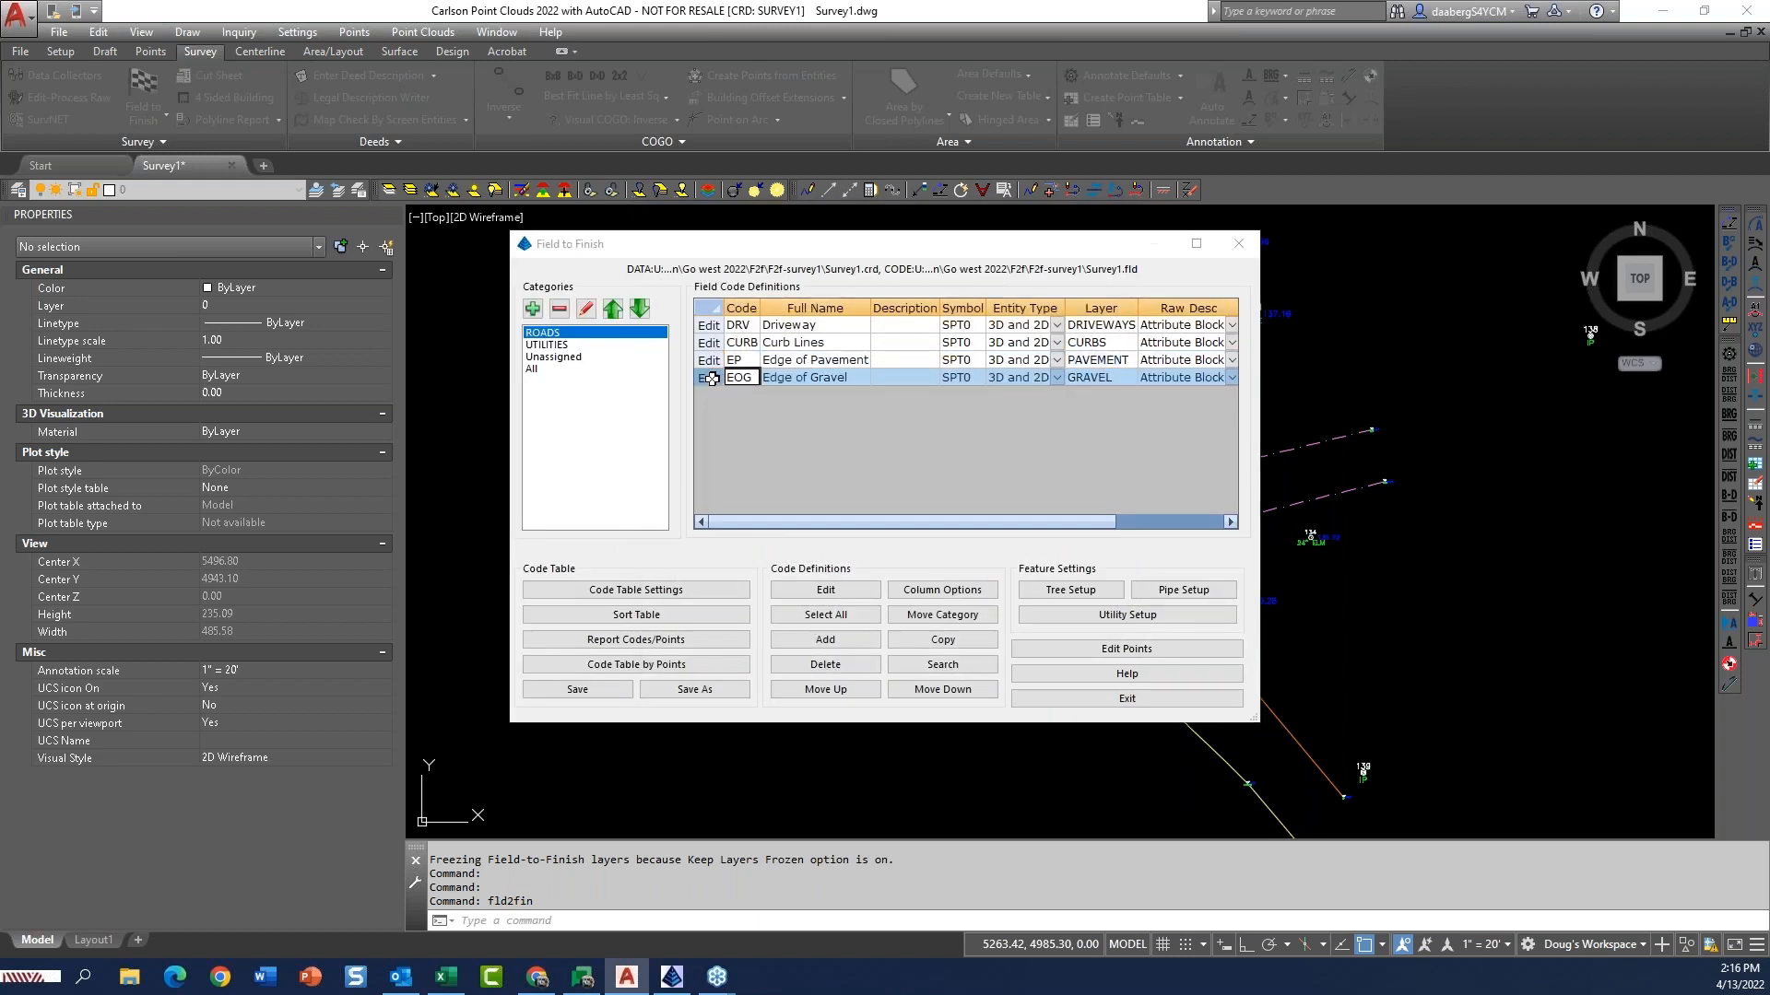
click(680, 728)
Save the code table and redraw the field data with the updated codes
click(608, 692)
click(1127, 698)
click(718, 662)
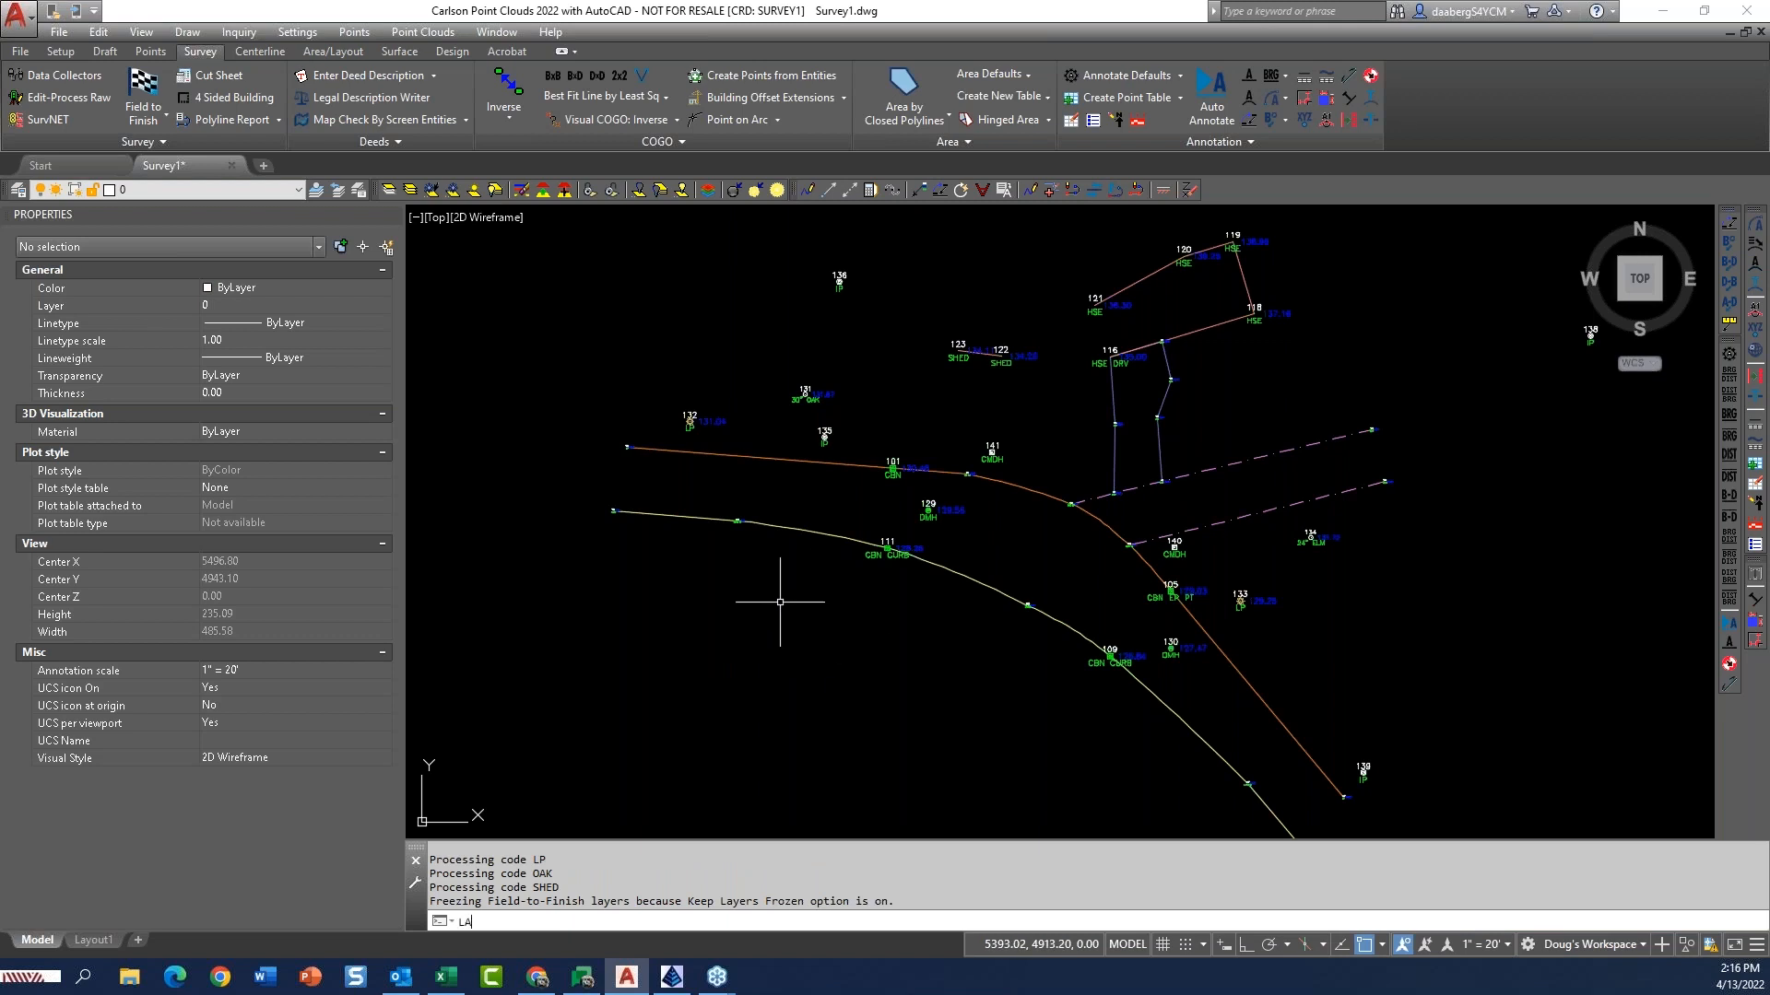
Freeze the PNTS layer in the layer manager and close the manager
text(LA)
key(Return)
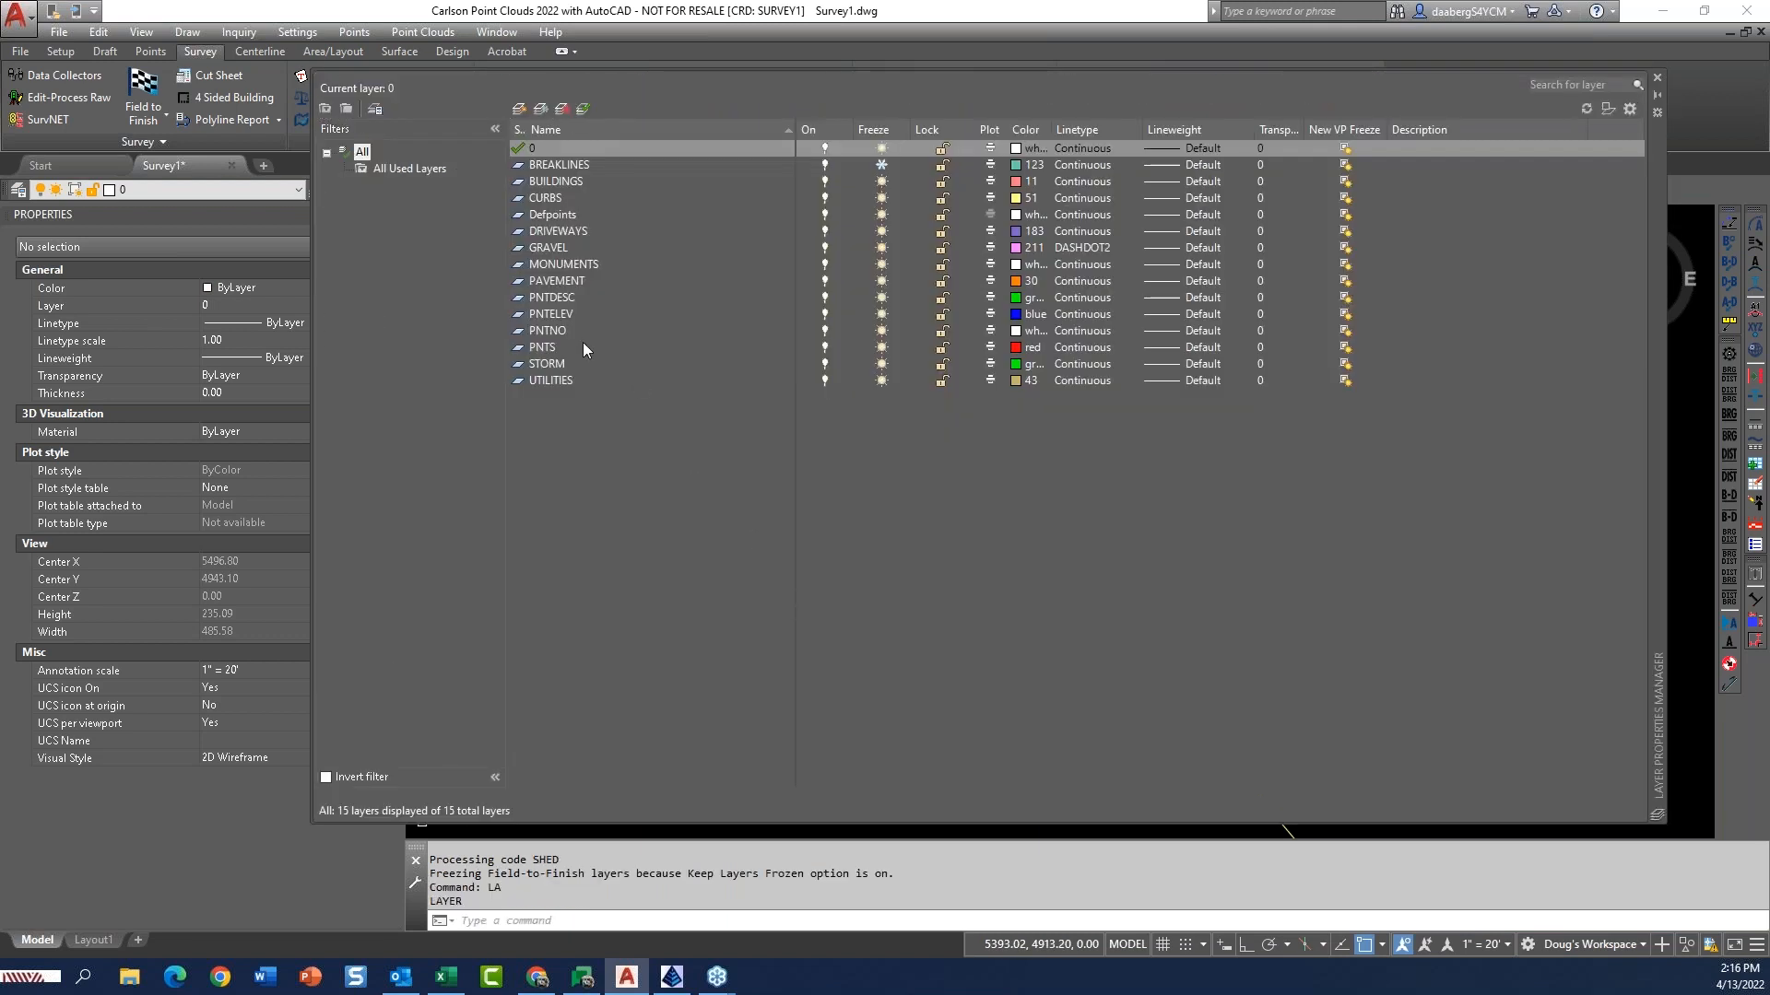
click(624, 350)
click(881, 348)
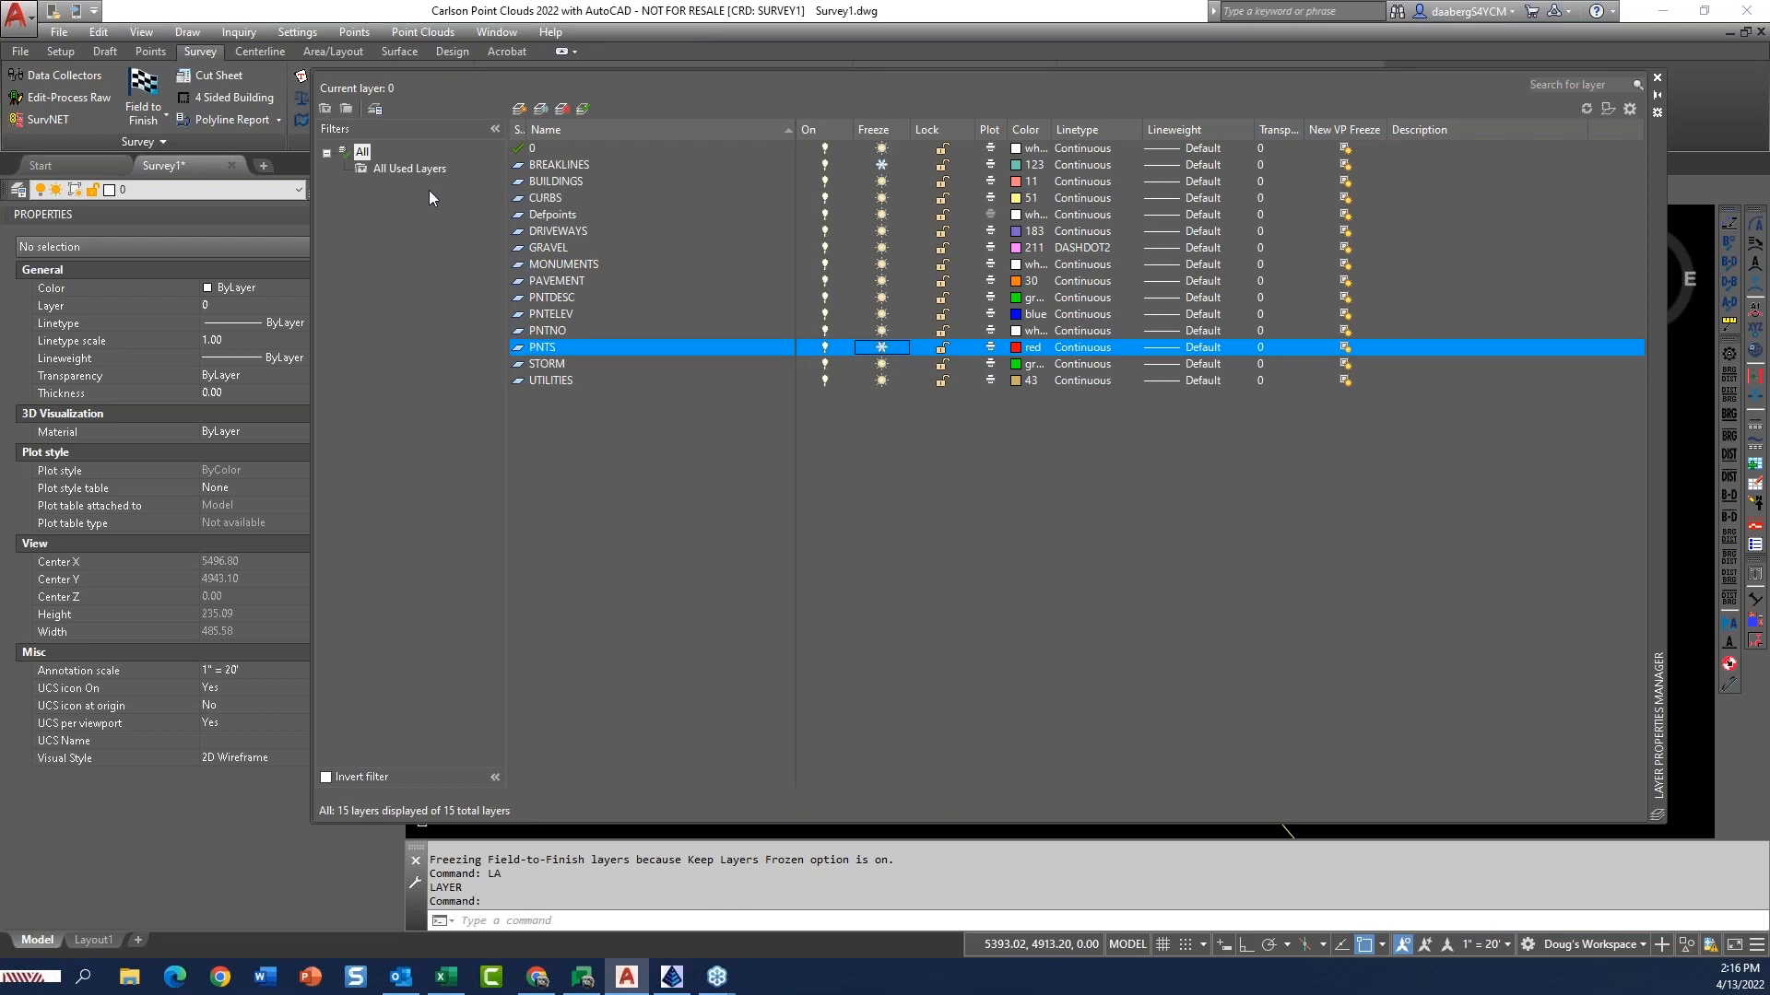
click(1657, 81)
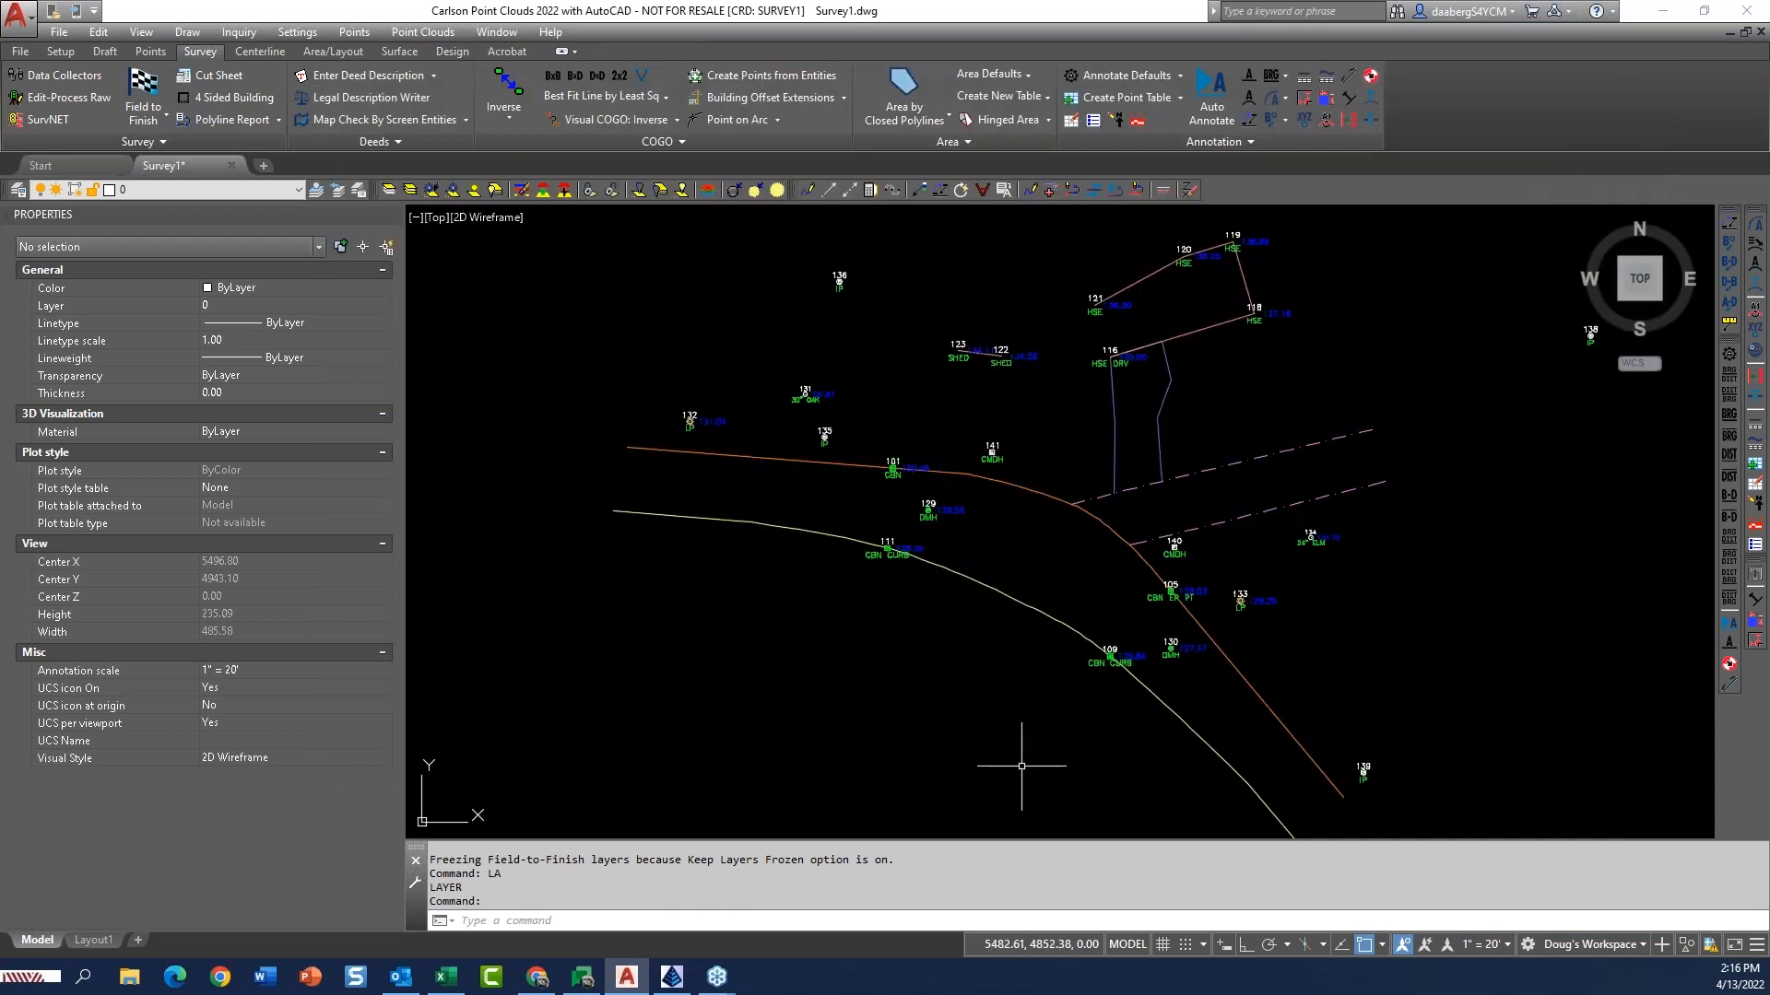
Check the points still displayed along the road lines, and turn on and thaw all layers
scroll(790, 439, up, 4)
mouse_move(1138, 659)
middle_down()
mouse_move(1118, 620)
mouse_move(866, 461)
middle_up()
scroll(908, 420, up, 3)
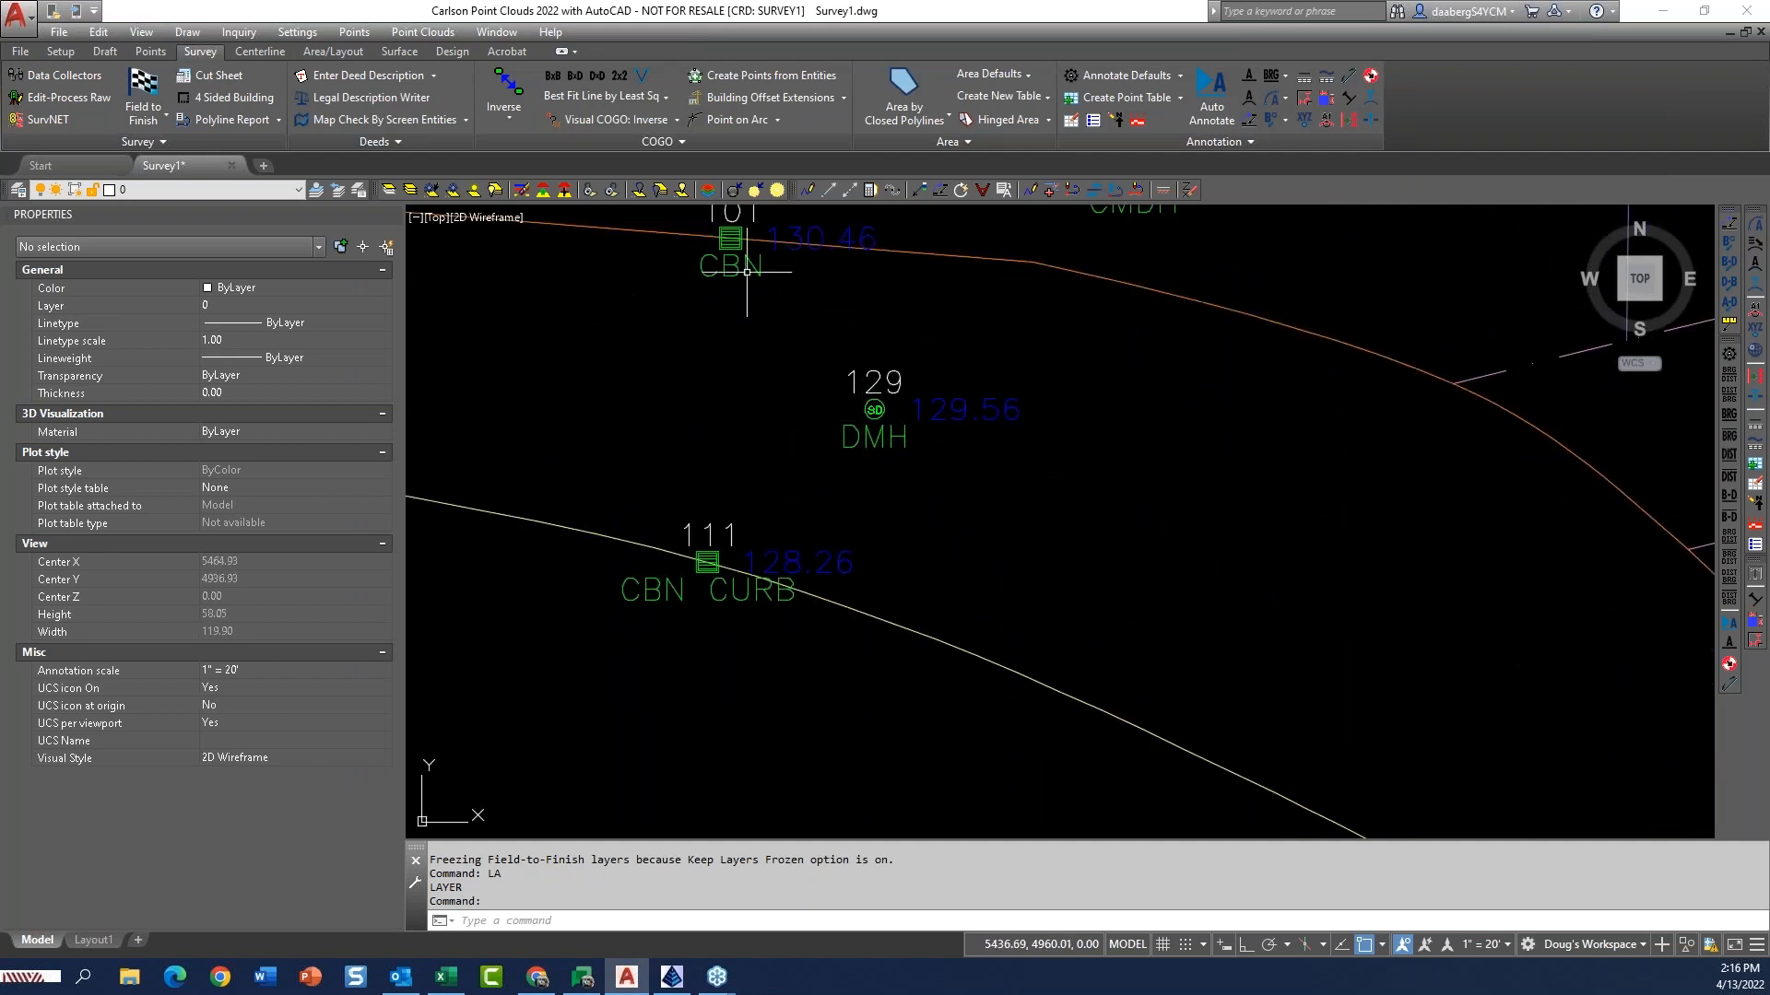
scroll(745, 535, down, 3)
scroll(1010, 590, down, 4)
mouse_move(1129, 664)
middle_down()
mouse_move(885, 510)
mouse_move(912, 624)
middle_up()
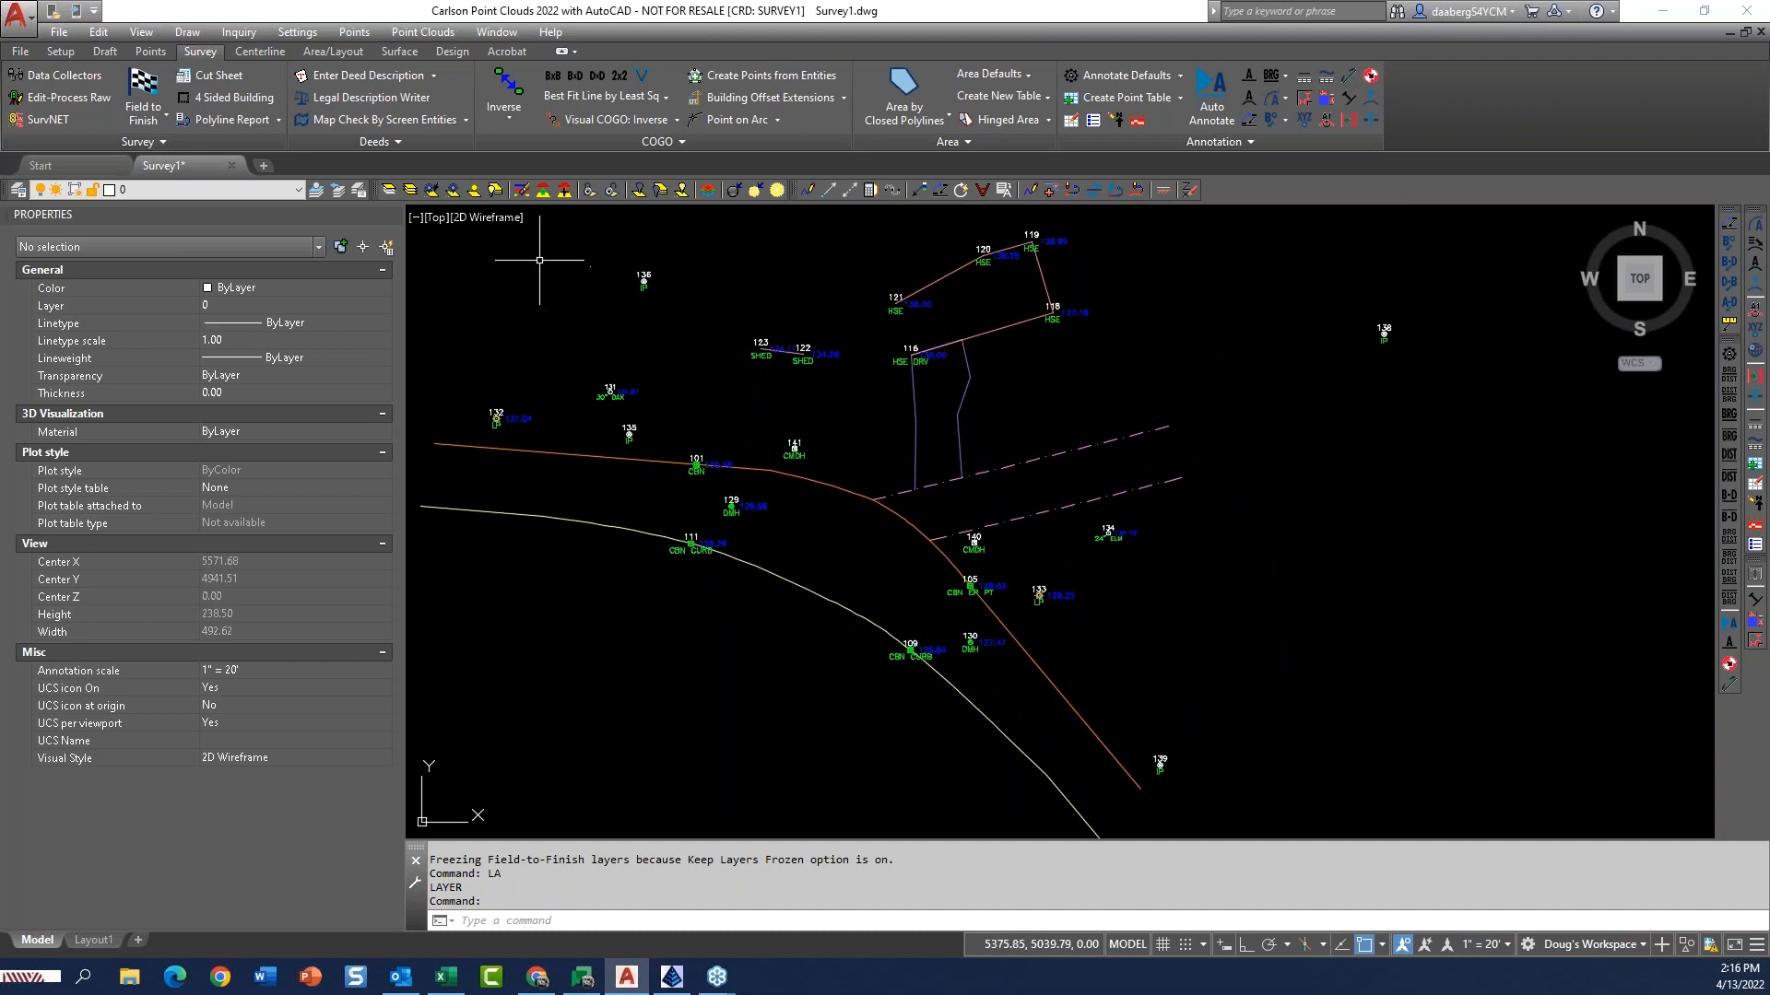
click(496, 190)
middle_drag(794, 495, 1010, 609)
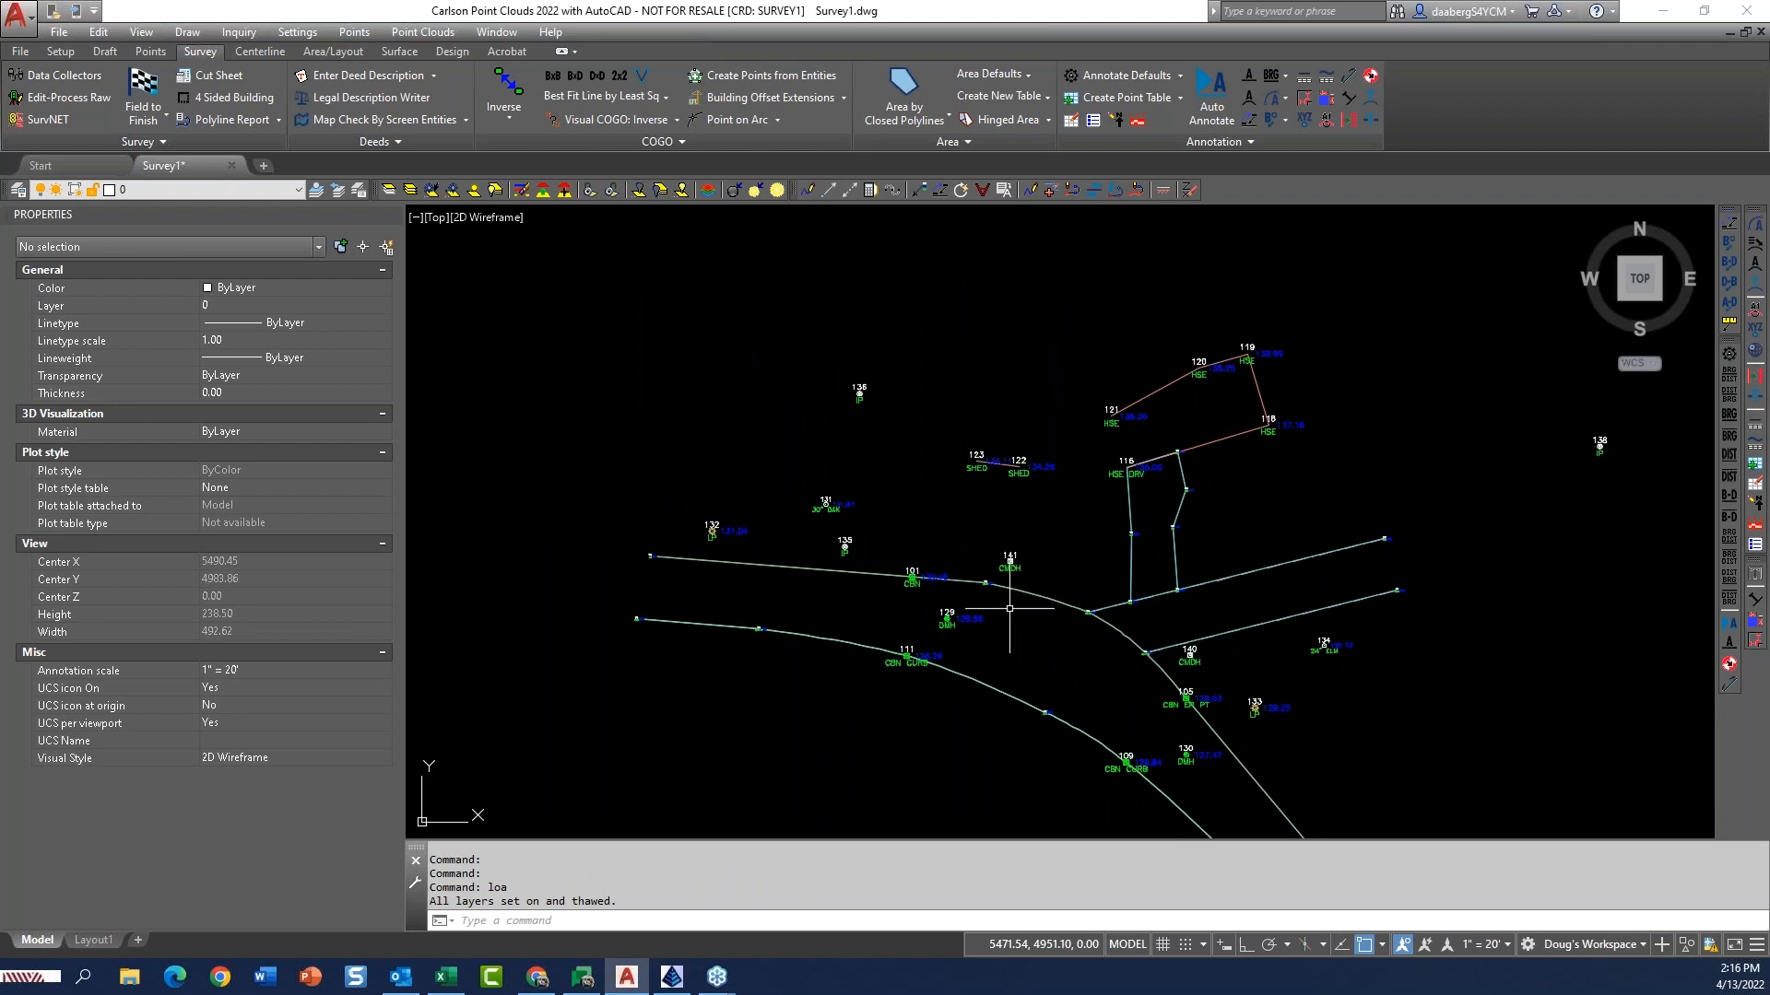
Examine the small point labels along the edge of pavement, including points 102 and 103
scroll(838, 620, up, 2)
middle_drag(801, 608, 928, 604)
scroll(841, 542, up, 8)
scroll(767, 623, down, 4)
middle_drag(1189, 695, 524, 428)
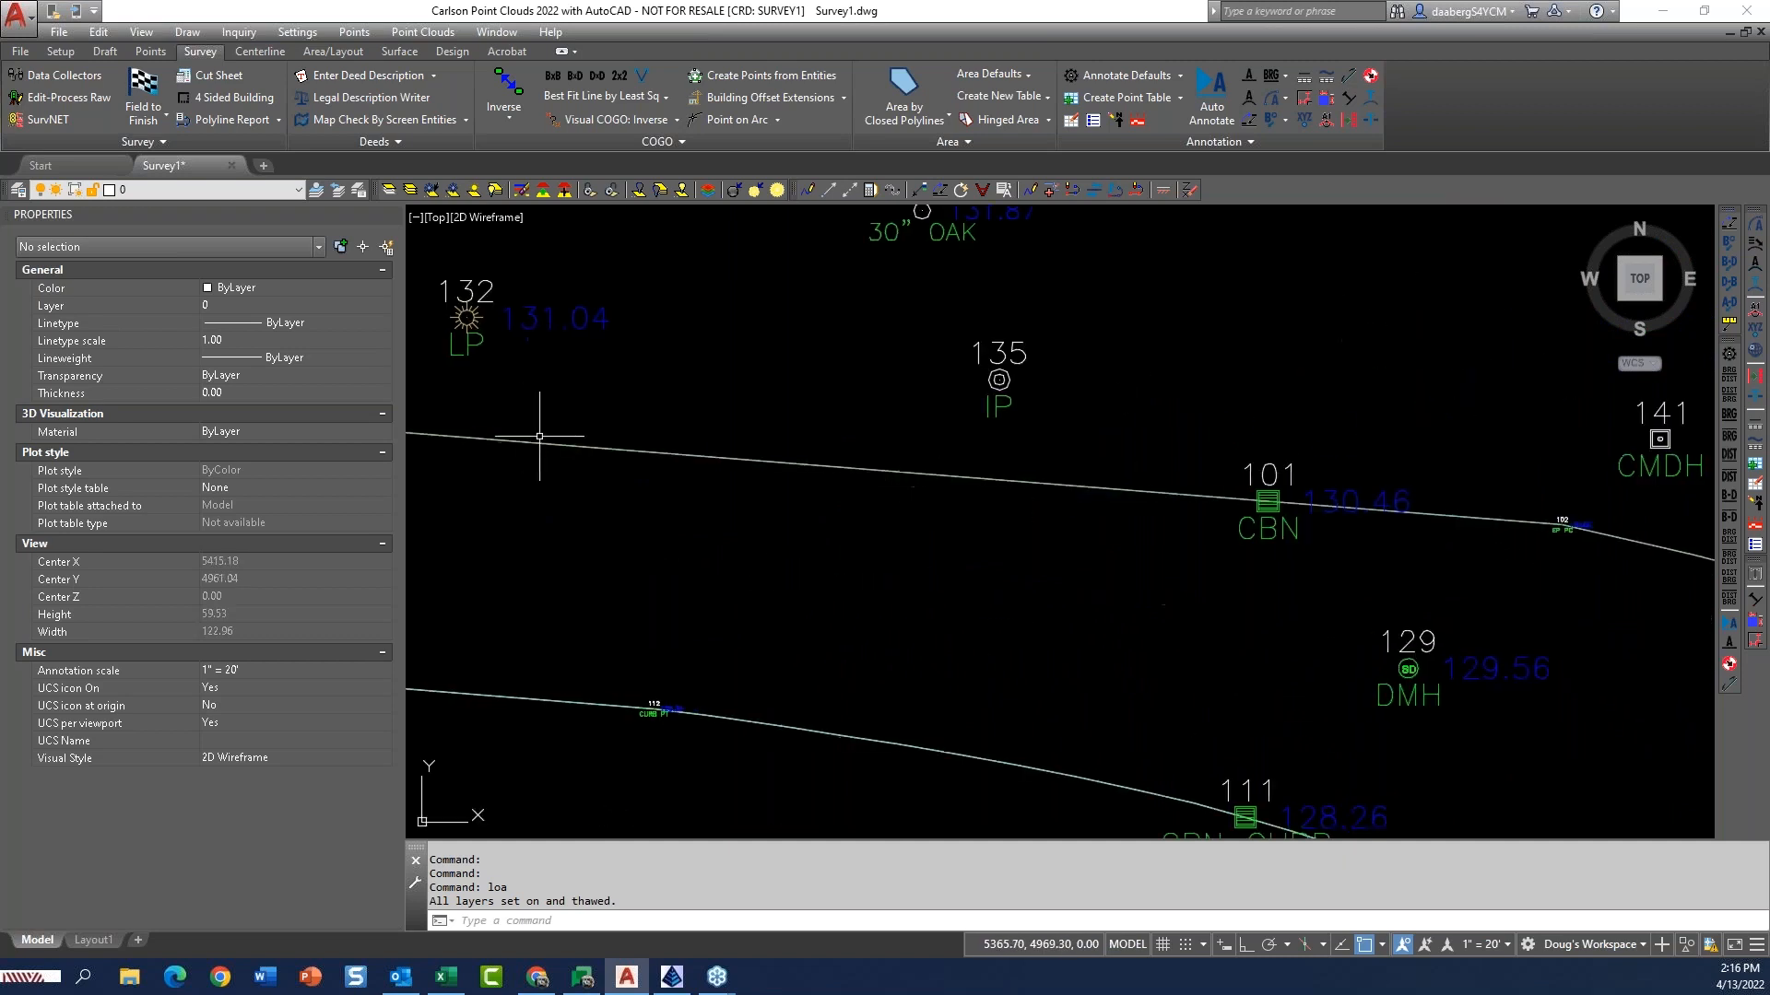
middle_drag(1256, 600, 948, 549)
scroll(1132, 453, up, 6)
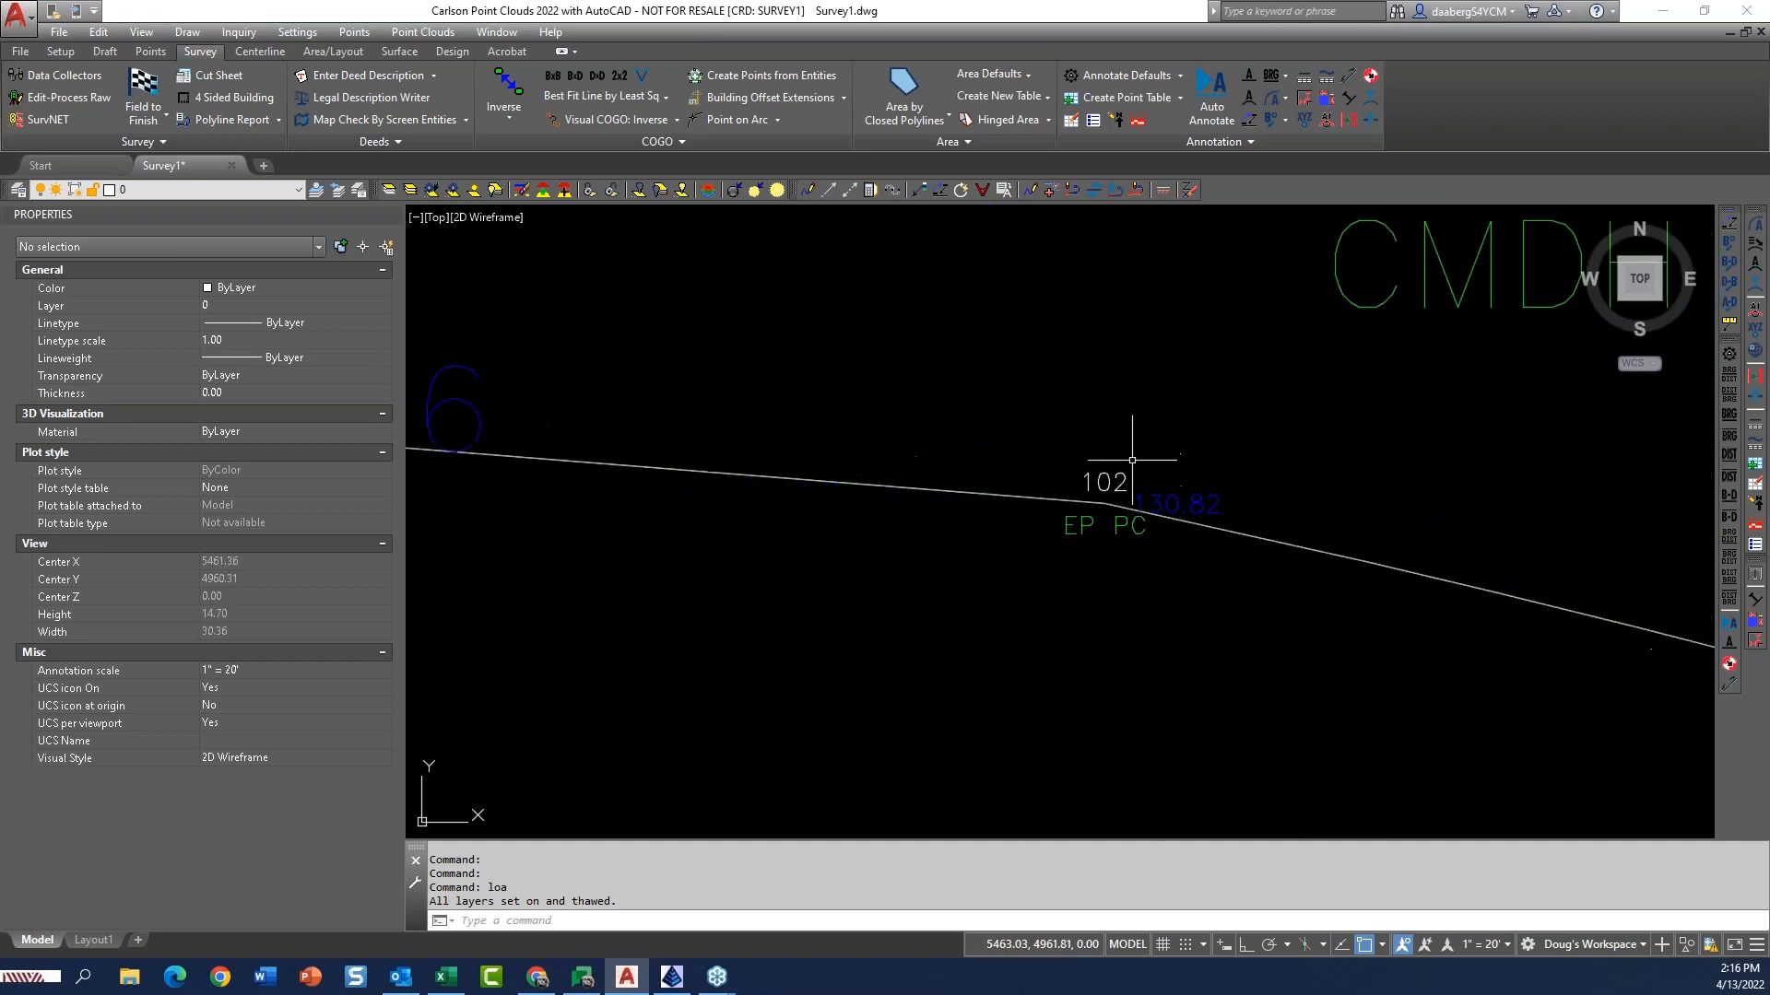
scroll(1112, 528, down, 4)
mouse_move(1260, 631)
mouse_down()
mouse_move(1114, 557)
mouse_move(622, 442)
mouse_up()
scroll(1142, 532, up, 4)
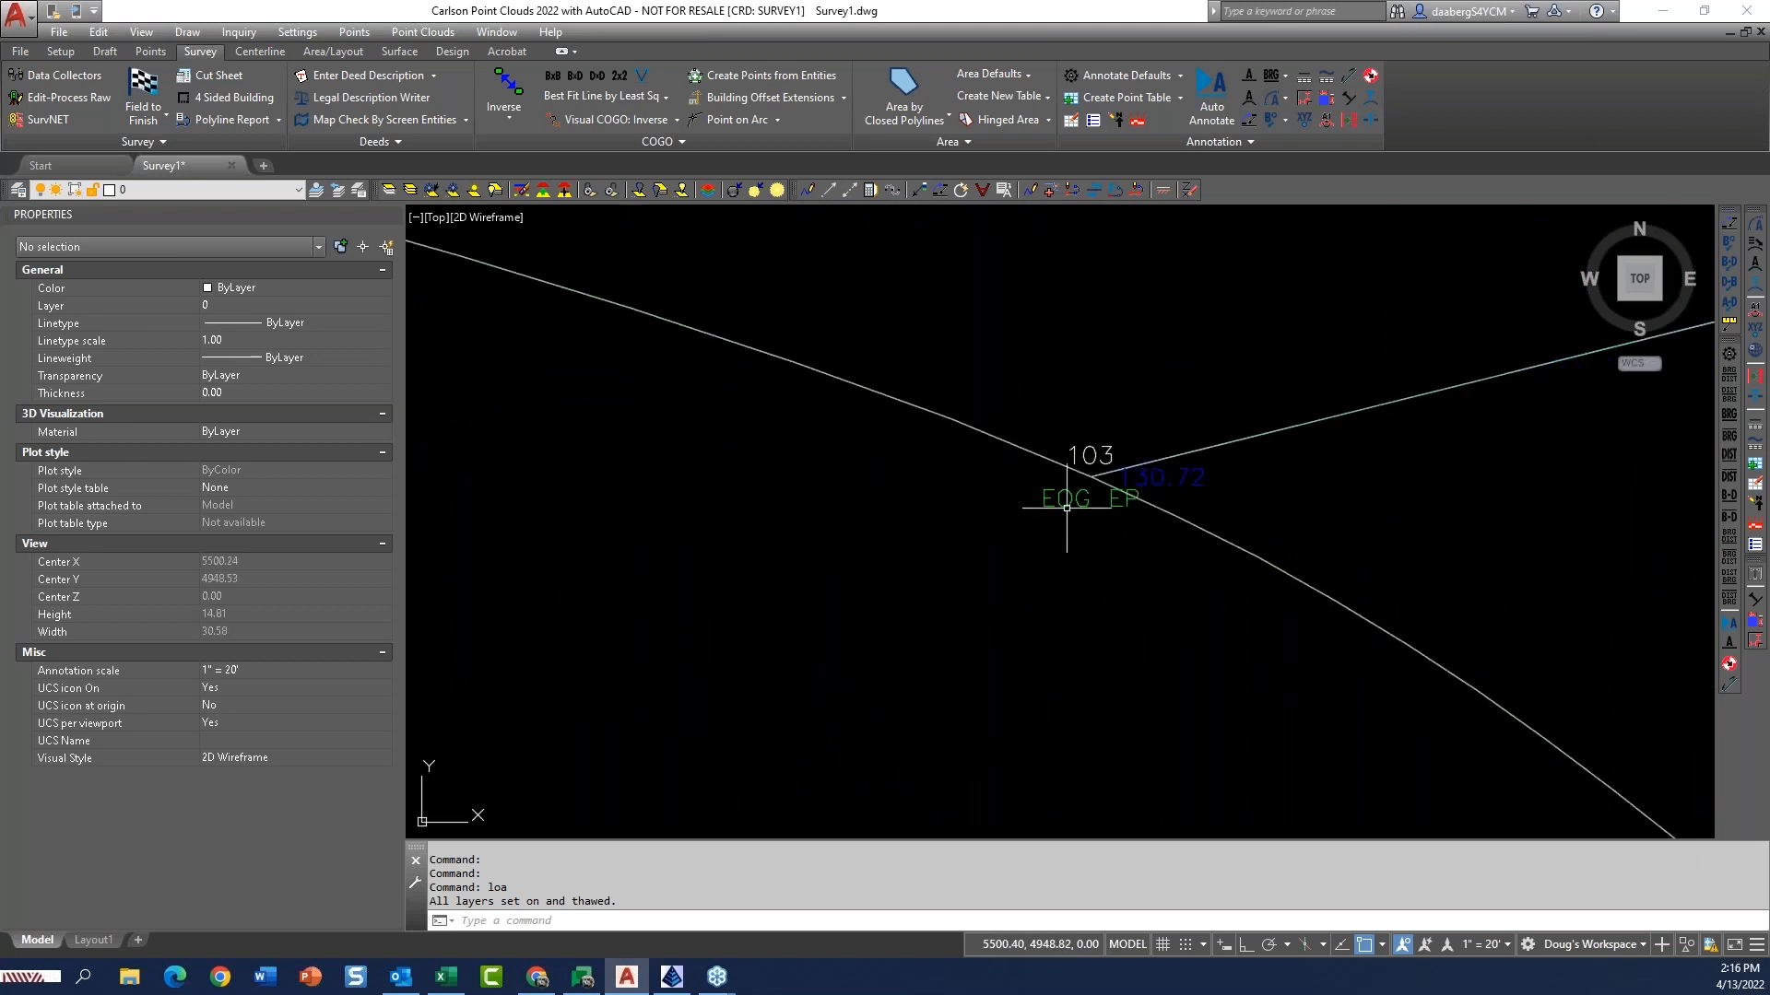
scroll(1060, 507, down, 8)
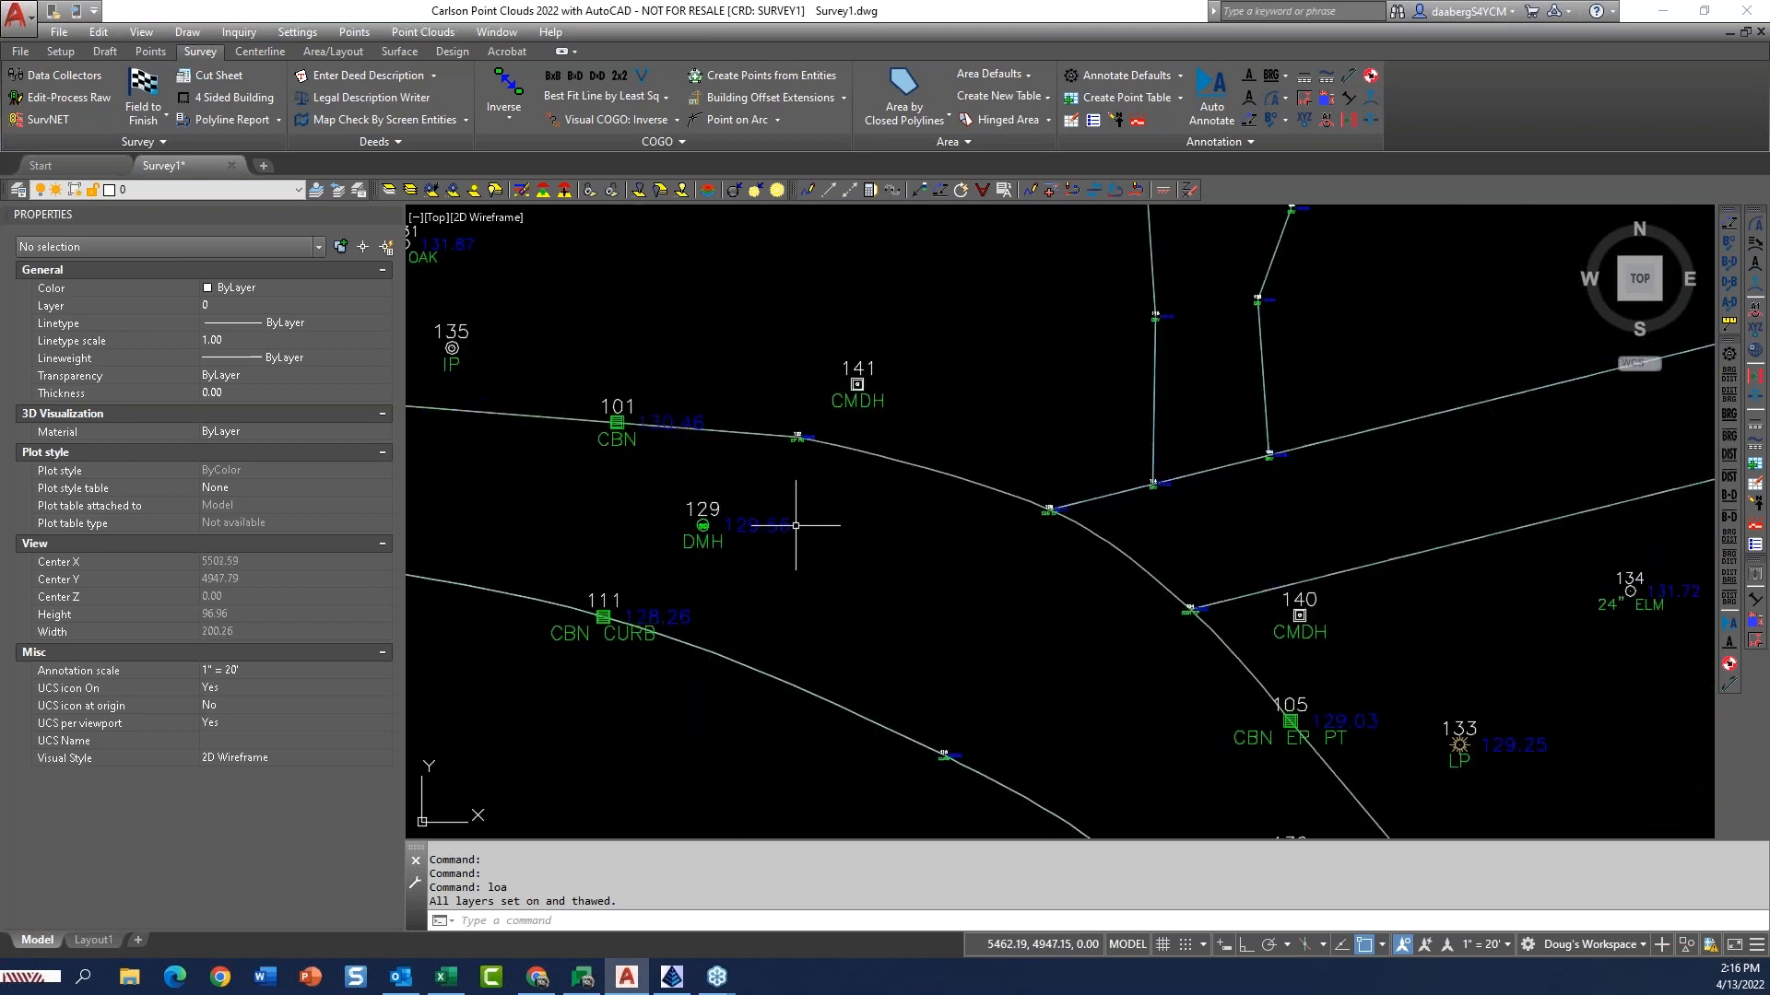
middle_drag(796, 526, 1268, 644)
Open the Field to Finish code table, list all codes, and view the HSE code definition without changing it
click(145, 90)
click(770, 642)
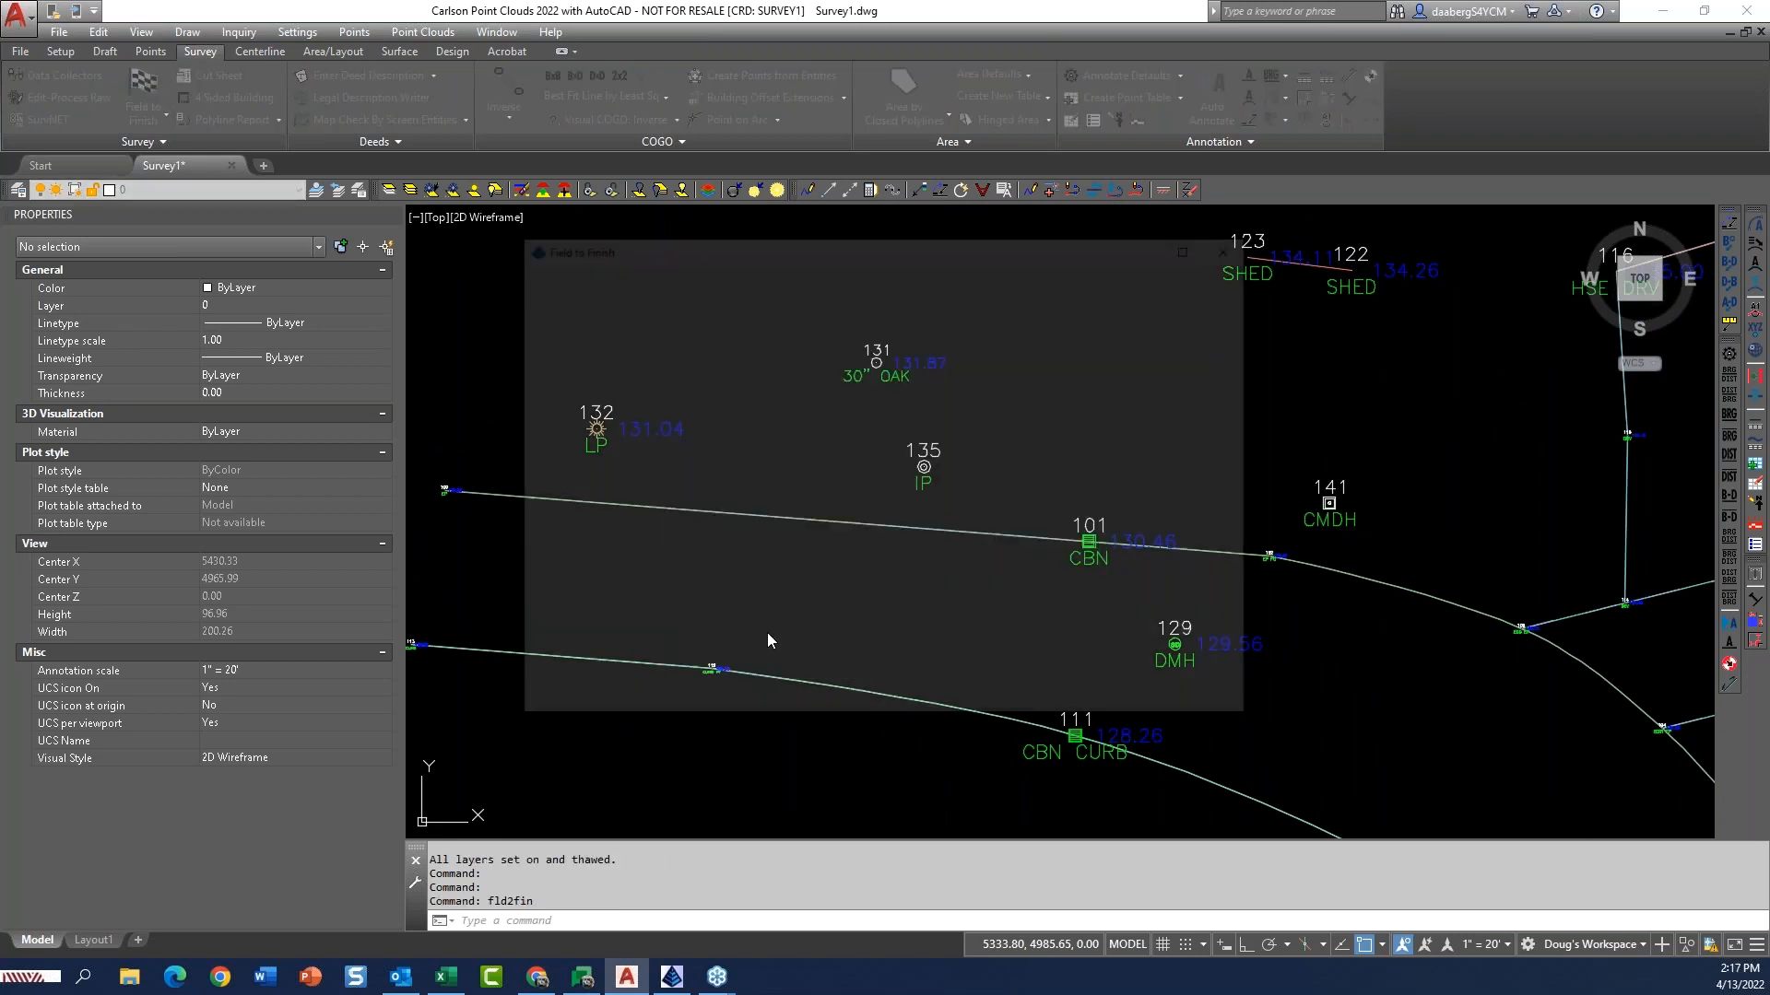
click(554, 369)
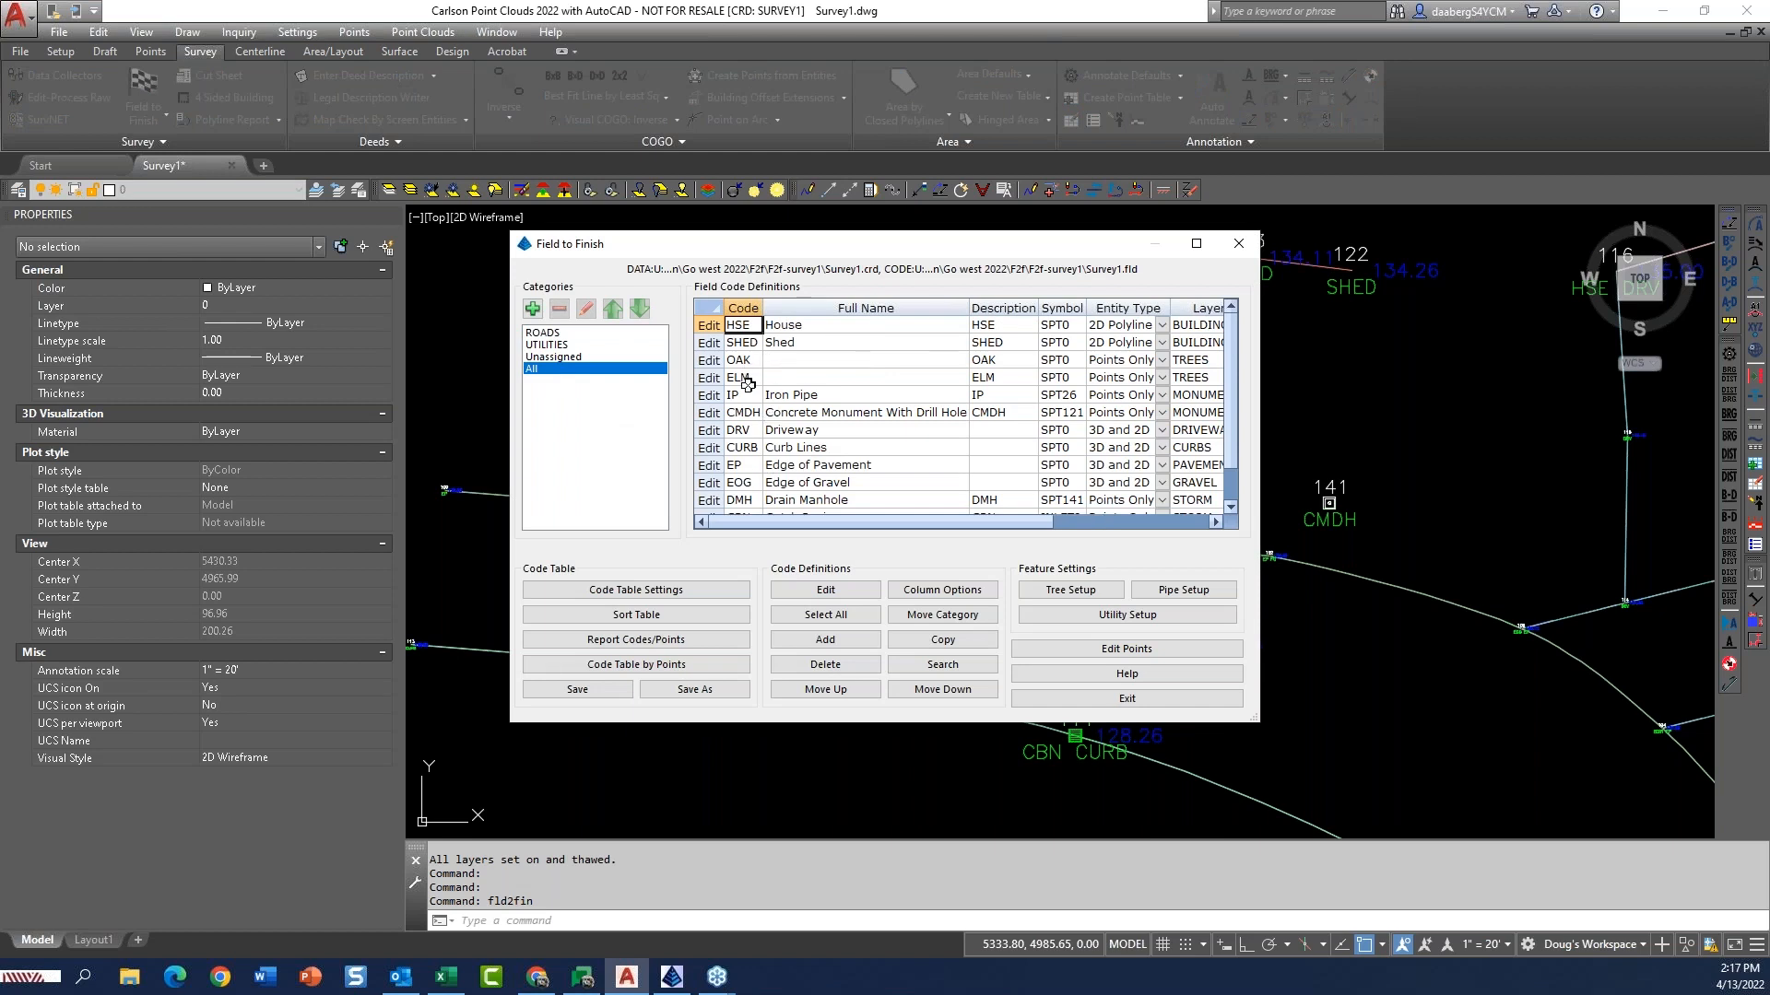
click(706, 325)
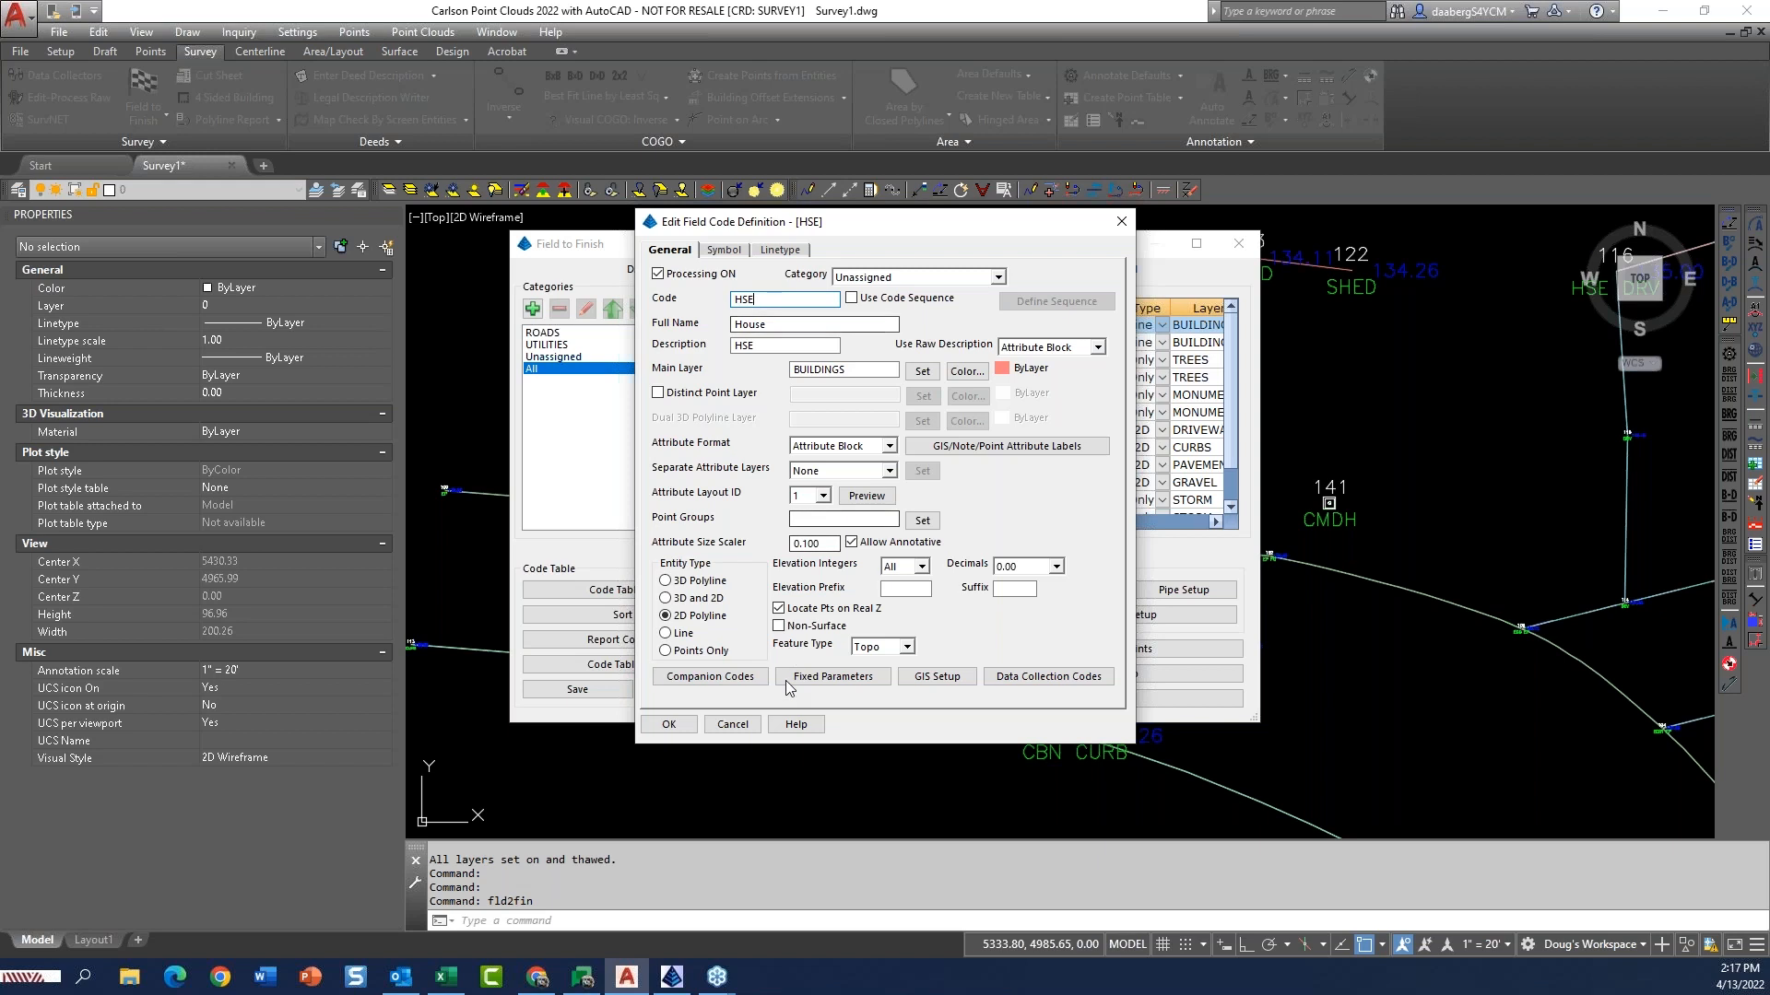
click(733, 724)
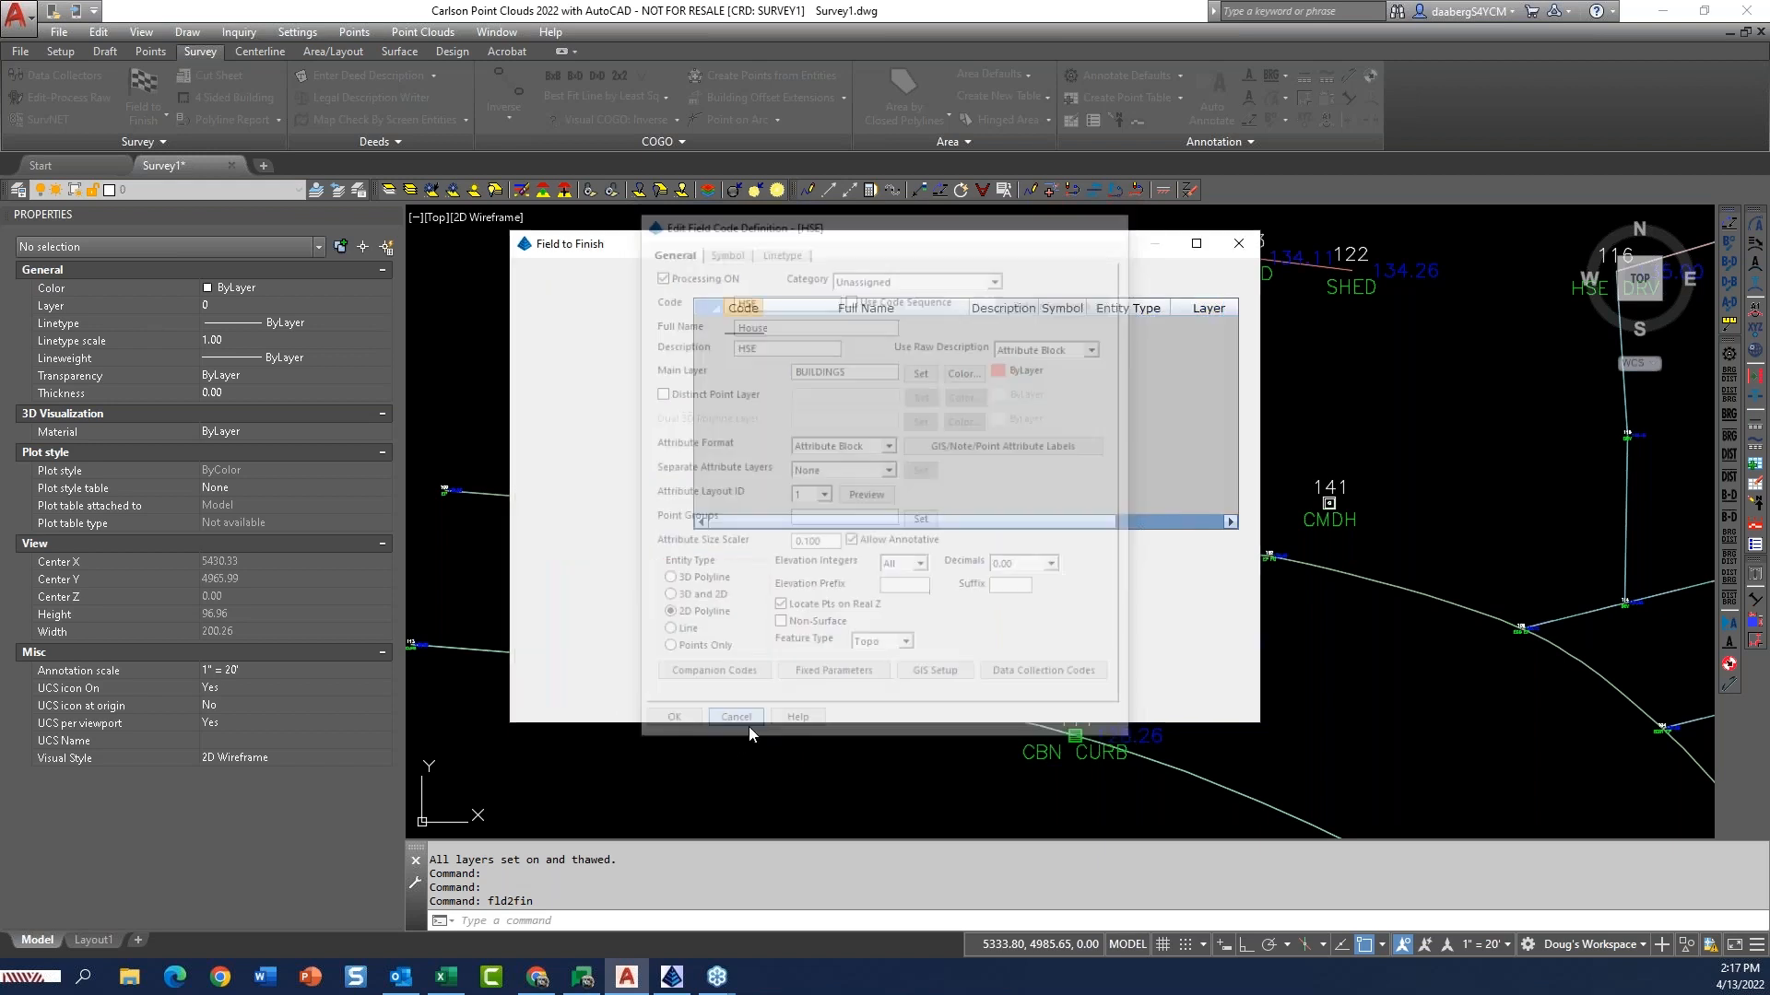
Open the EP code definition and review the Use Raw Description options, keeping Attribute Block
drag(1044, 256, 929, 247)
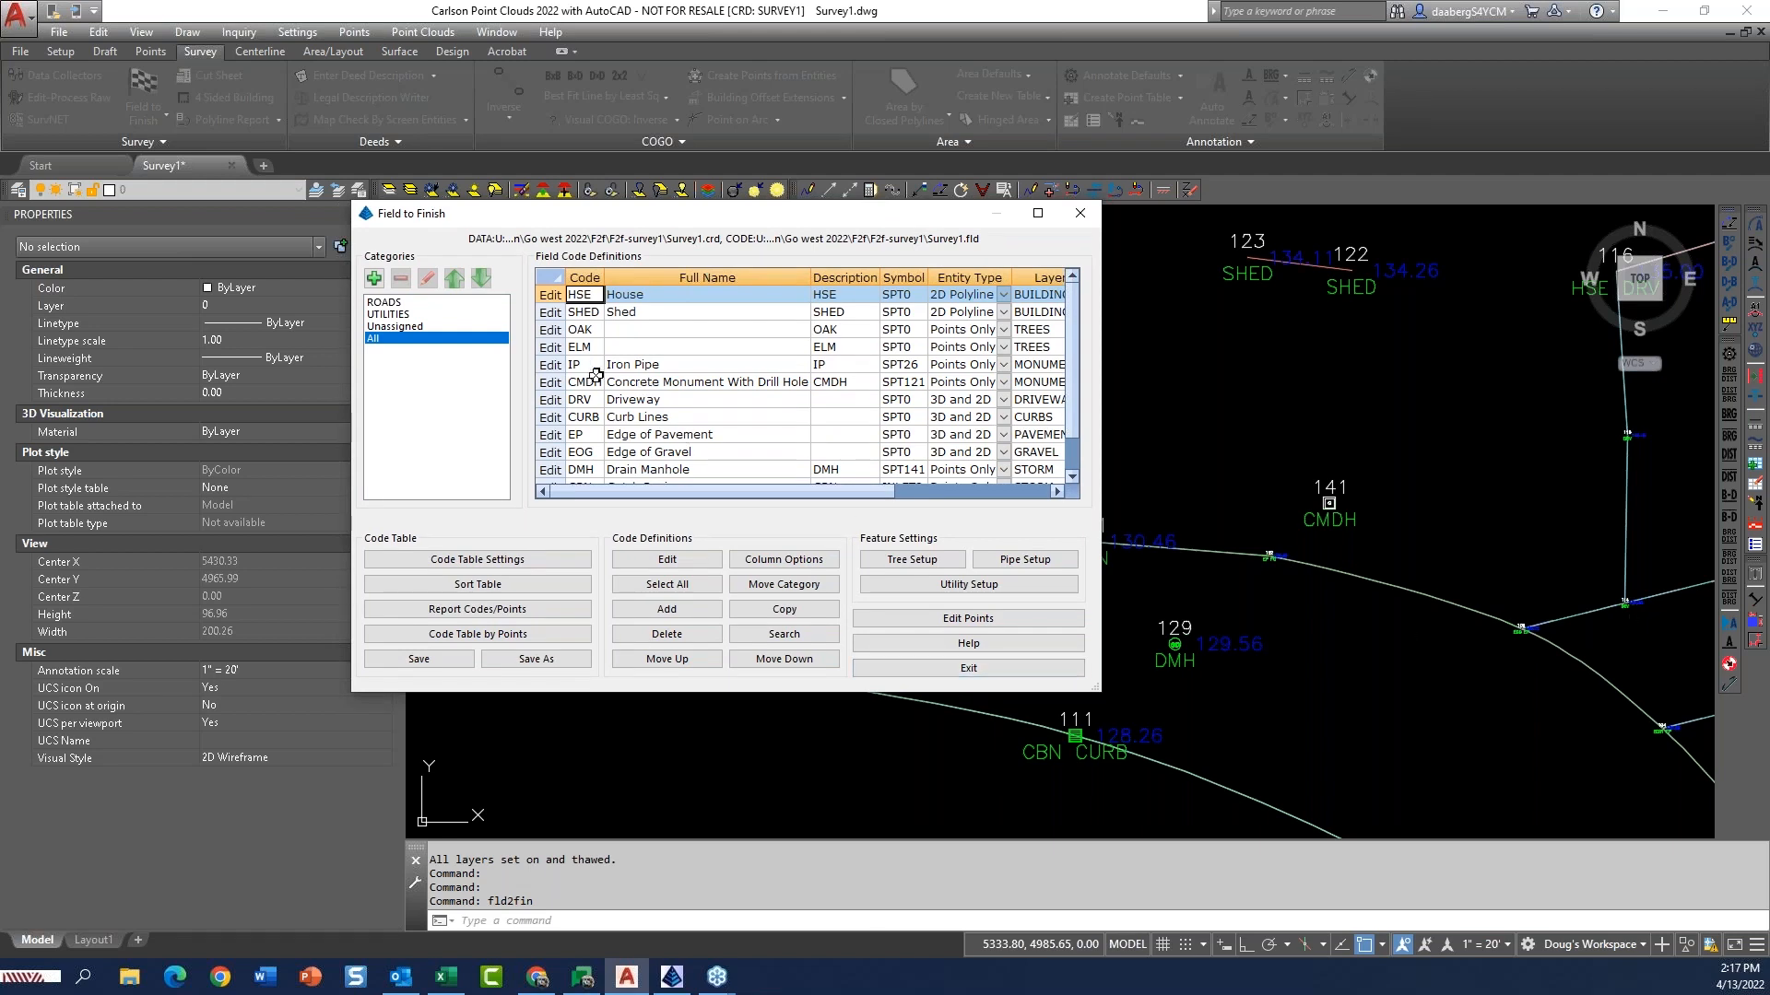
click(549, 435)
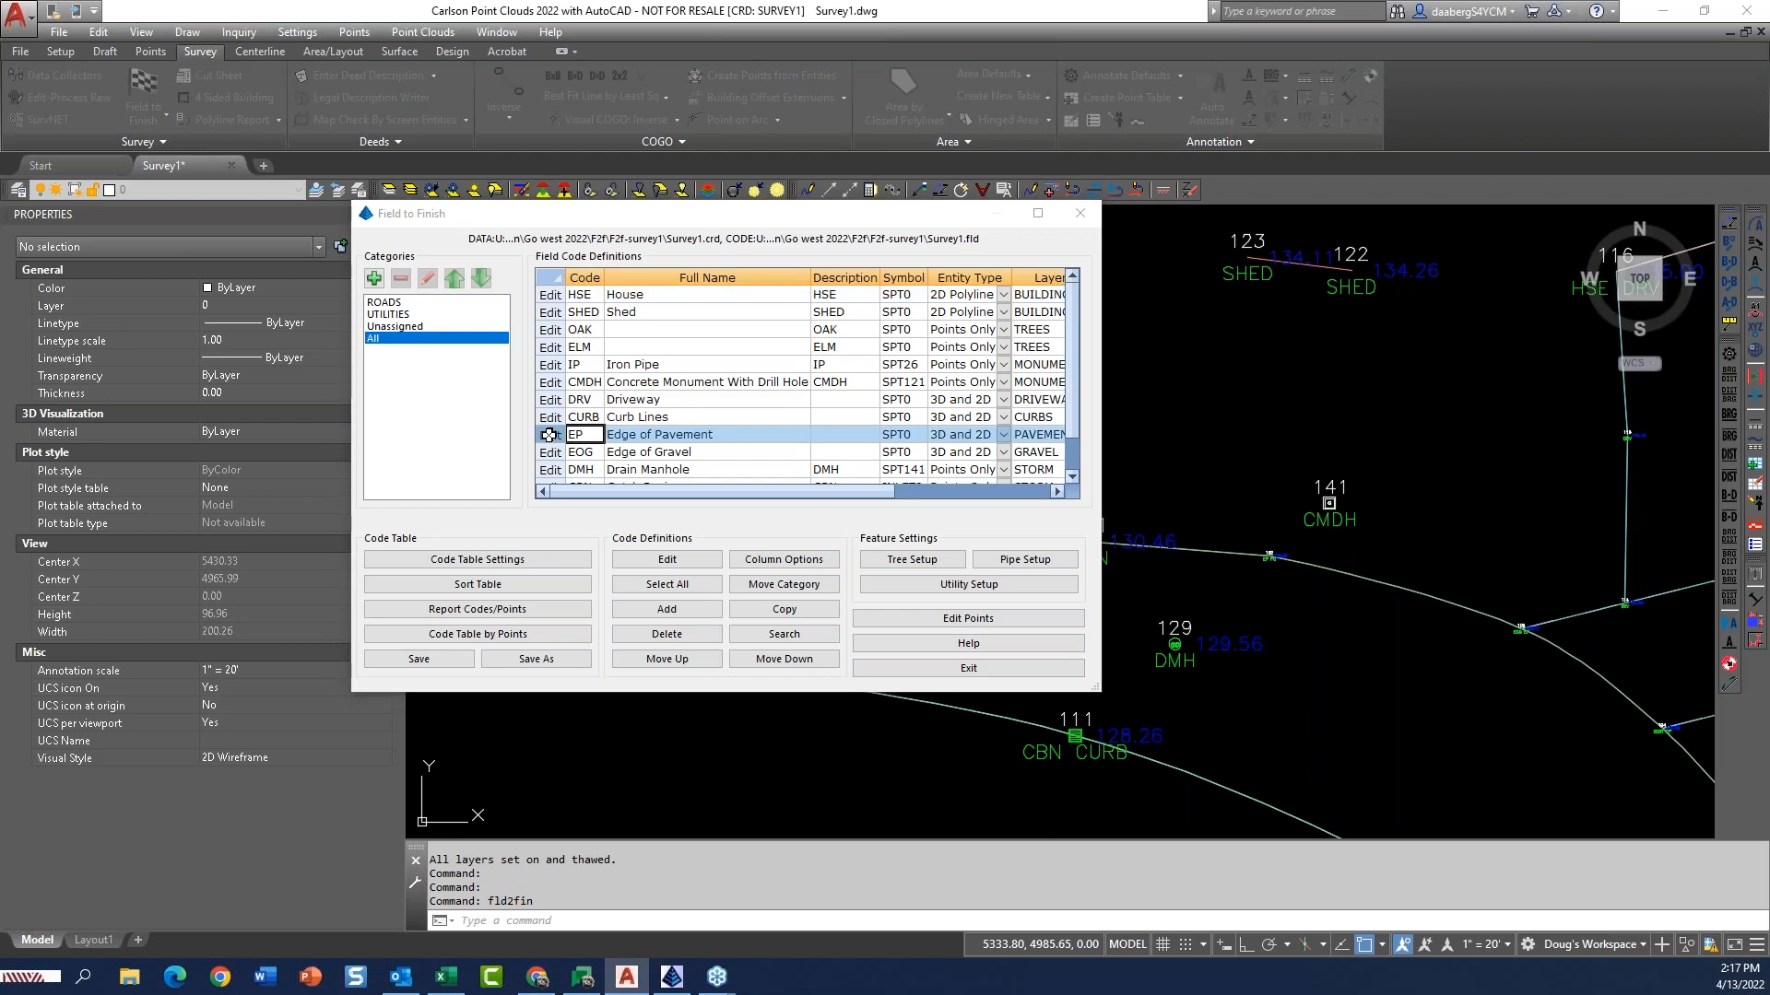
click(549, 435)
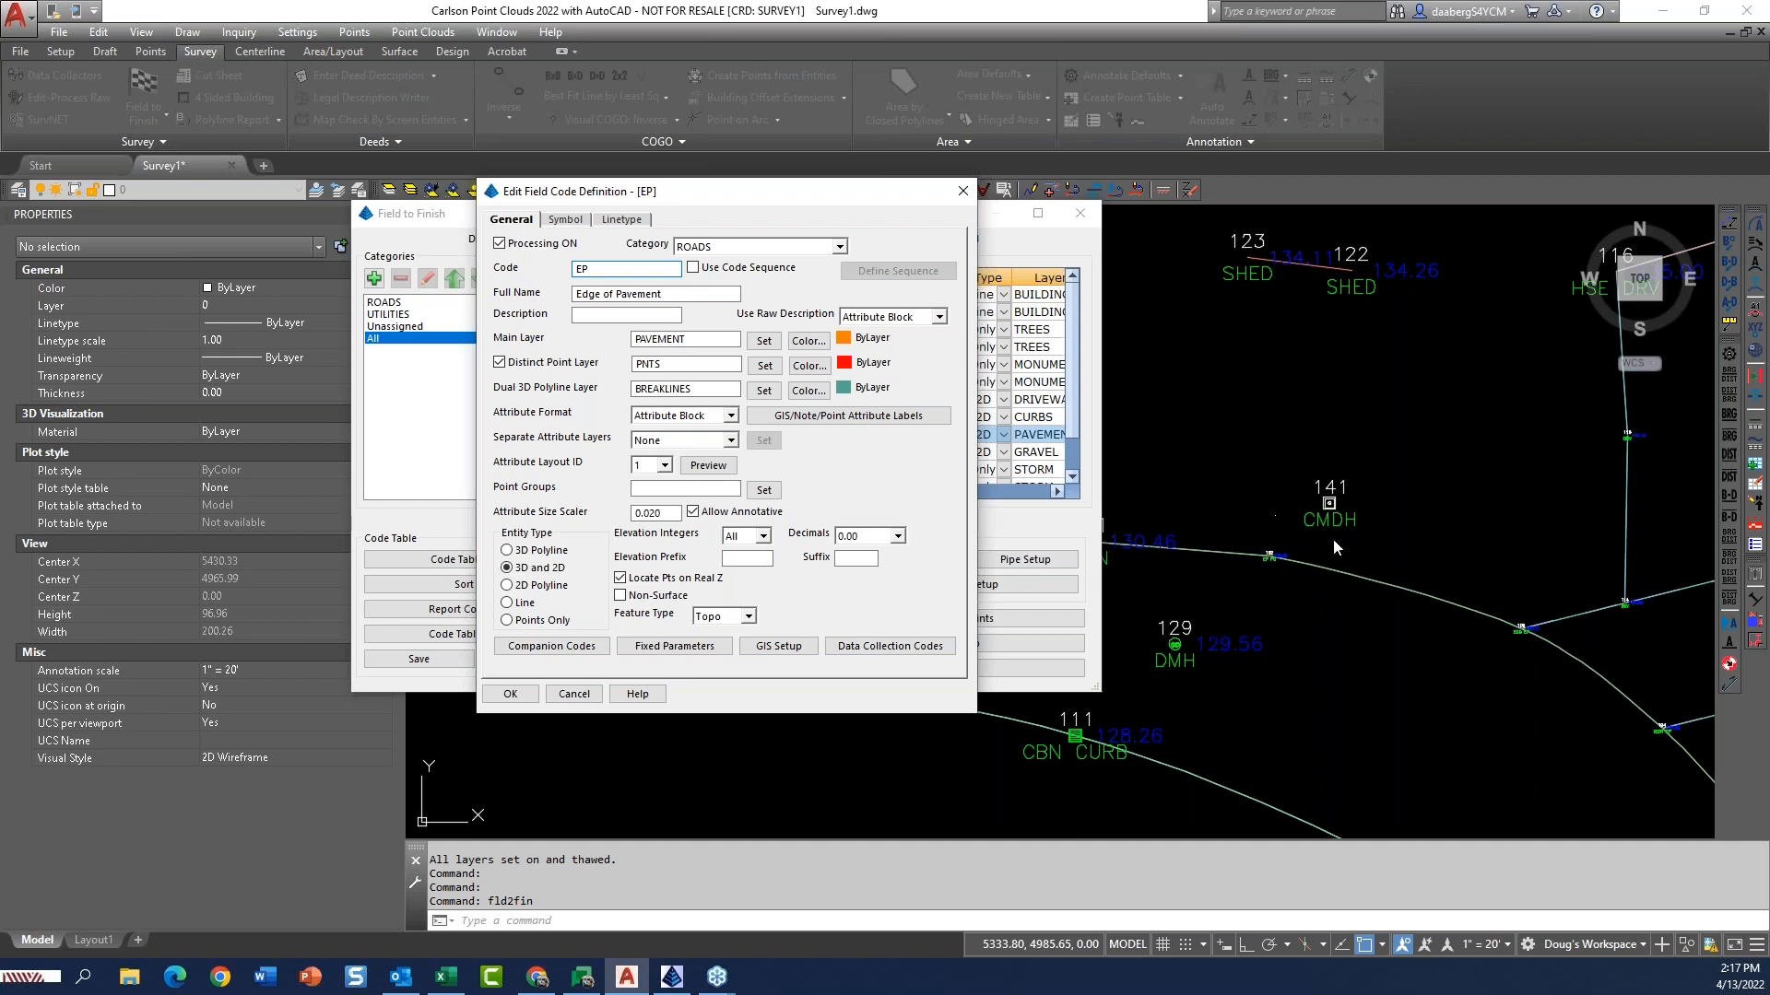
click(939, 317)
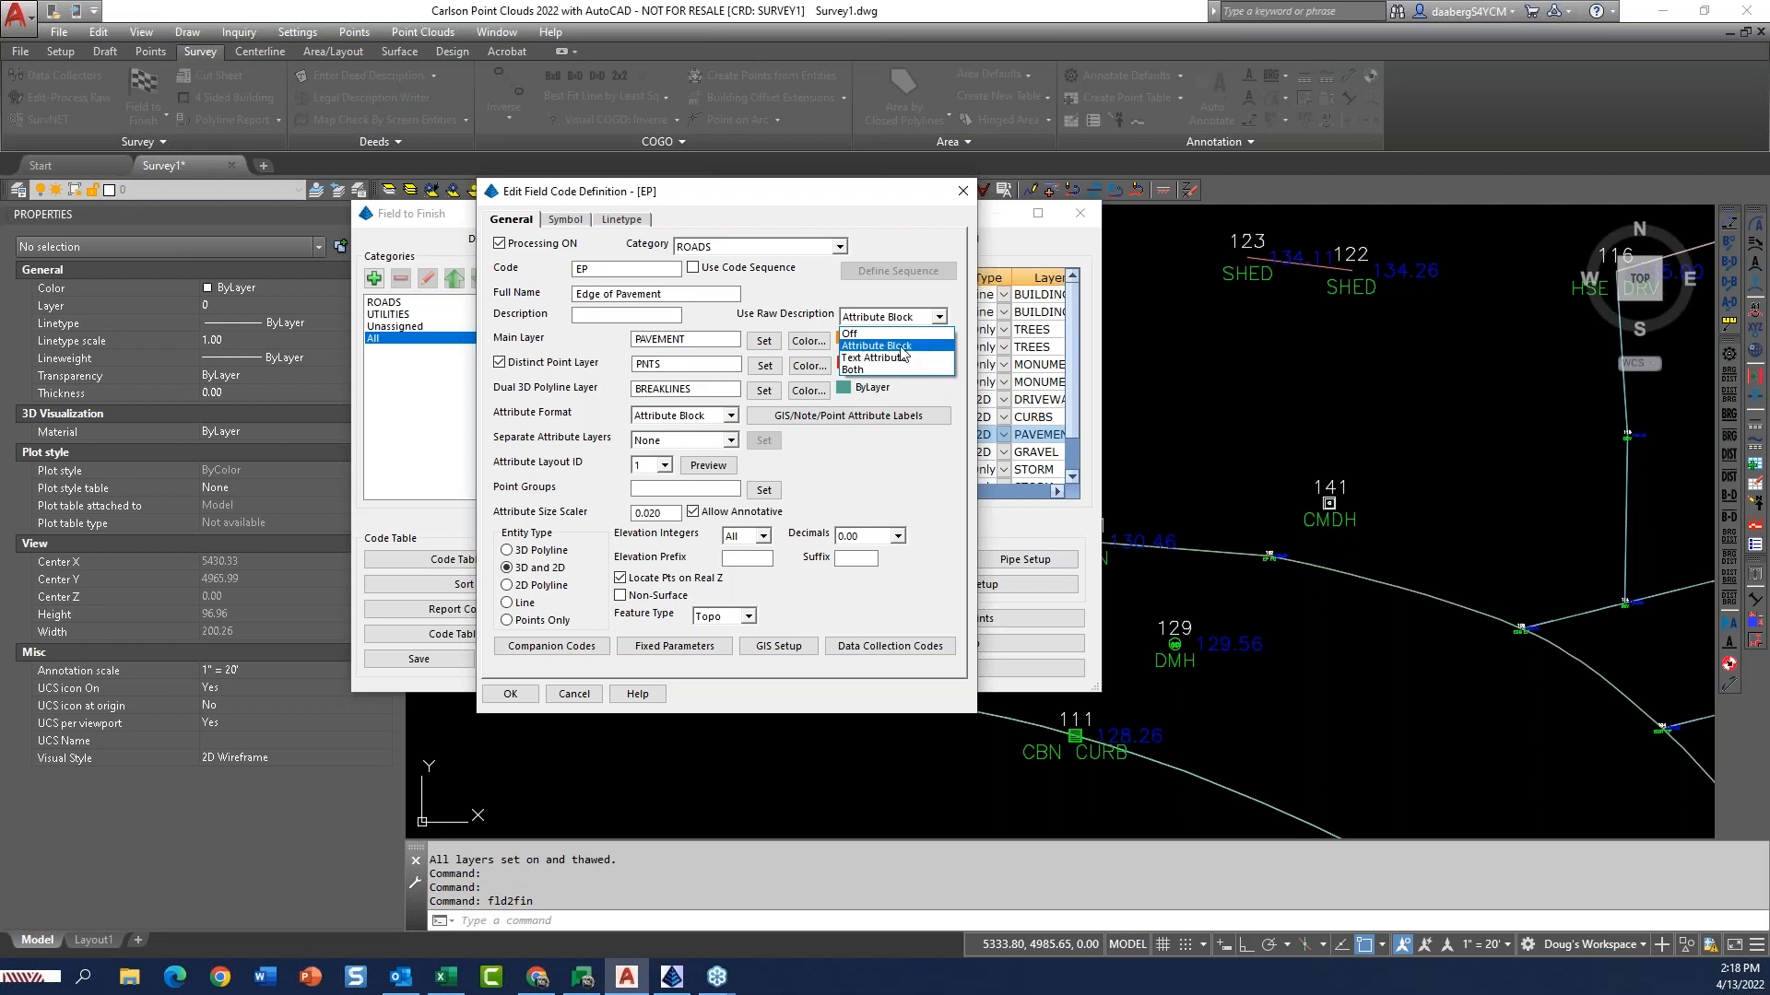
click(903, 354)
click(939, 319)
click(939, 318)
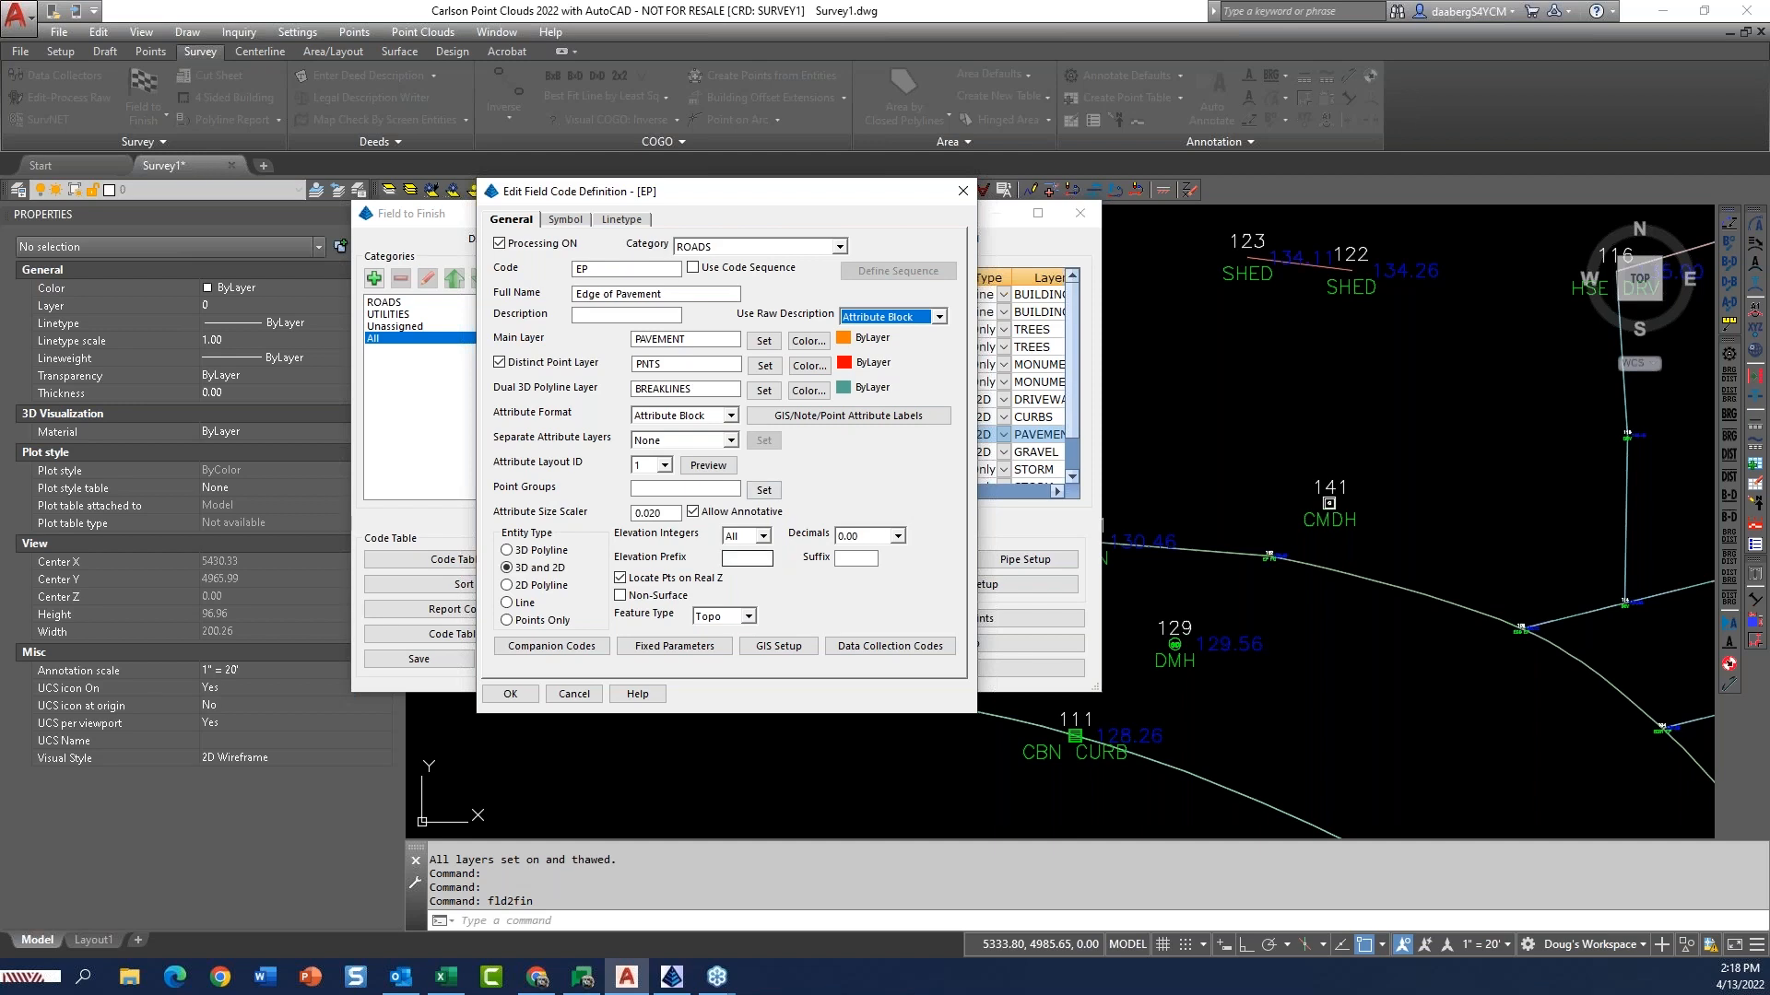
Accept the EP code definition, then save the code table and redraw the survey points and linework
click(510, 693)
click(443, 665)
click(943, 667)
click(691, 660)
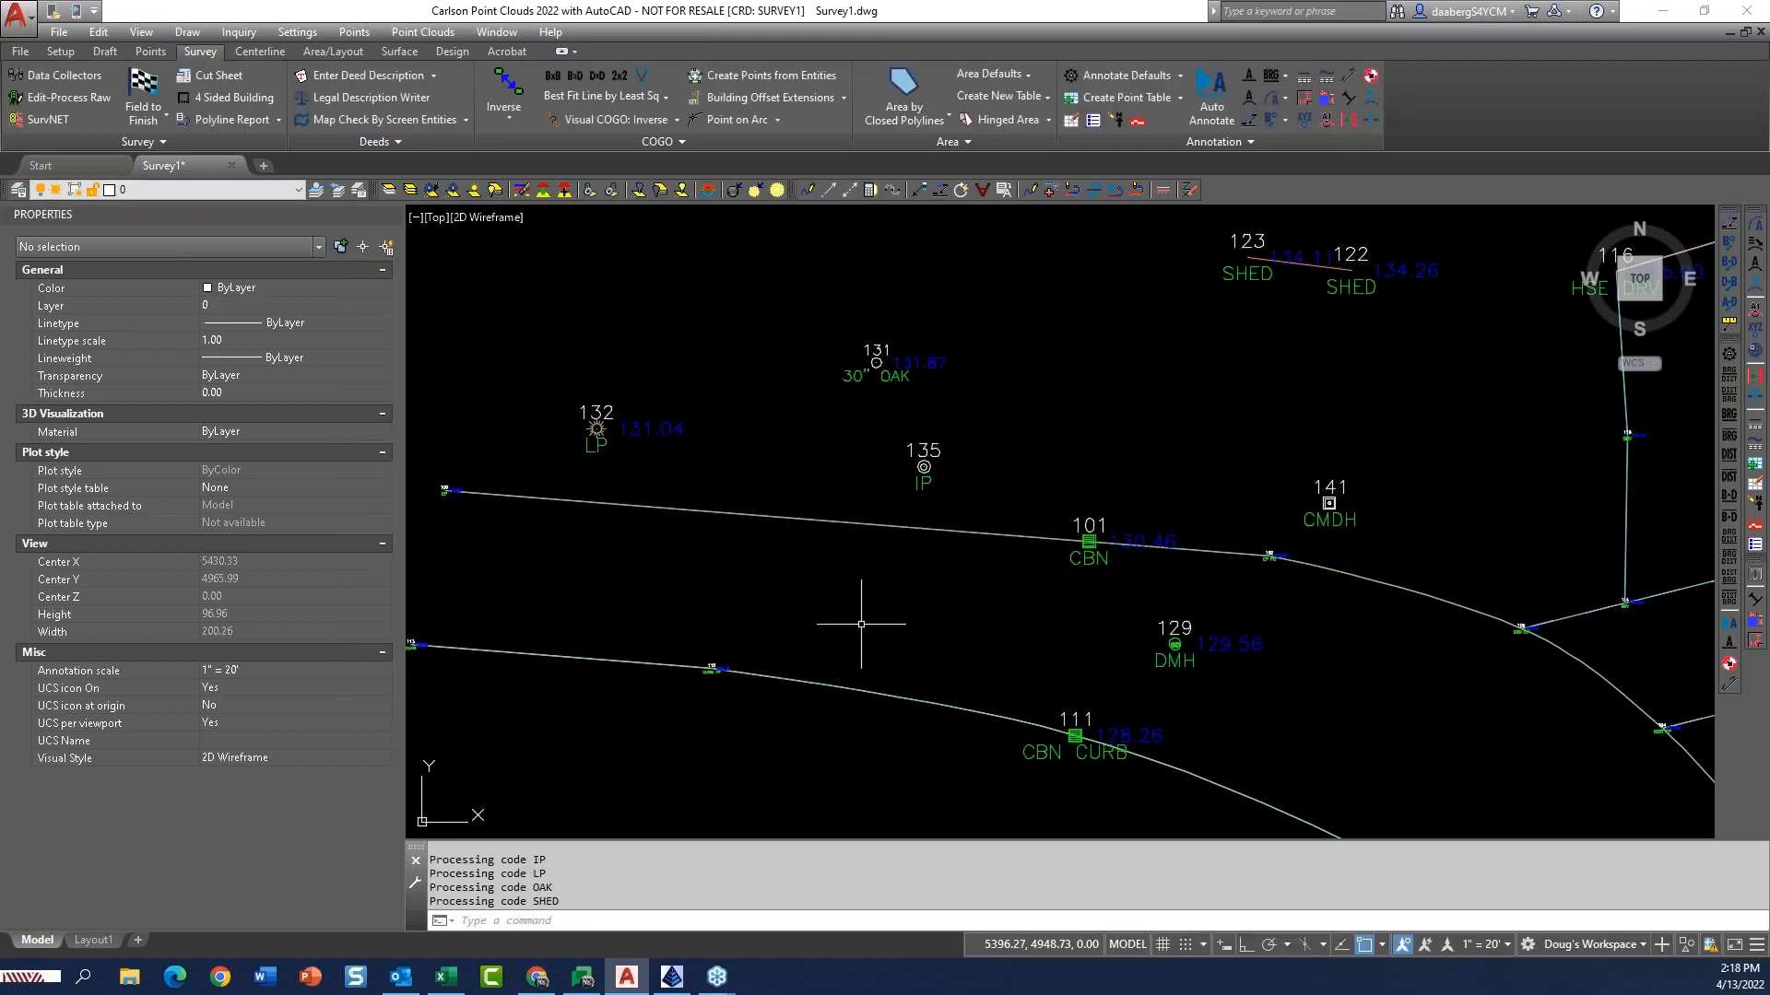
Check the redrawn points along the road lines and inspect the properties of point 141's label block
scroll(905, 632, up, 3)
scroll(812, 644, up, 4)
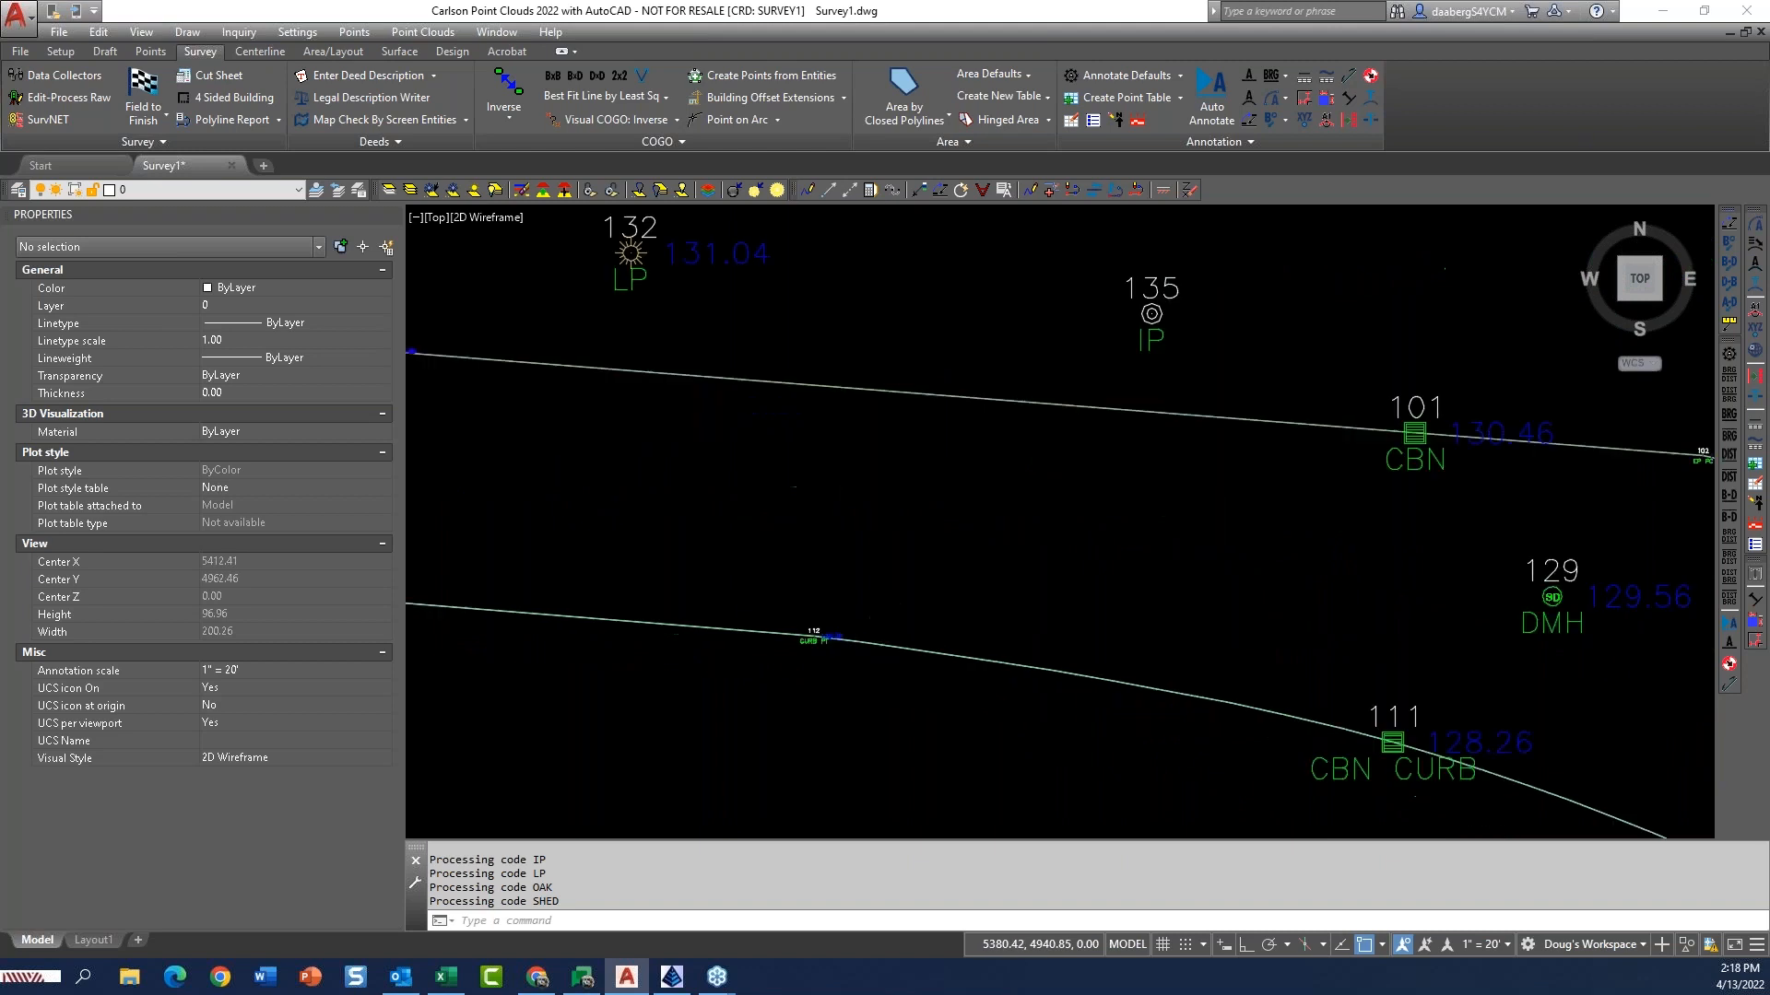
scroll(797, 607, down, 9)
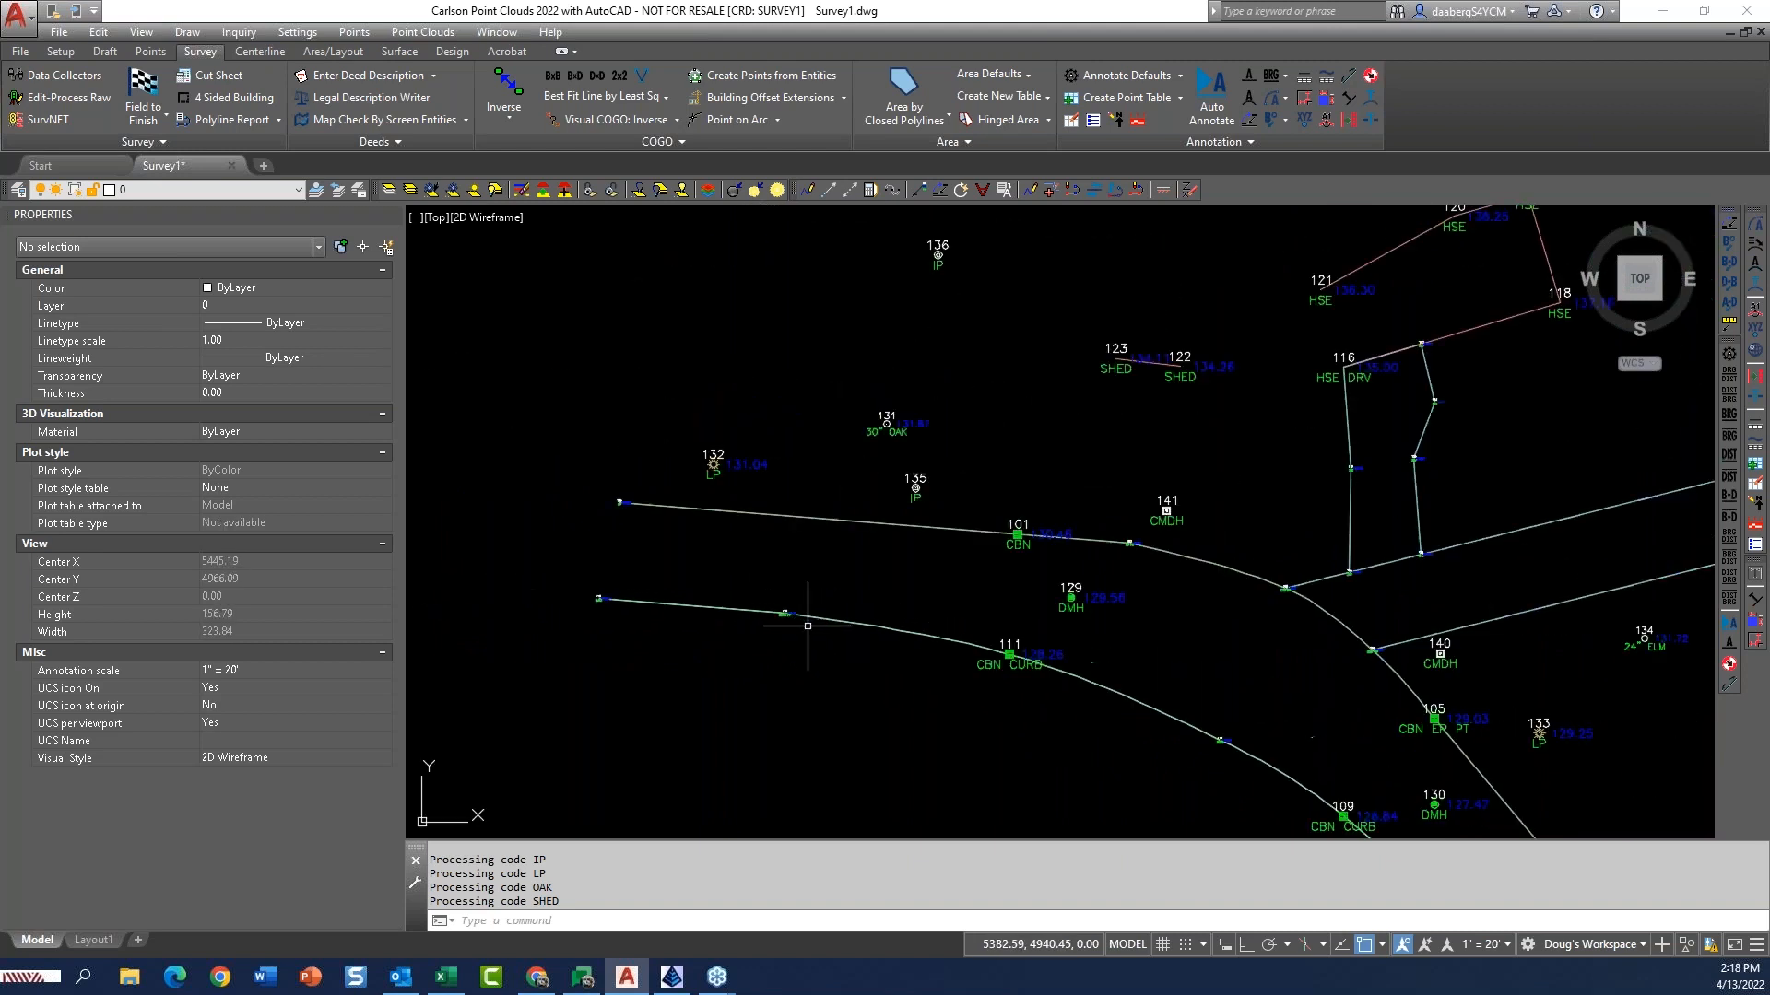
scroll(1166, 522, up, 2)
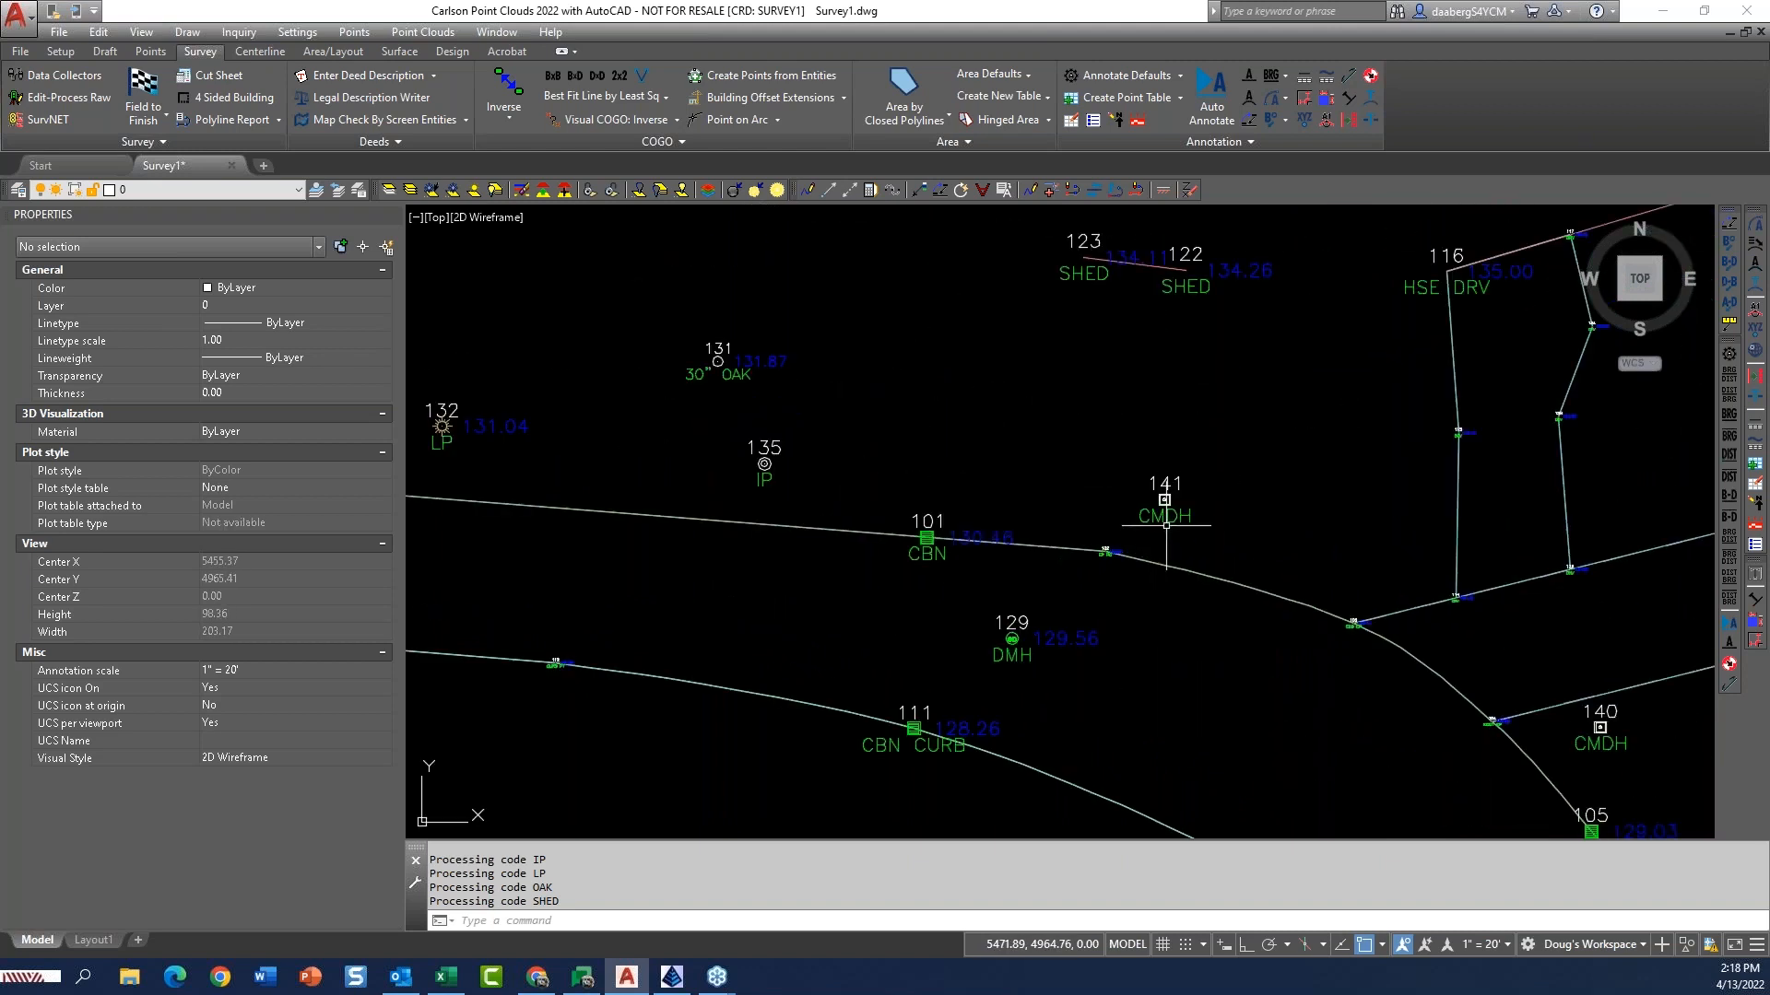
click(1167, 522)
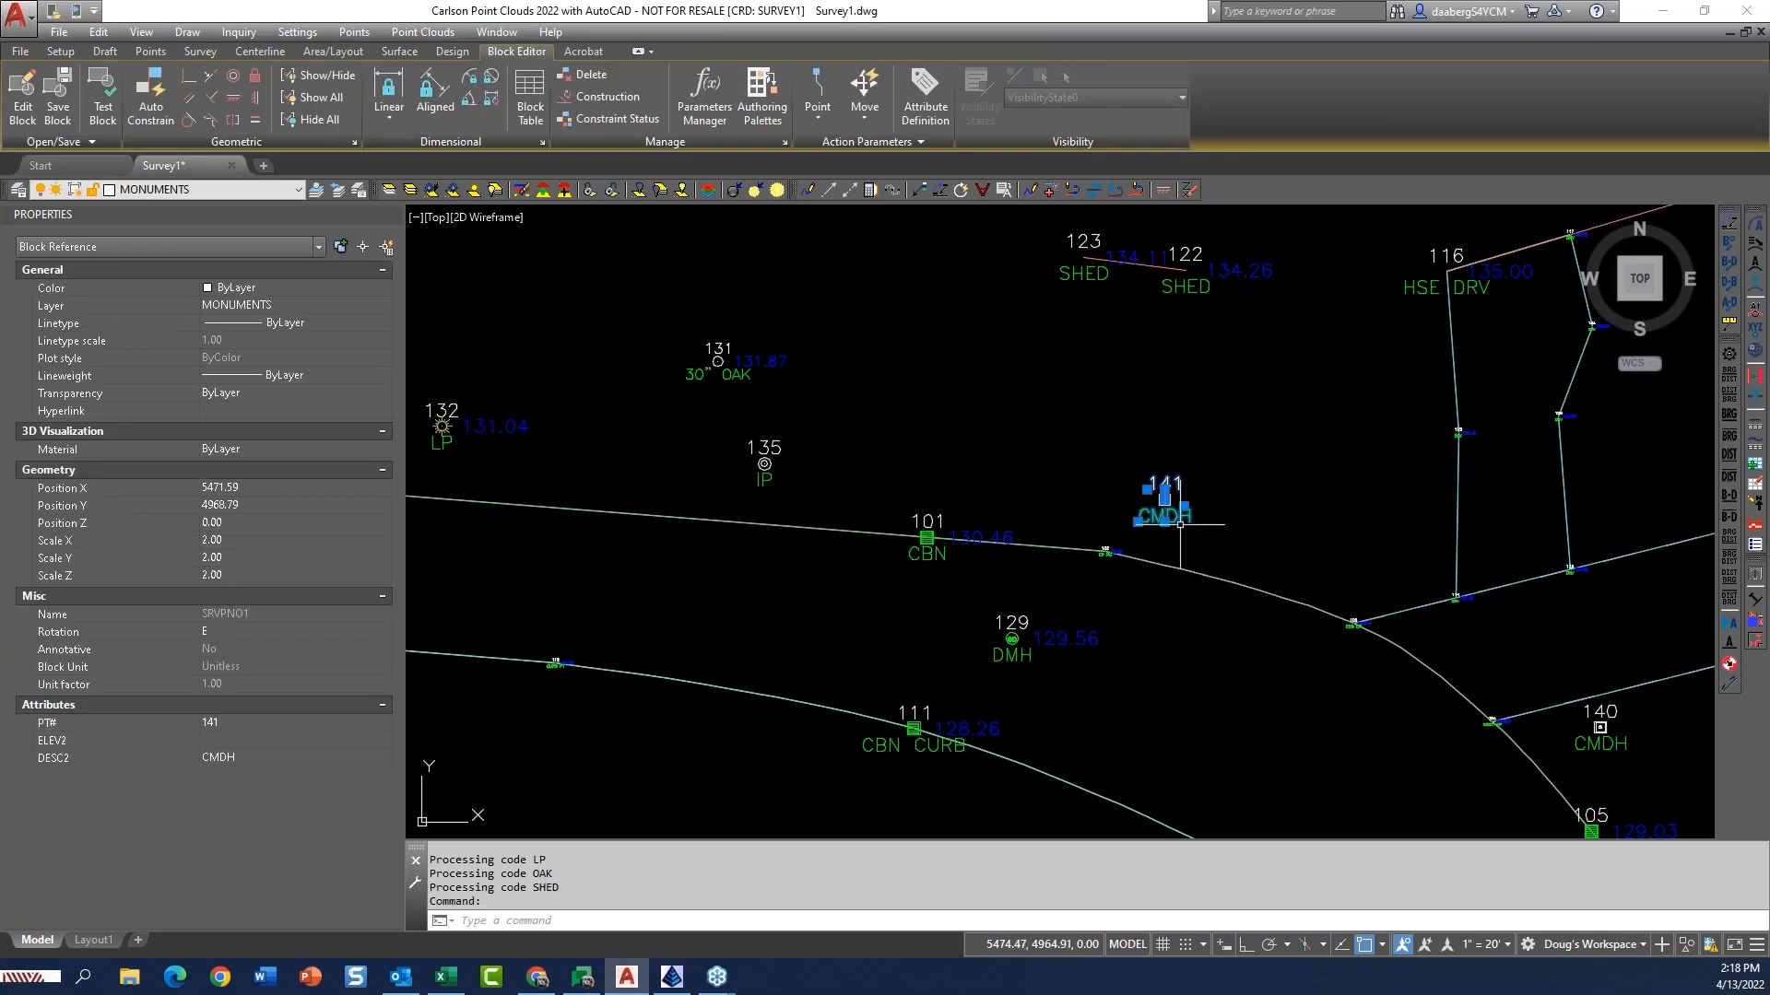
scroll(1172, 521, up, 2)
key(Escape)
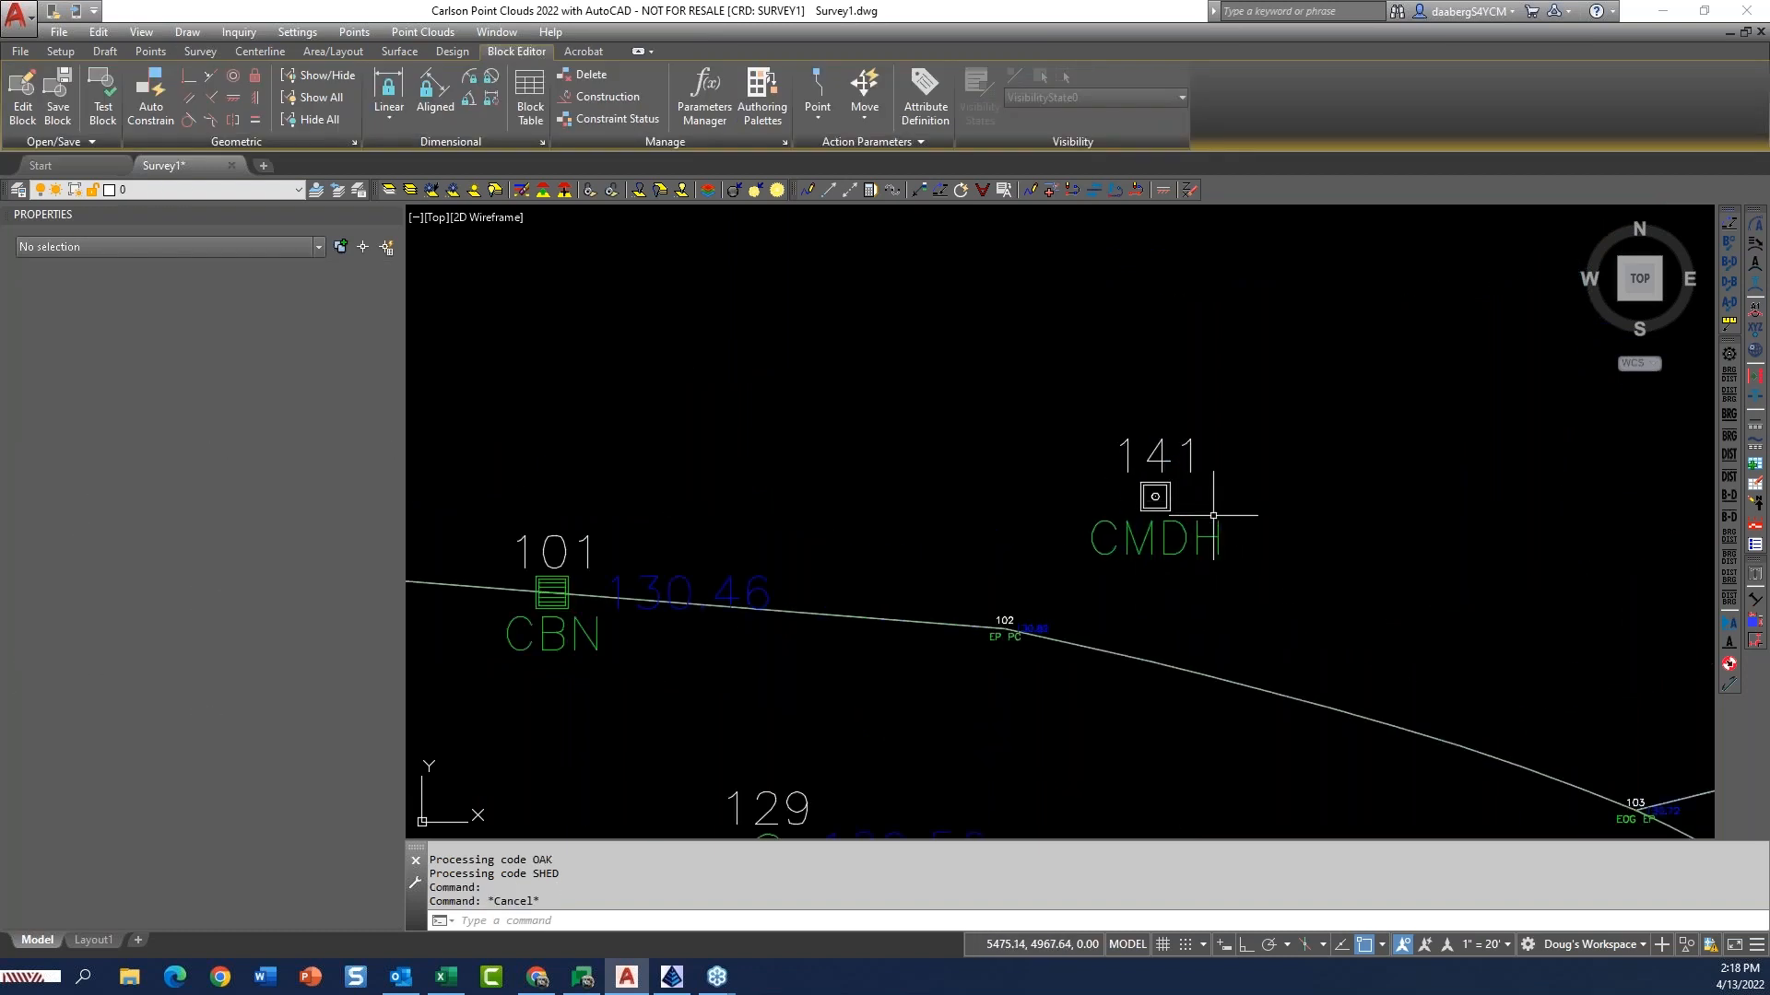
scroll(1186, 526, down, 4)
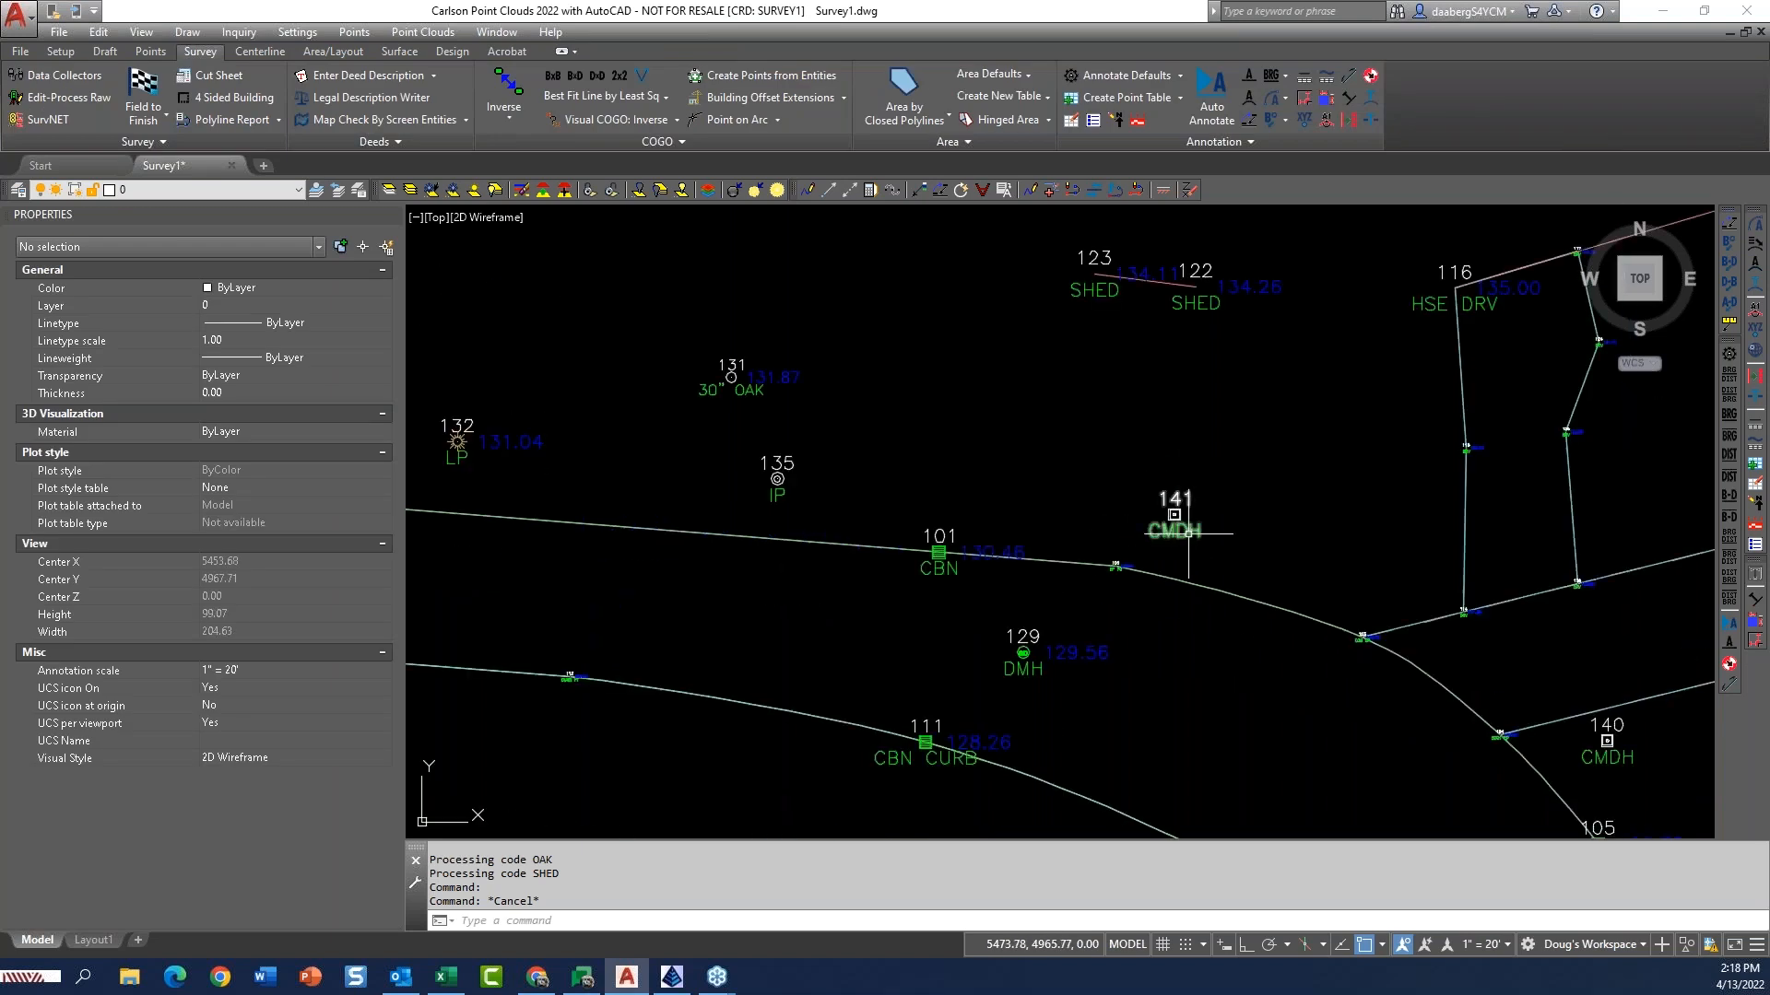
Inspect the properties of the monument symbol at point 141, clear the selection, and view the surrounding survey
scroll(1189, 531, up, 6)
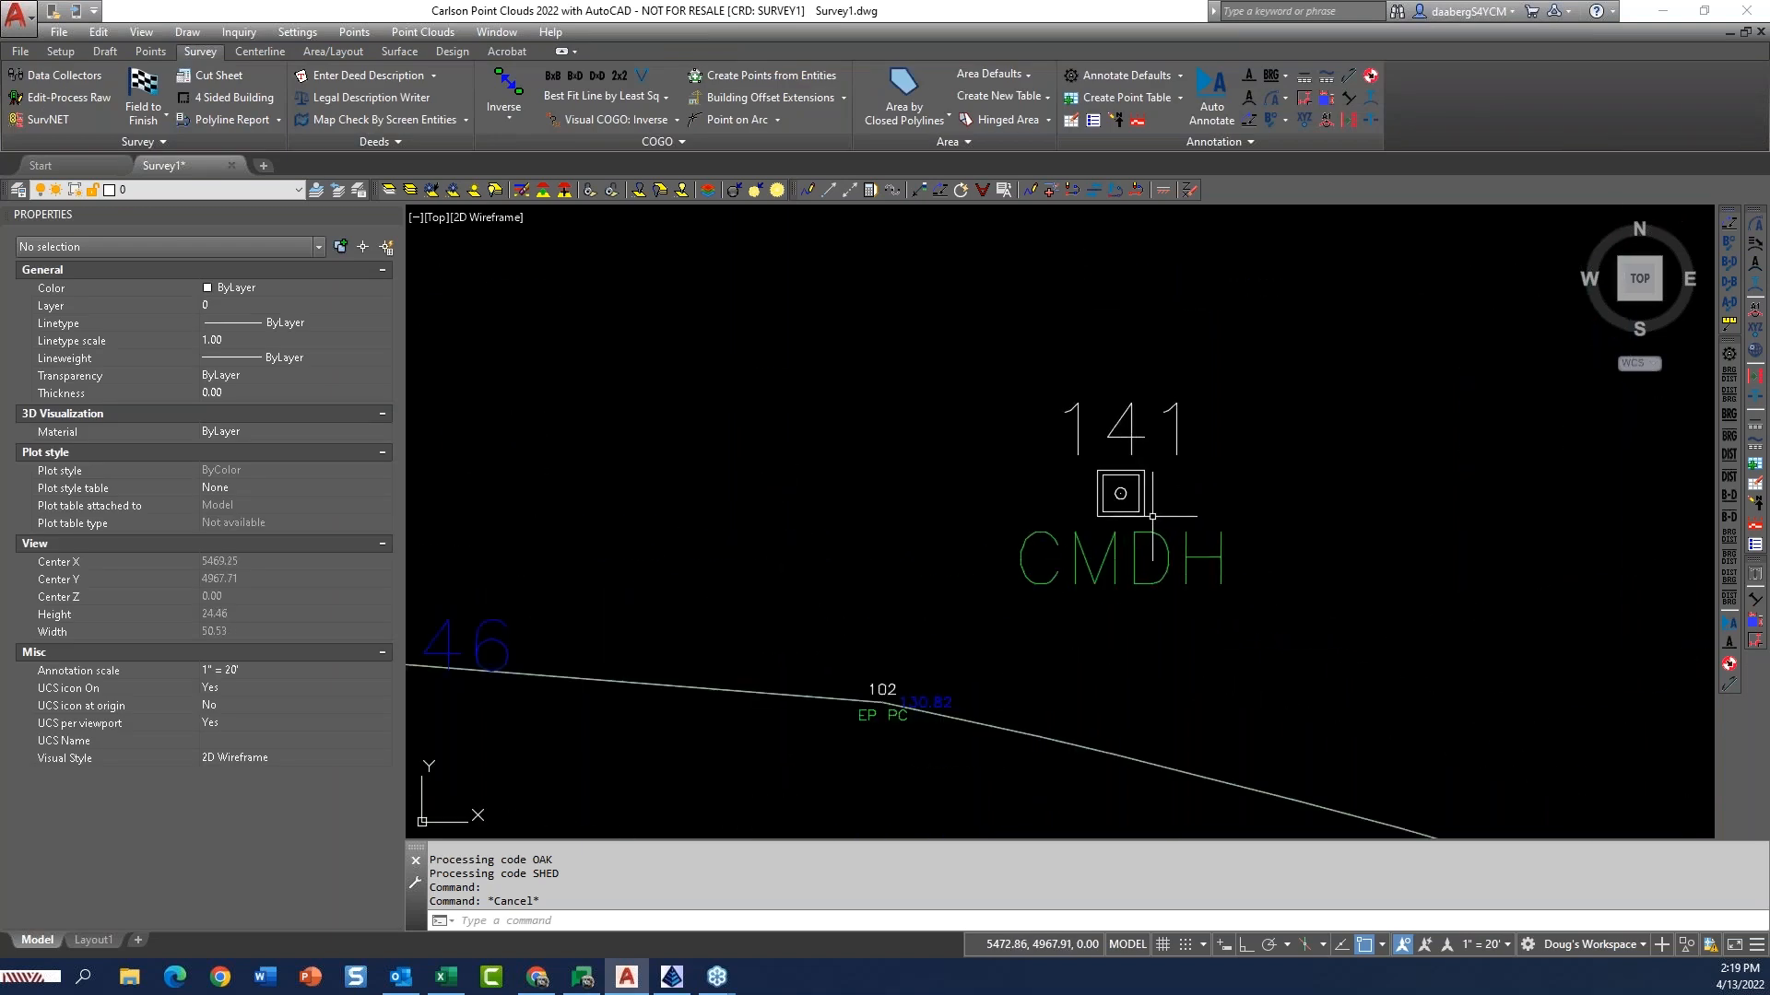
click(1148, 514)
click(1097, 472)
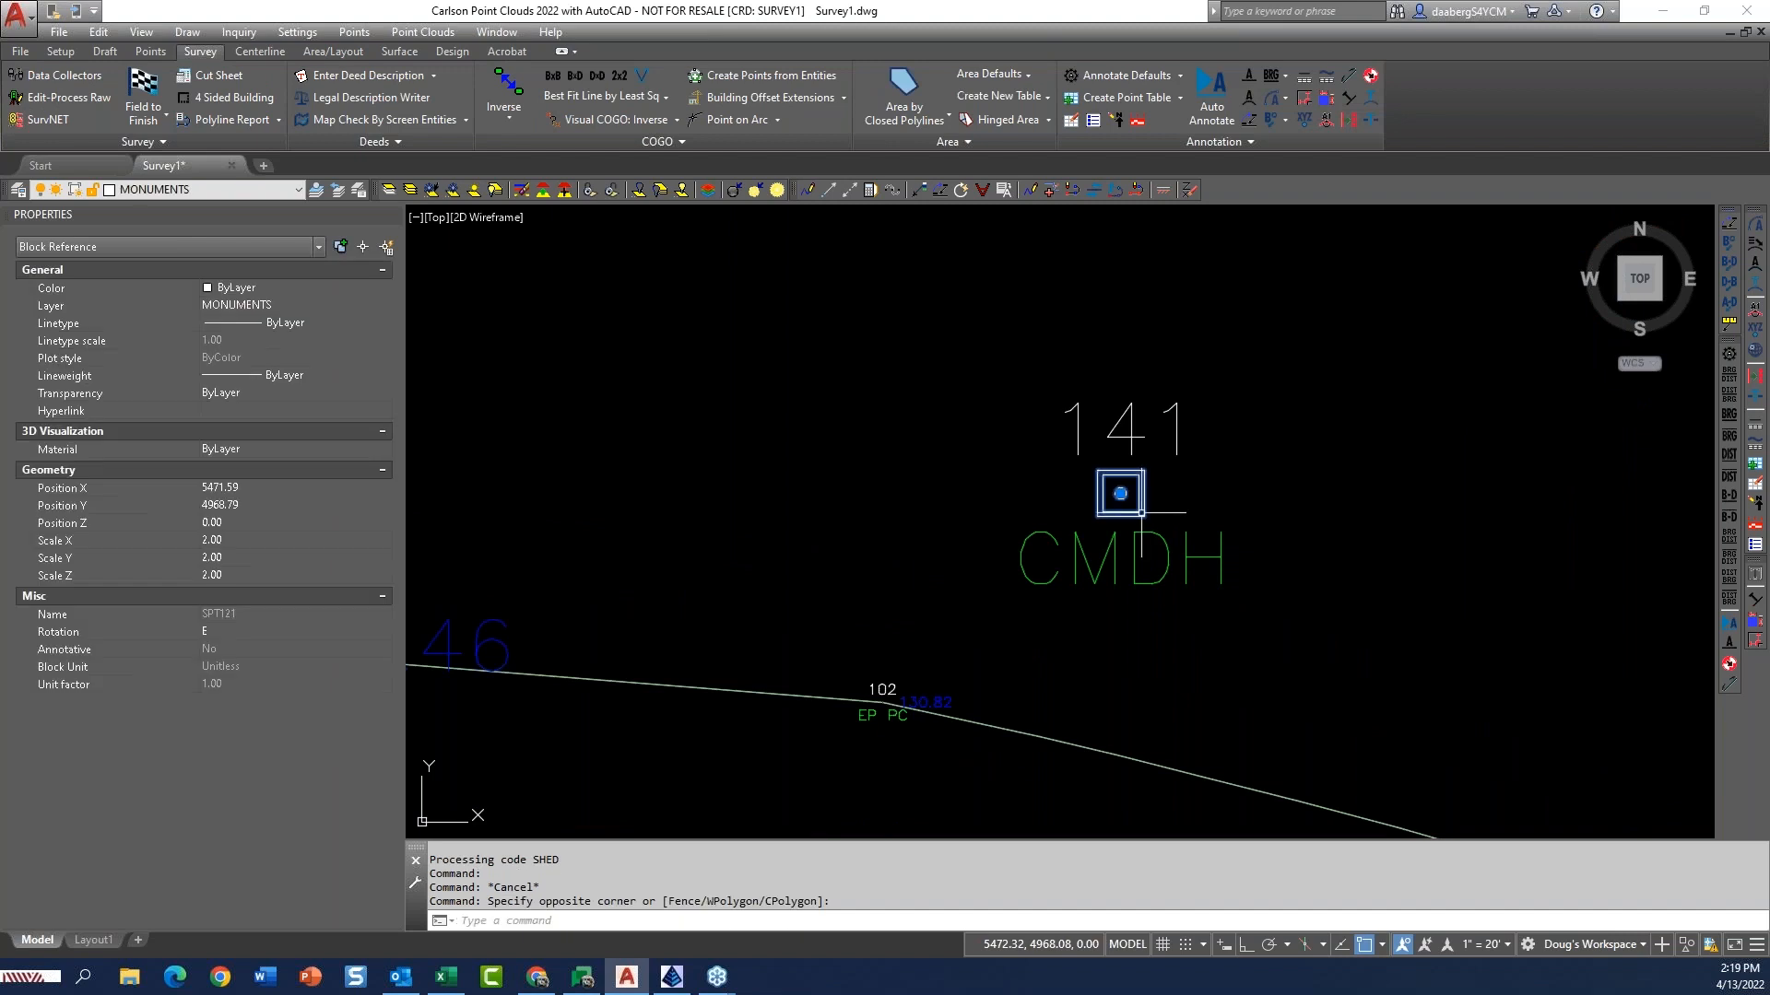
key(Escape)
key(Escape)
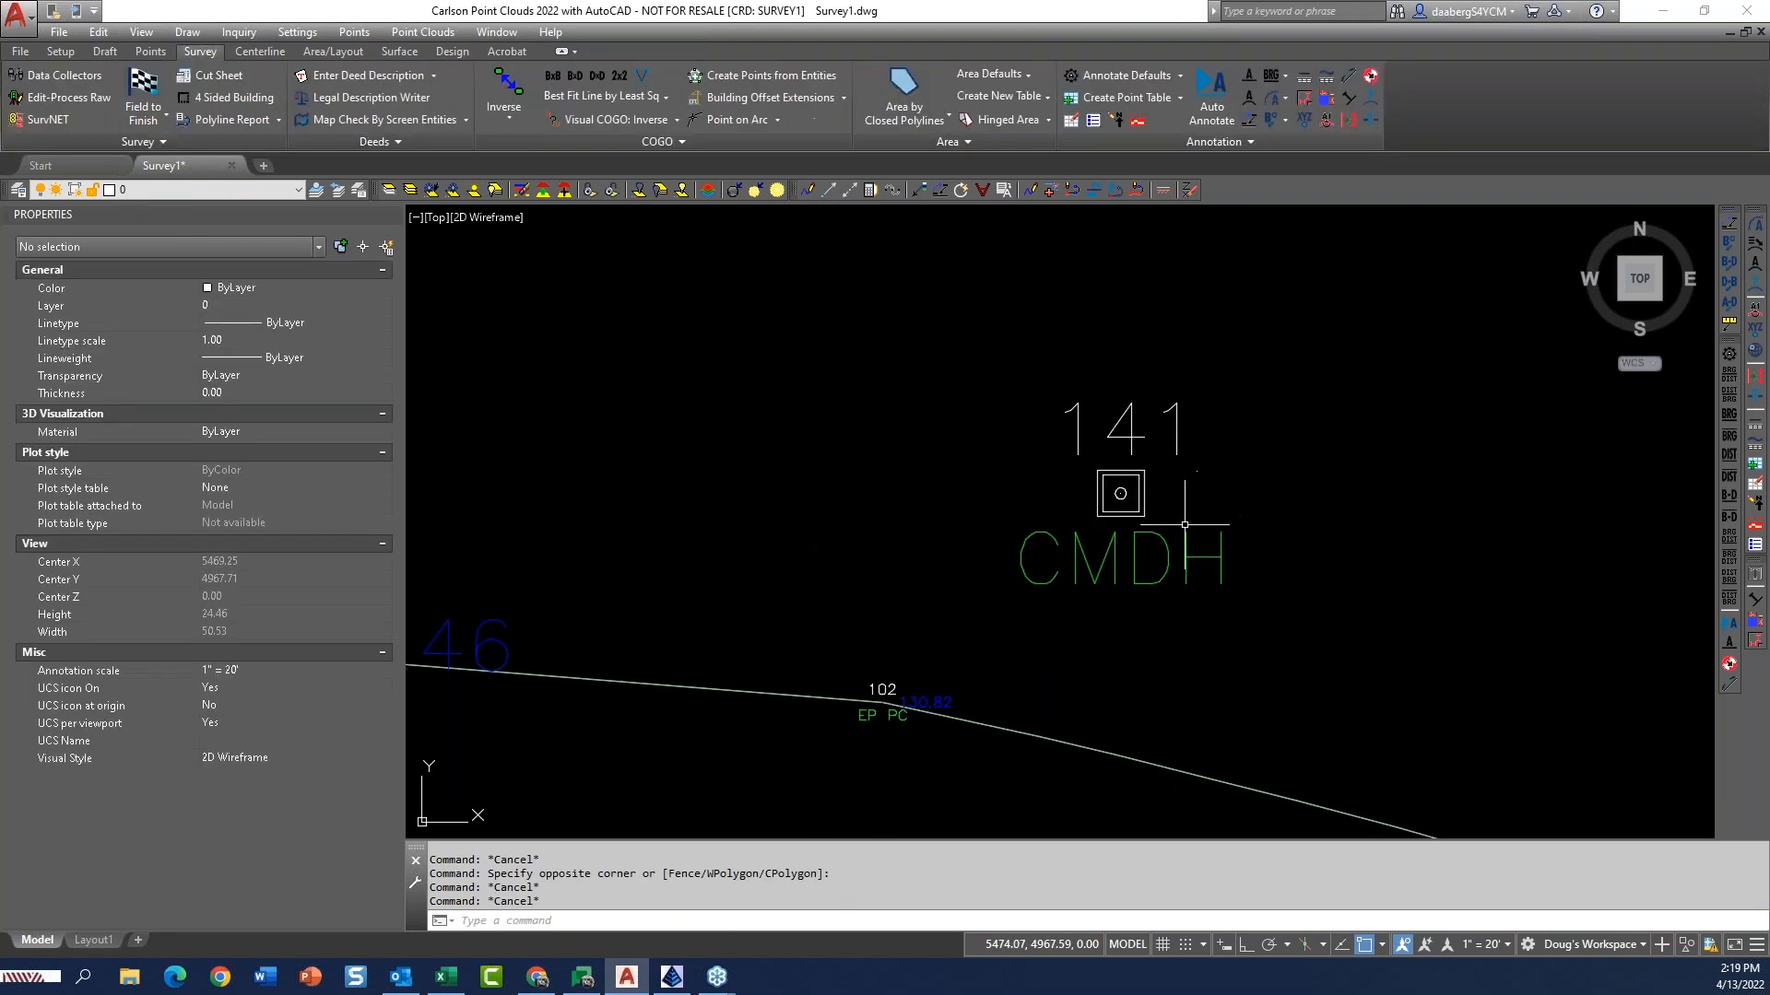
scroll(1152, 534, down, 4)
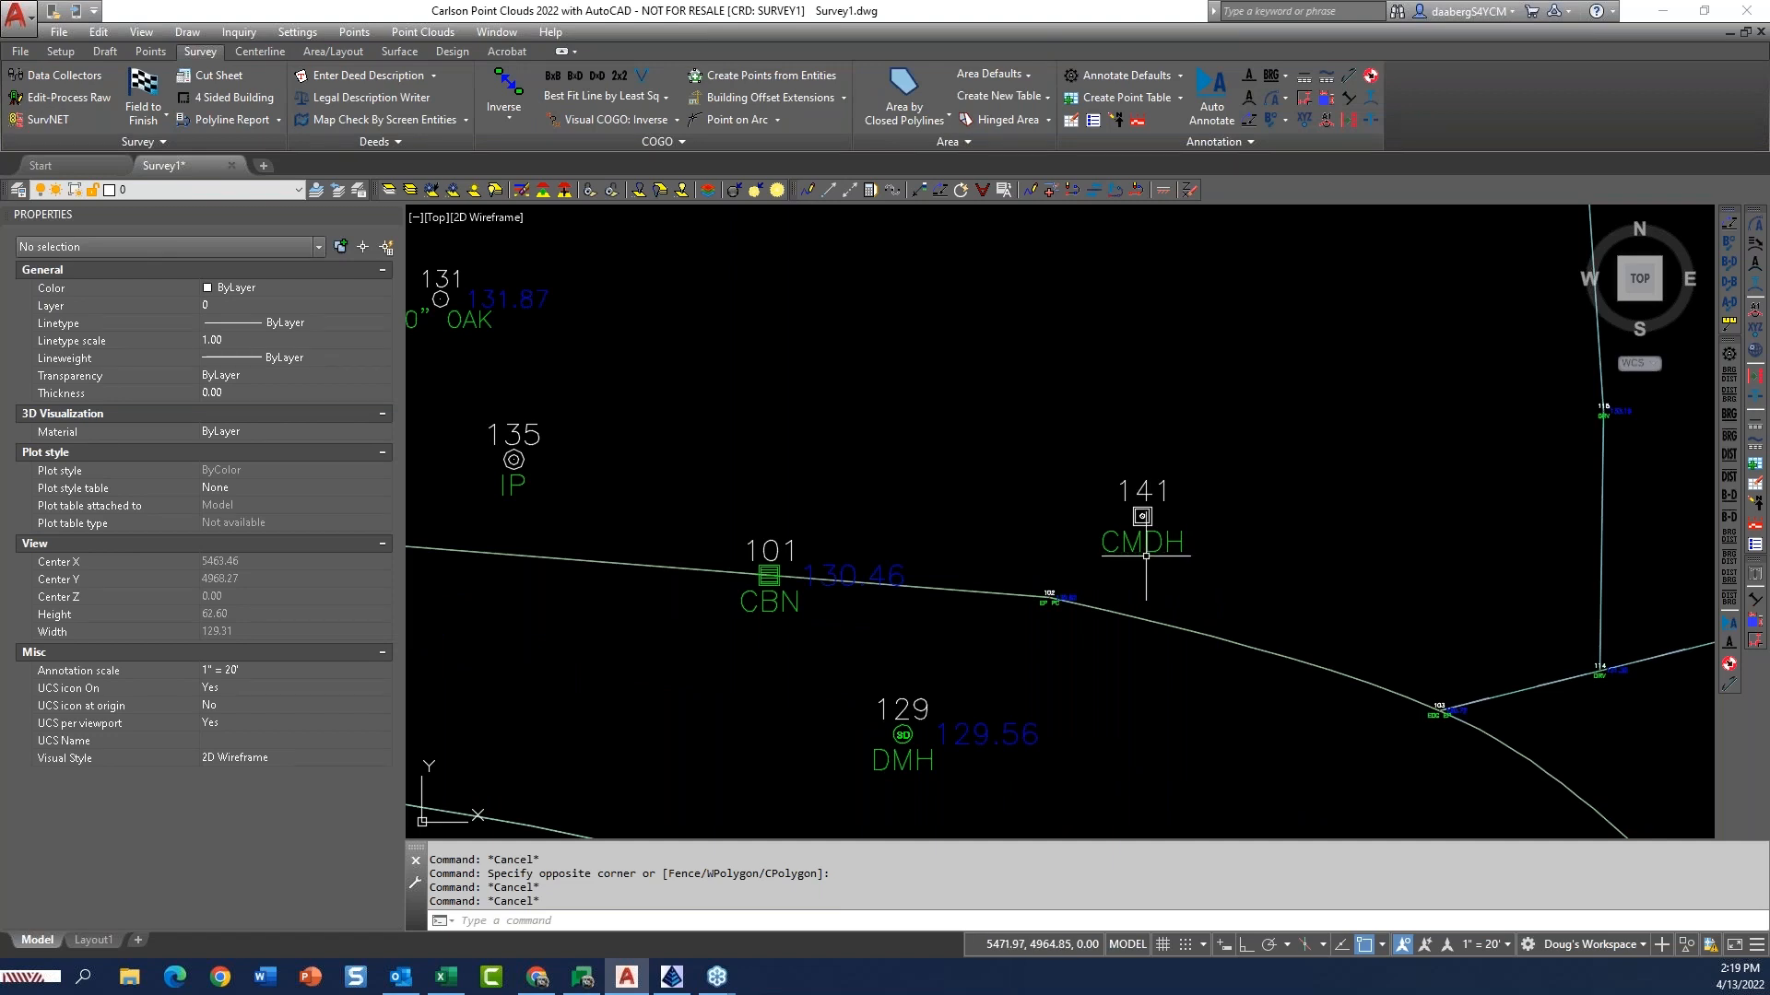
scroll(1145, 556, down, 4)
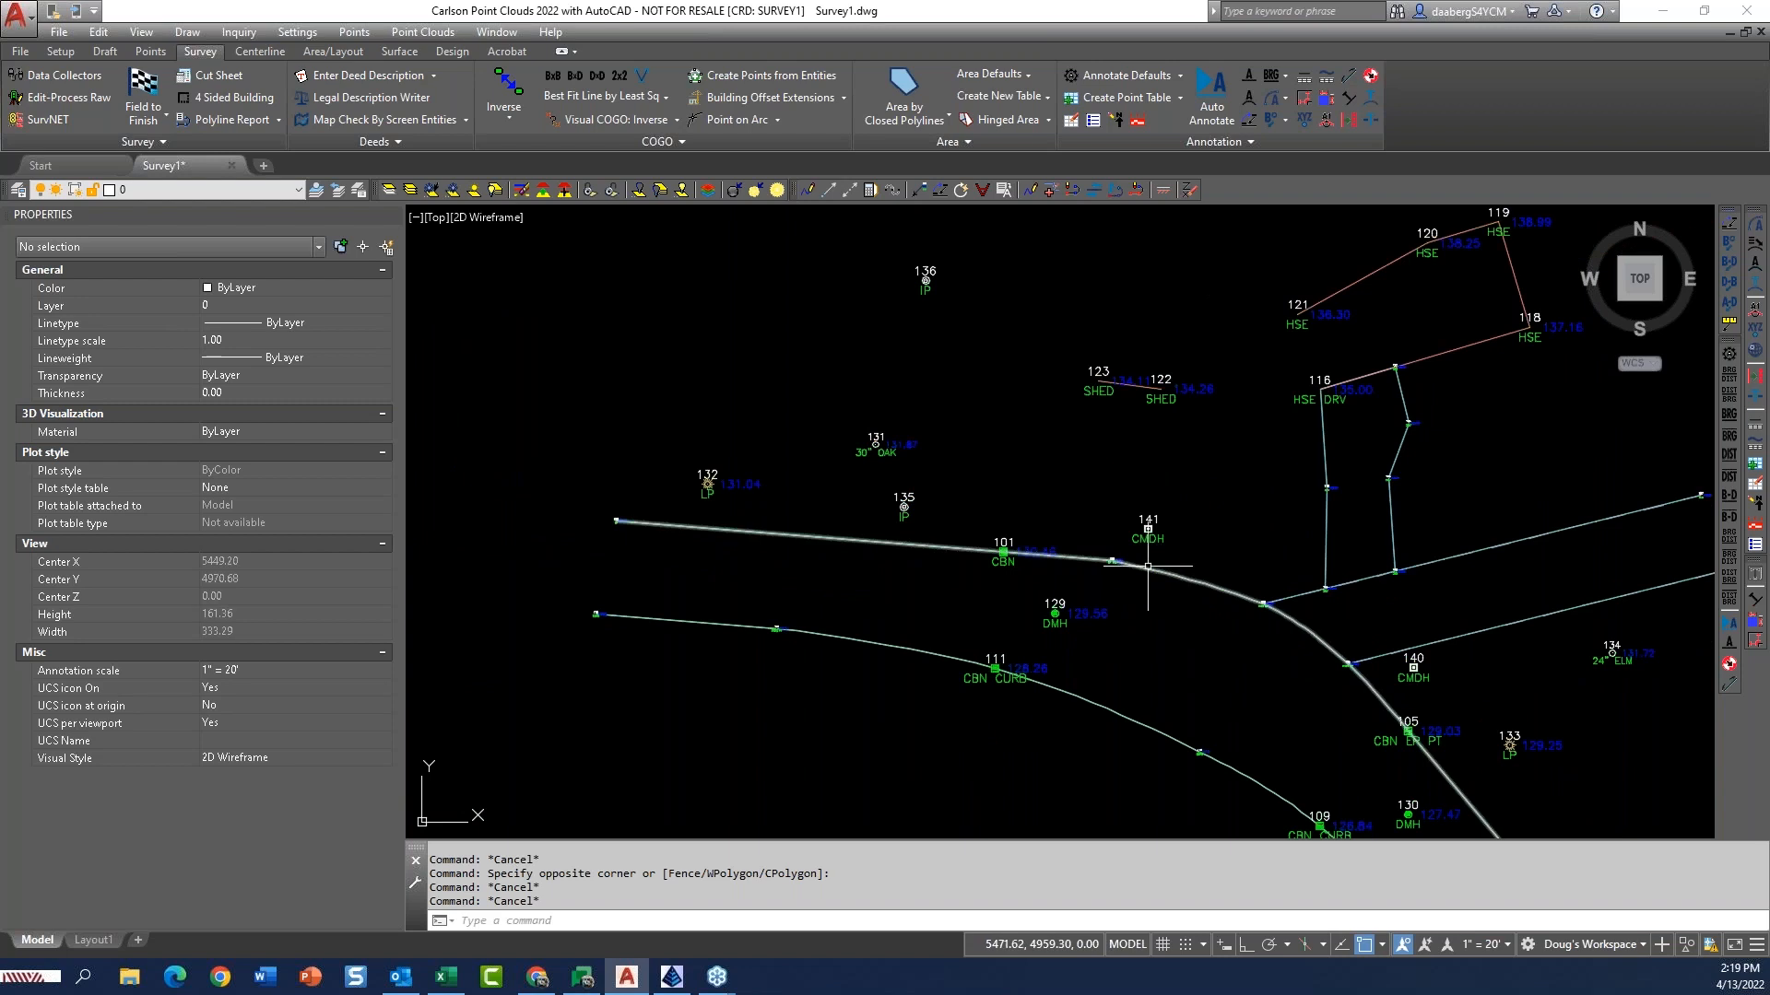
middle_drag(1148, 566, 864, 679)
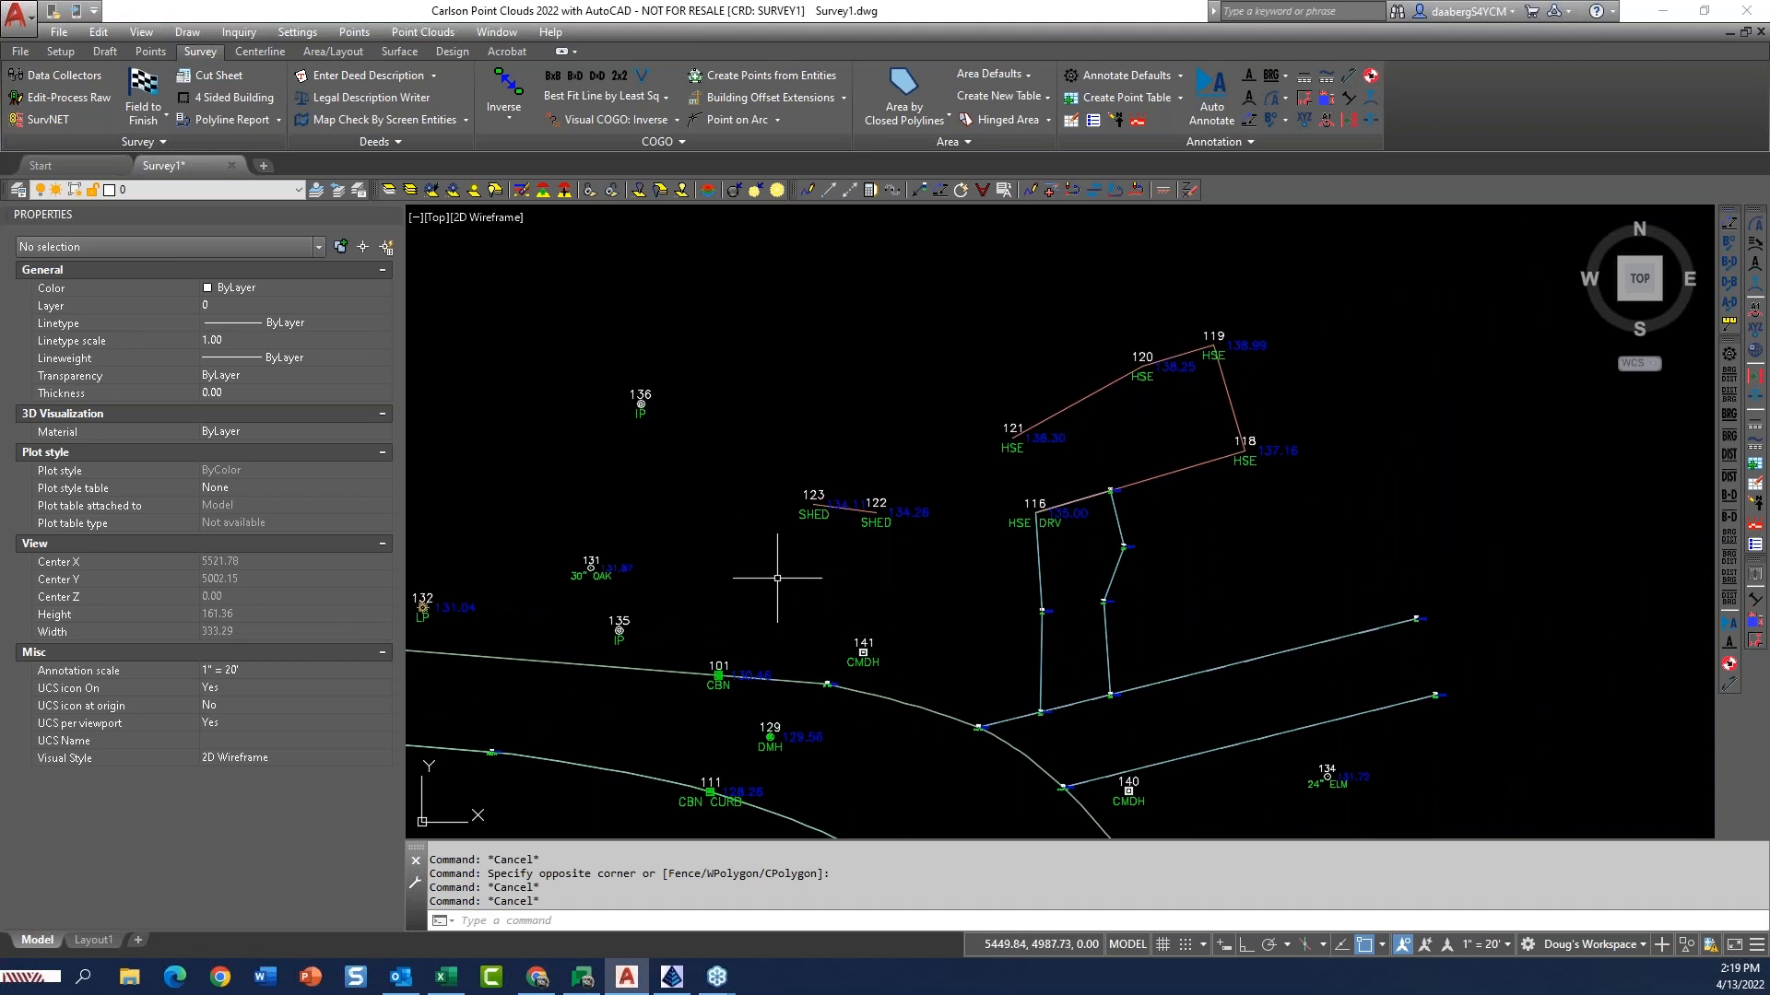
Reopen the Field to Finish code table and move the ROADS category below UTILITIES
click(143, 97)
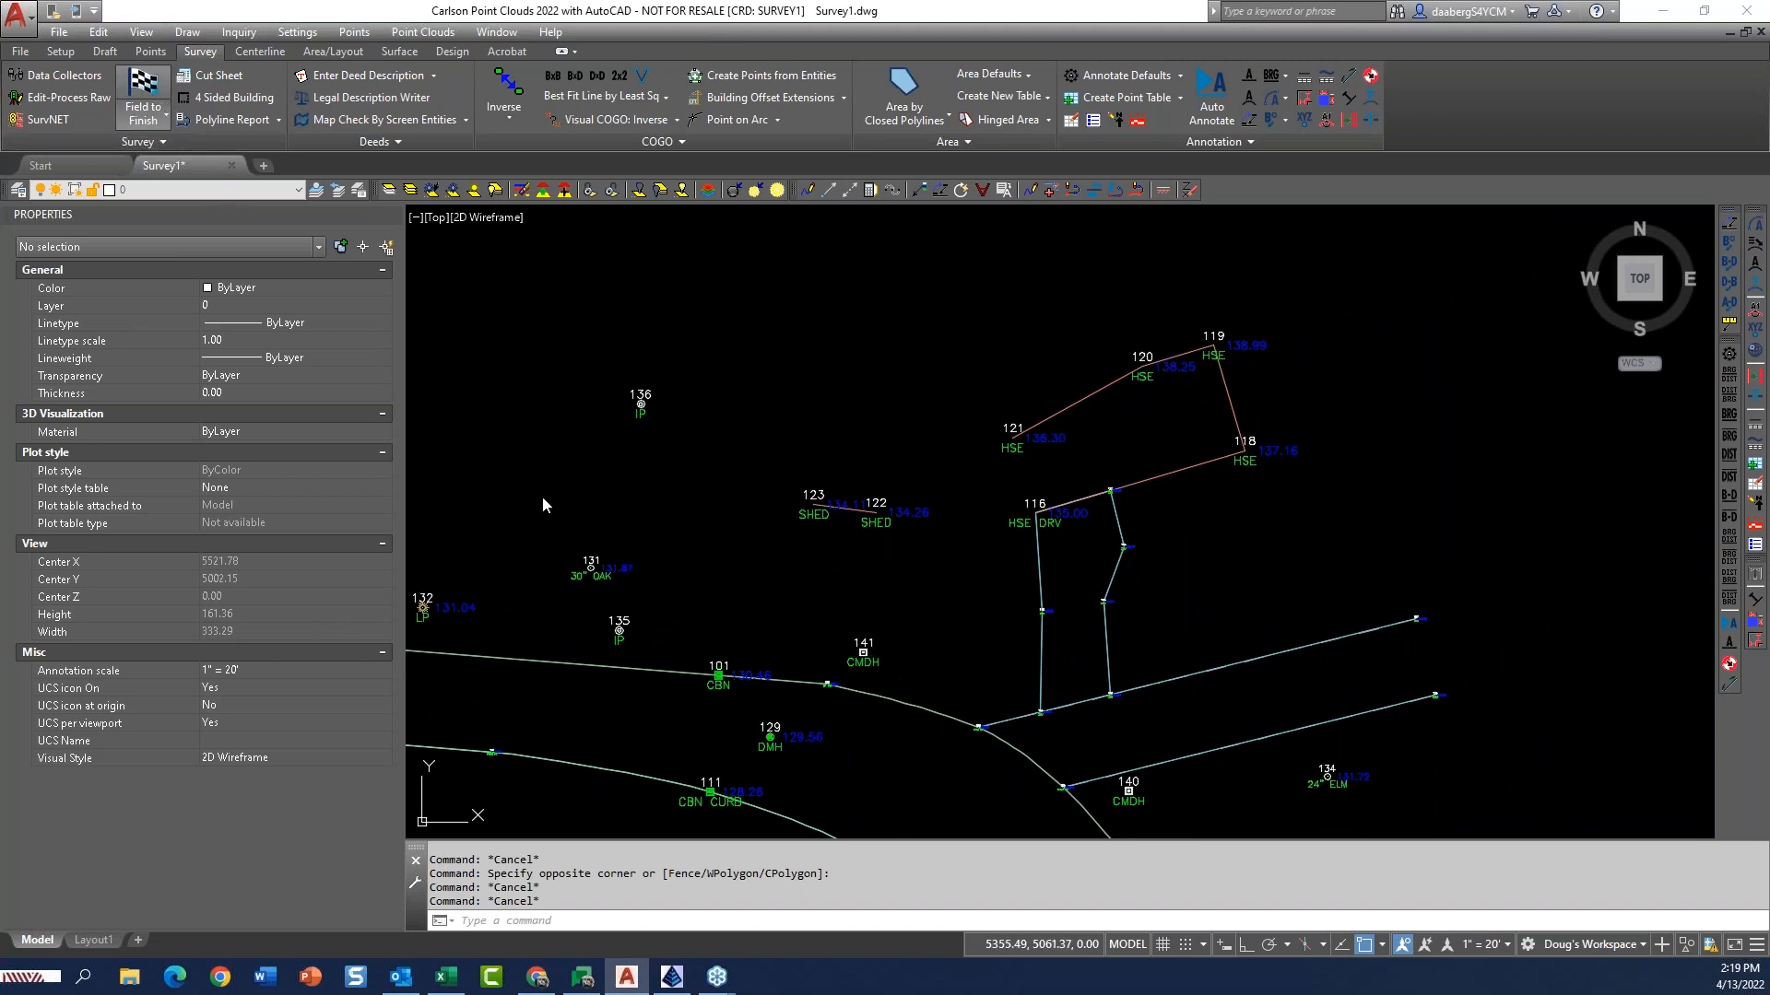
click(769, 636)
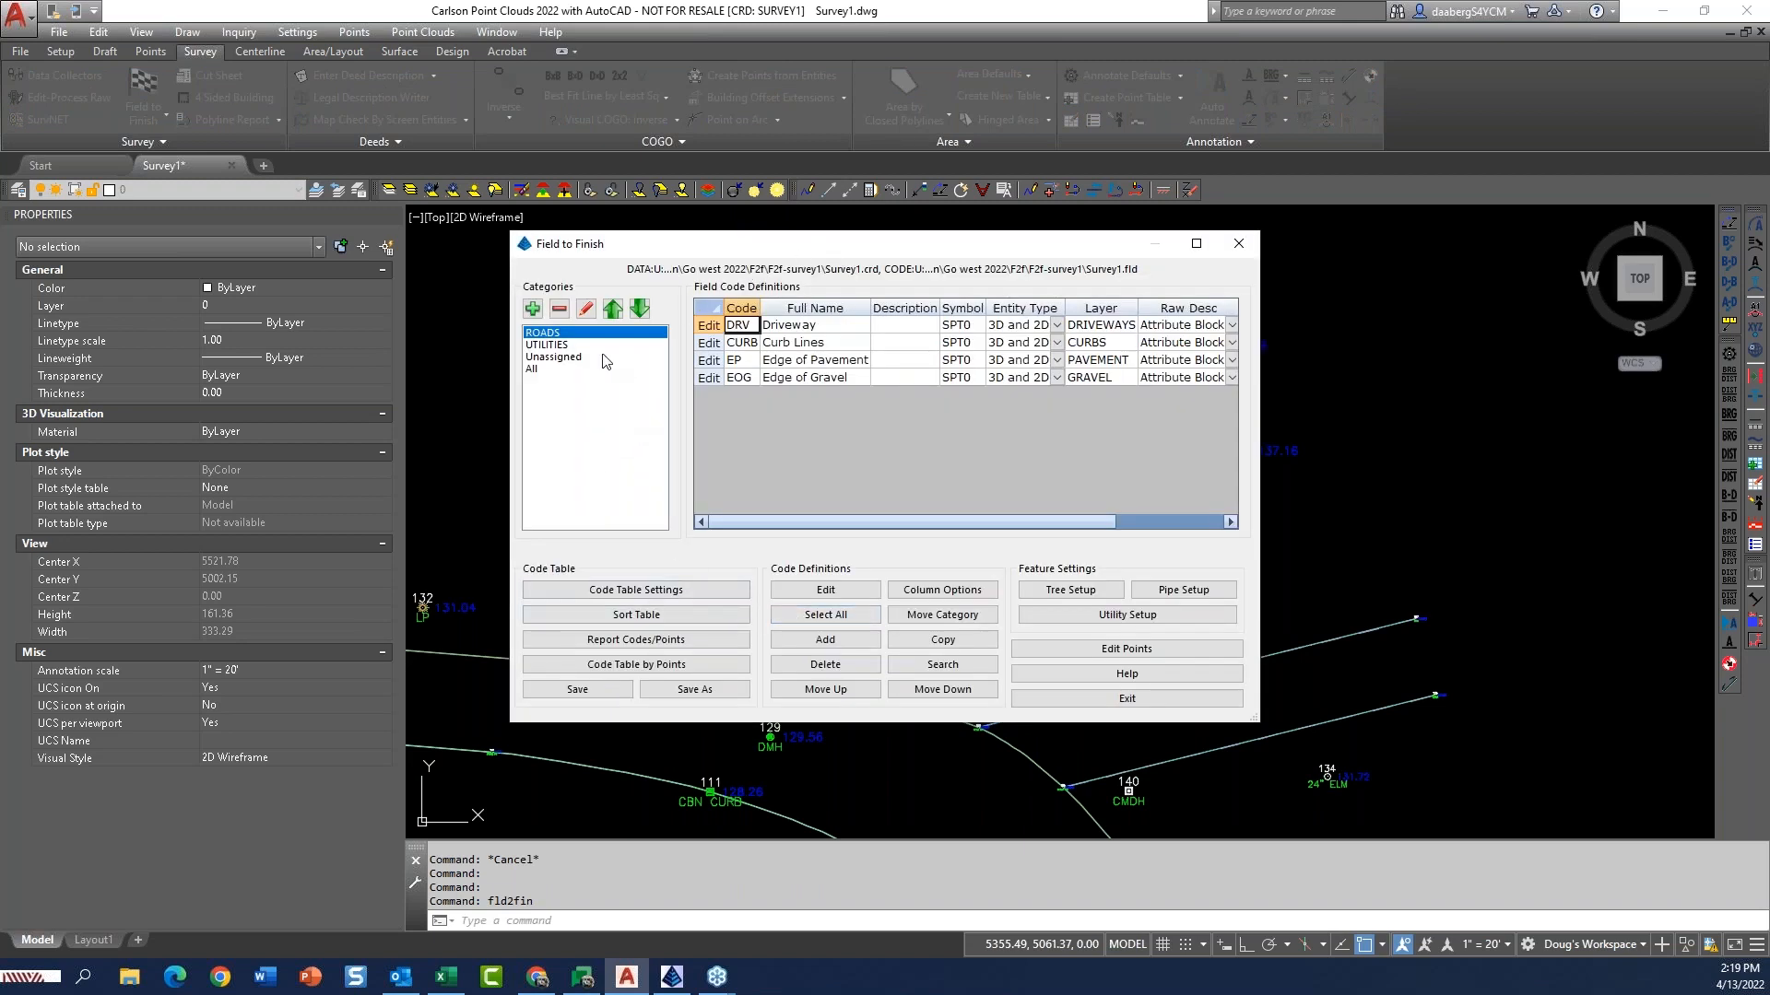
click(636, 310)
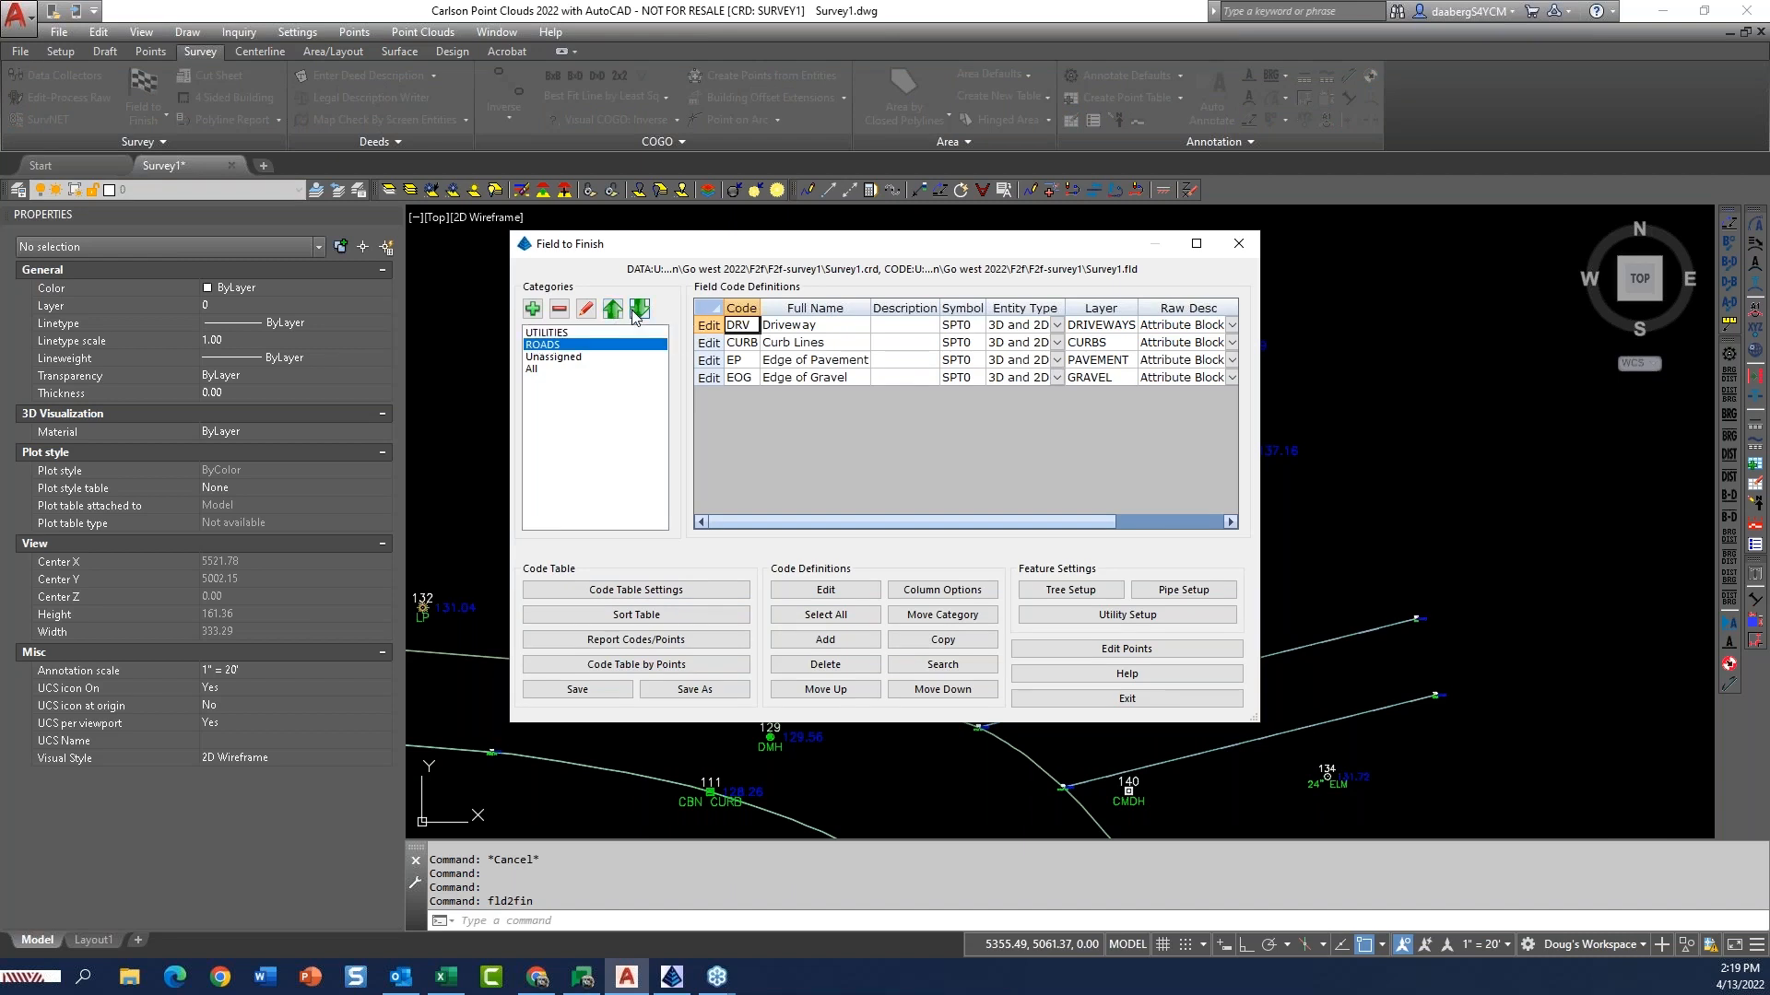
Review the All and Unassigned code lists and try to move the ROADS category below Unassigned
click(533, 369)
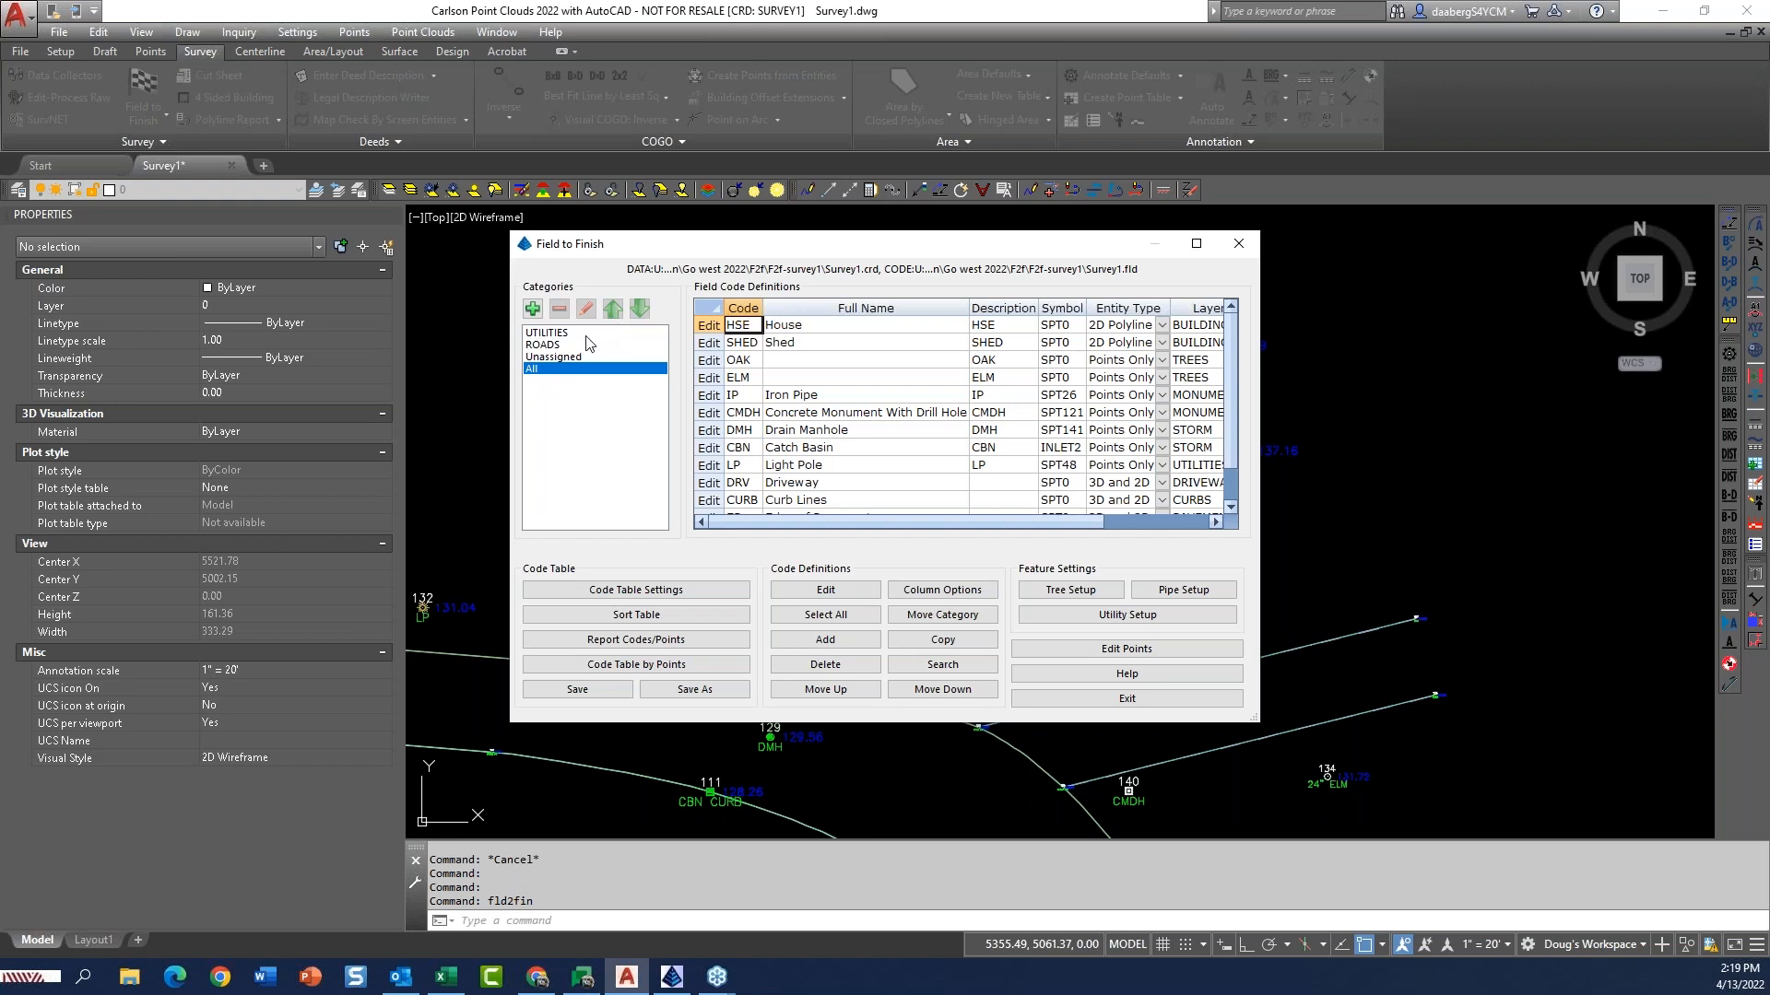
click(557, 357)
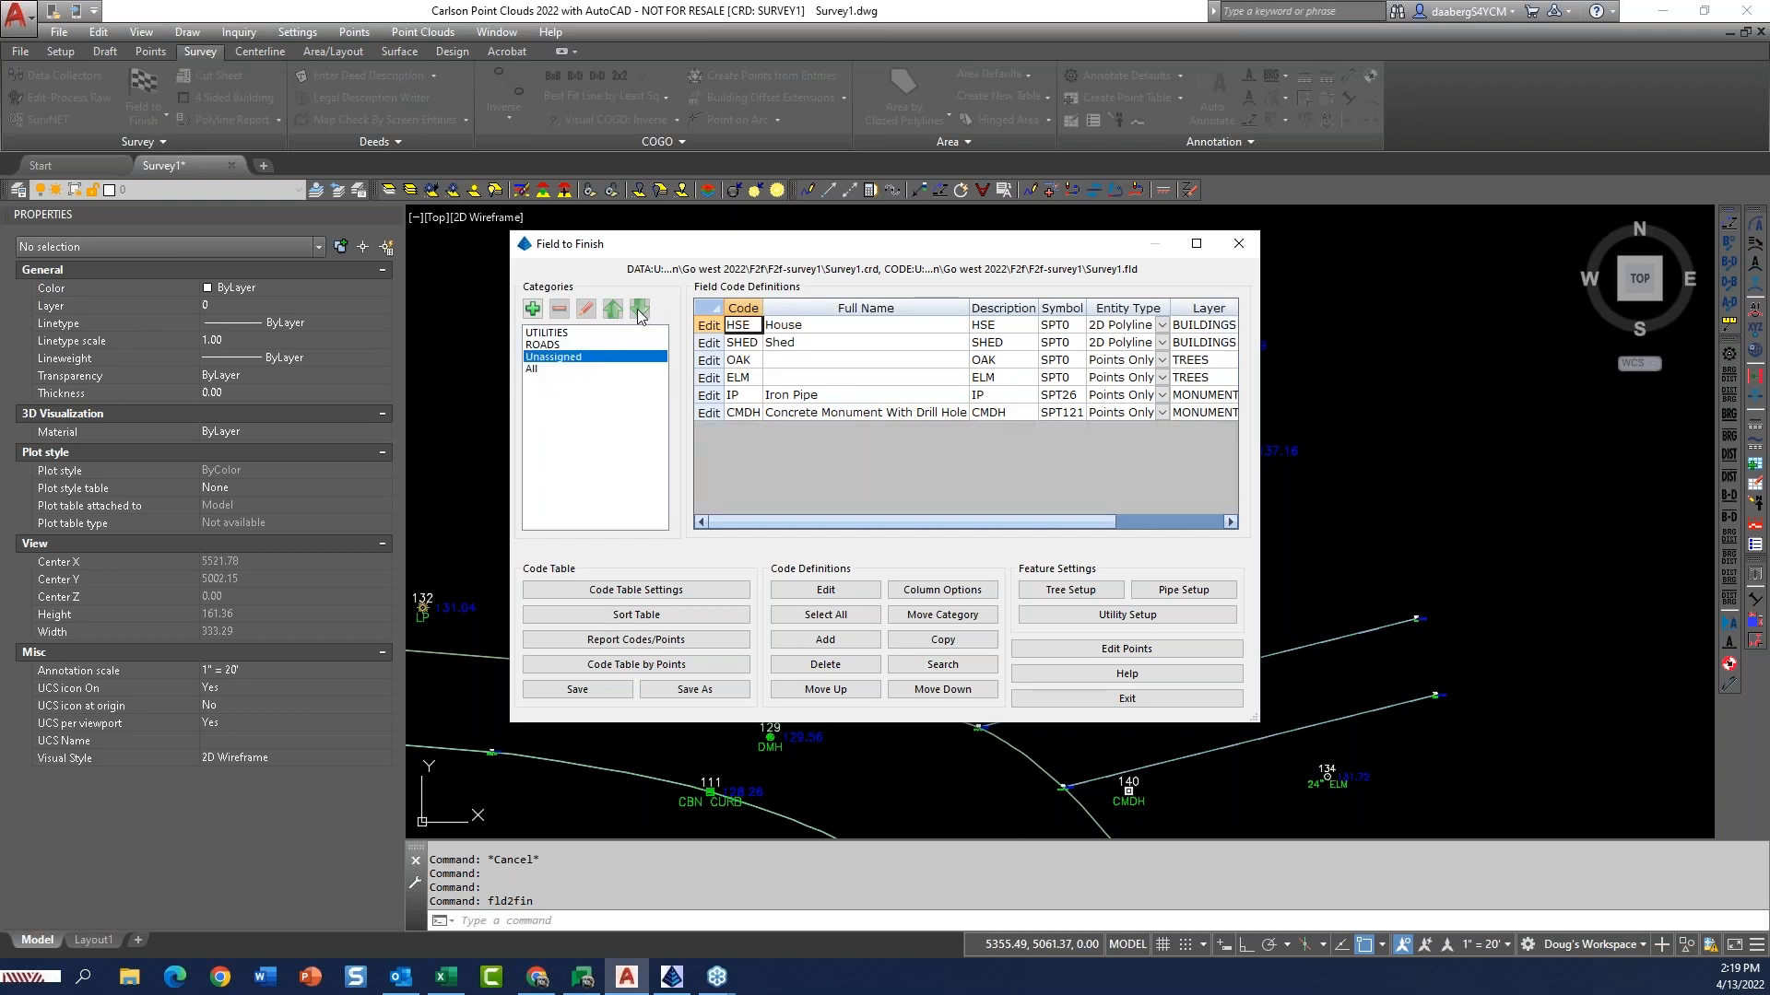
click(548, 345)
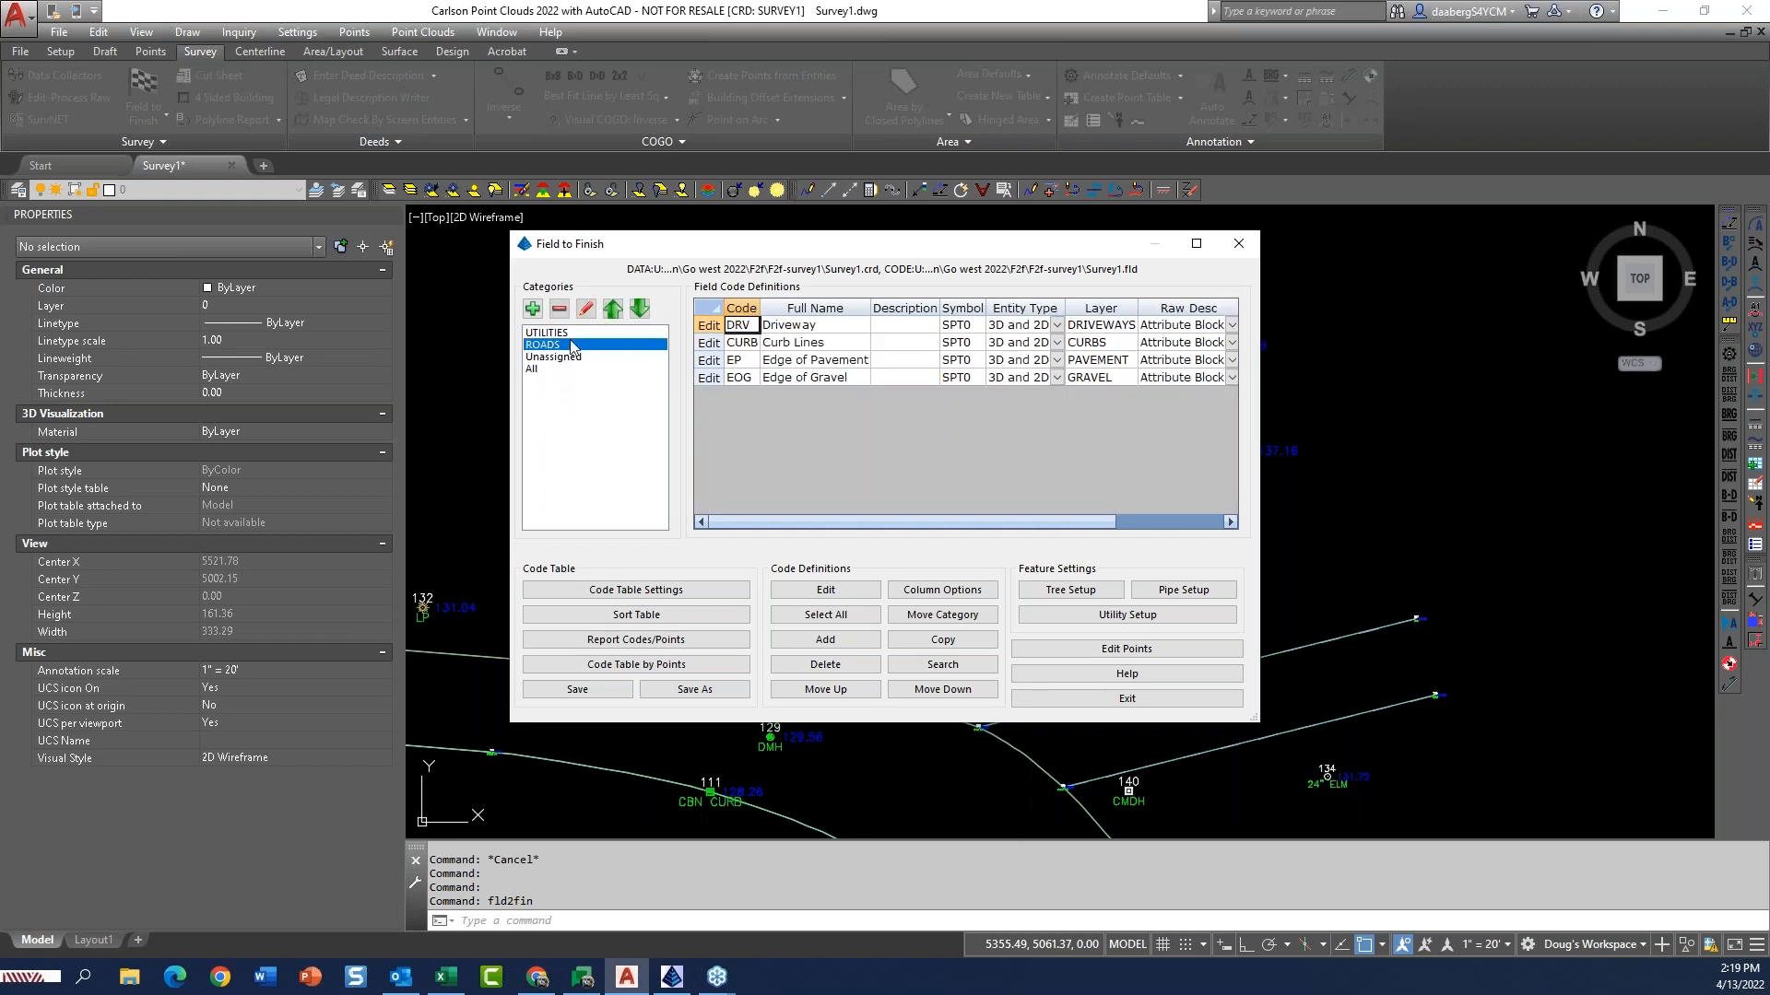
click(634, 315)
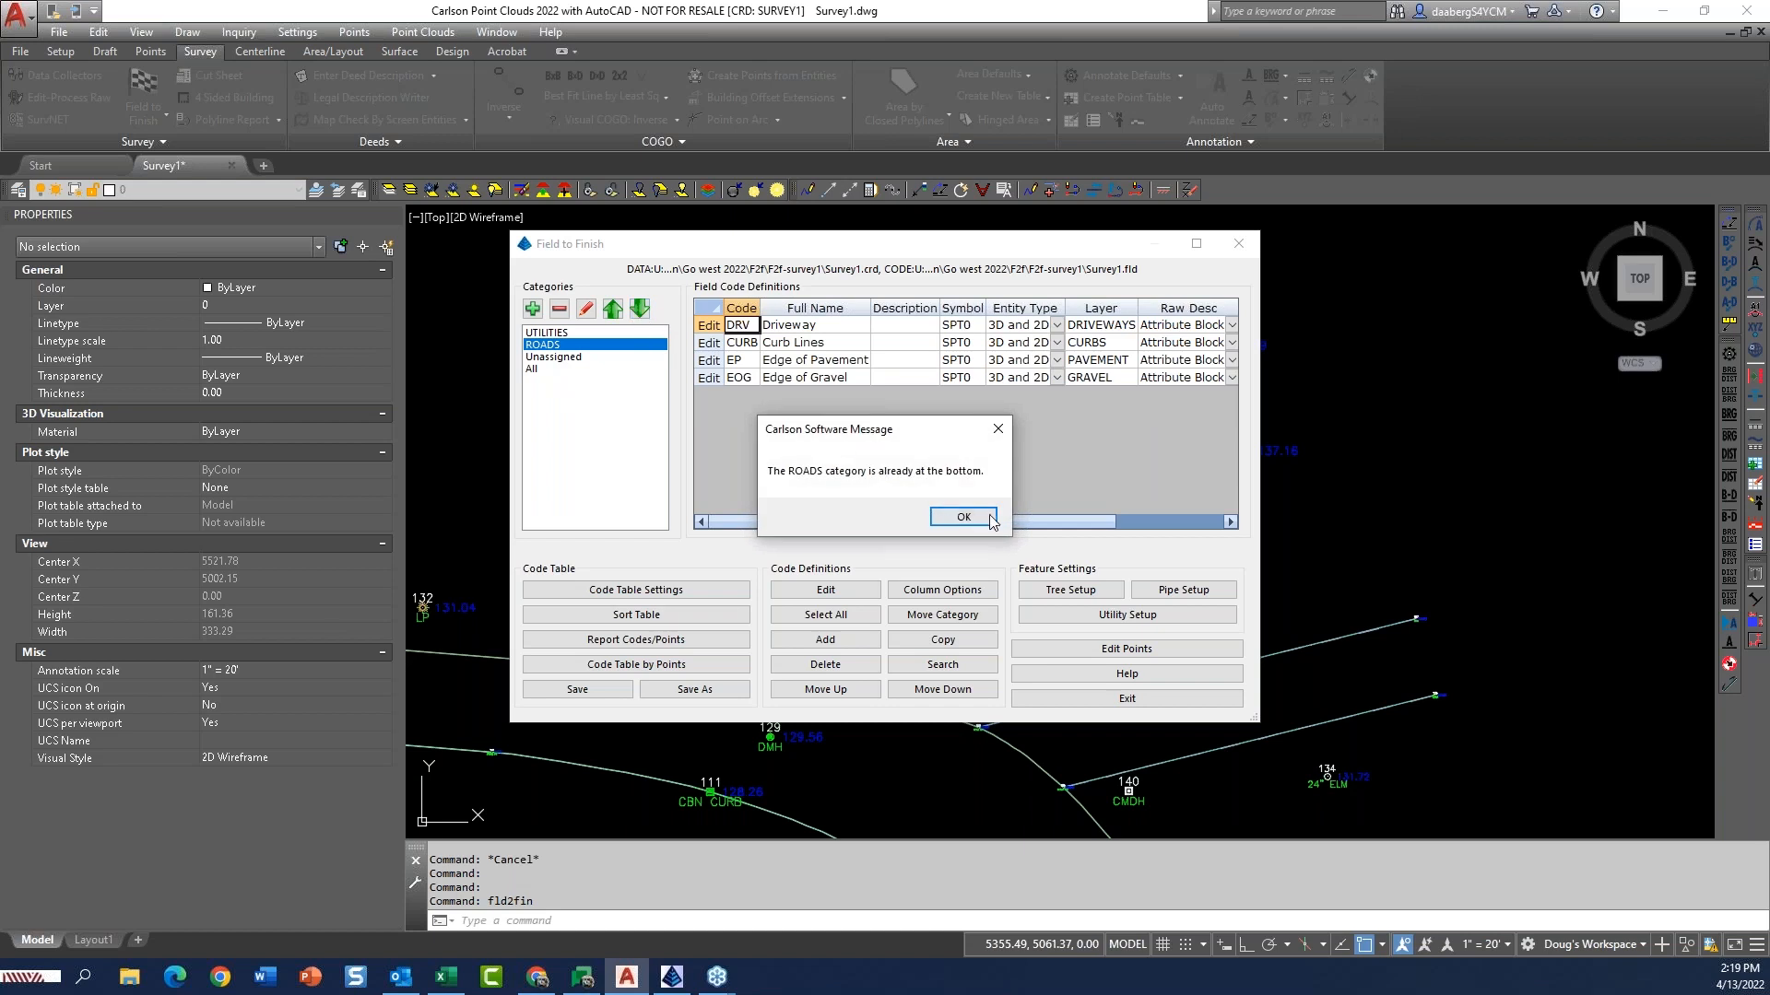
click(1060, 516)
click(535, 370)
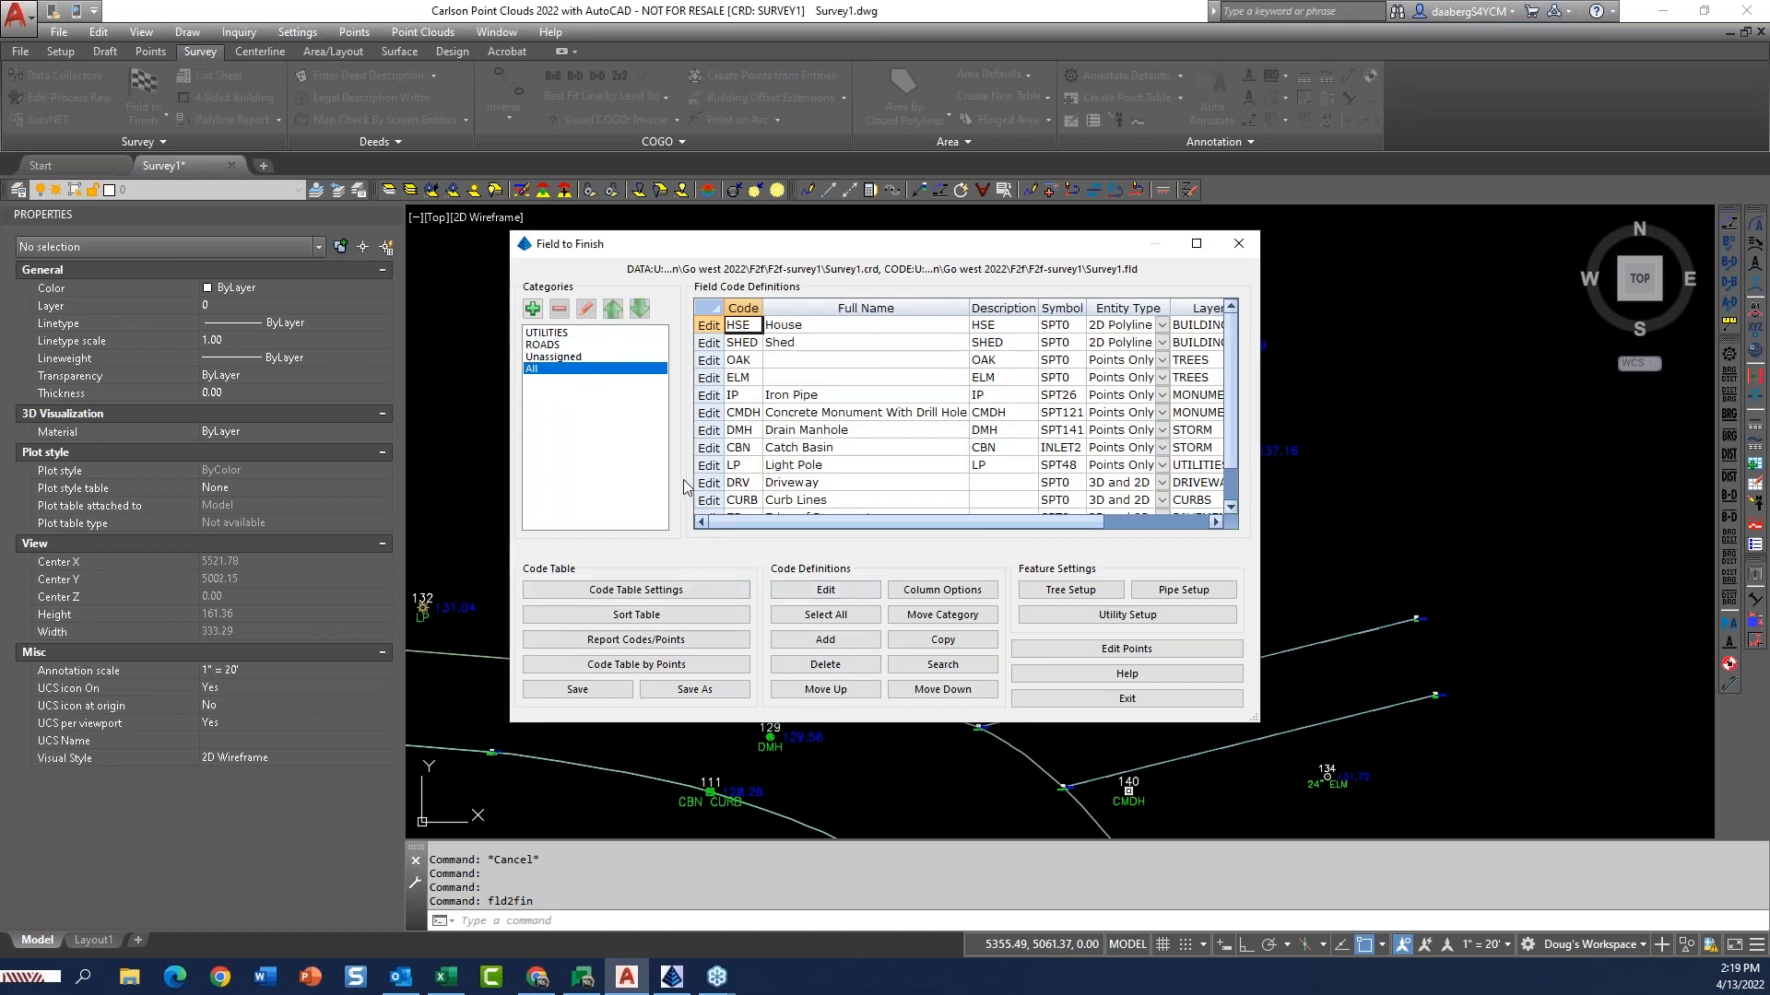
Open the code table settings and set Use Multiple Codes to Linework and Symbols
drag(906, 253, 907, 231)
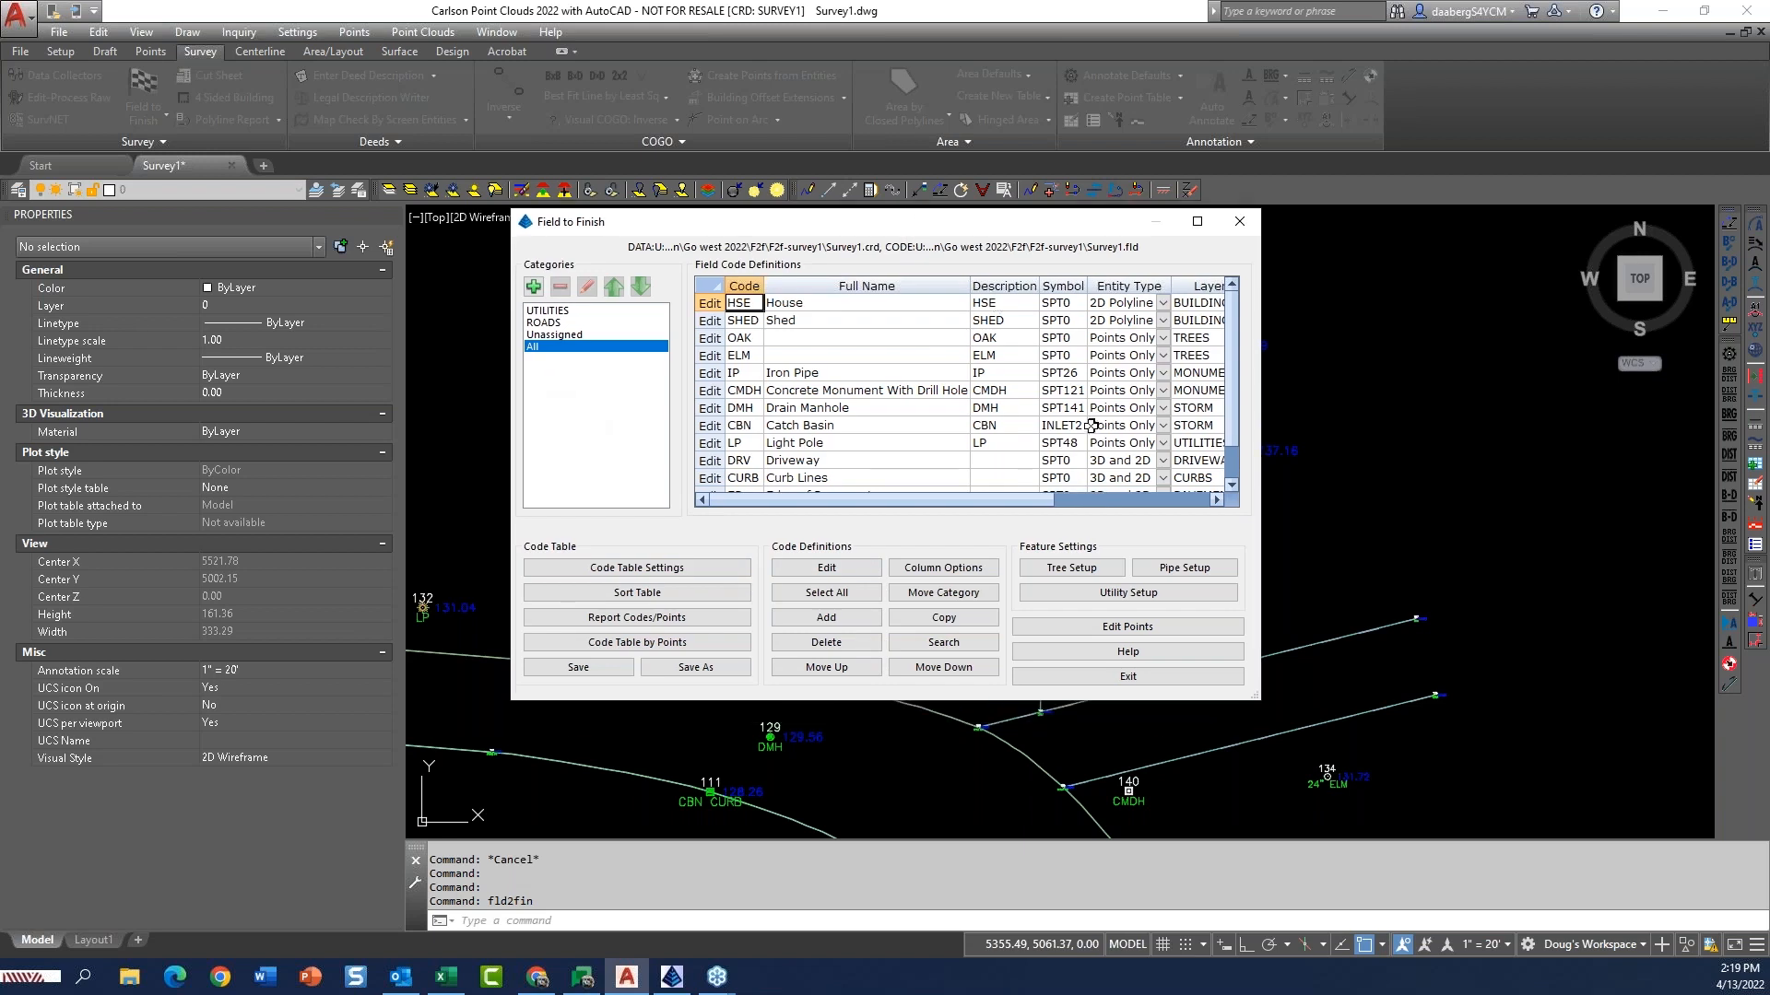
click(612, 567)
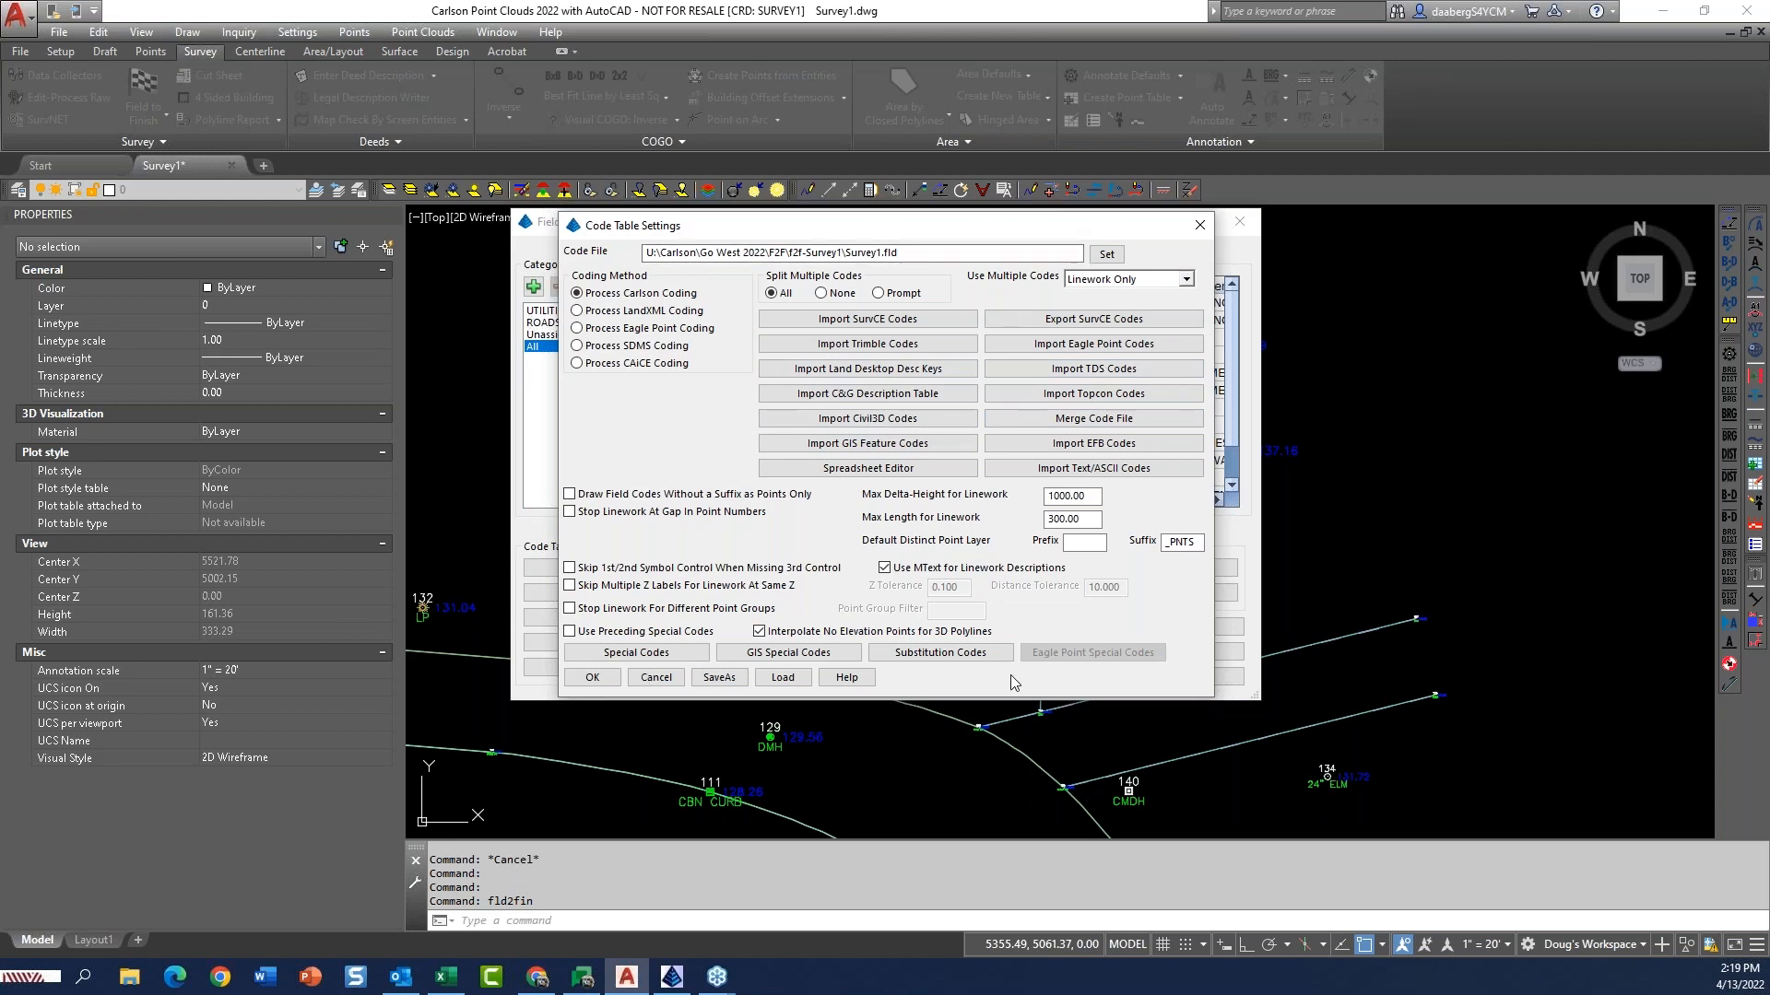
mouse_move(1033, 231)
mouse_down()
mouse_move(1007, 234)
mouse_move(1026, 232)
mouse_up()
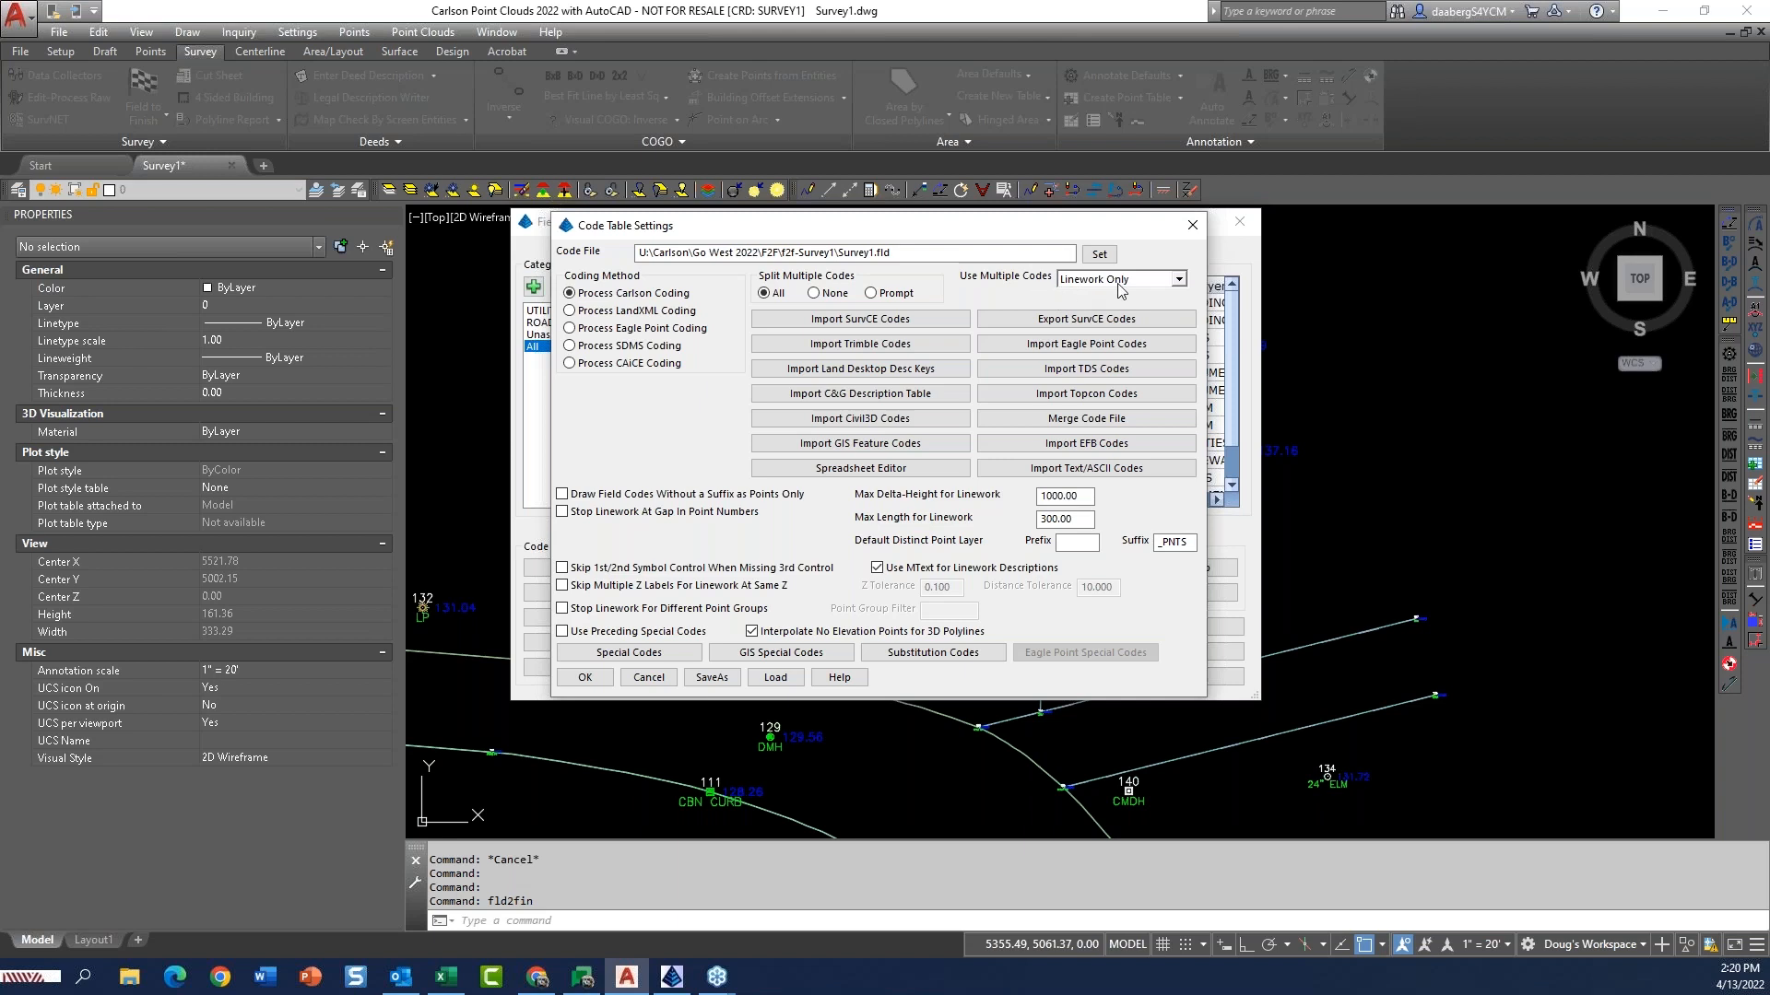
click(1180, 282)
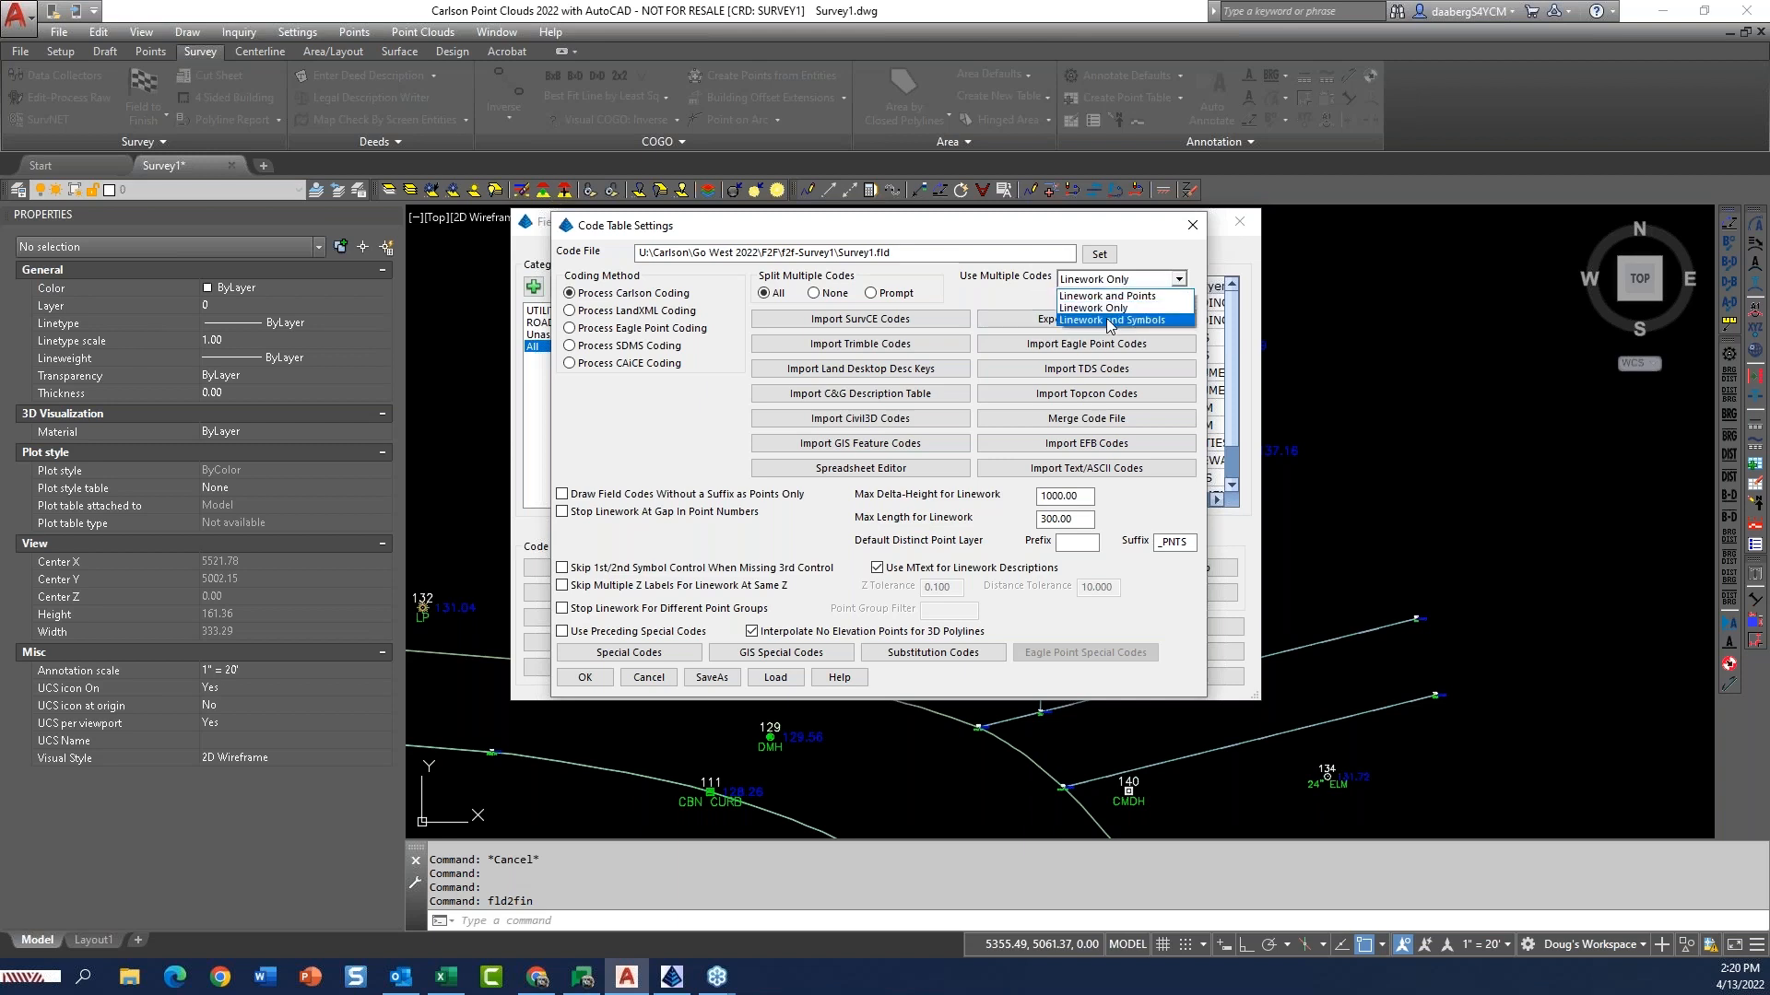
click(1111, 321)
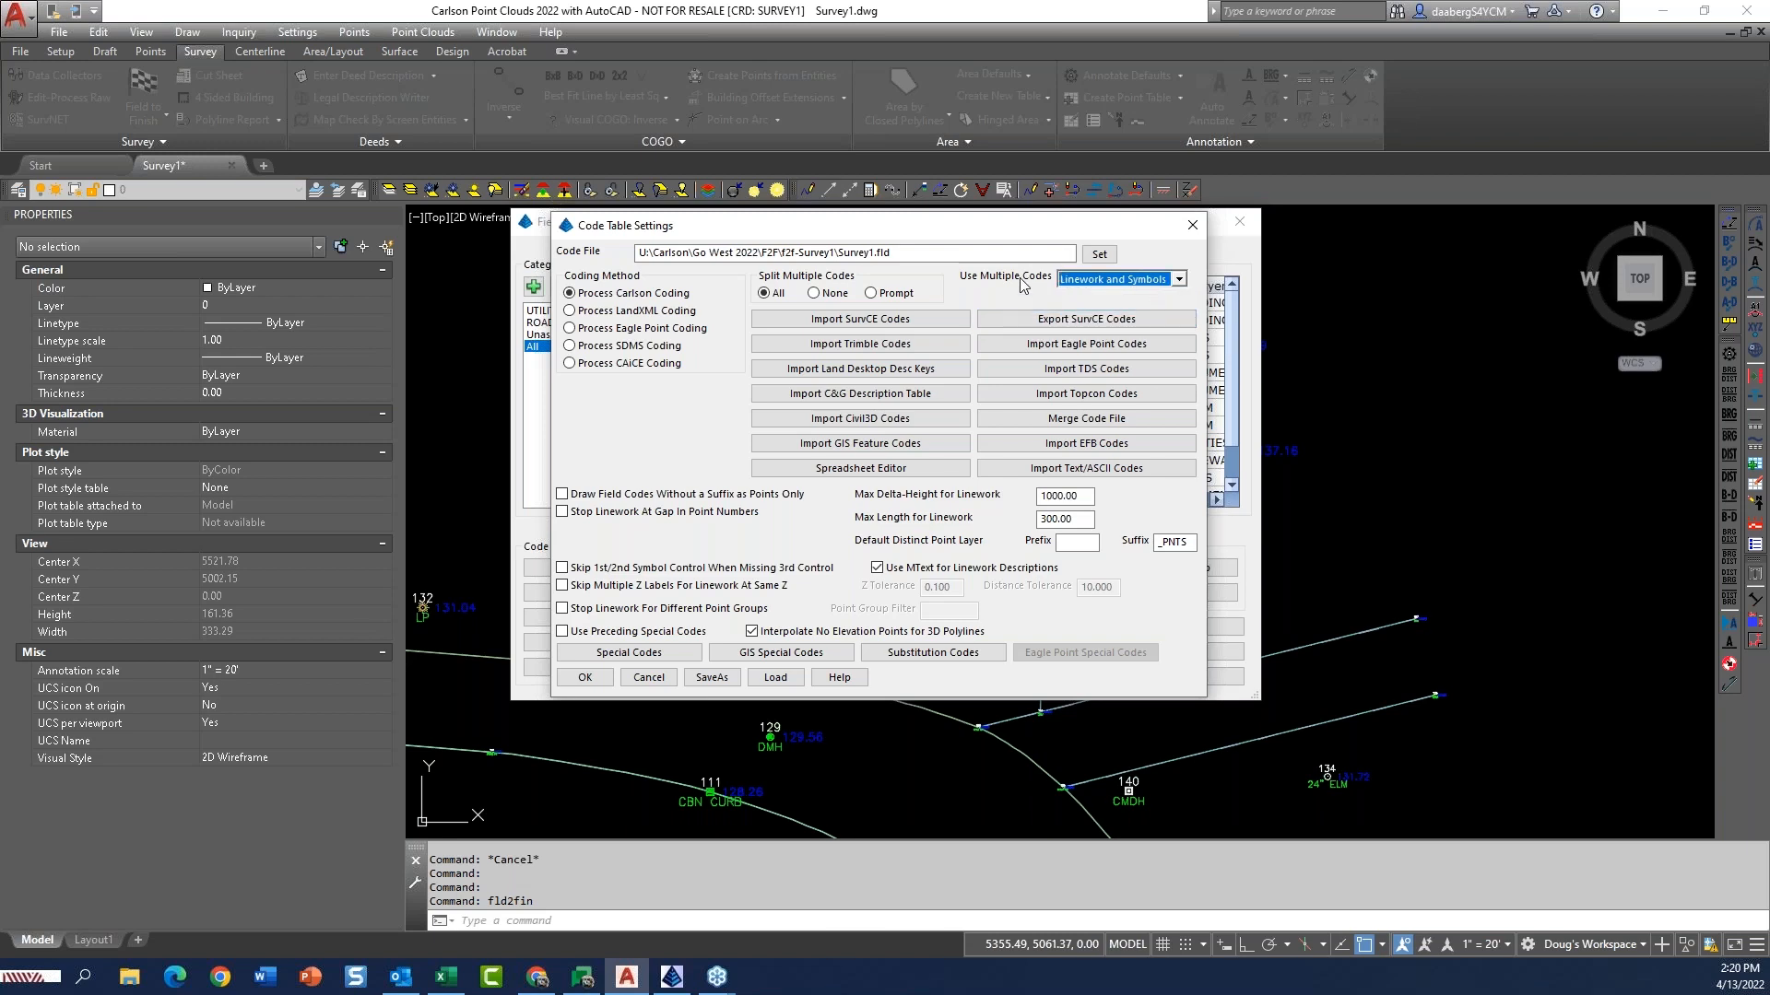
Switch Use Multiple Codes to Linework Only, leave the code table settings, and examine the CBN CURB label at point 111
drag(1060, 227, 1065, 215)
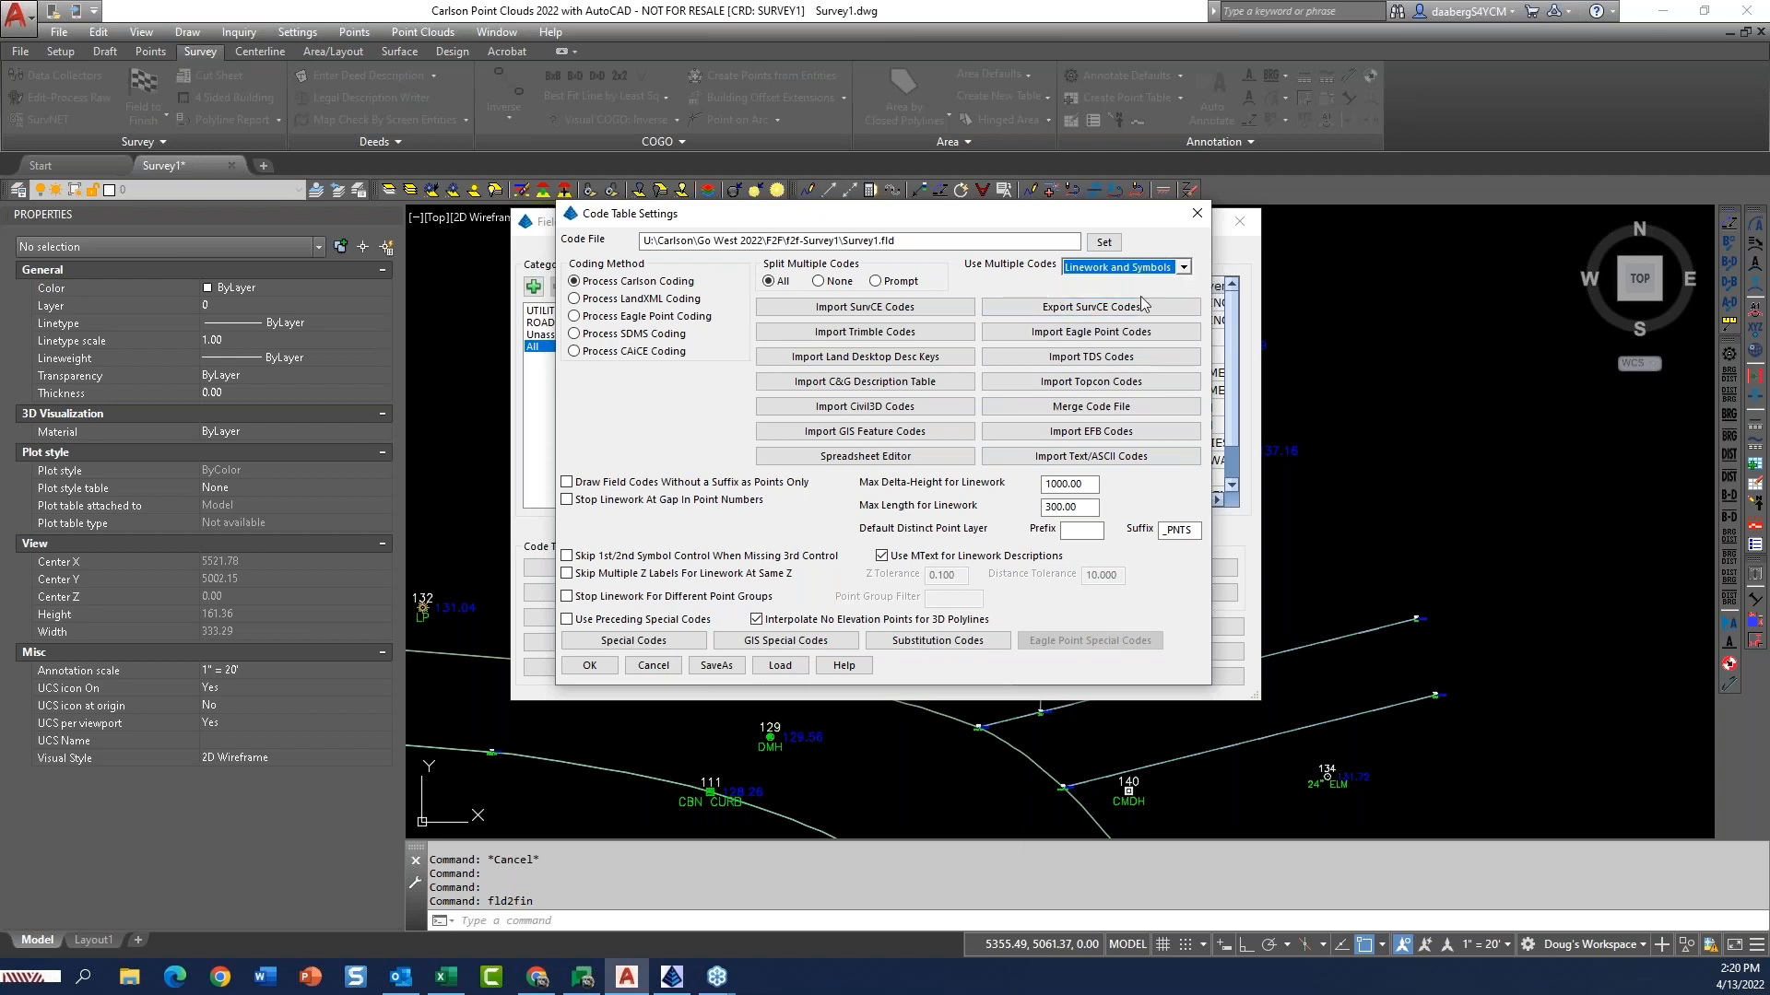
click(1183, 268)
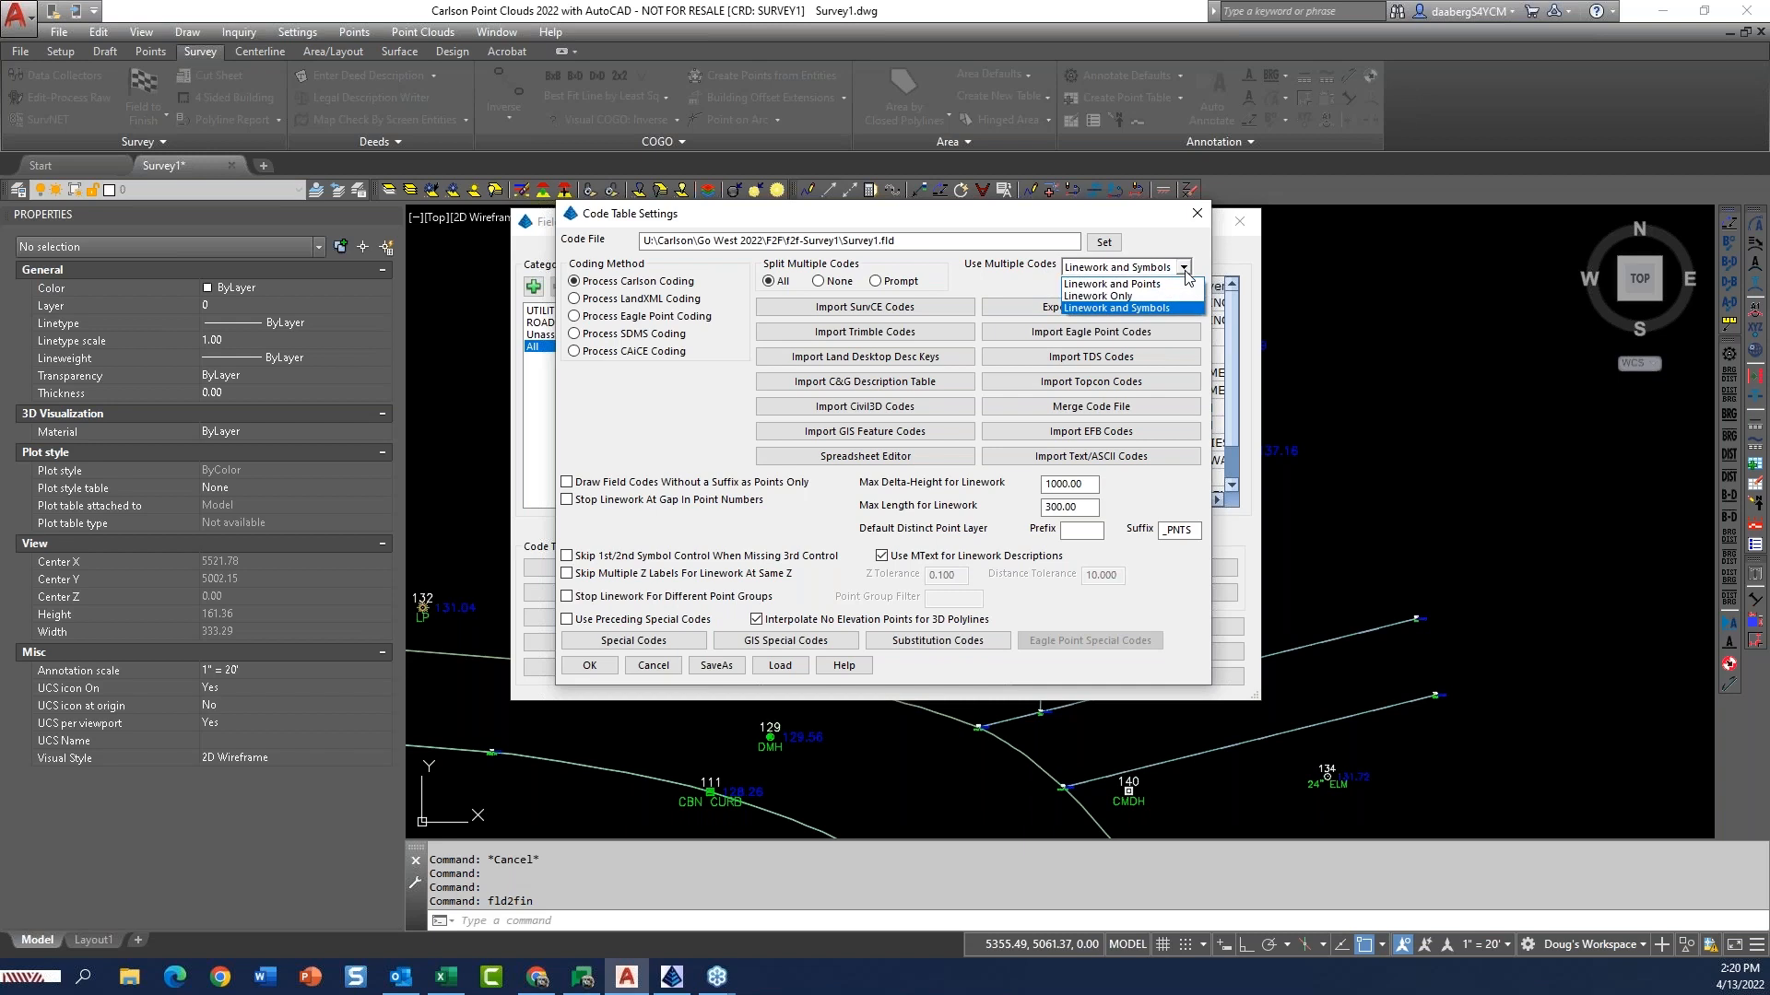
click(1126, 297)
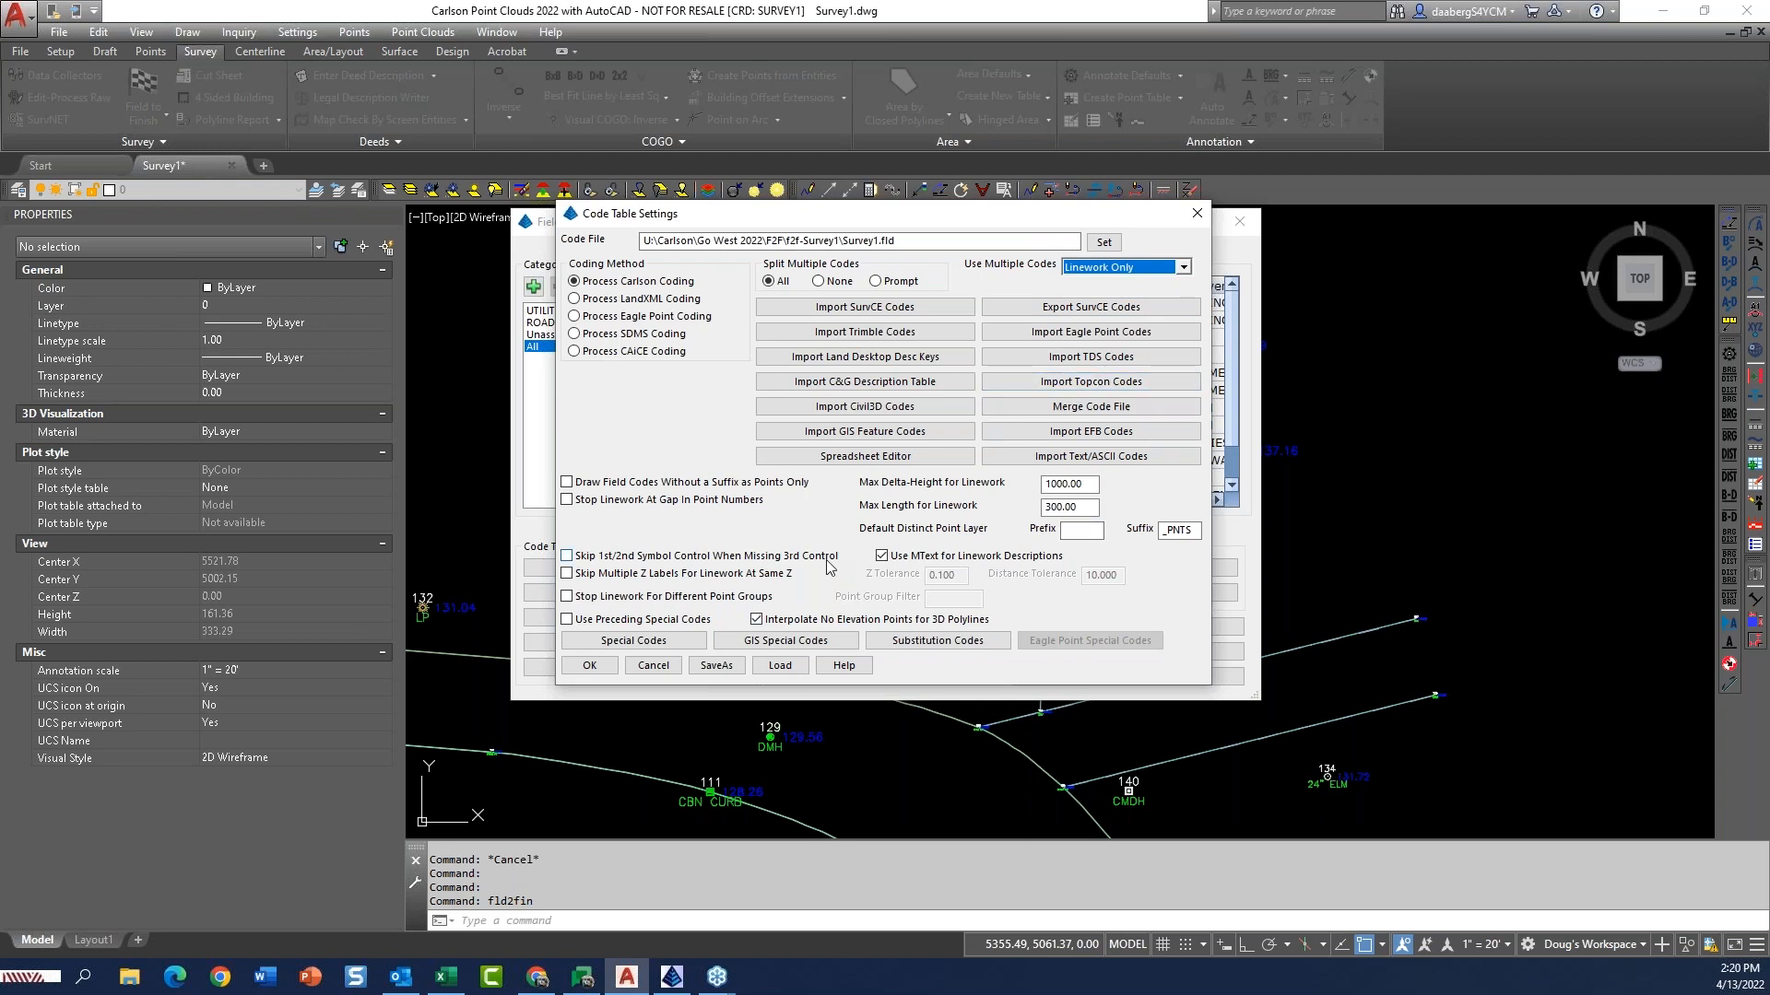
click(666, 668)
click(1116, 680)
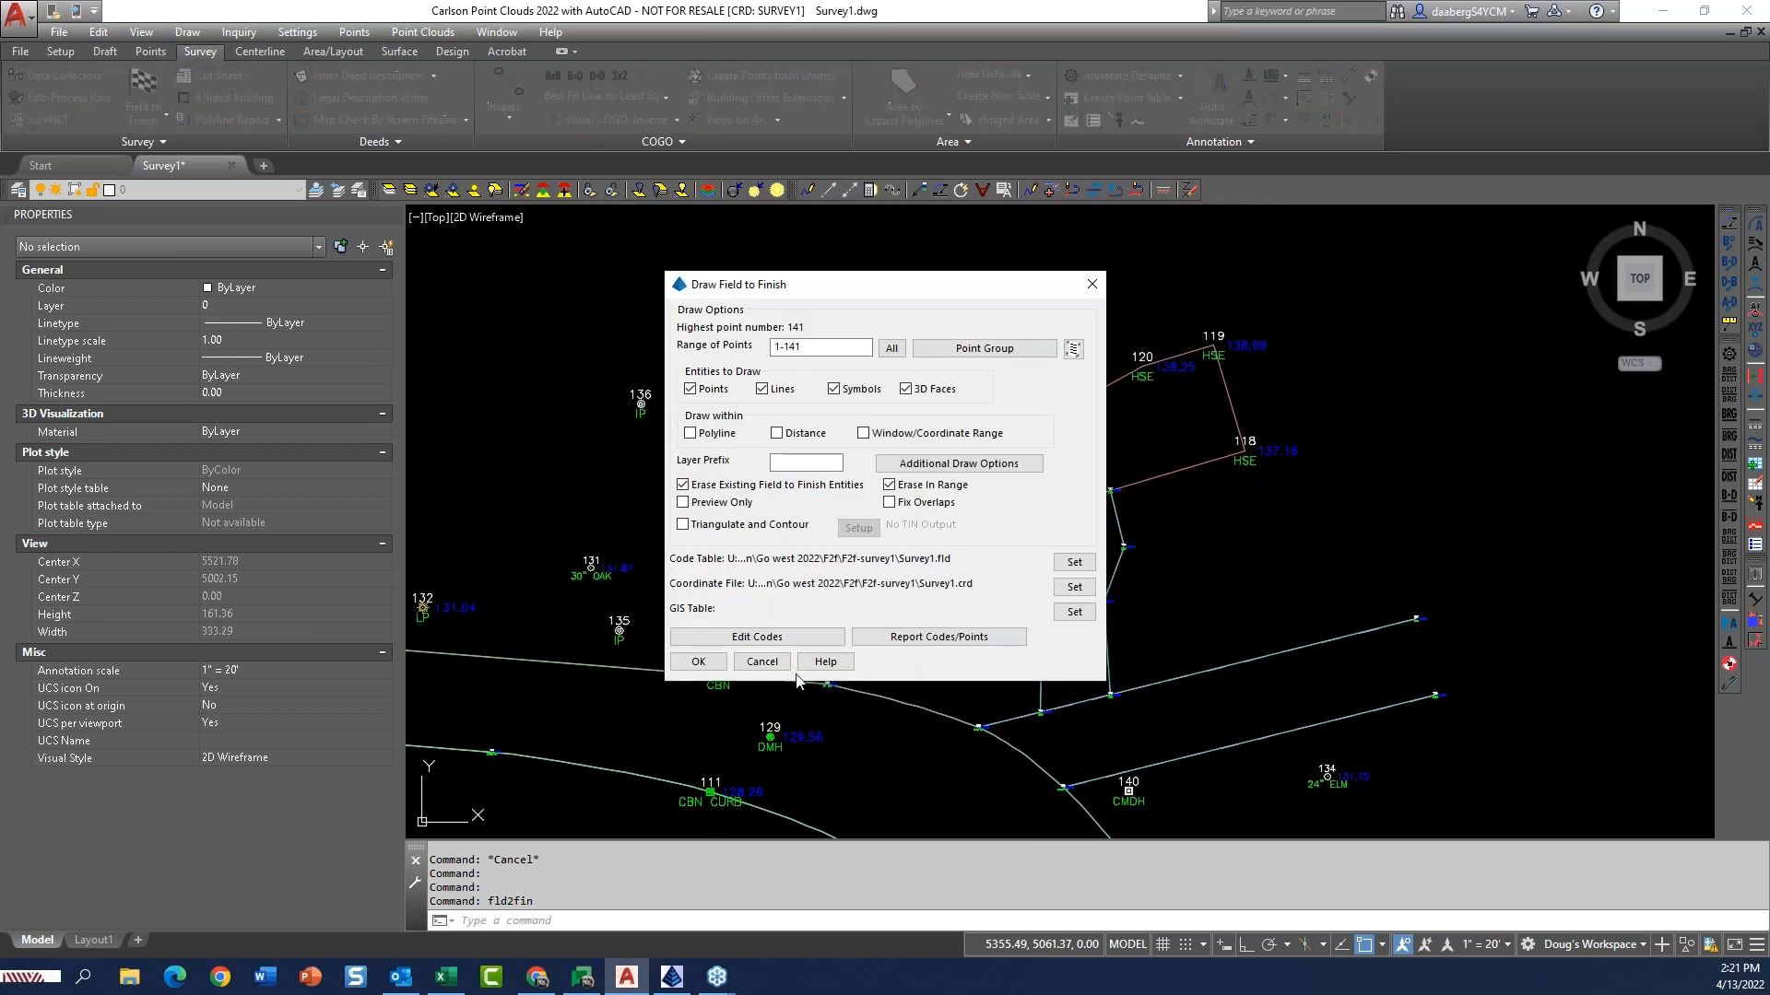
scroll(815, 737, up, 6)
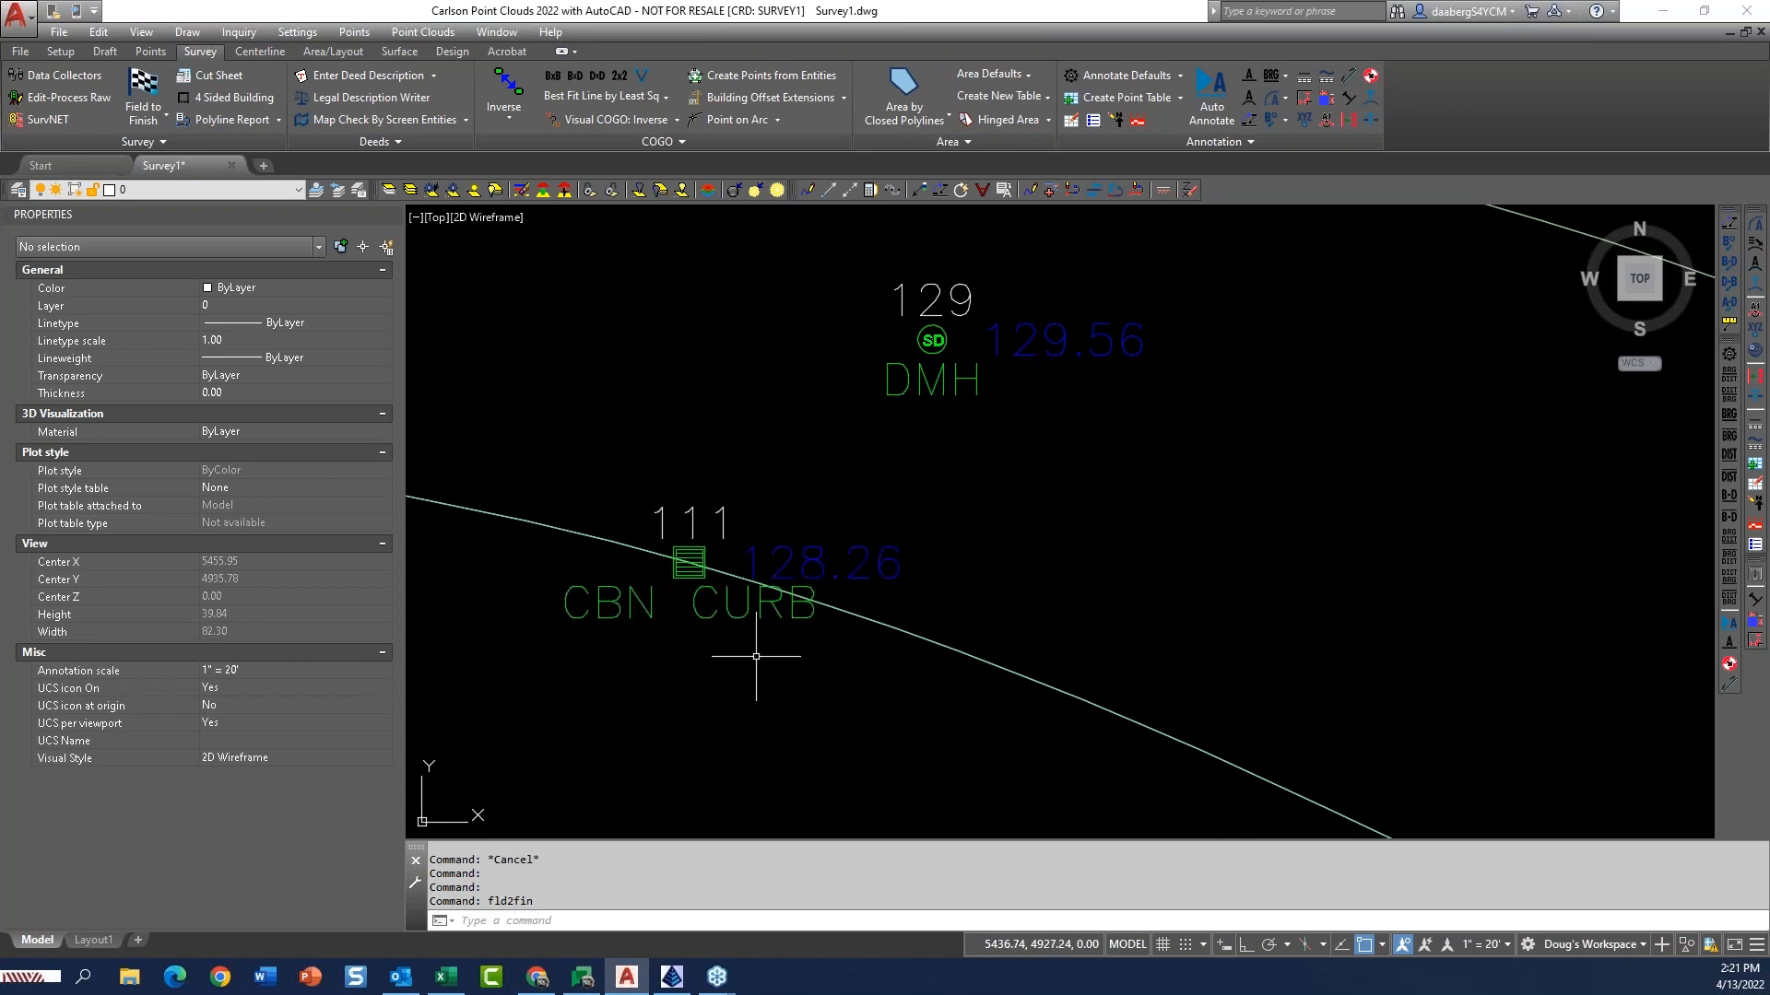
scroll(755, 652, down, 2)
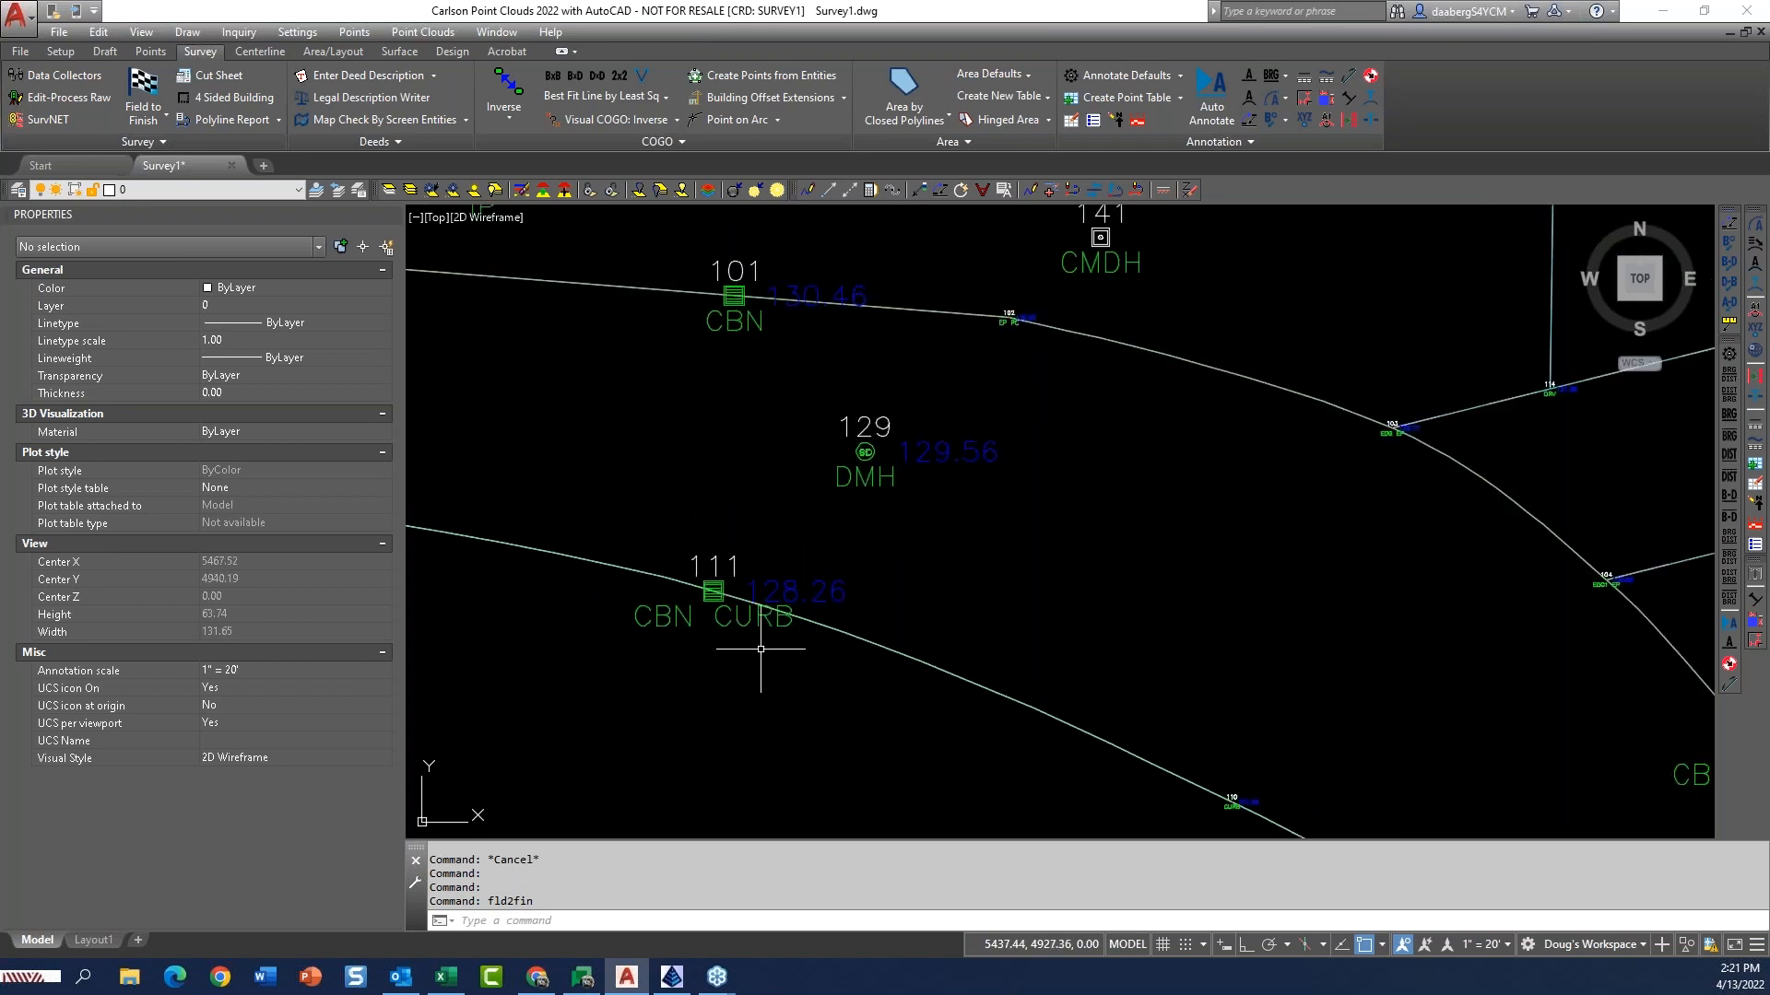
Reopen the code table settings, set Use Multiple Codes to Linework and Symbols, and review the Max Length for Linework value
key(Return)
click(745, 639)
click(667, 594)
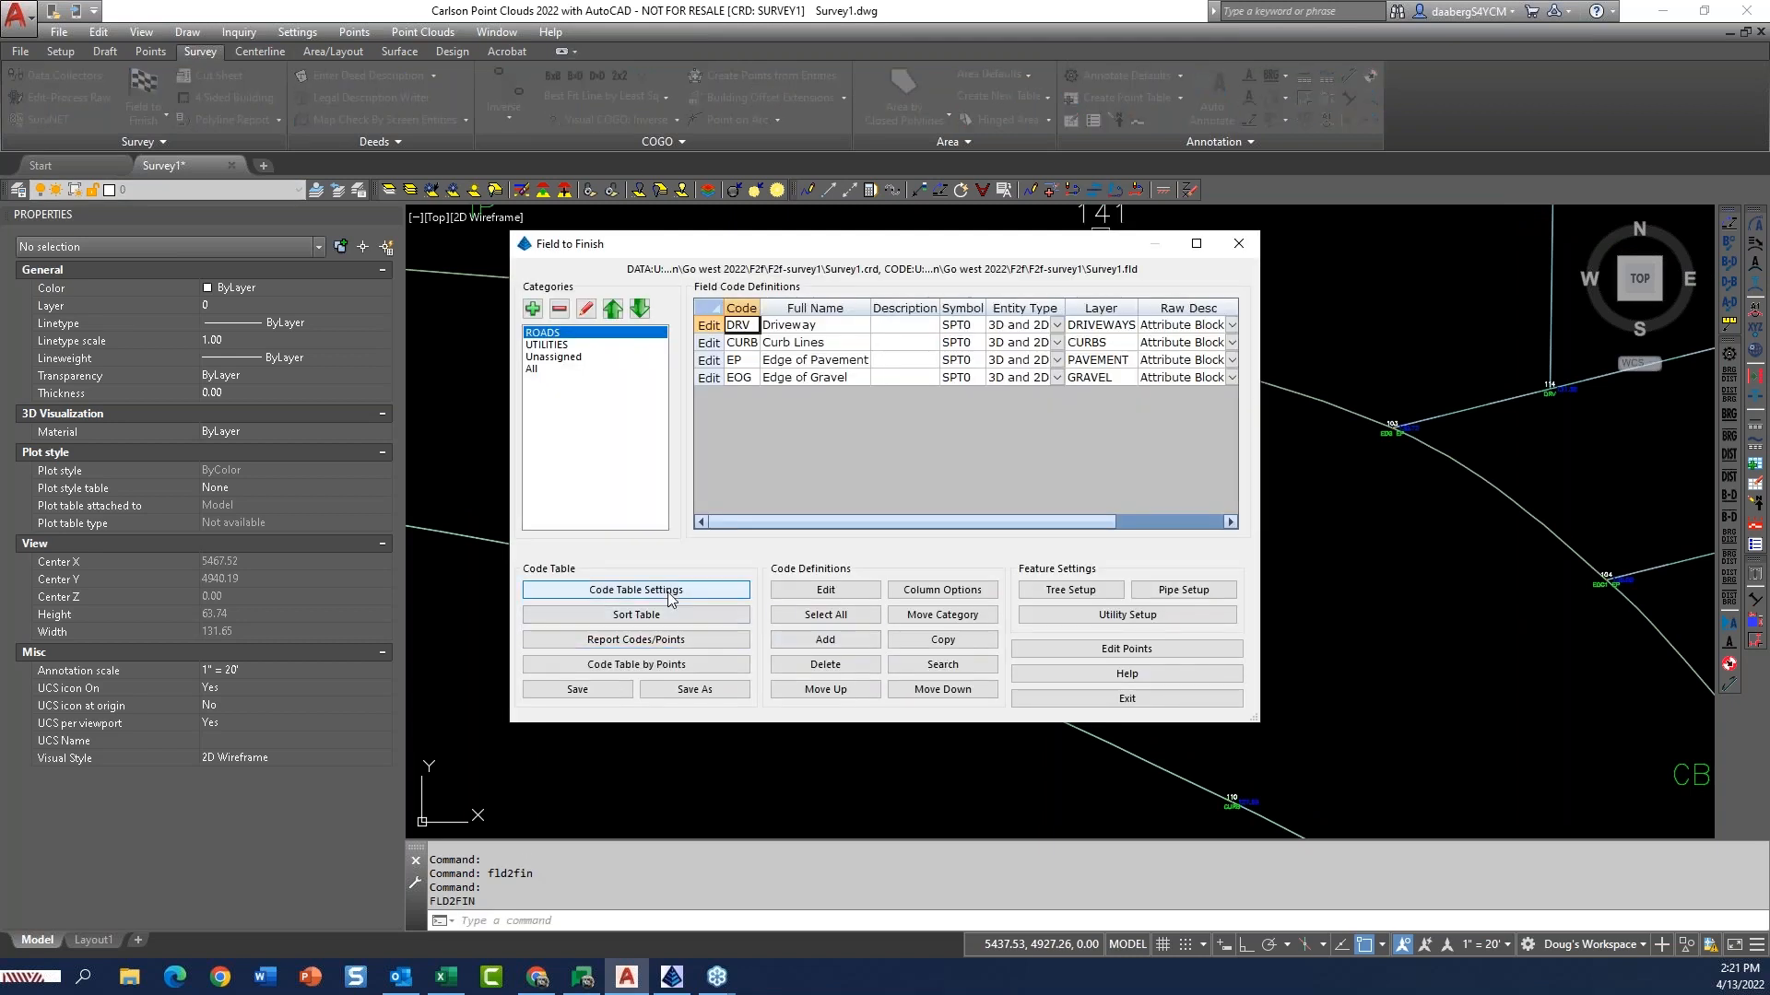
click(1143, 301)
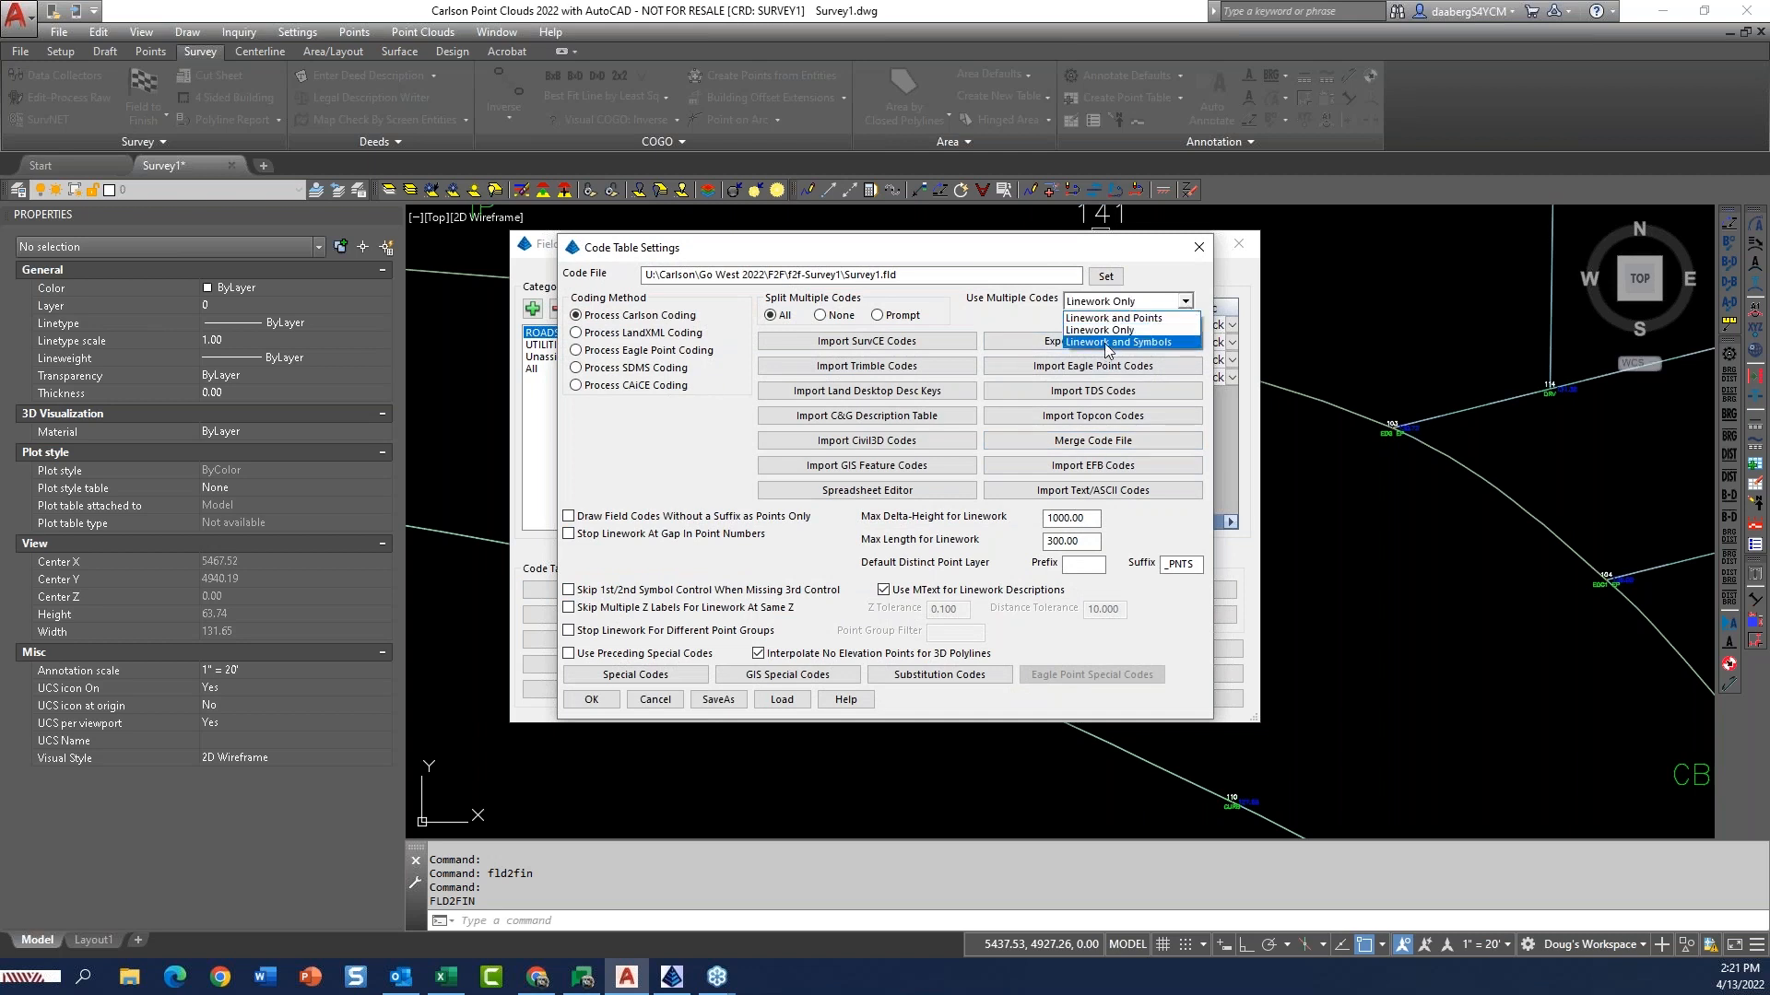
click(1107, 343)
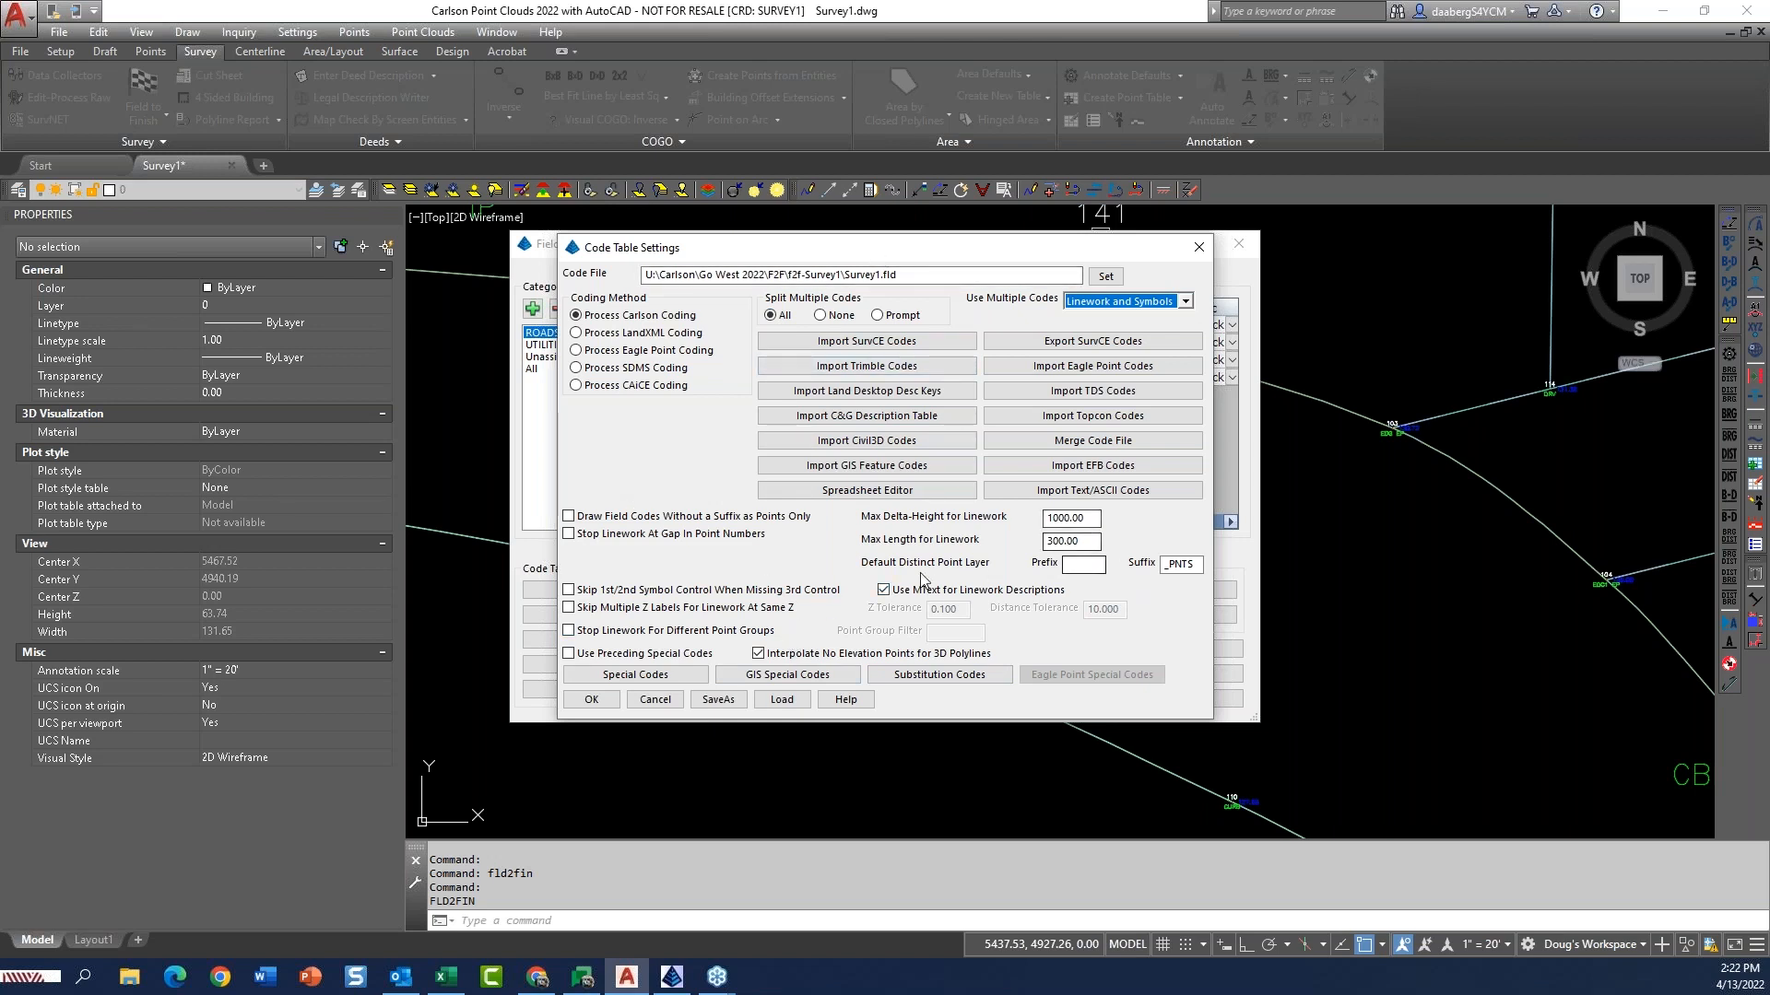
click(1083, 541)
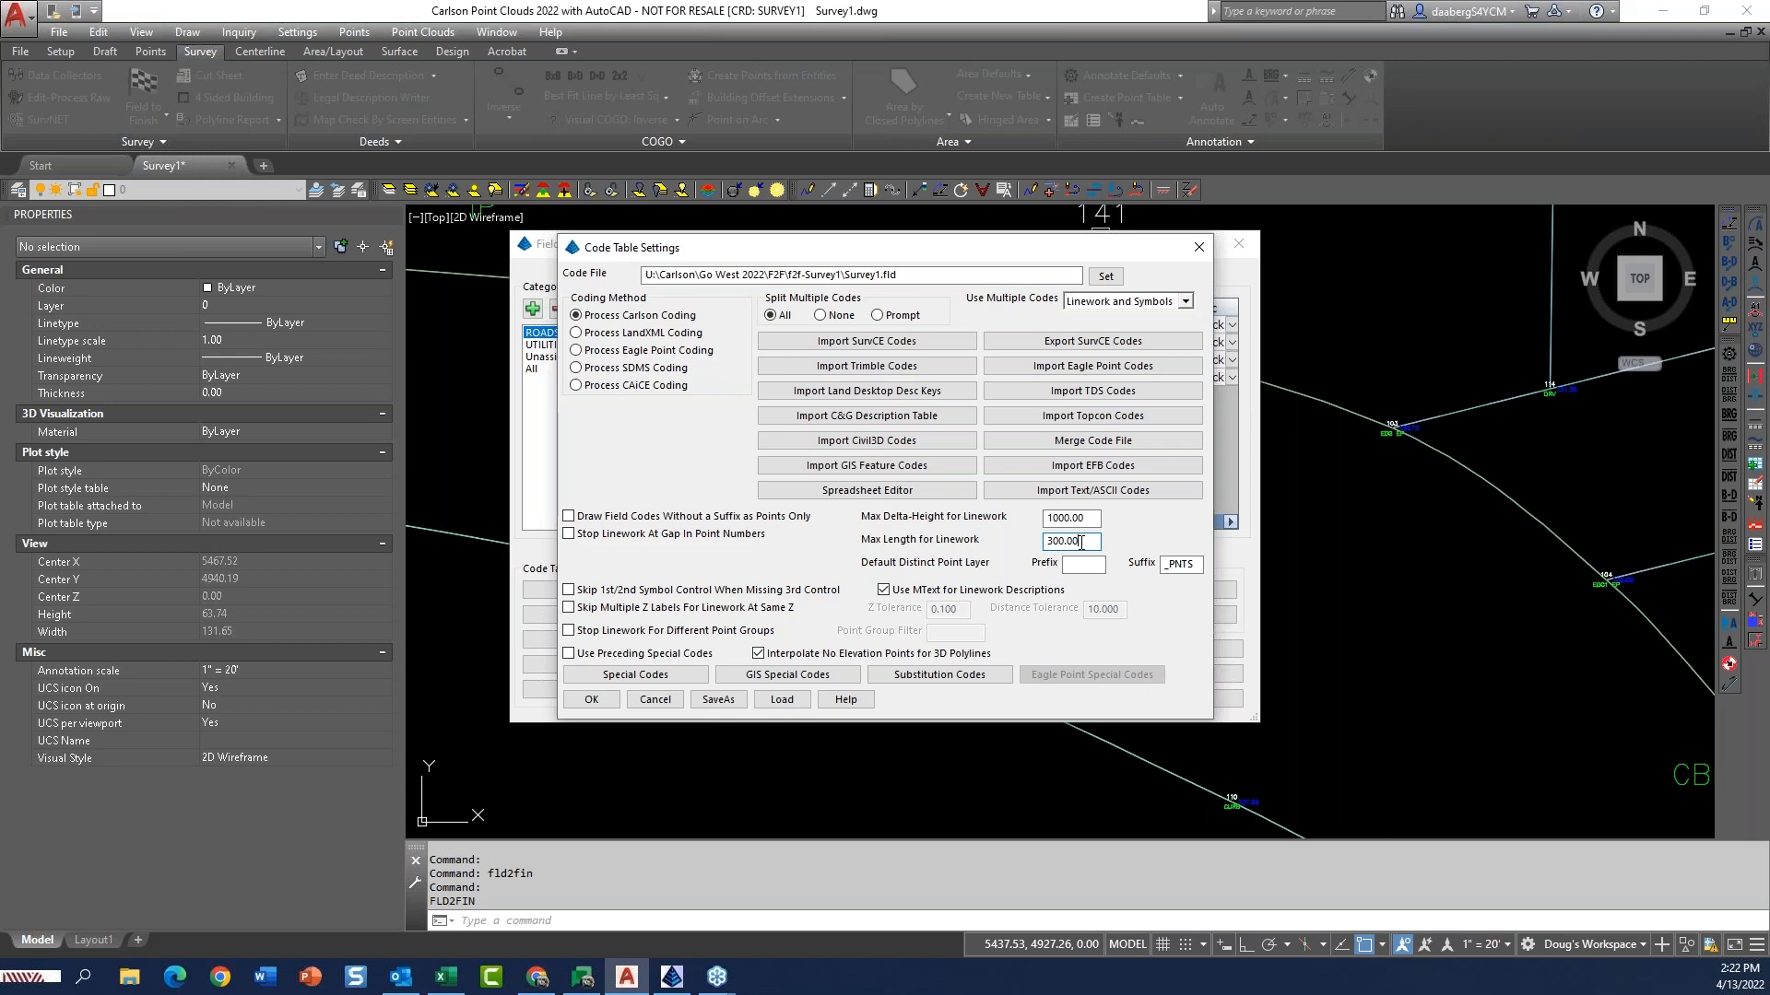
click(1052, 542)
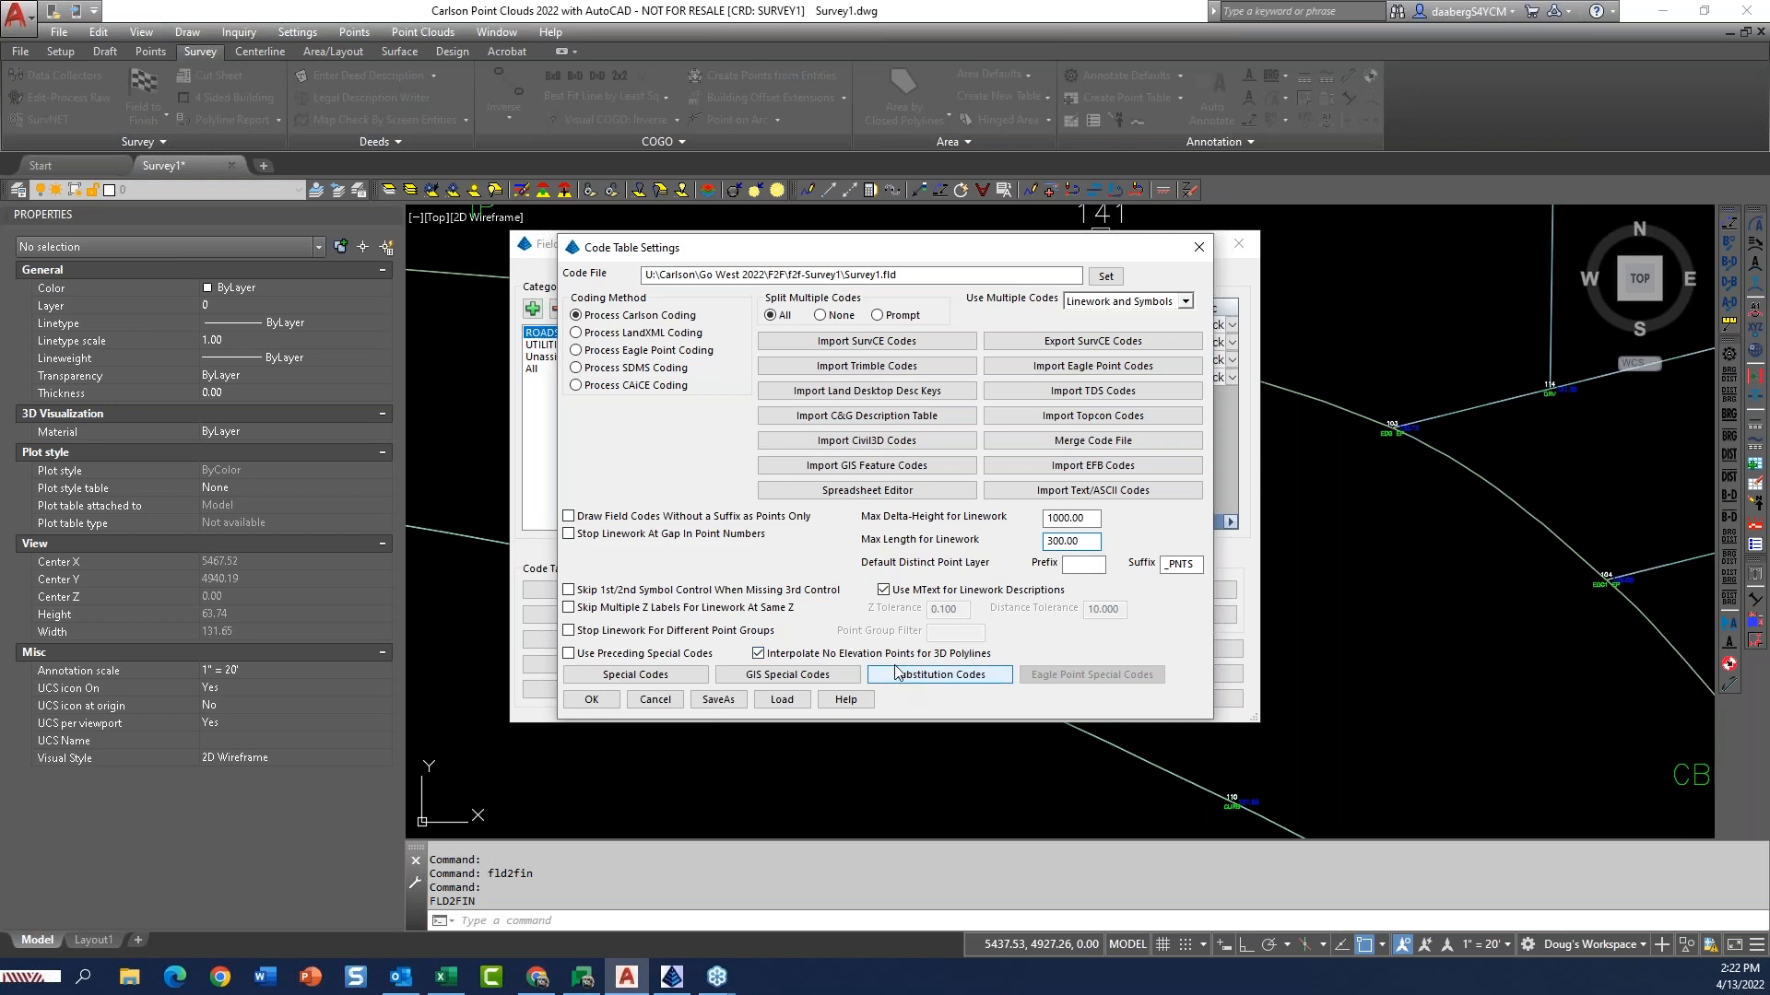
Open the Special Codes definitions and examine the No Elevation and Begin Linework codes
click(638, 675)
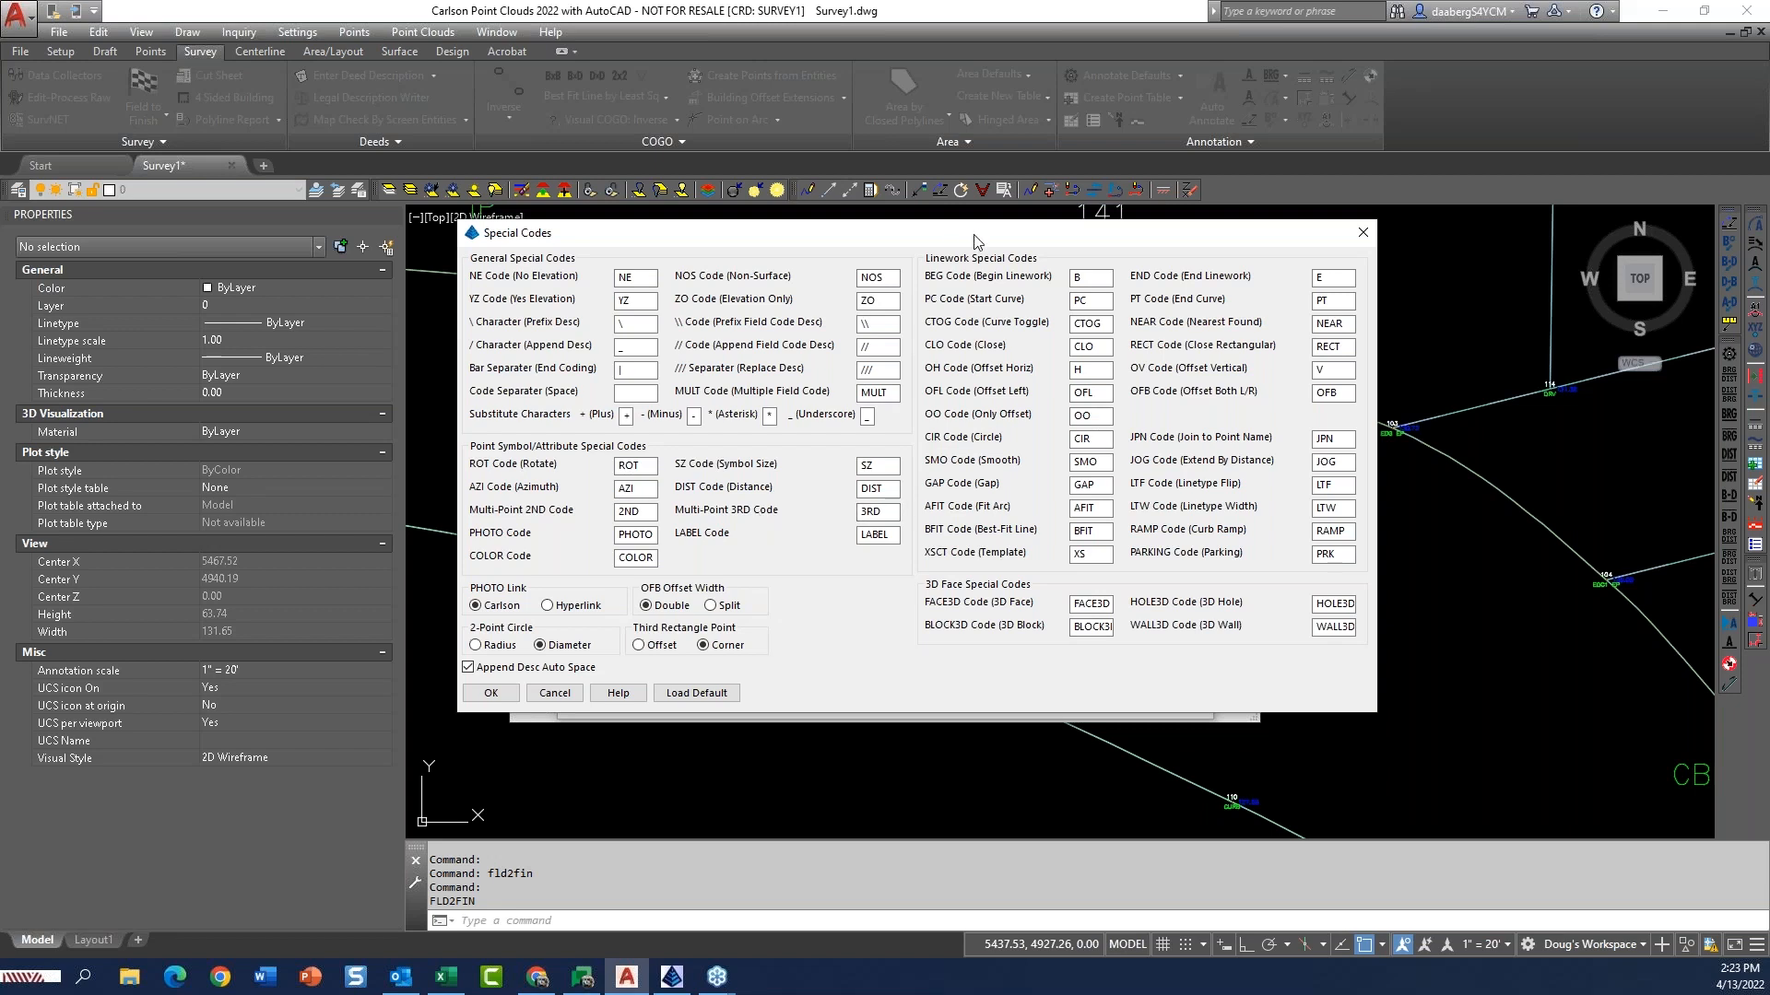
drag(975, 236, 995, 226)
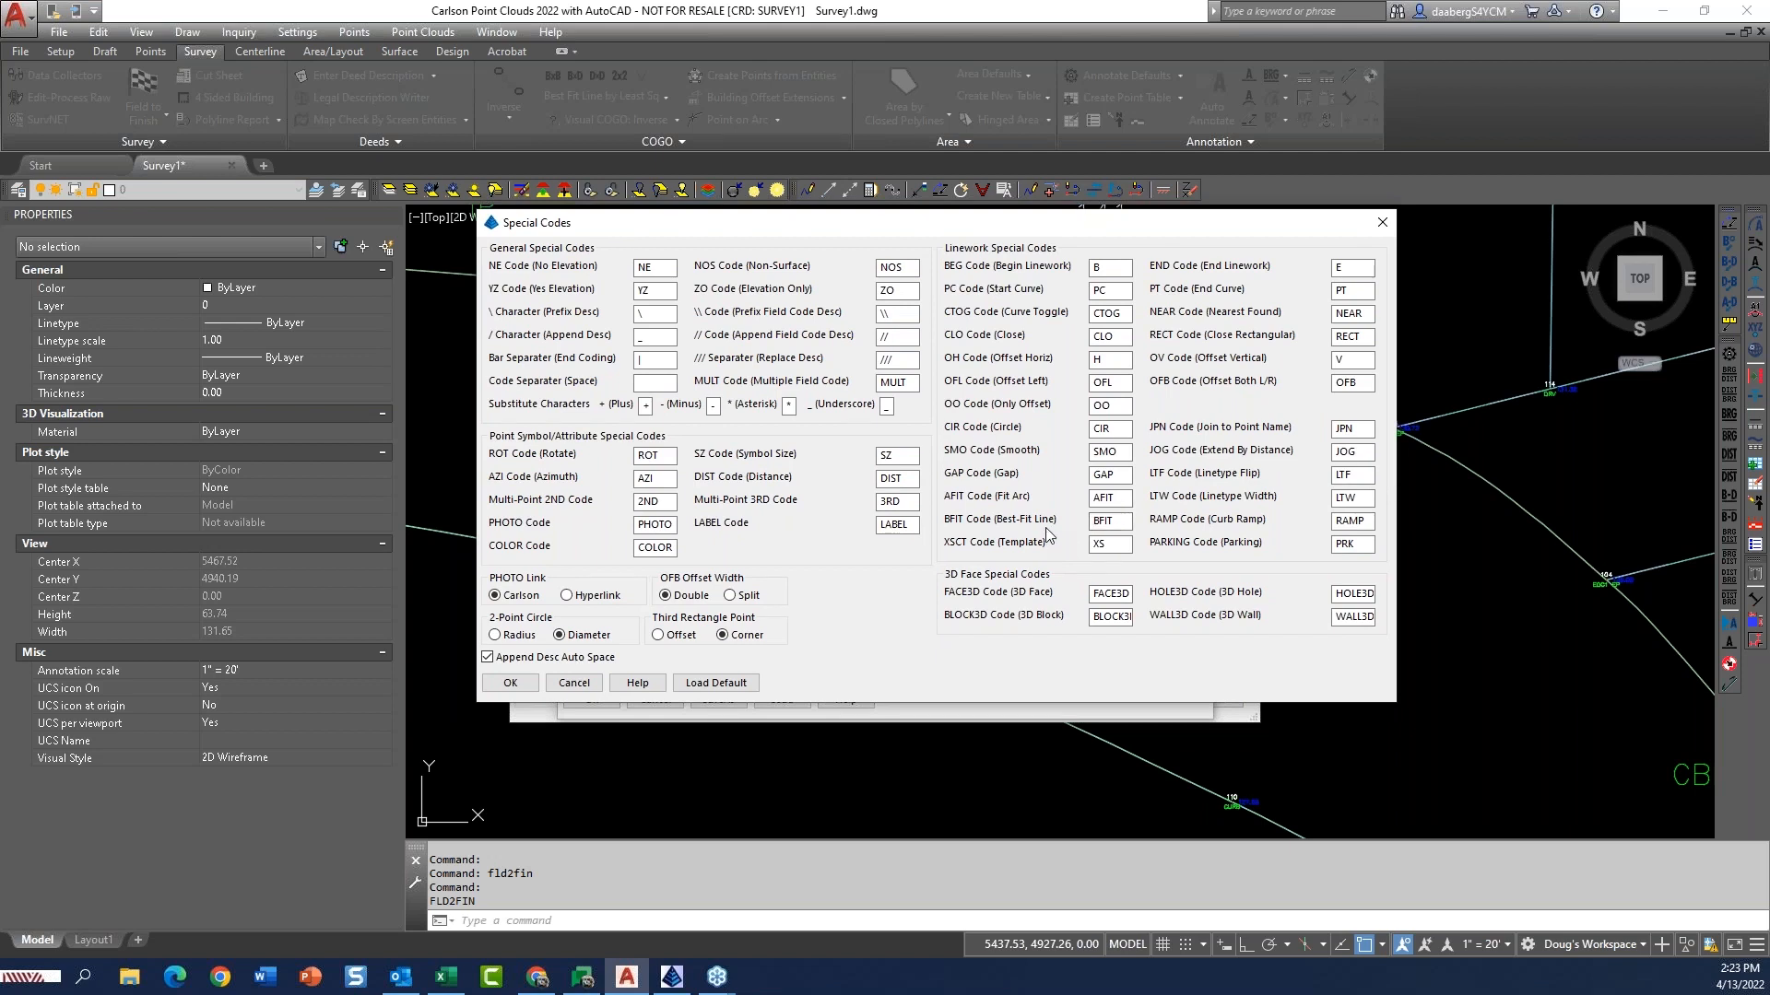
click(646, 269)
drag(645, 269, 663, 267)
click(657, 267)
click(1113, 271)
drag(1048, 230, 1100, 250)
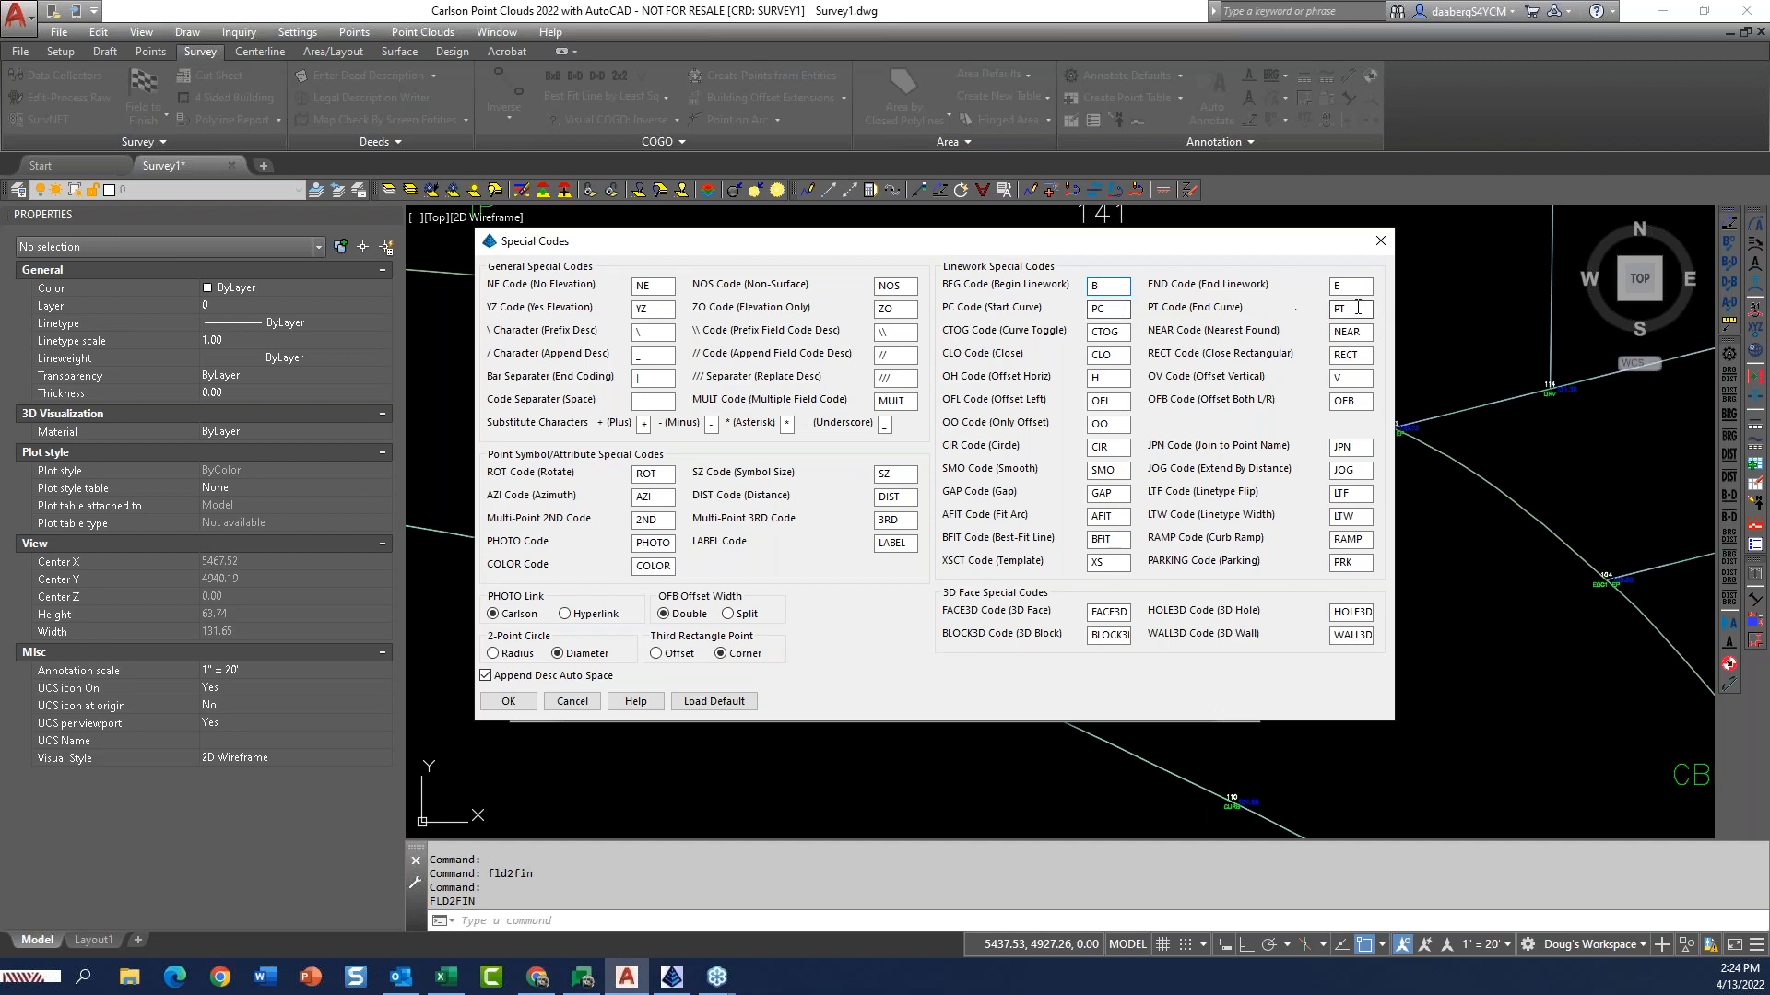
Review the linework special codes for curve start and end, close, close rectangular, vertical offset, offset both sides, and join to point name
click(1113, 311)
click(1363, 309)
click(1124, 355)
click(1363, 358)
click(1352, 379)
key(Tab)
click(1357, 405)
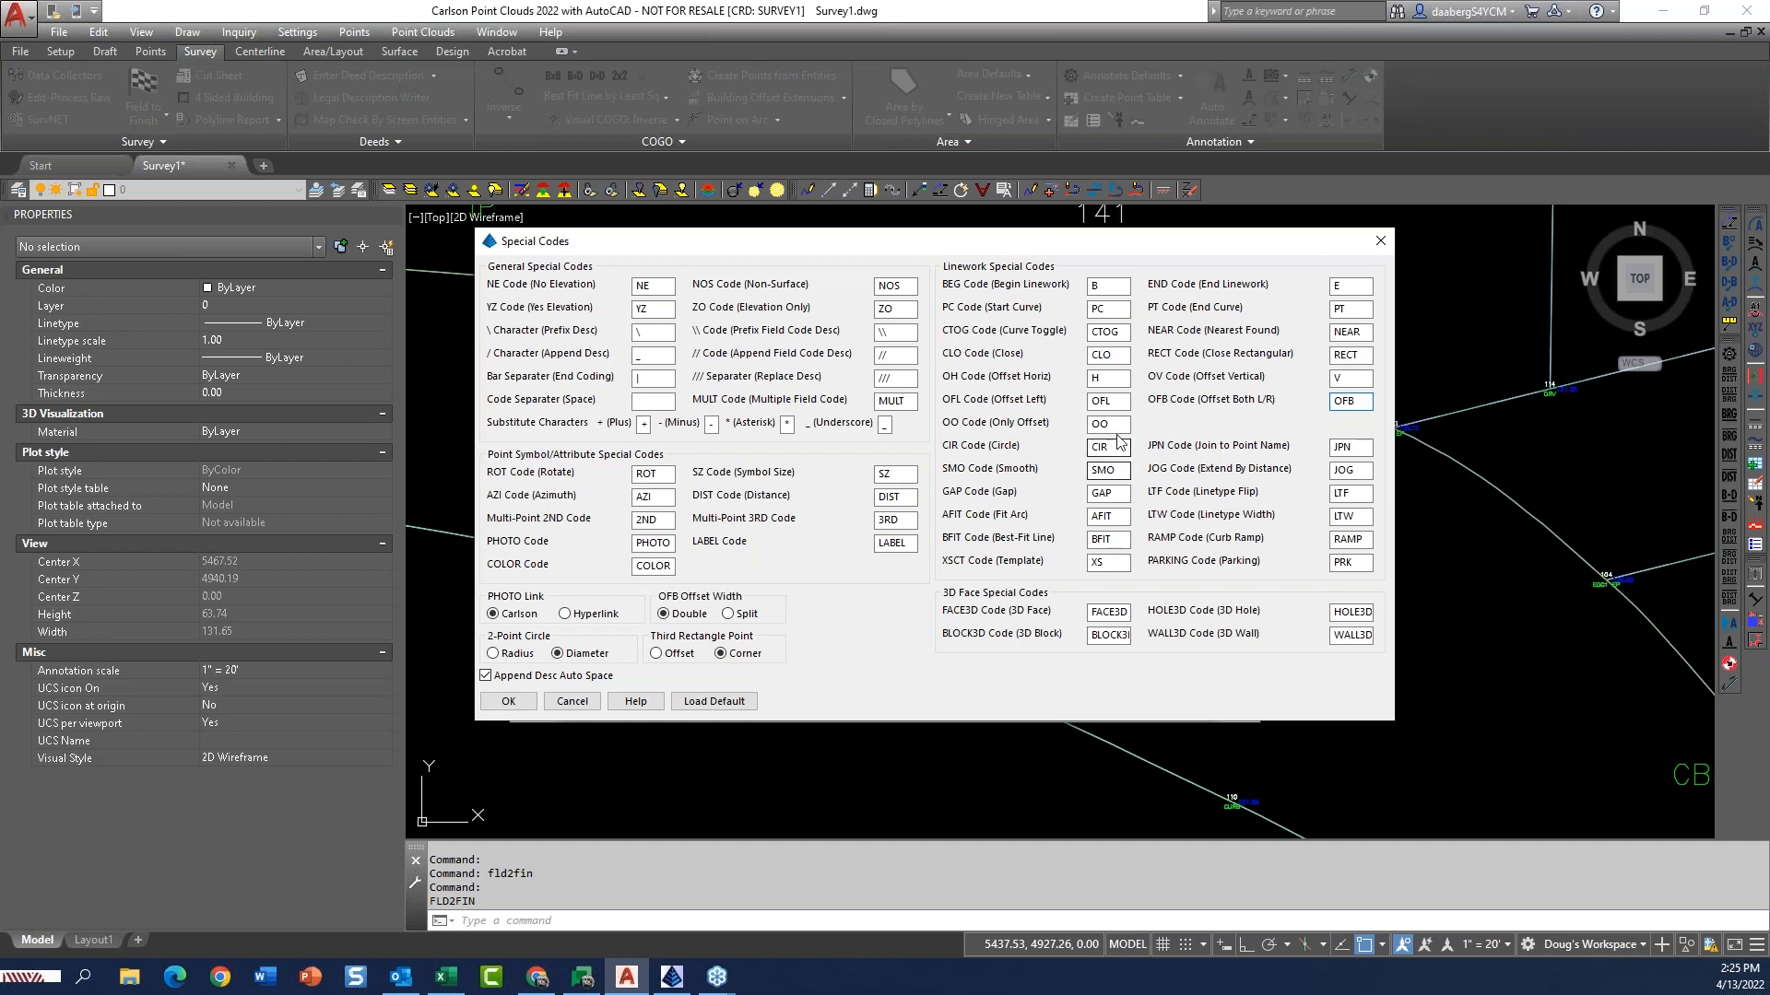
click(1356, 448)
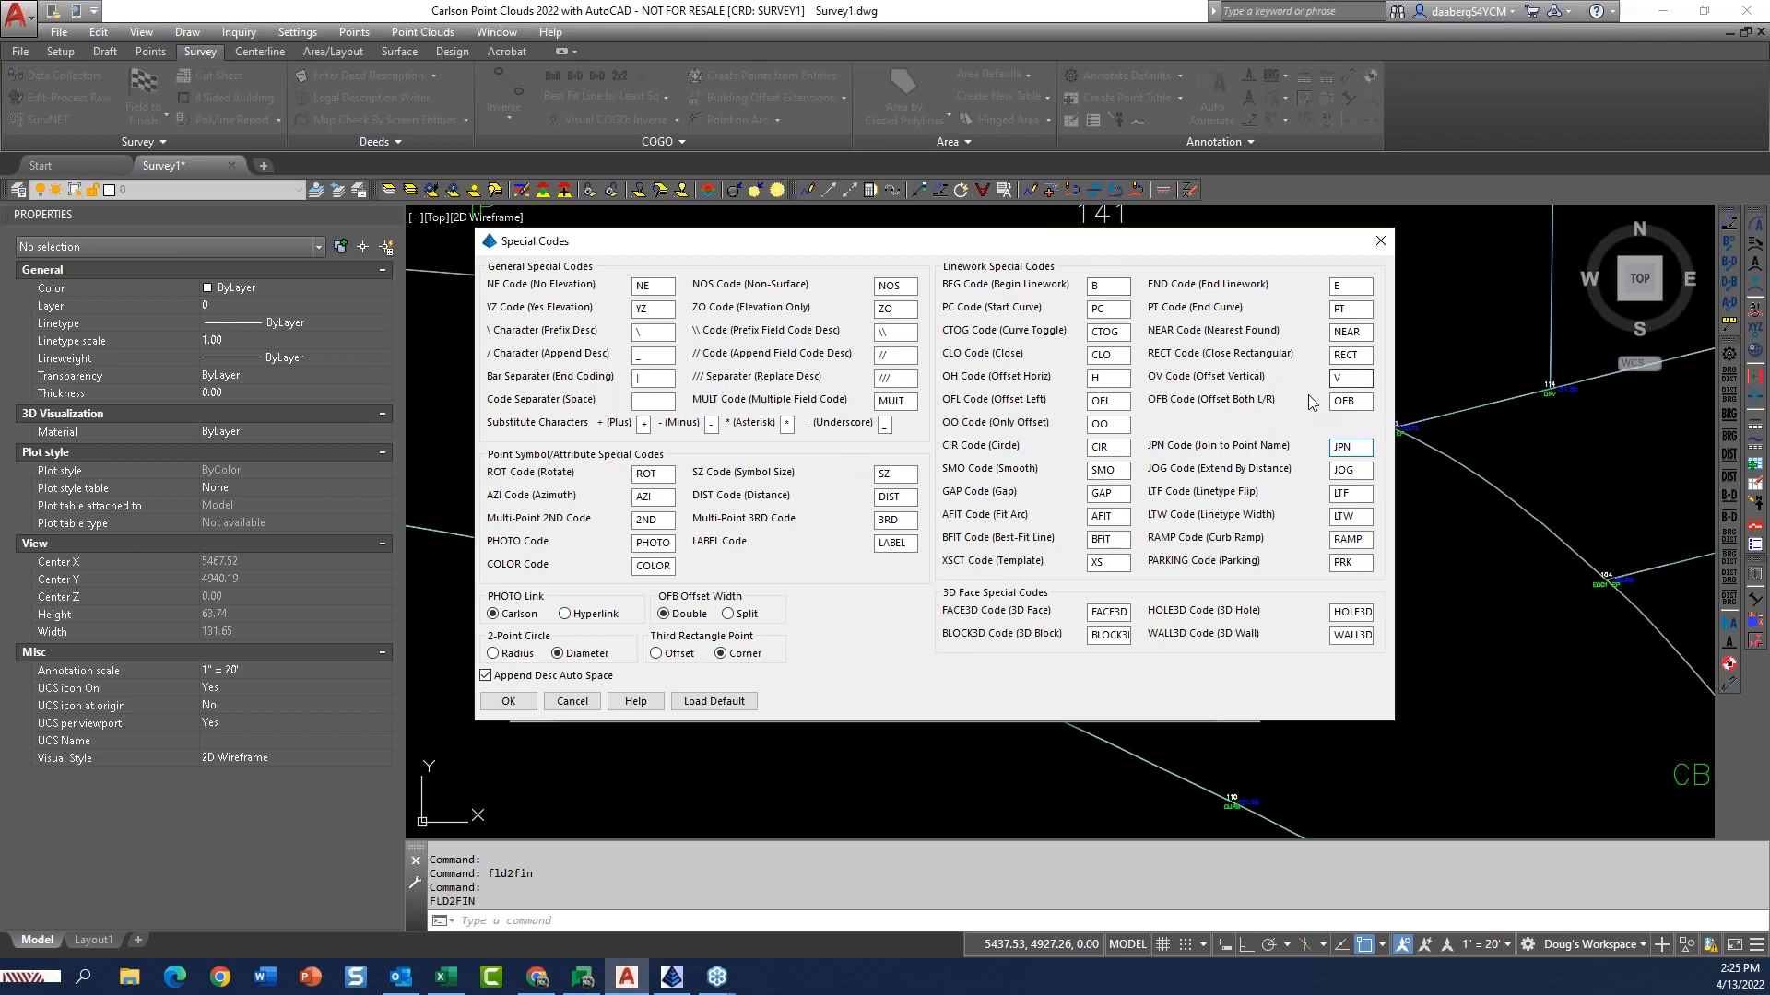
mouse_move(1210, 247)
mouse_down()
mouse_move(1210, 422)
mouse_move(1219, 254)
mouse_up()
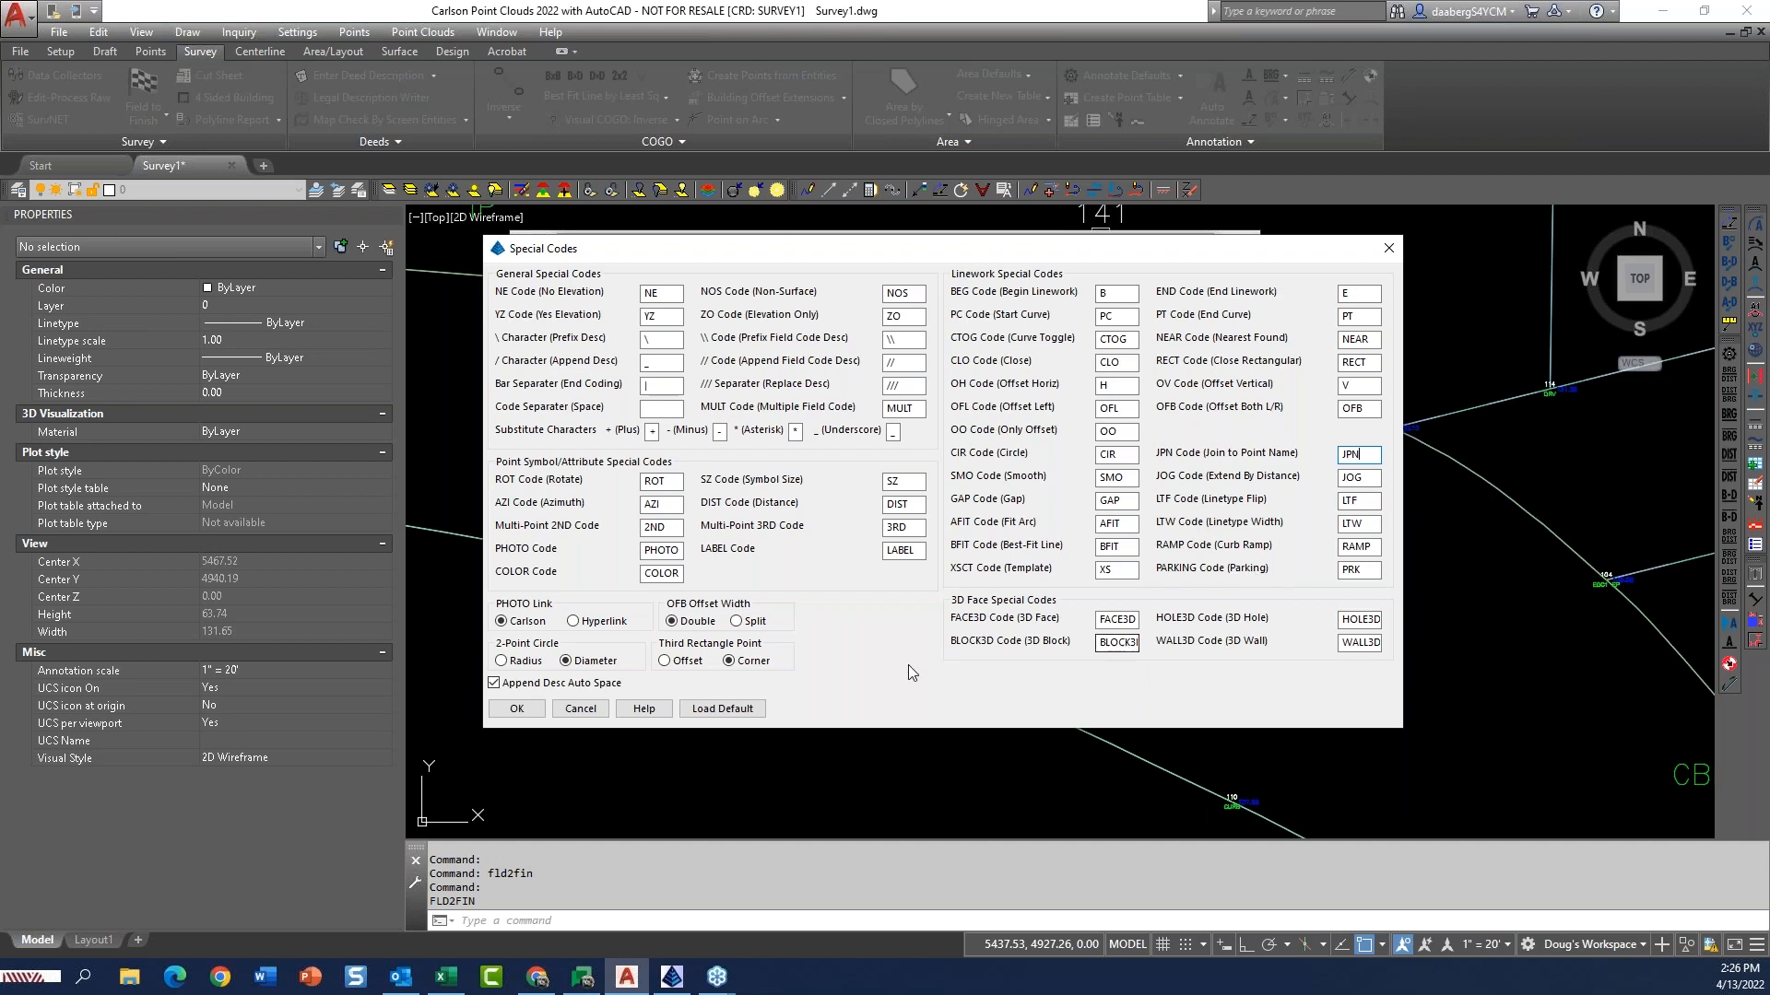
Accept the special codes and code table settings, and exit the Field to Finish code editor
click(517, 710)
click(605, 704)
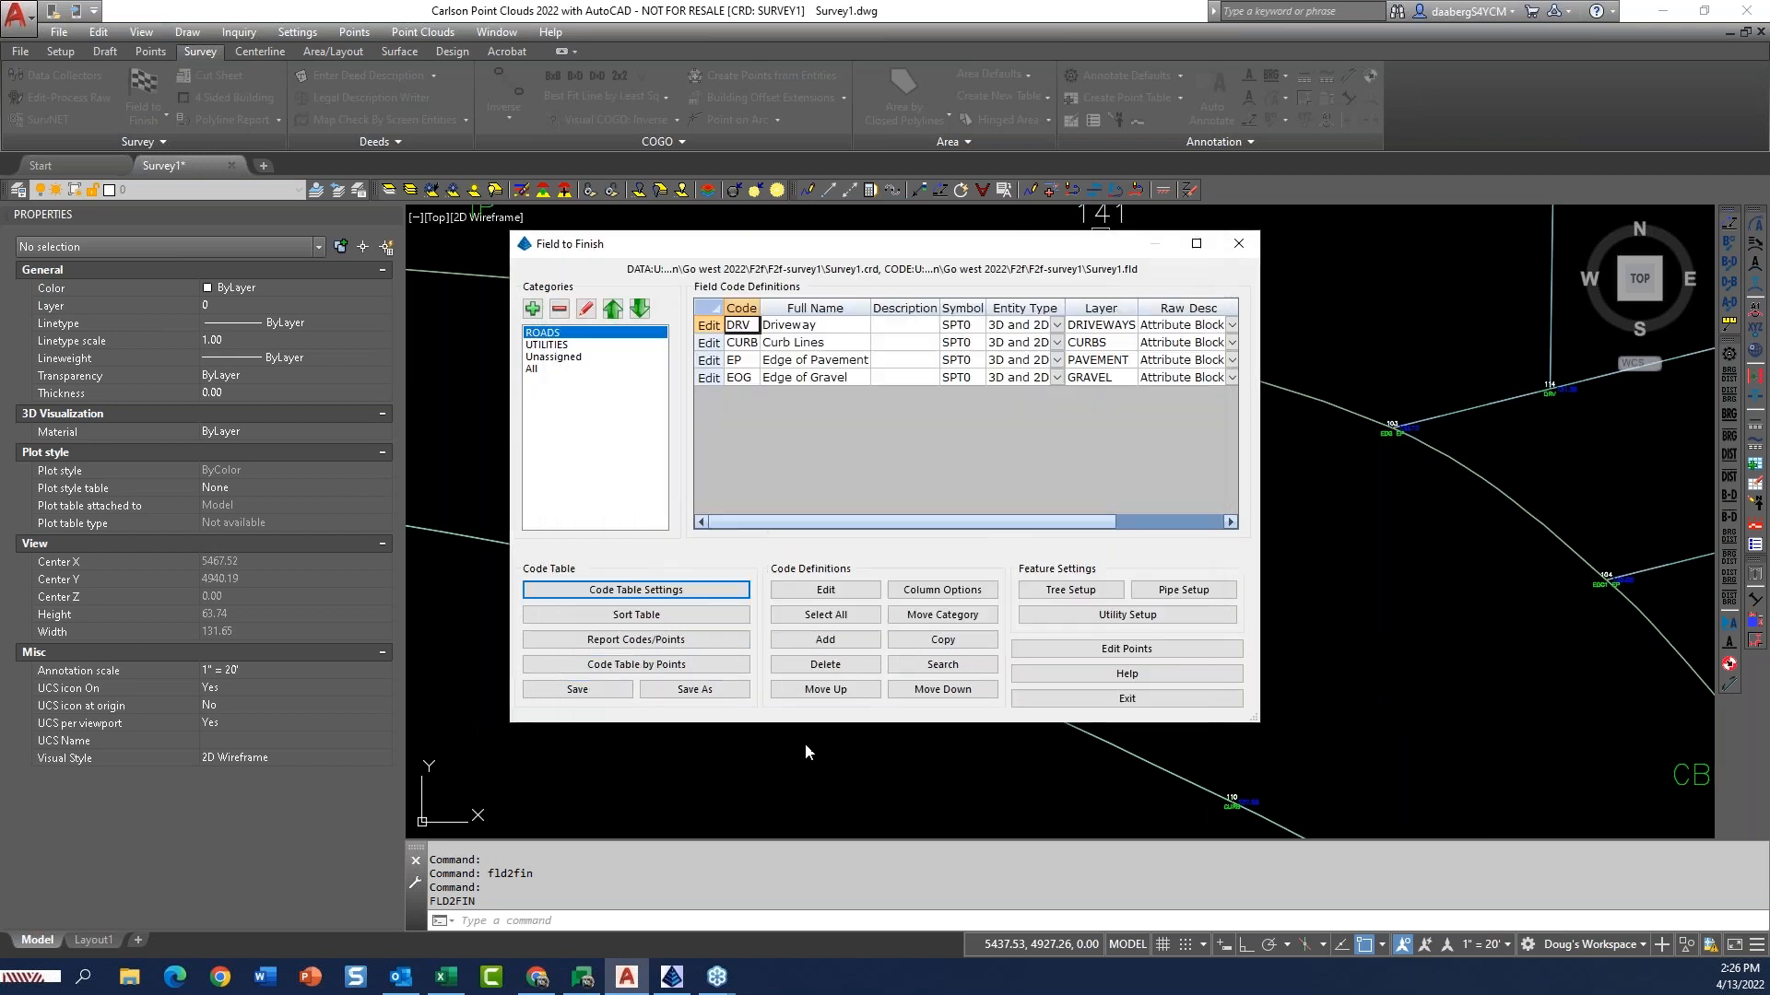
click(1154, 704)
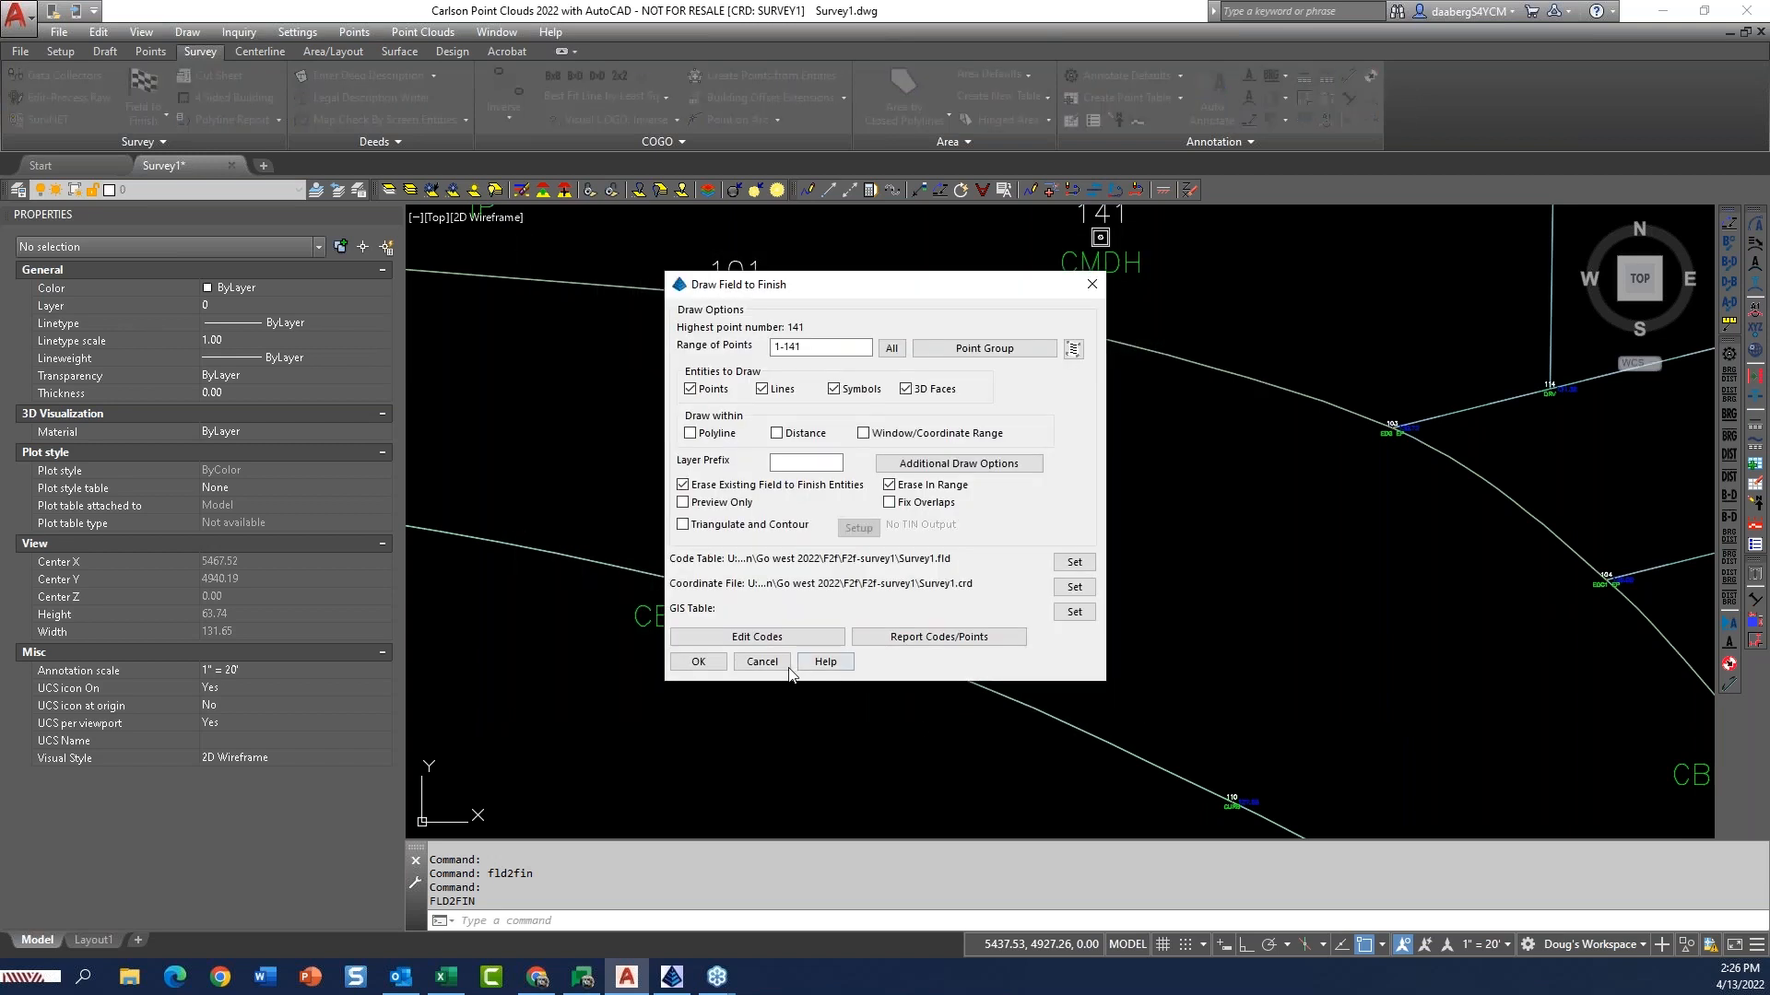
Examine the HSE linework through points 116 to 121 and inspect point 120's details without changing them
scroll(1125, 594, down, 6)
scroll(1125, 594, up, 4)
mouse_move(1125, 594)
middle_down()
mouse_move(1130, 696)
mouse_move(1185, 672)
middle_up()
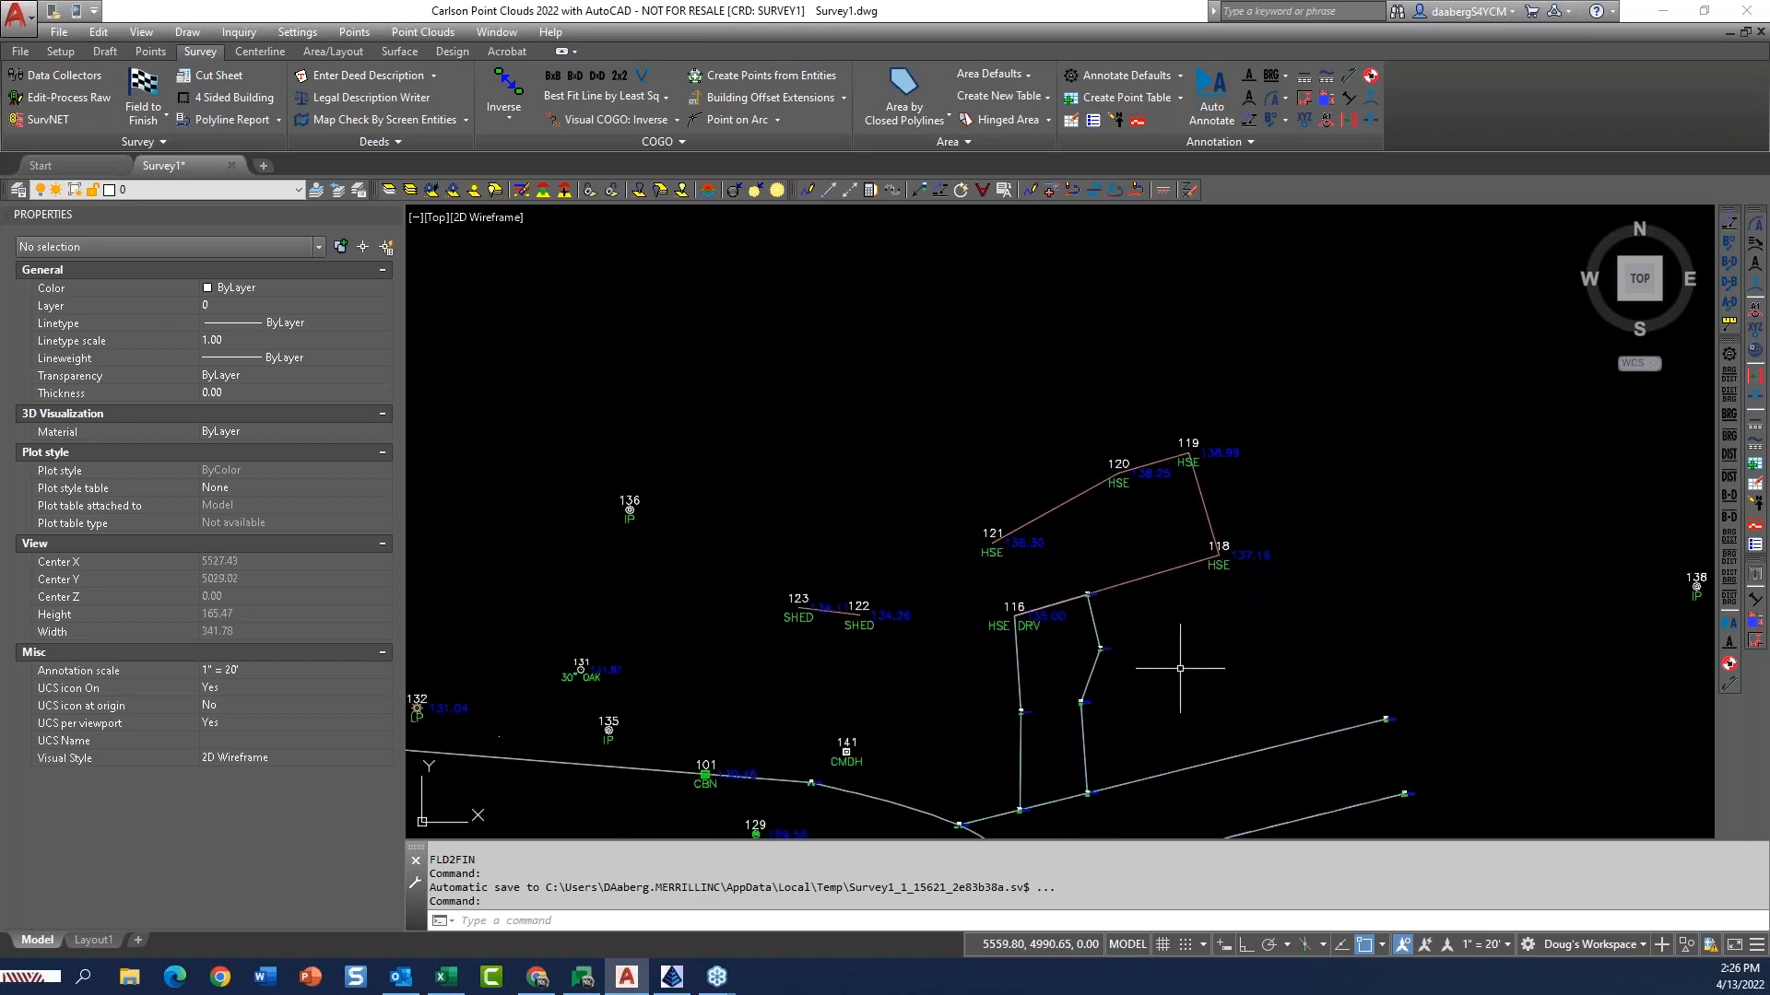
scroll(1170, 709, up, 2)
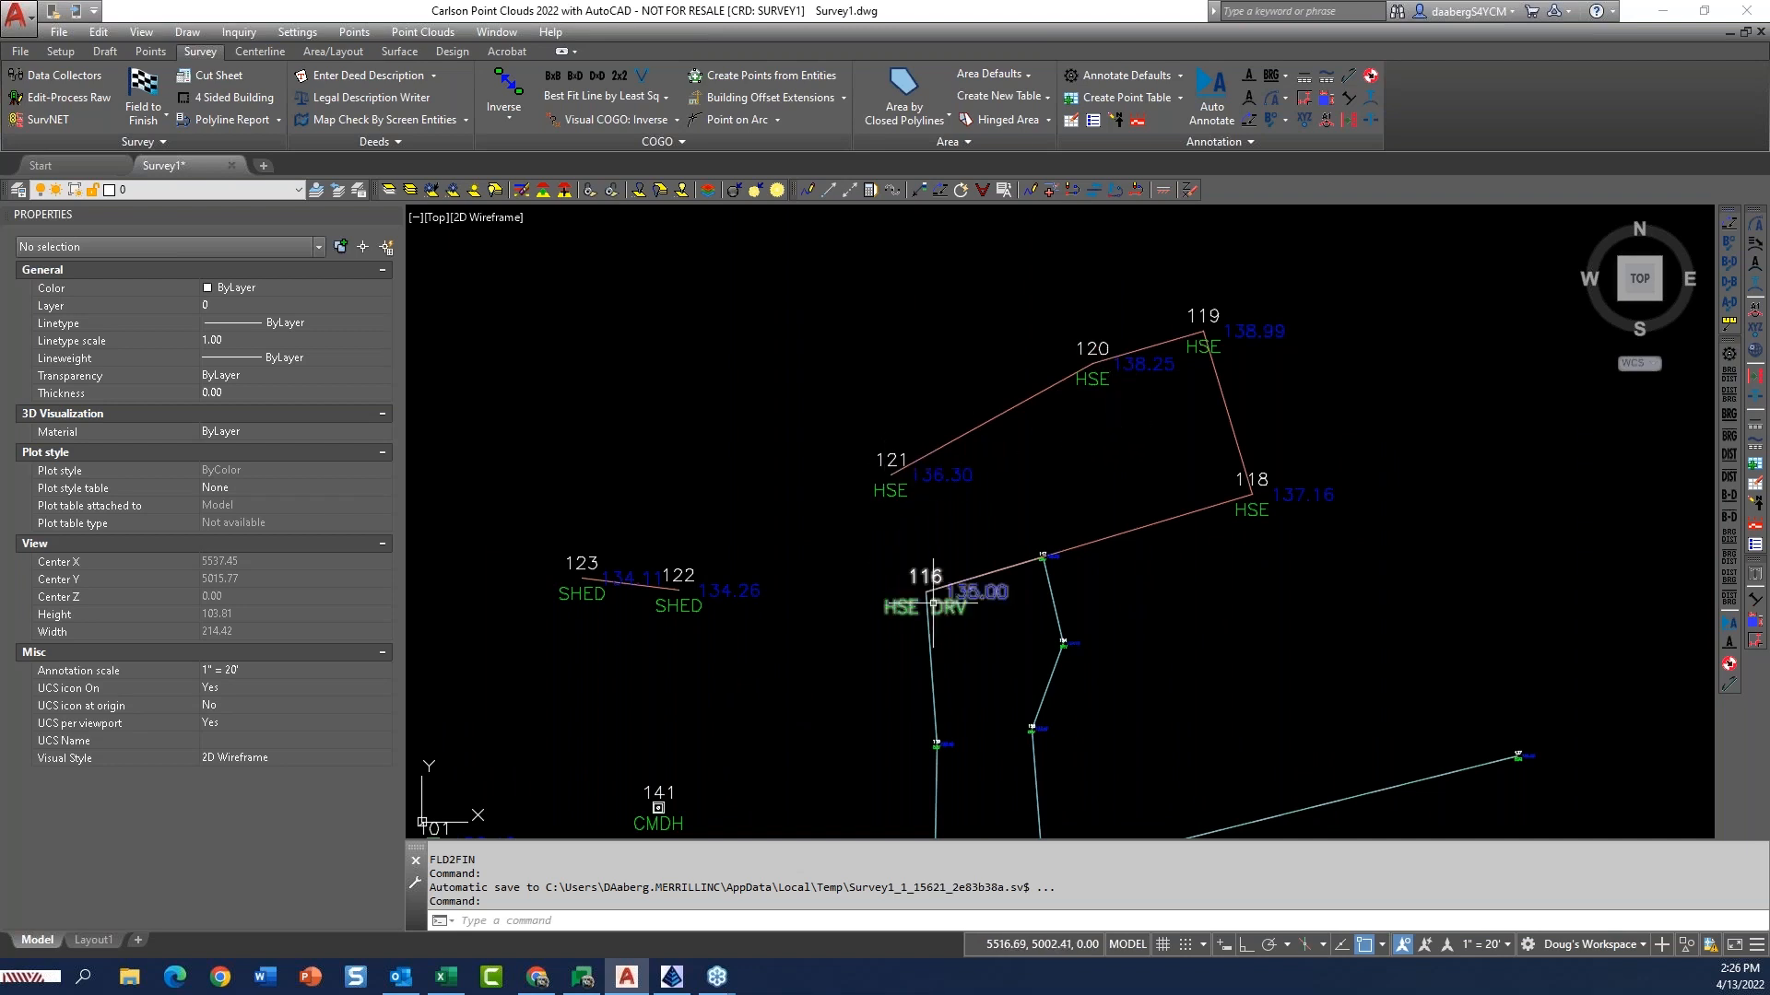
double_click(1095, 378)
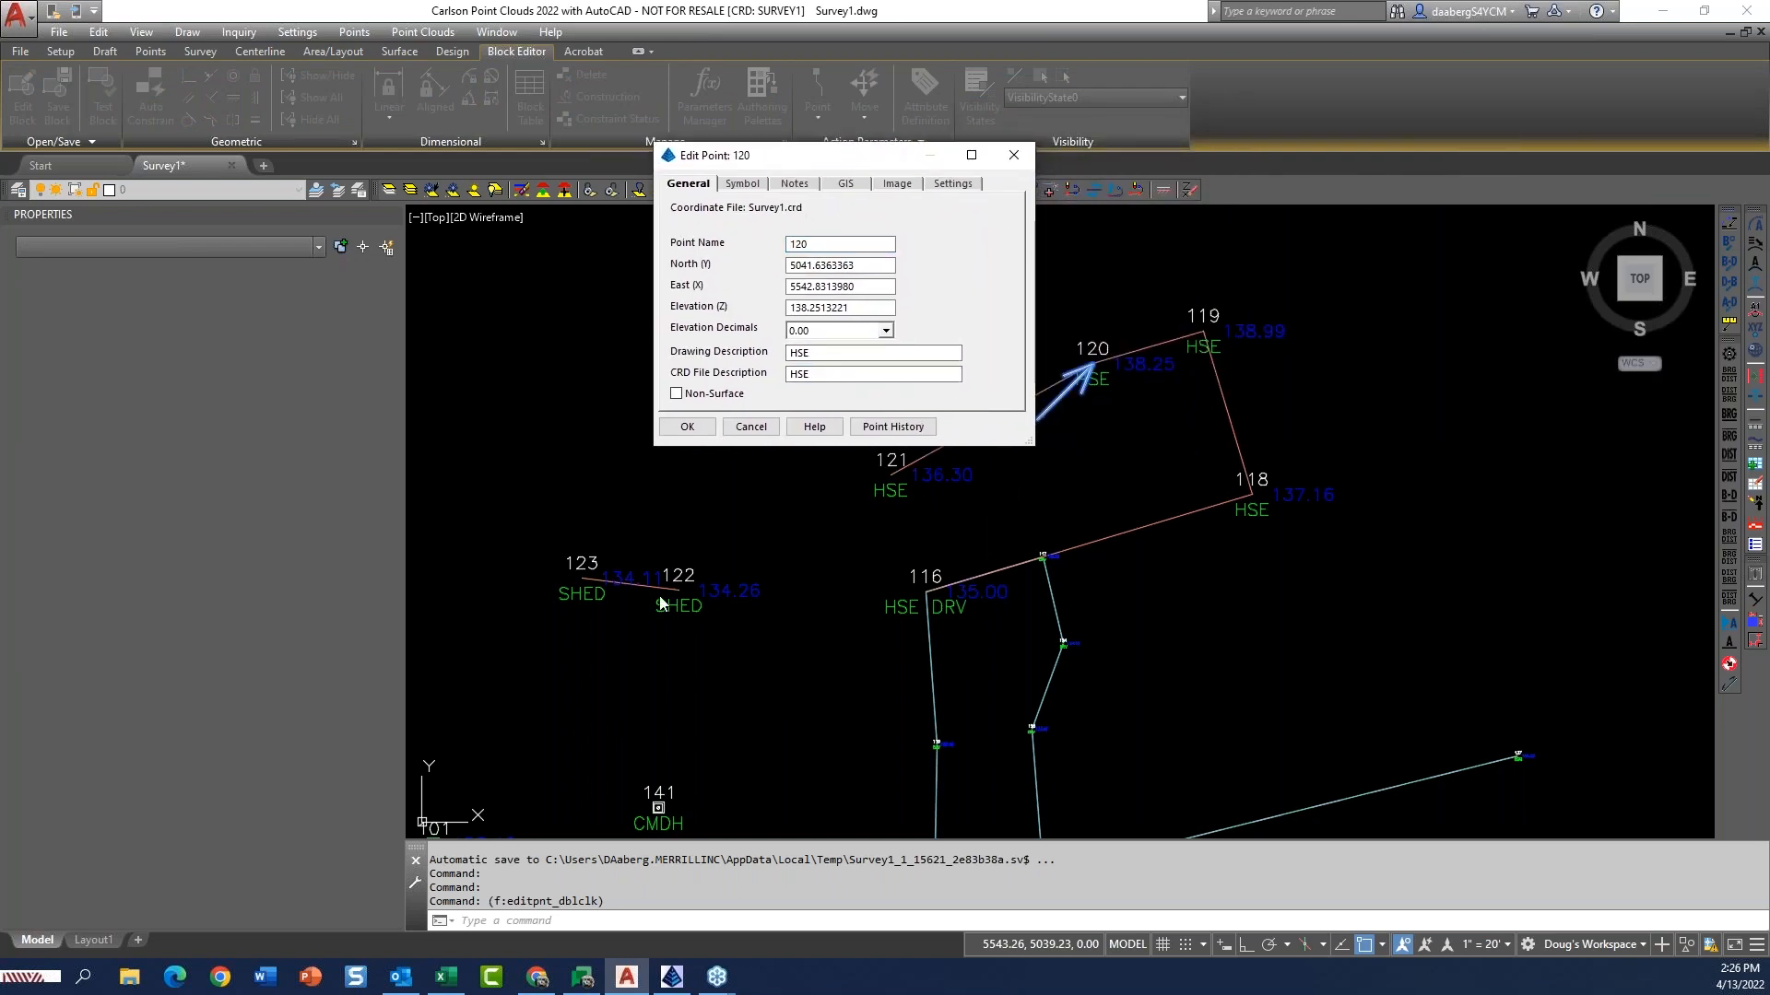
click(751, 428)
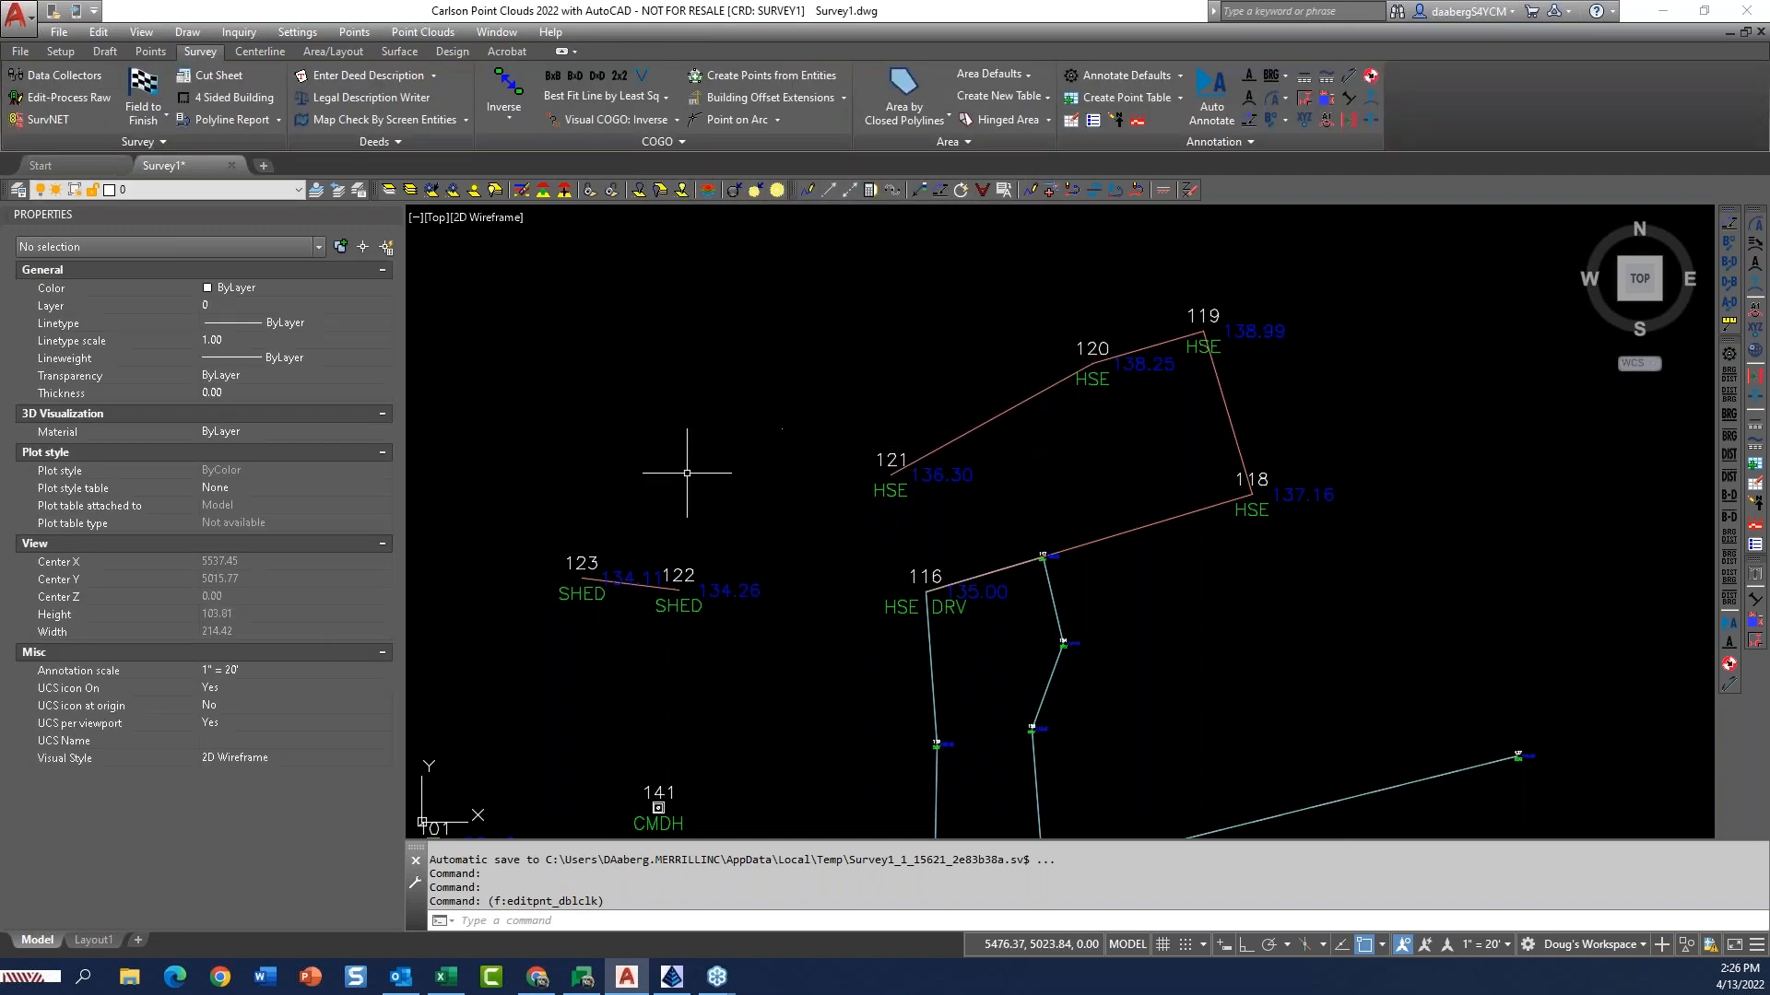
Open the Field to Finish Inspector and select the HSE code's instance with points 116 and 118-121
click(153, 123)
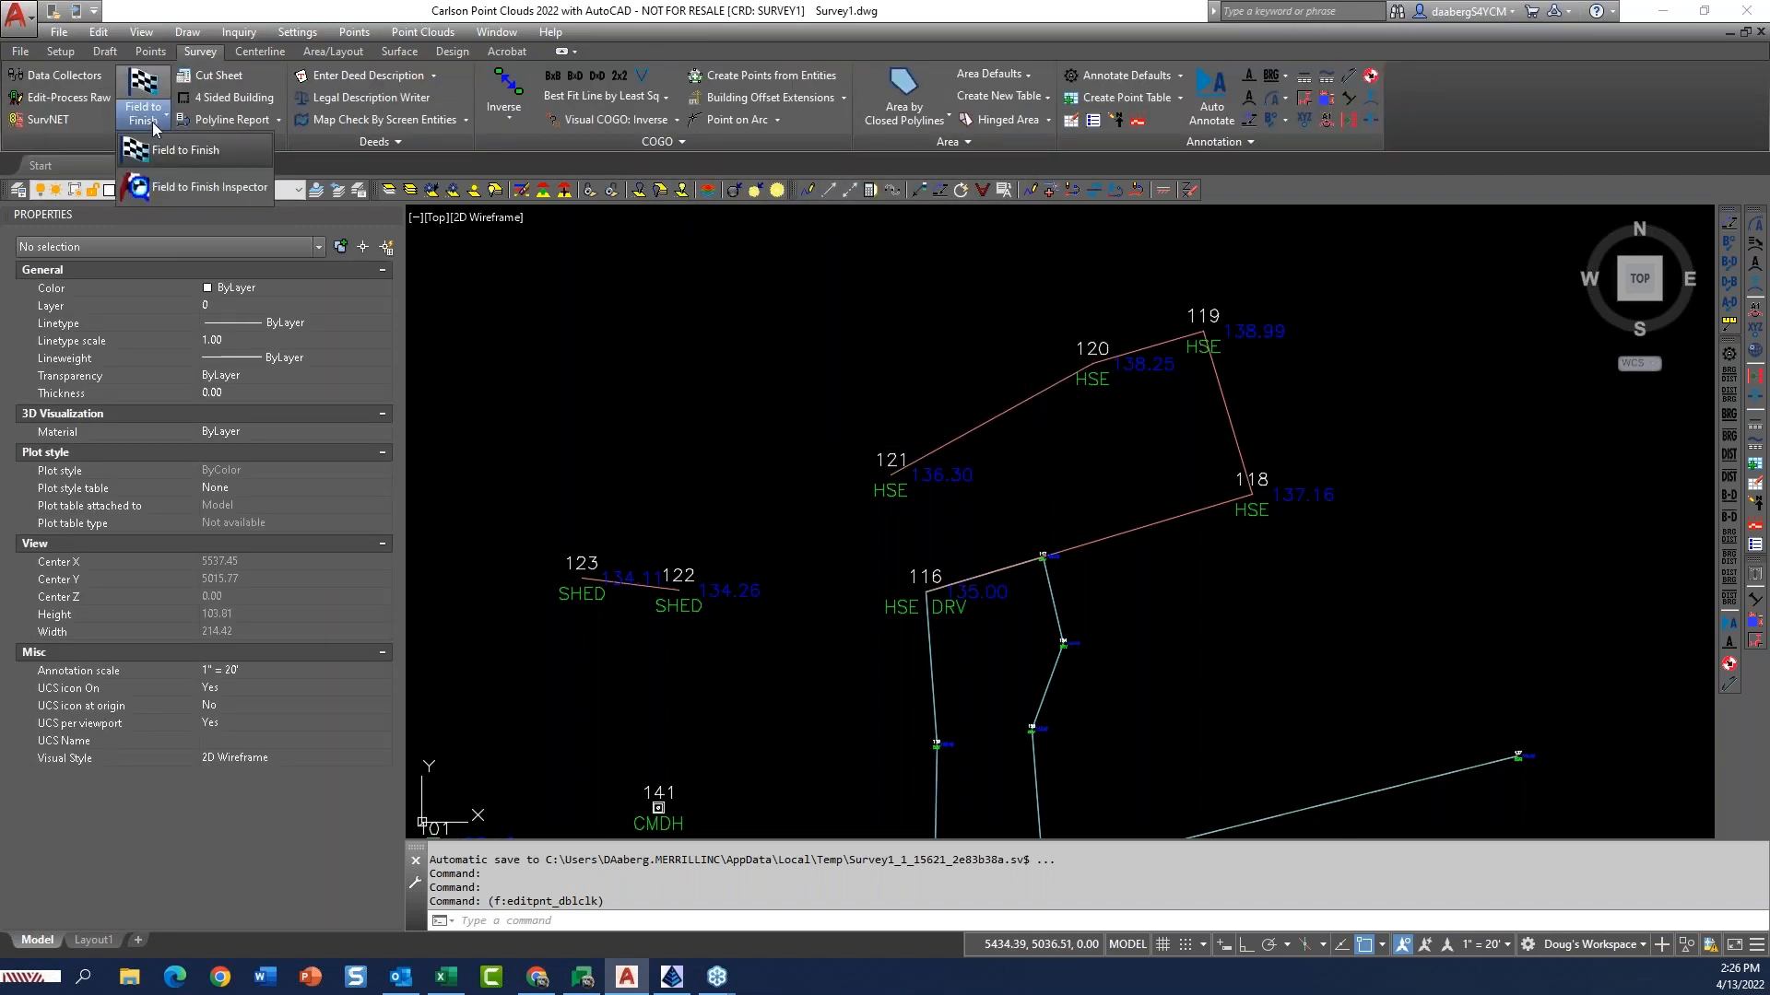
click(208, 189)
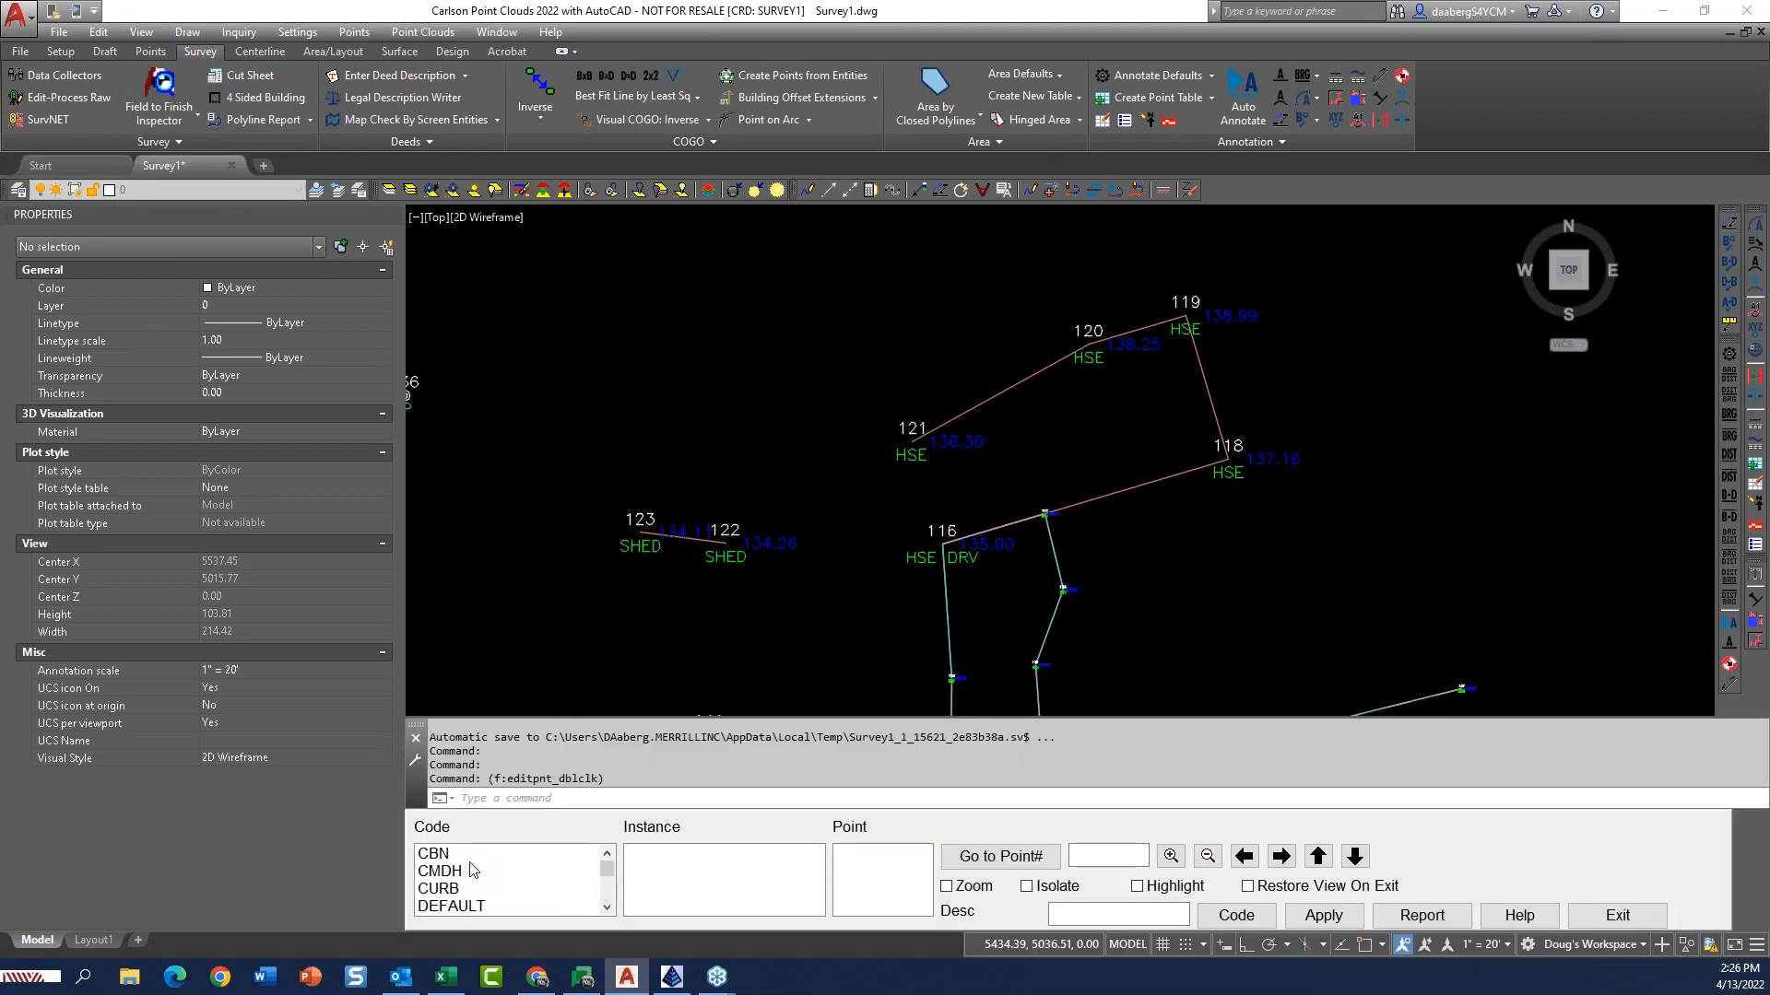
scroll(470, 871, down, 2)
scroll(470, 871, down, 2)
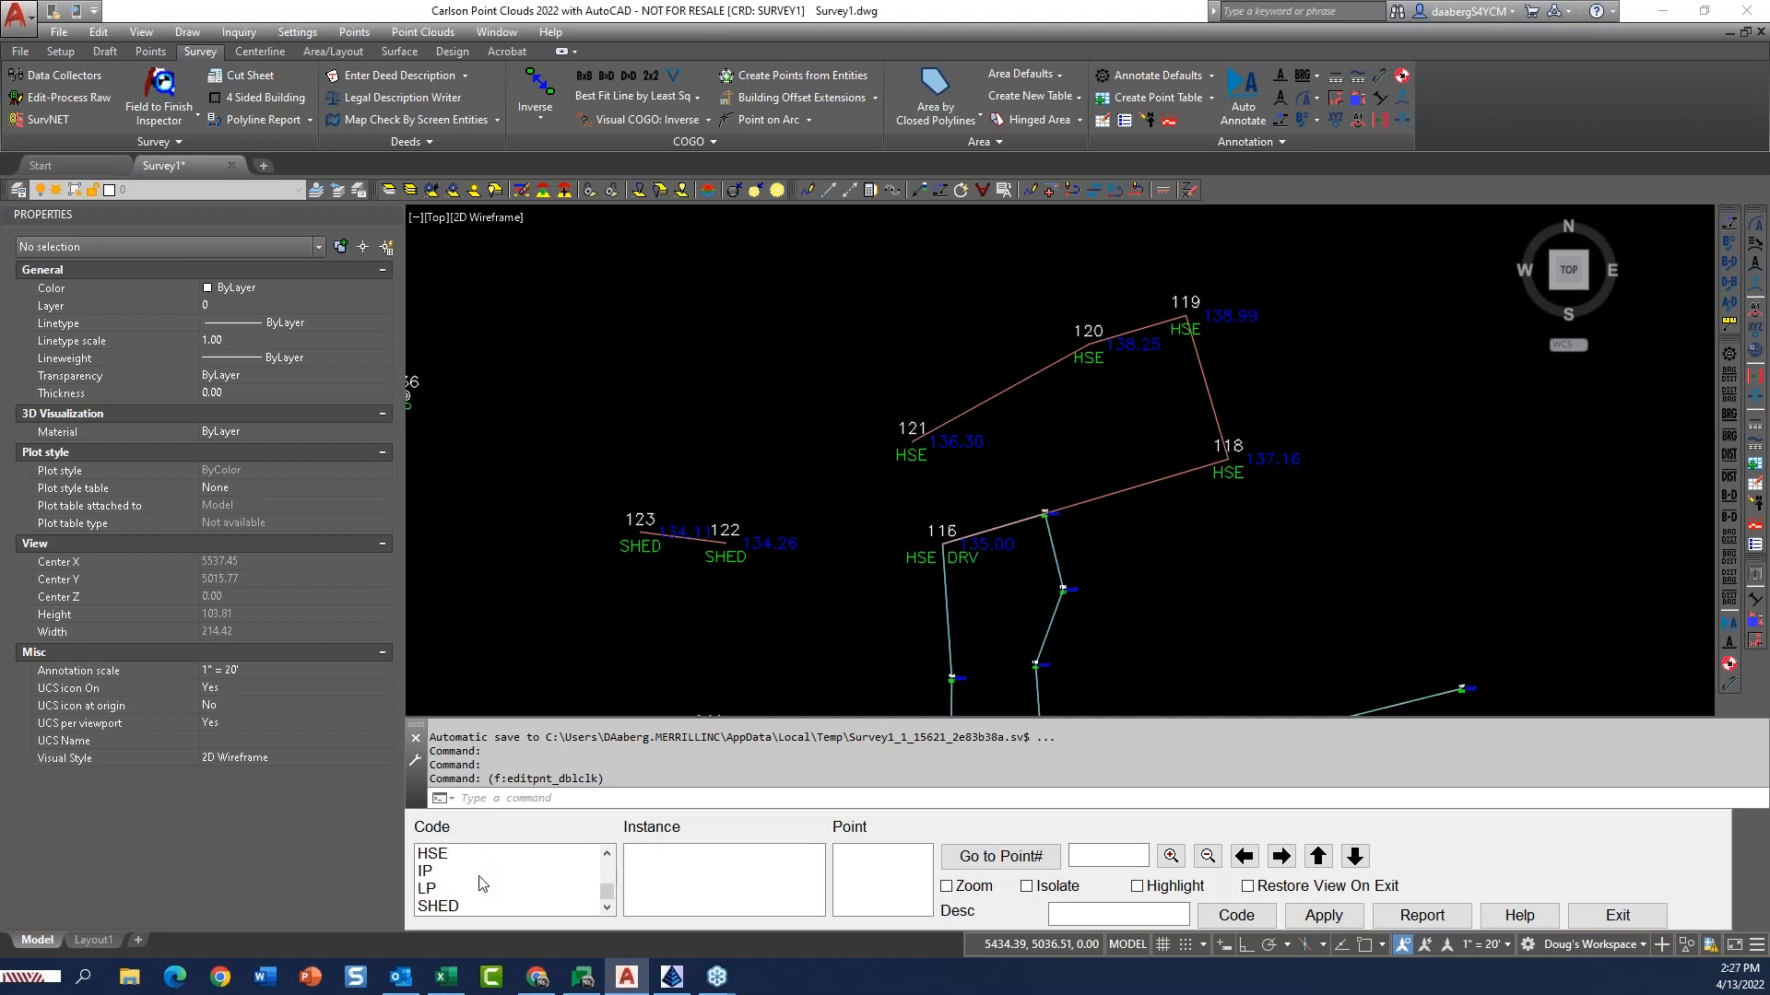
scroll(481, 885, up, 2)
scroll(489, 899, down, 2)
click(444, 857)
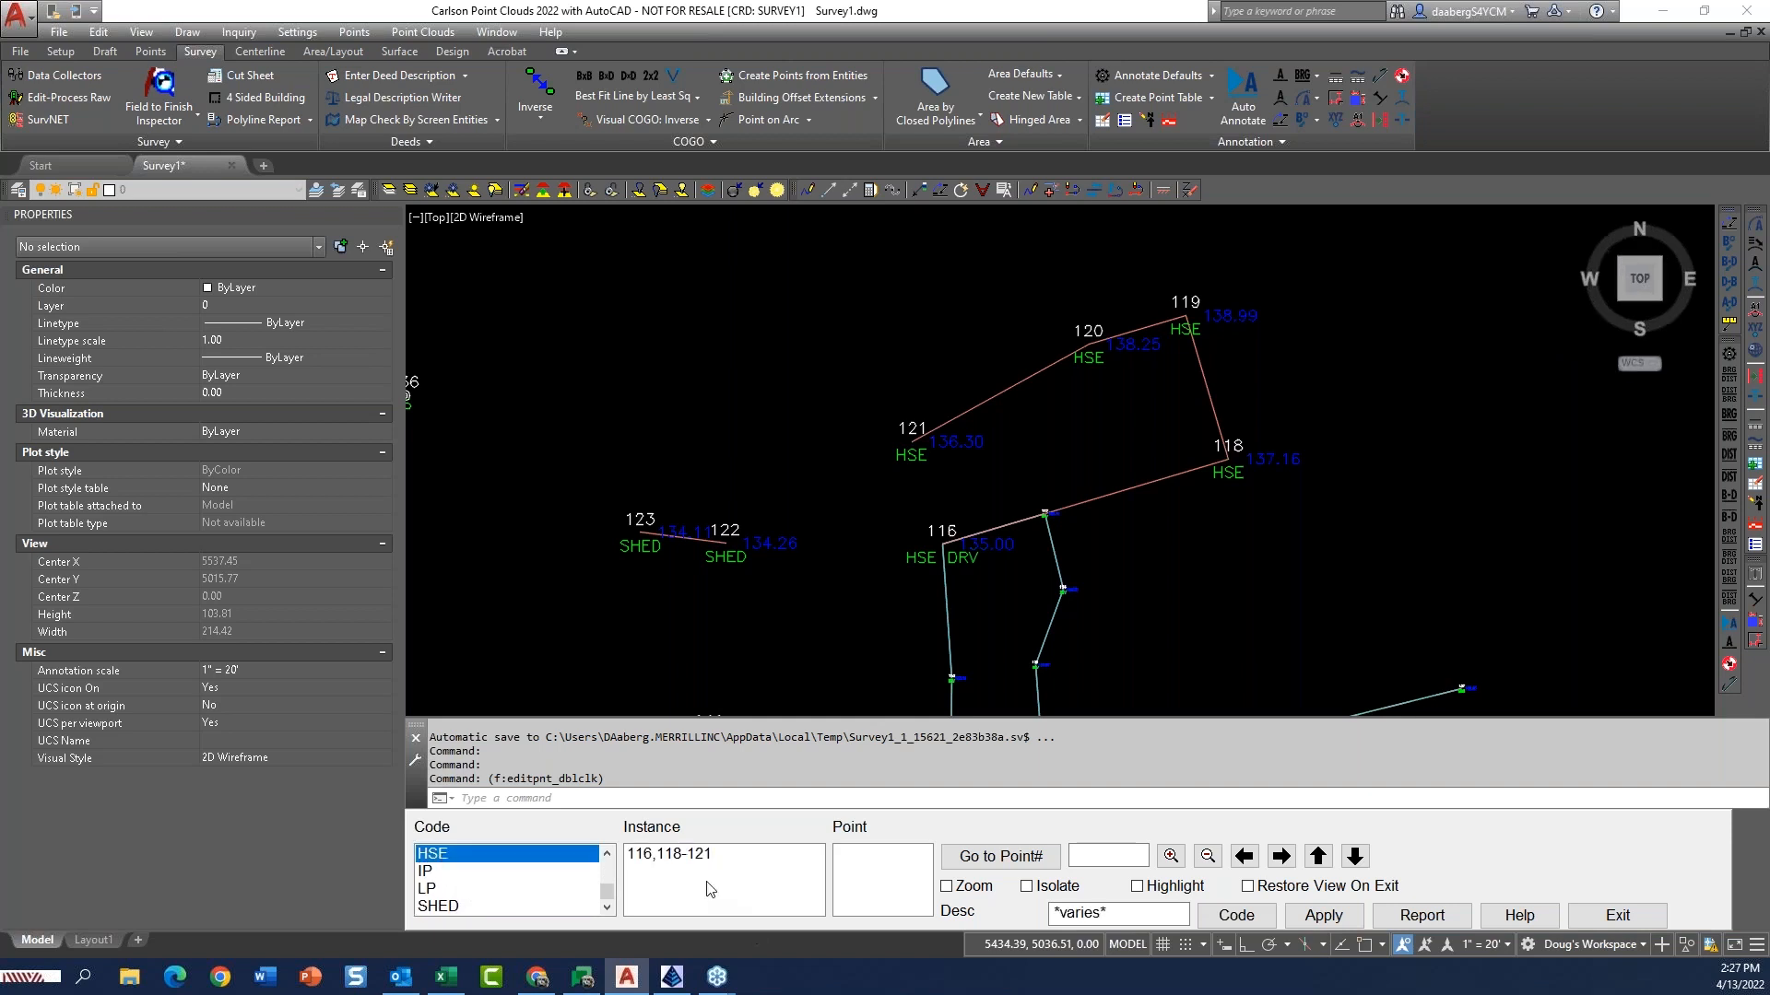
click(688, 860)
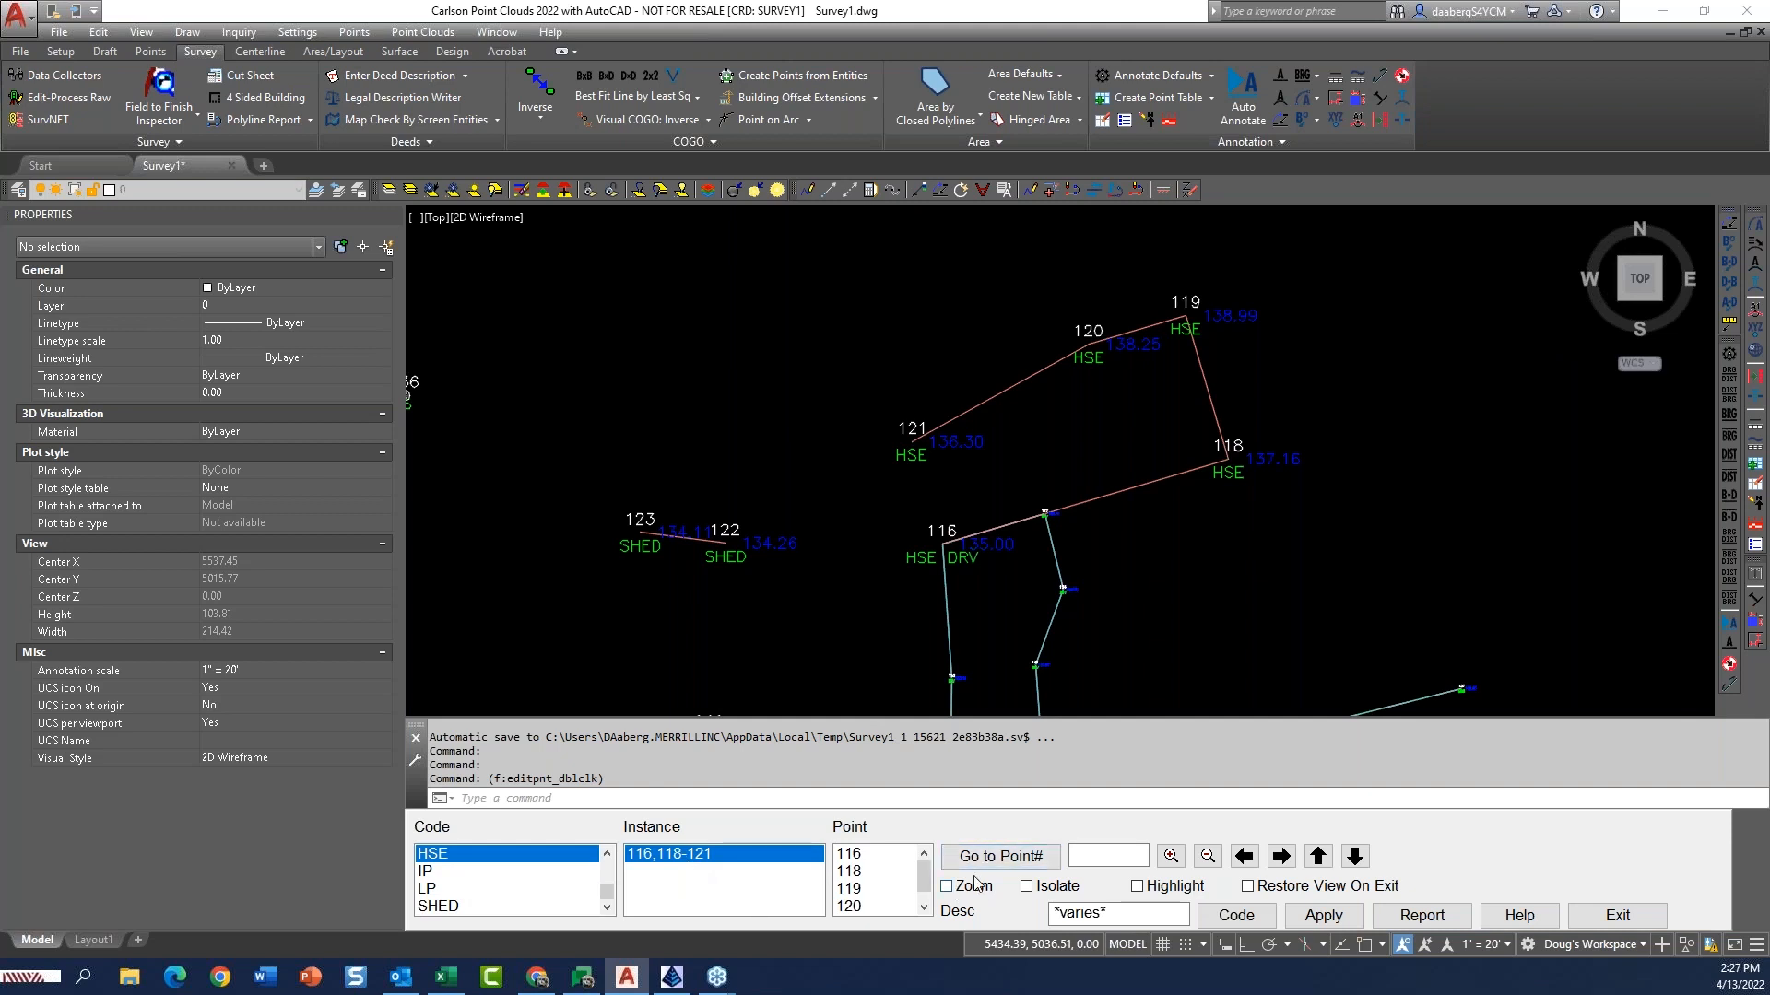
Change point 120's description to HSE JOG-8 and apply the description update to the house linework
drag(924, 873, 923, 888)
click(849, 889)
click(1108, 855)
text(120)
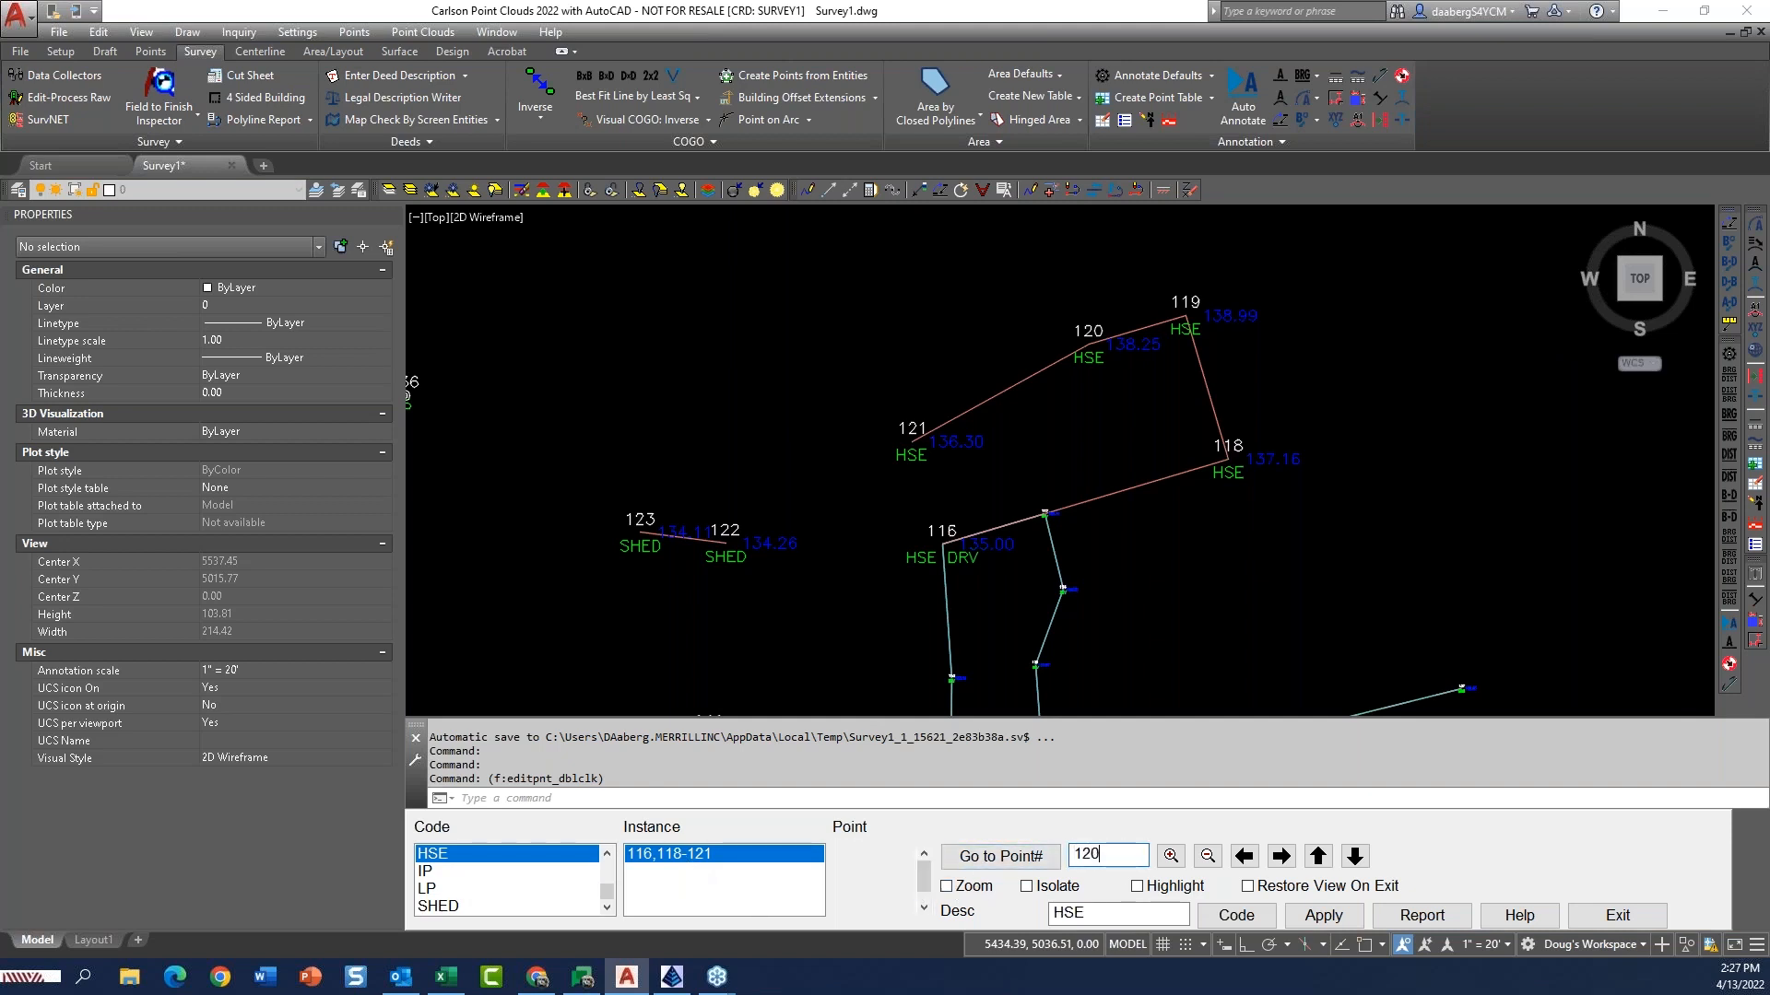
click(1111, 911)
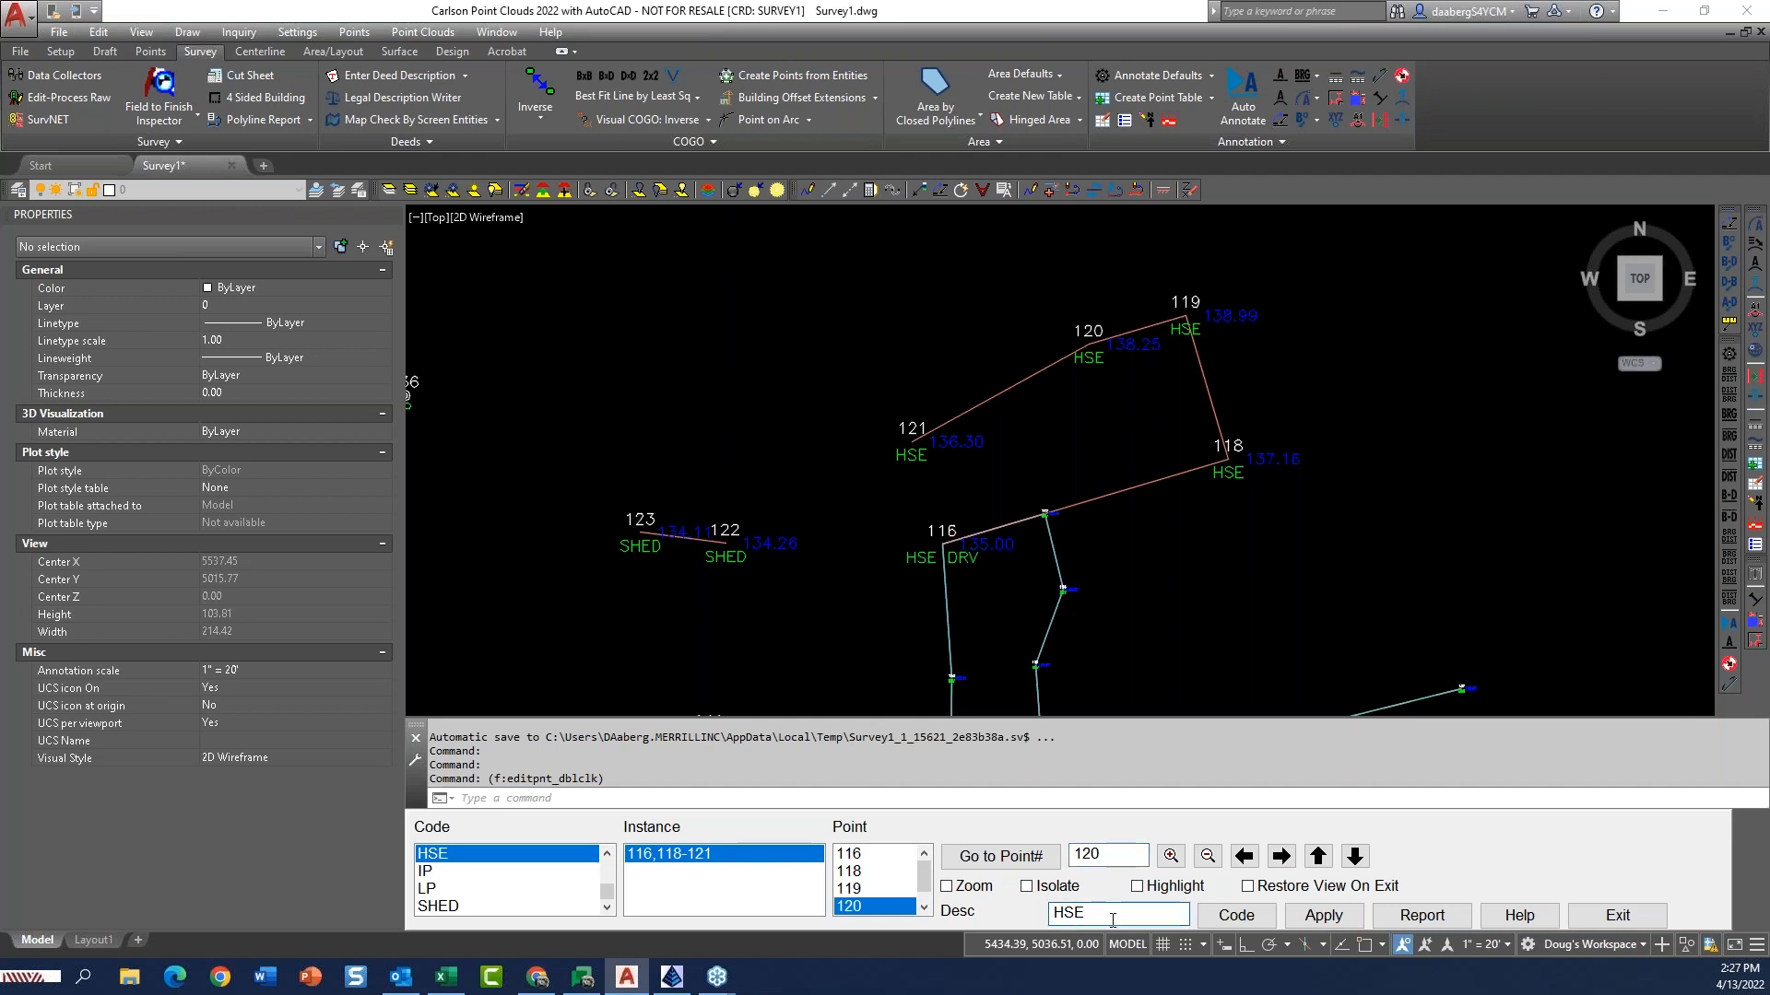
text(JOG)
text(-8)
click(1319, 917)
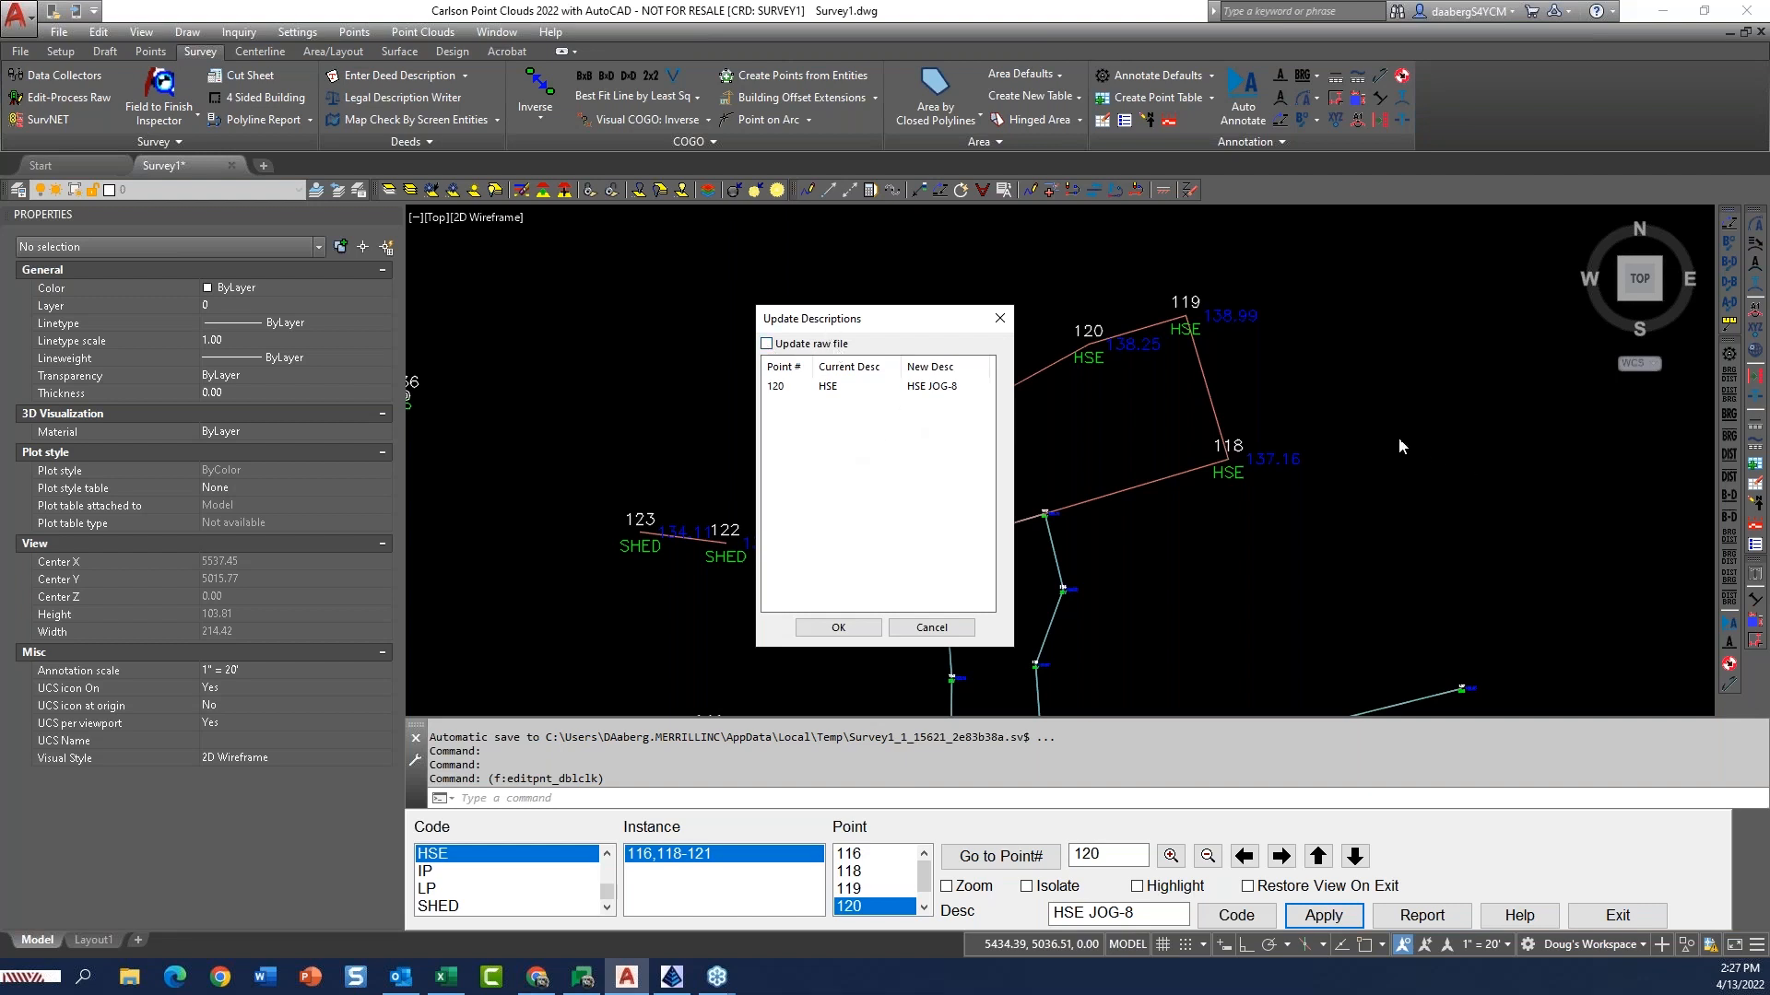
click(838, 627)
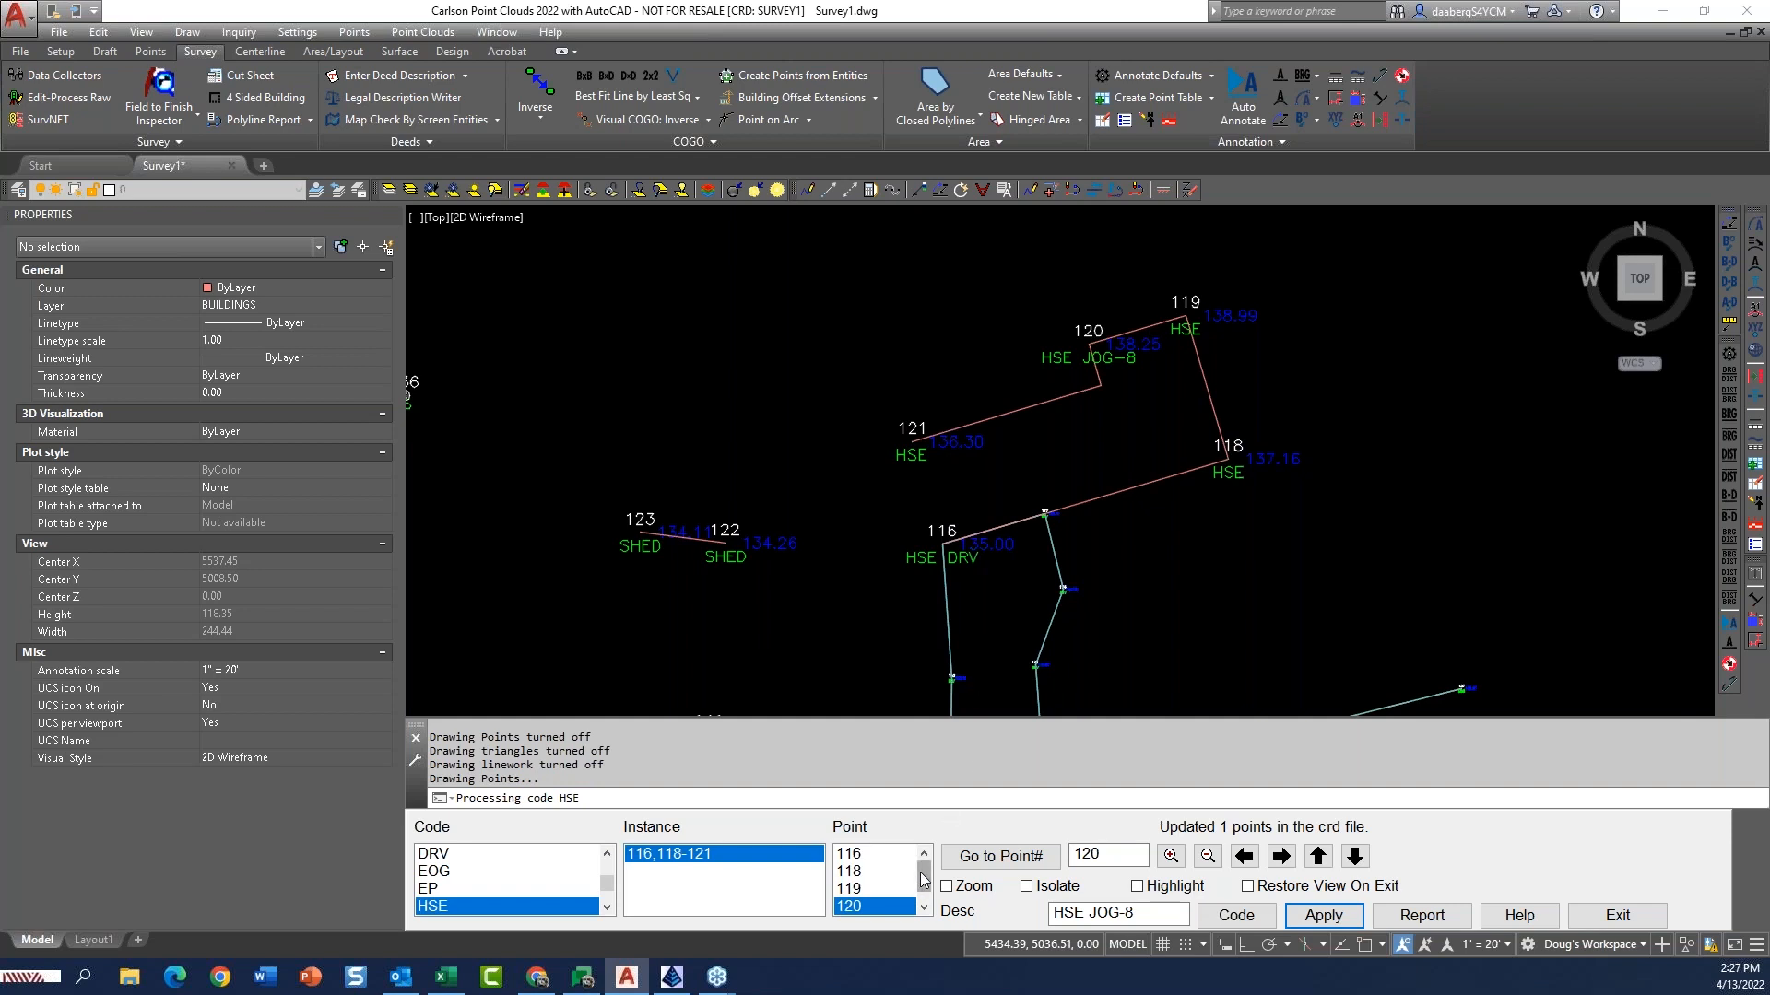
Change point 121's description to HSE CLO and apply the update to close the house outline
scroll(923, 881, down, 1)
click(882, 913)
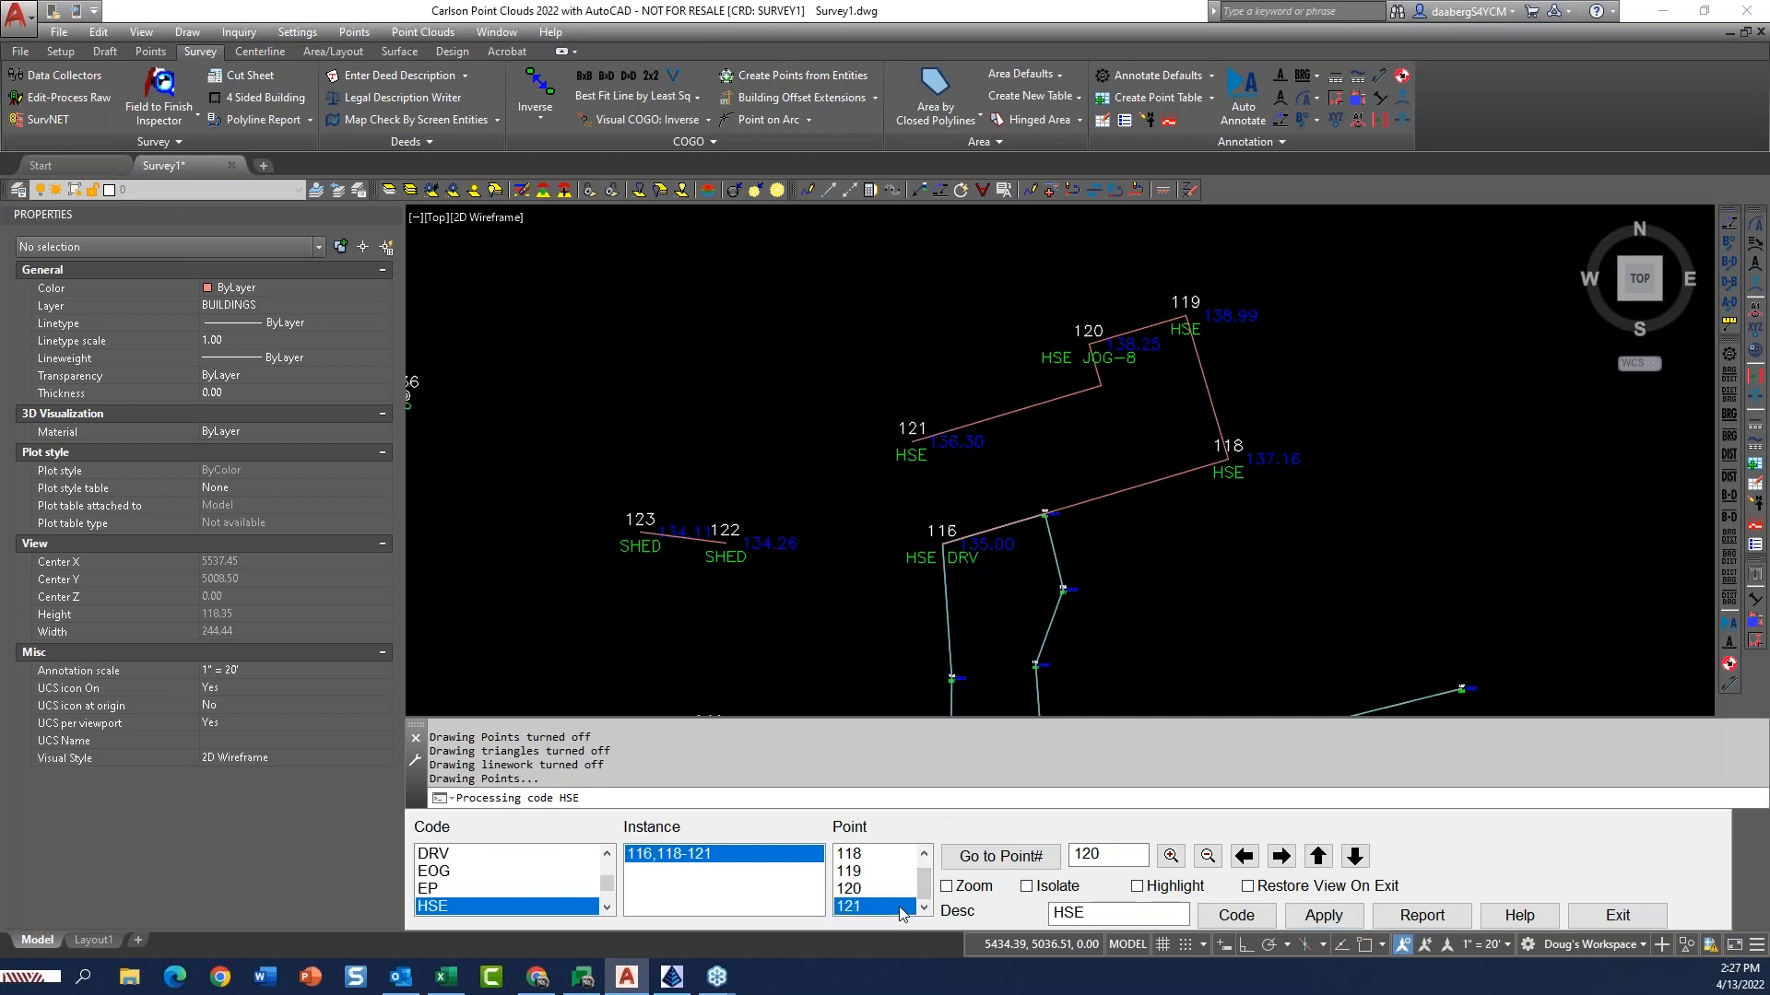
click(1120, 854)
click(1123, 912)
text(CLOS)
key(BackSpace)
click(1324, 915)
click(834, 624)
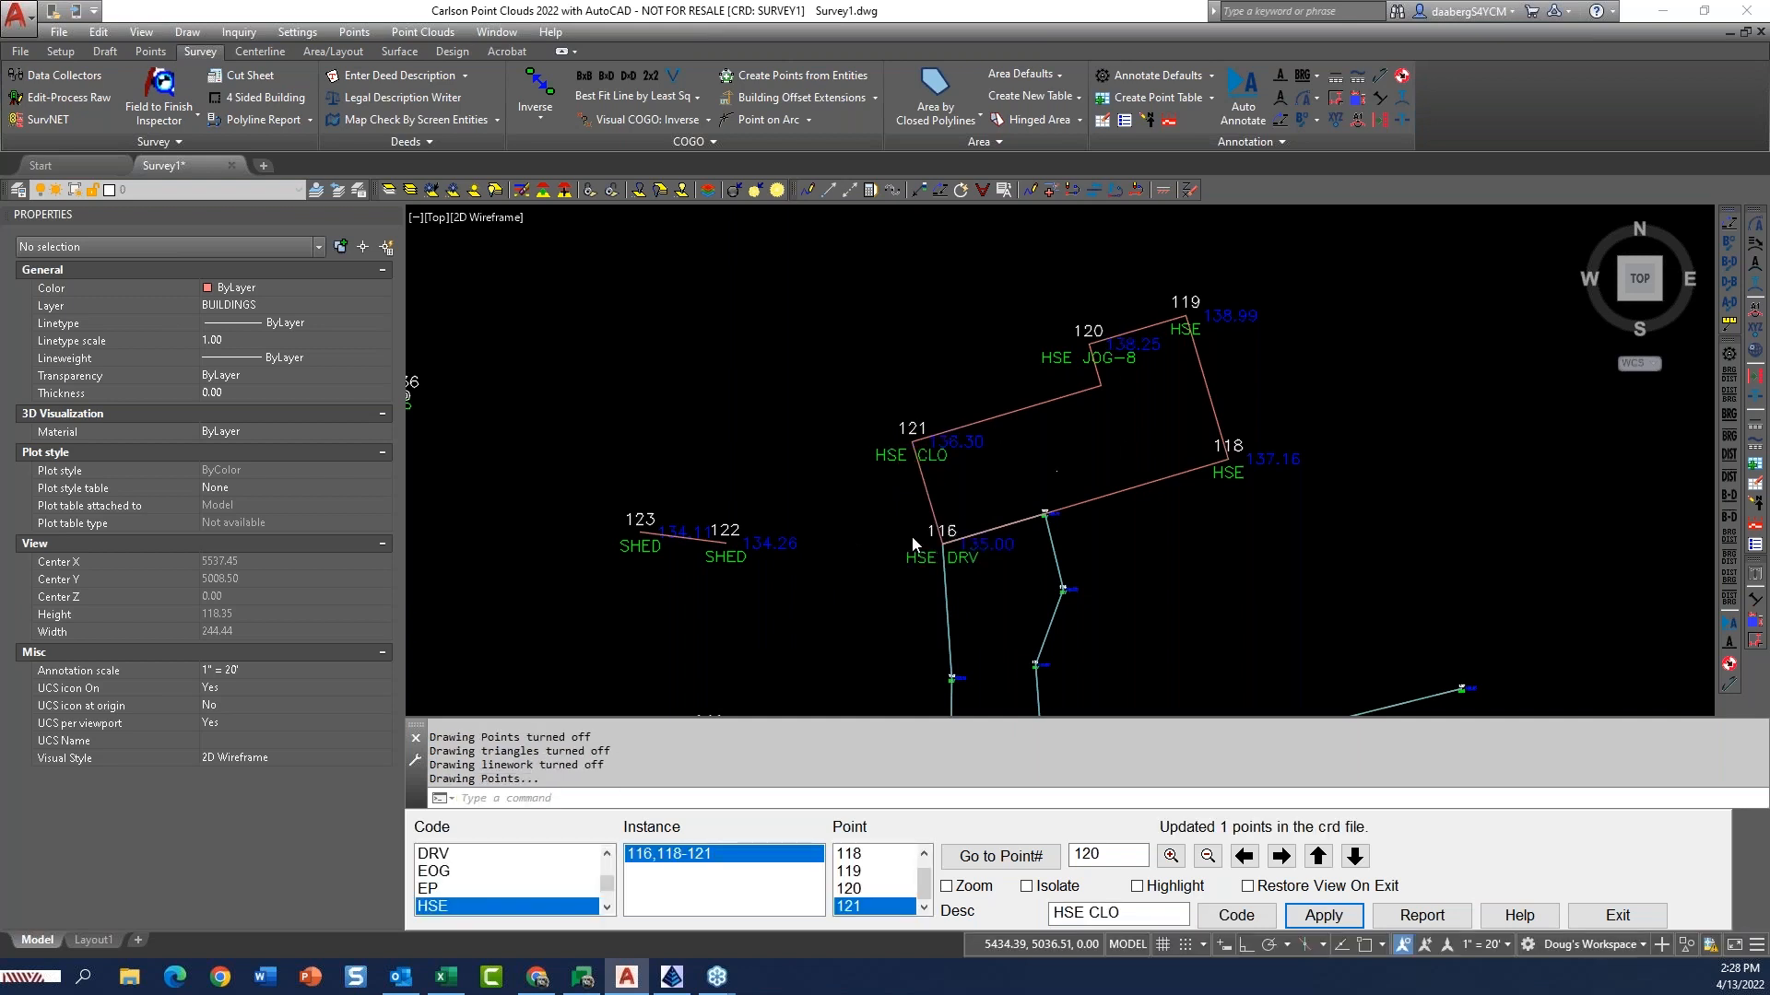
middle_drag(891, 578, 1214, 681)
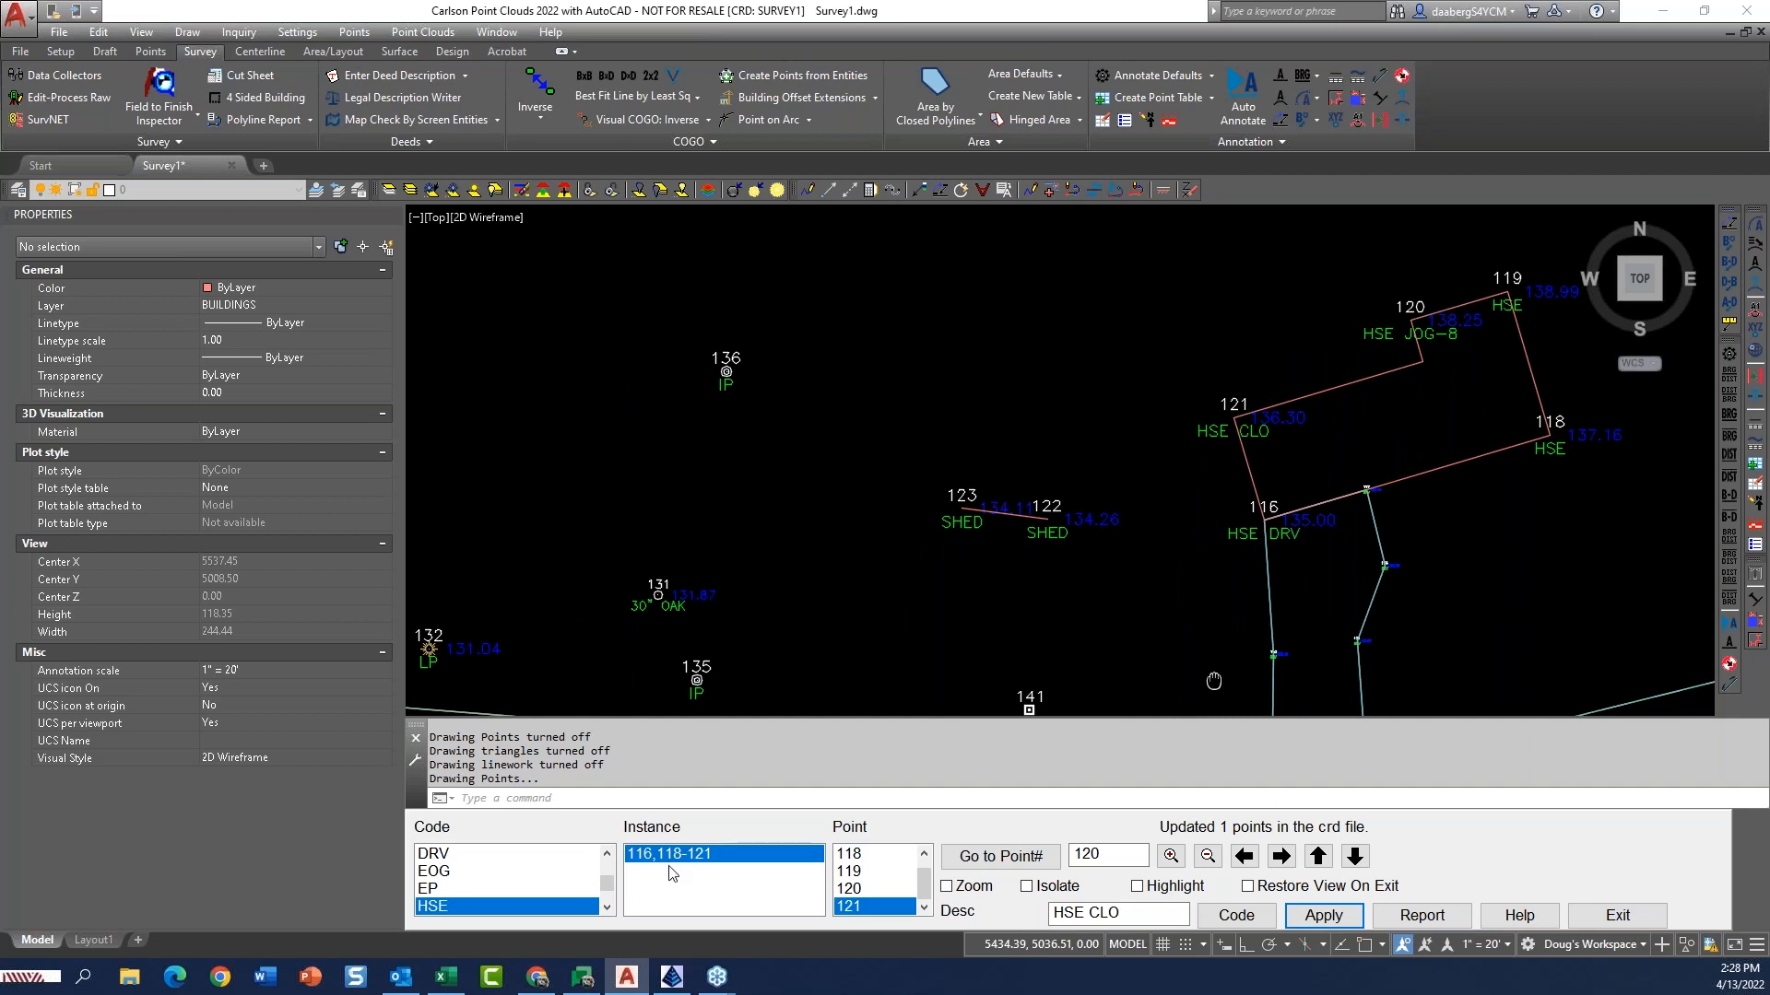
Select the SHED code in the Field to Finish Inspector and go to point 123
scroll(517, 898, down, 1)
click(443, 906)
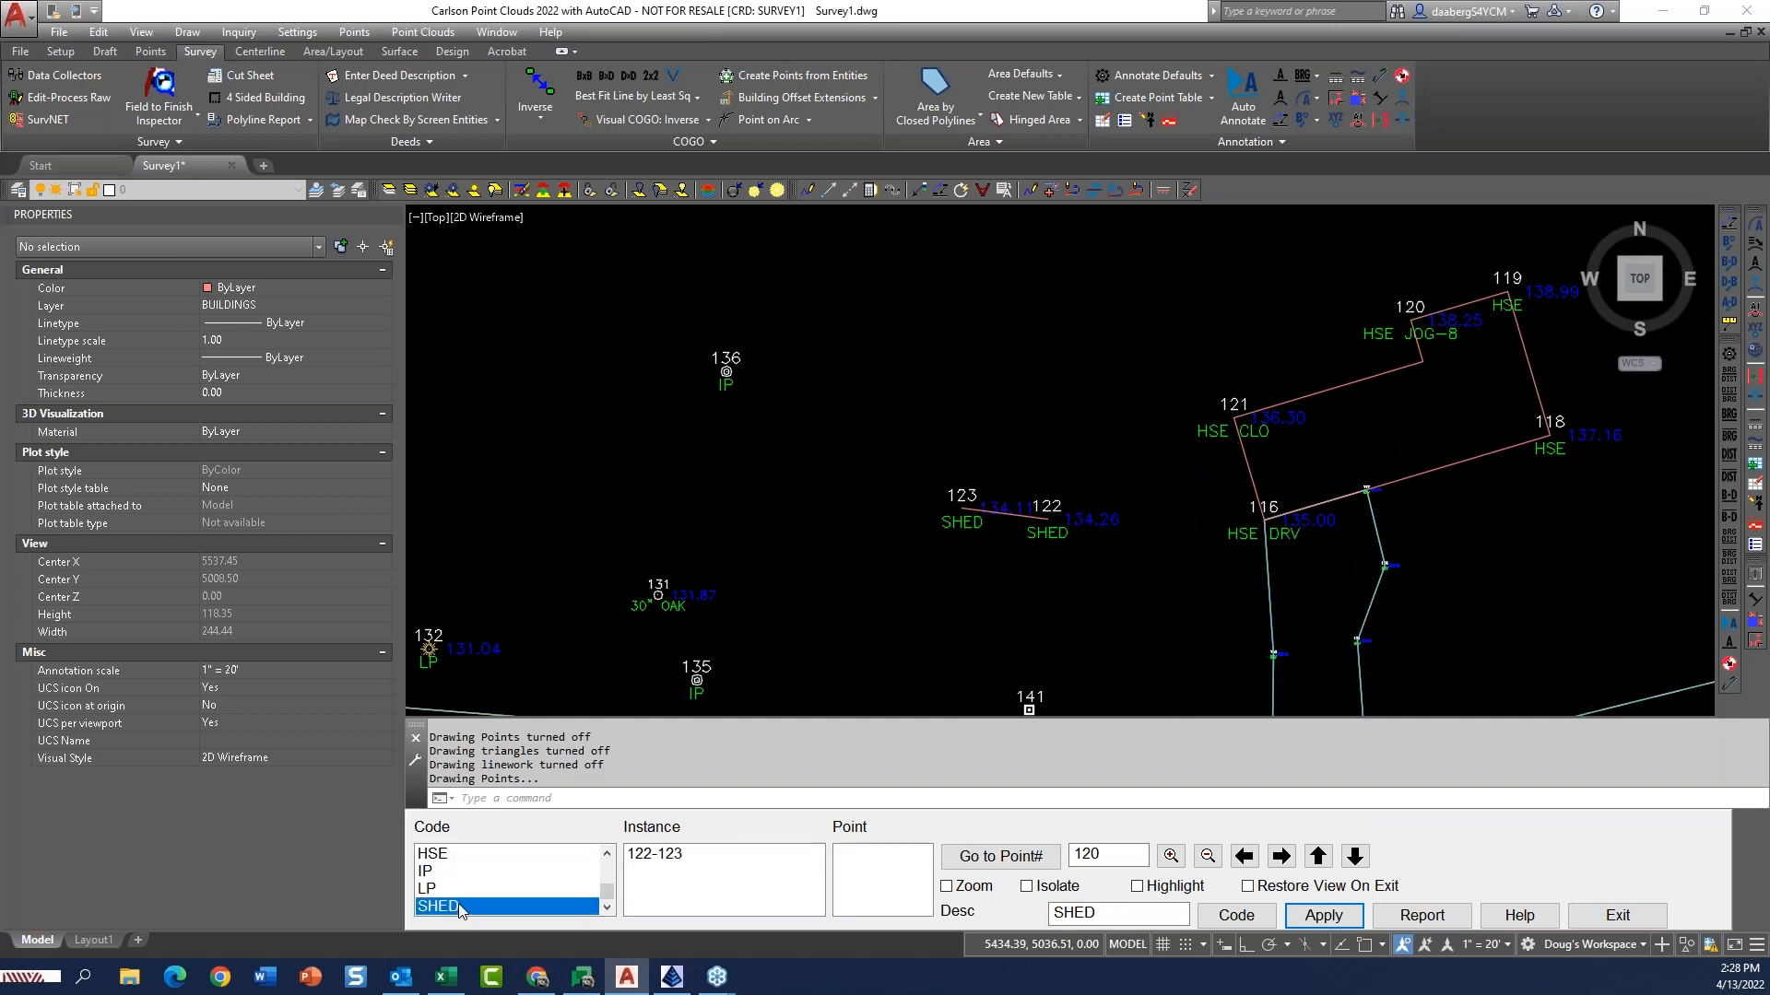
click(1000, 856)
text(123)
key(Return)
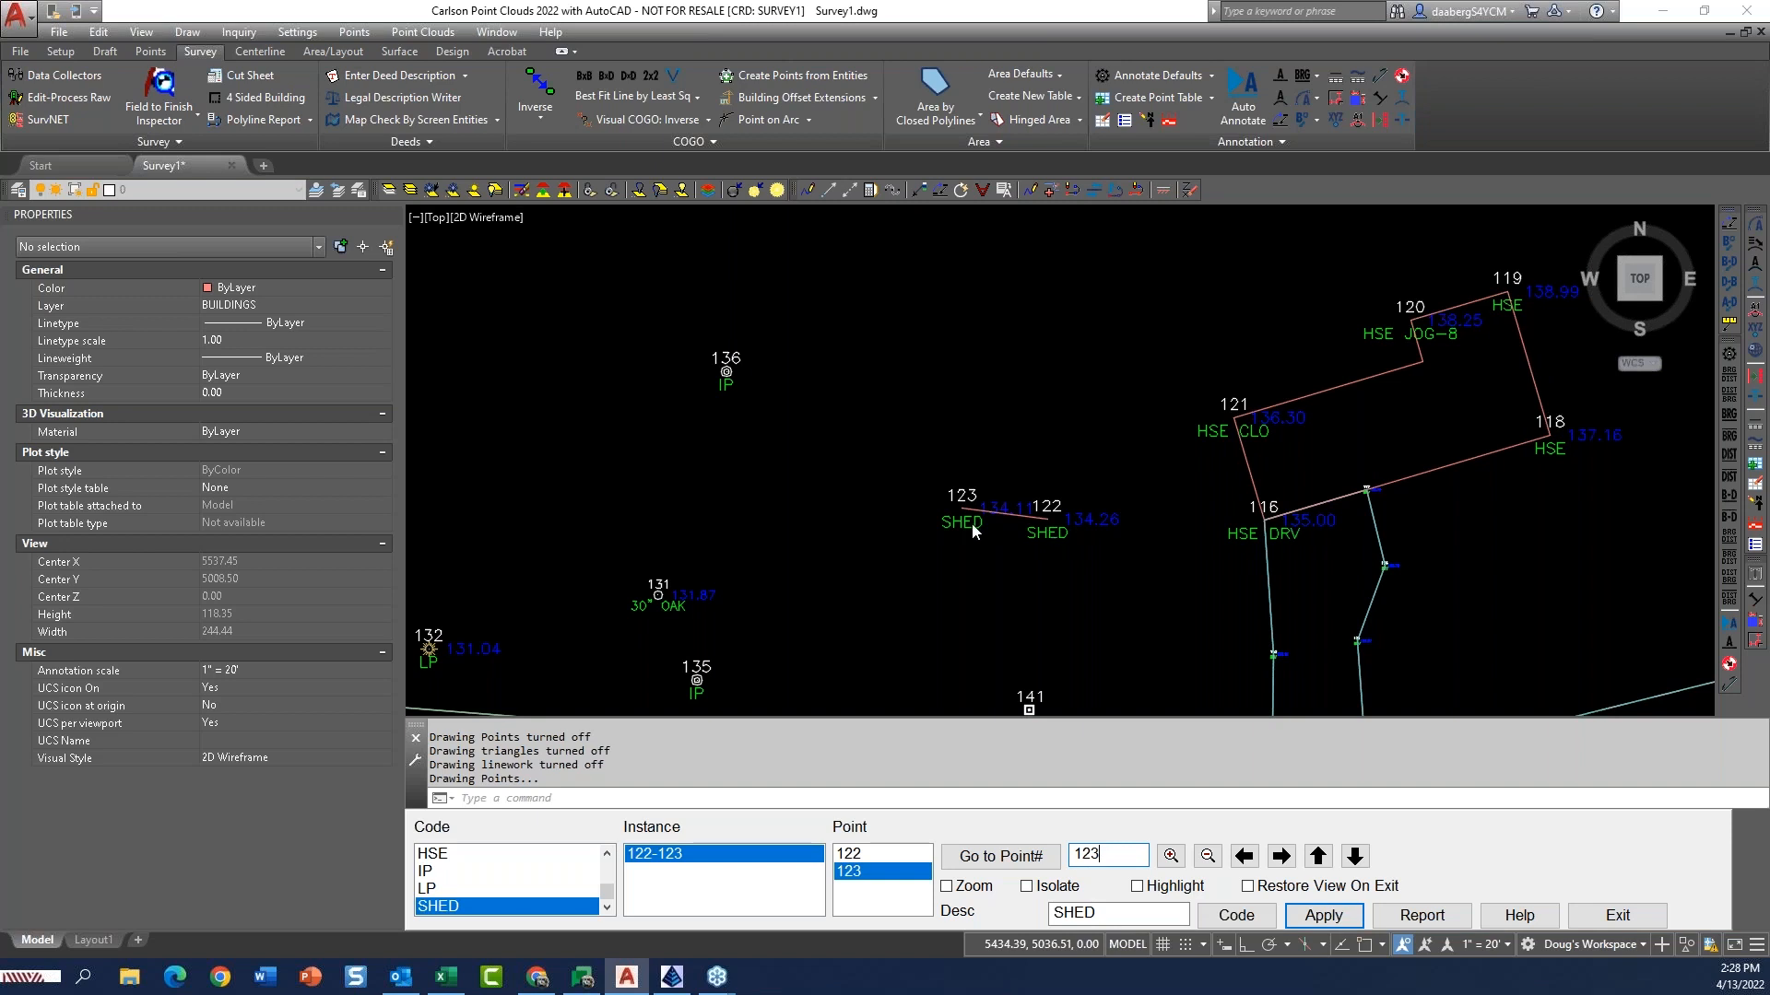
Change point 123's description to SHED RECT10 and apply the description update to complete the shed's rectangle
click(1136, 919)
text(RECT10)
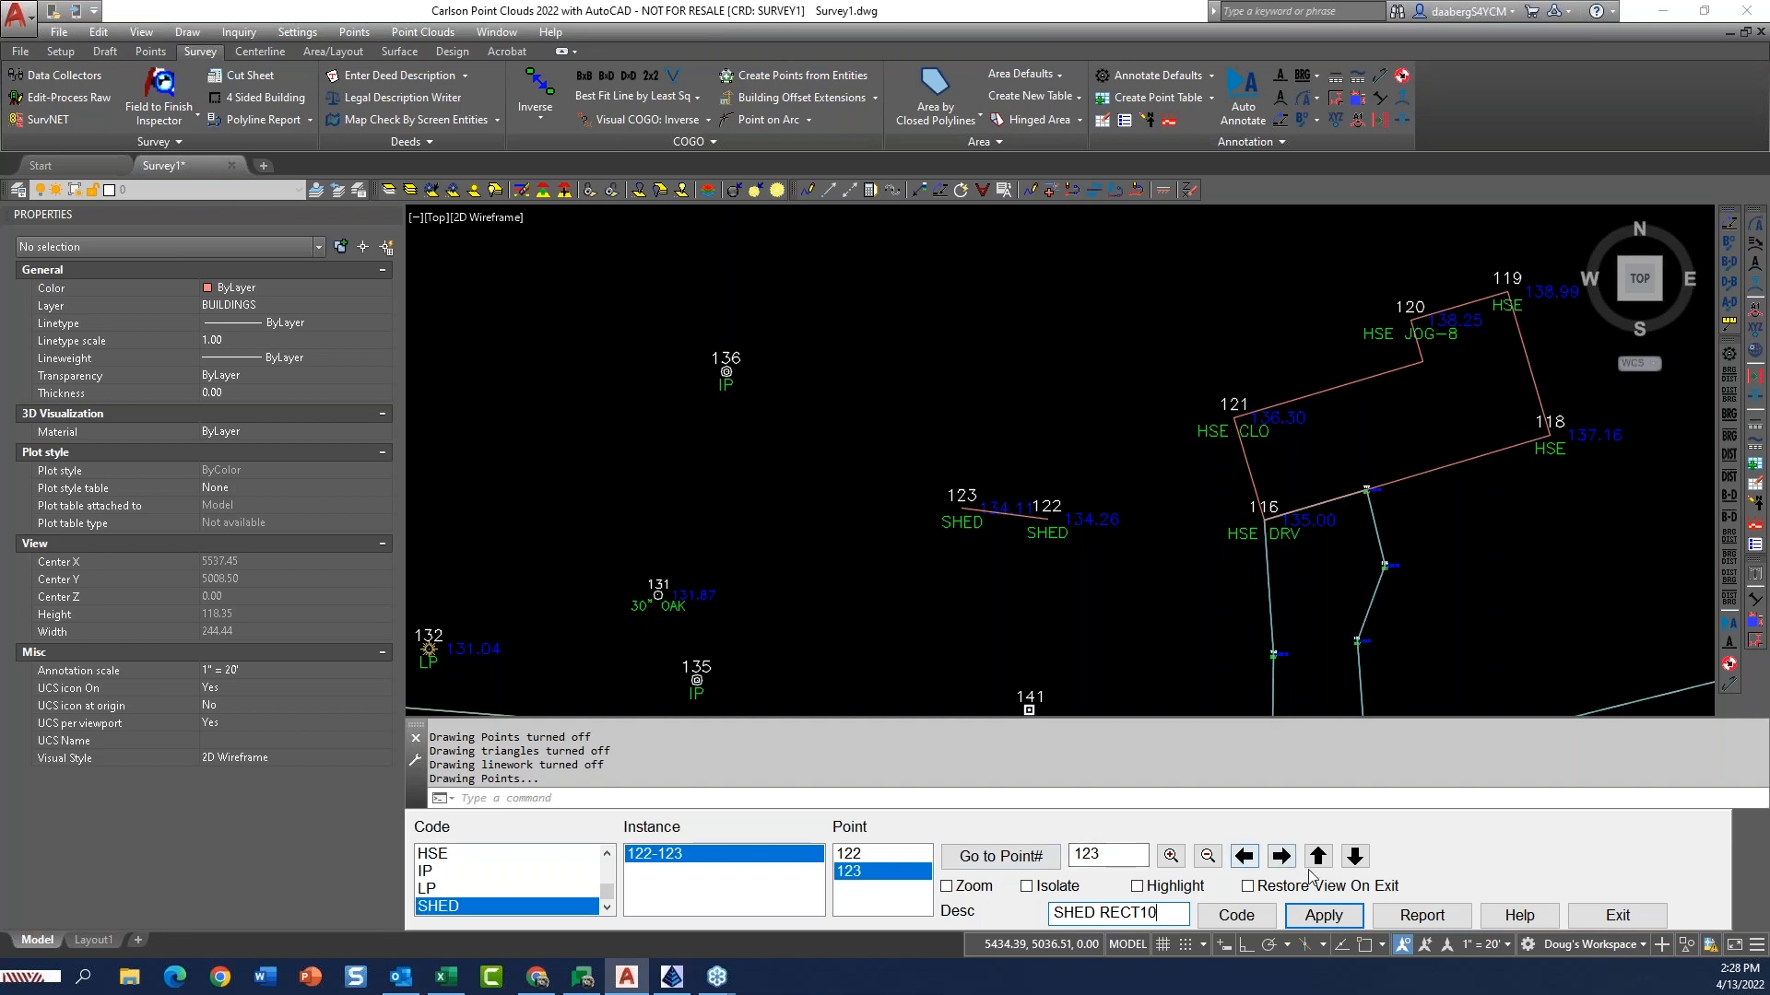
click(1326, 915)
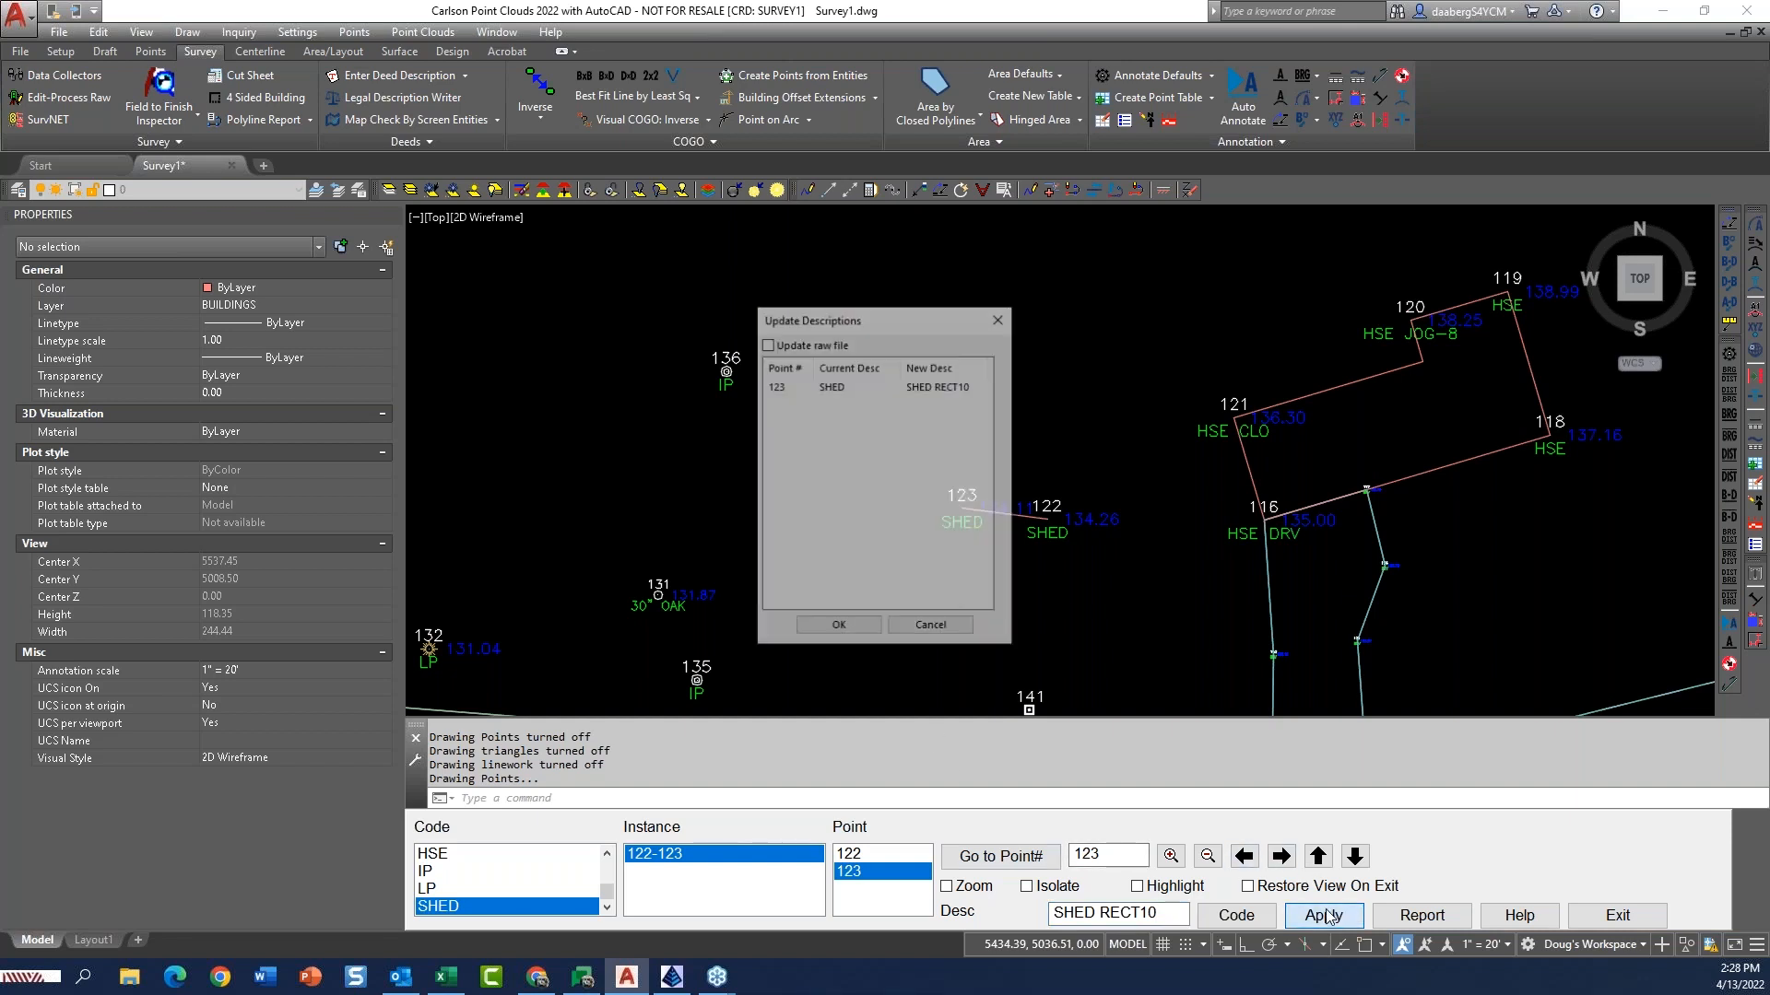
click(841, 626)
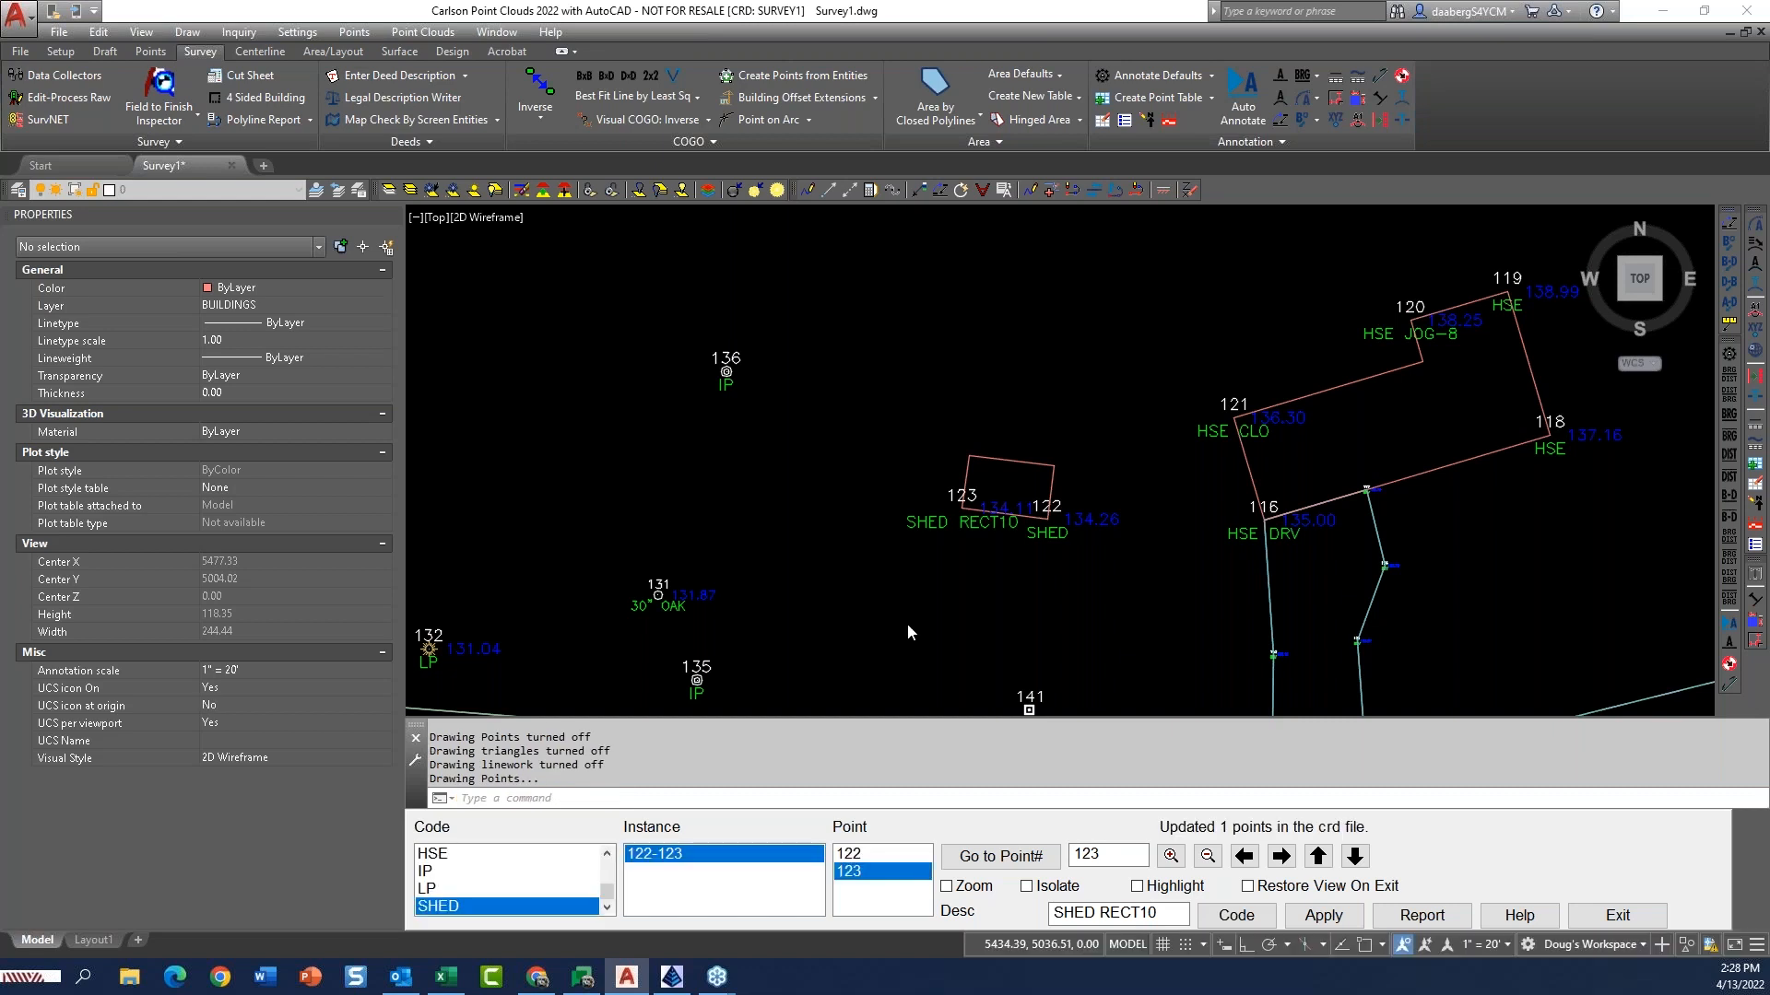
scroll(976, 576, down, 4)
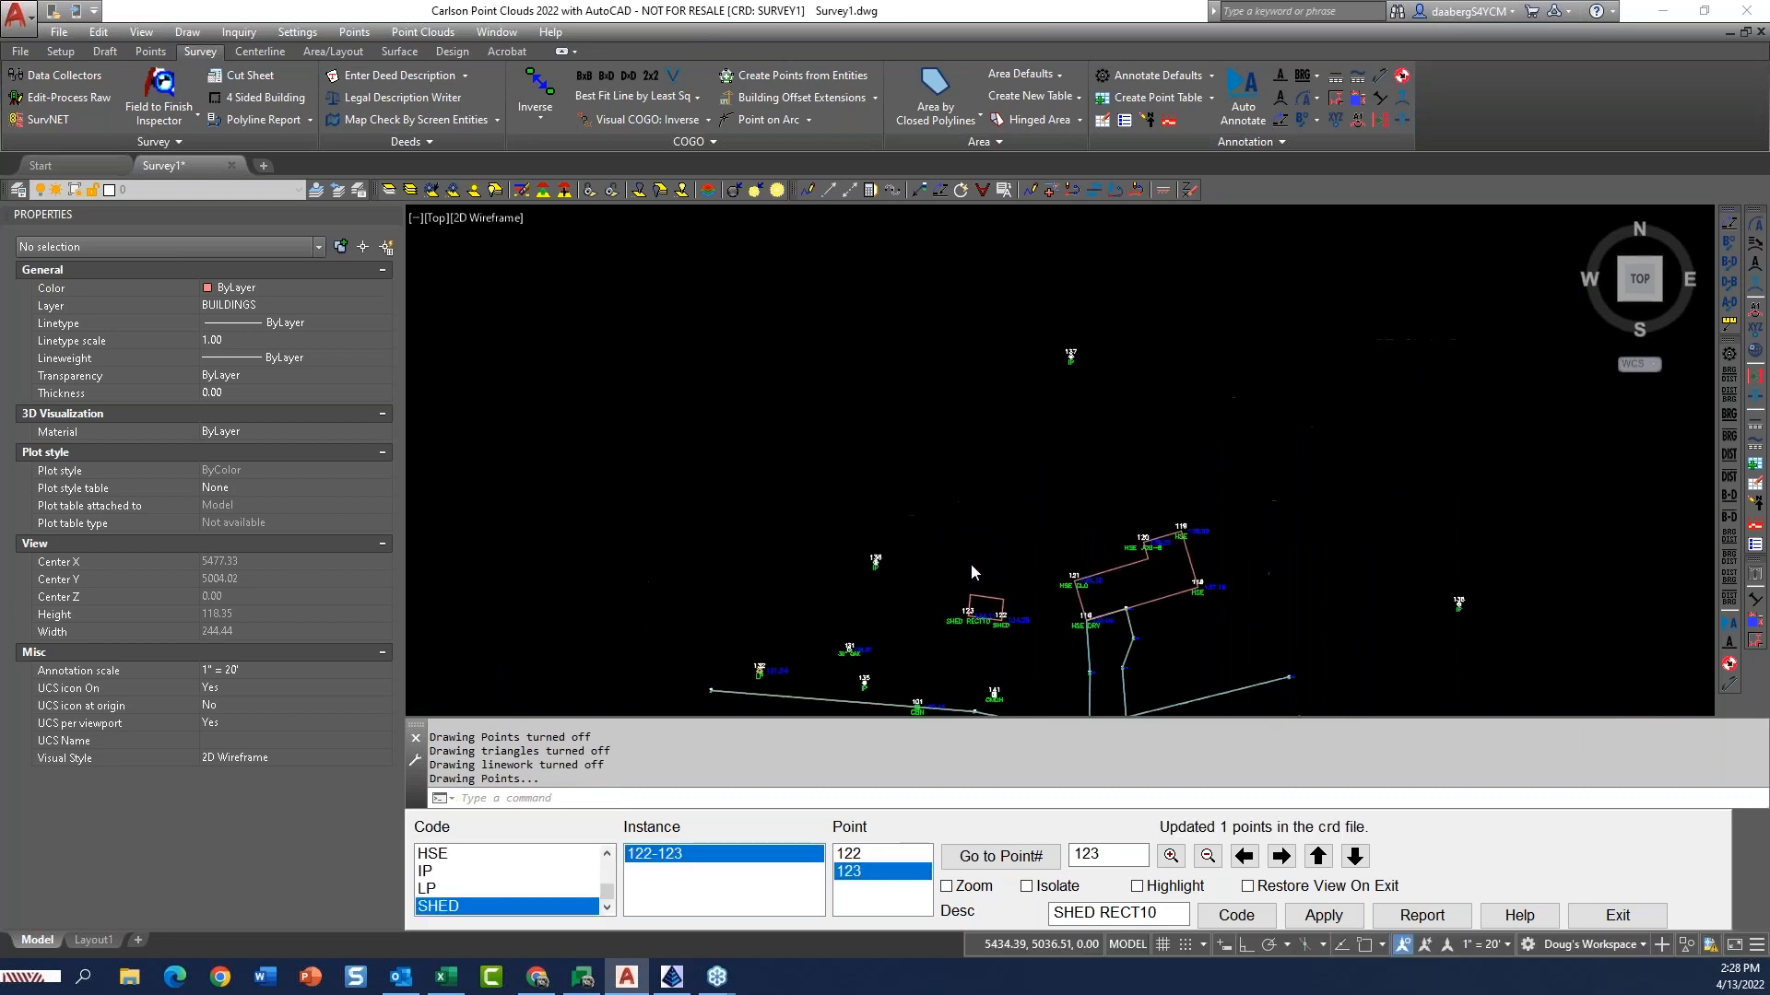